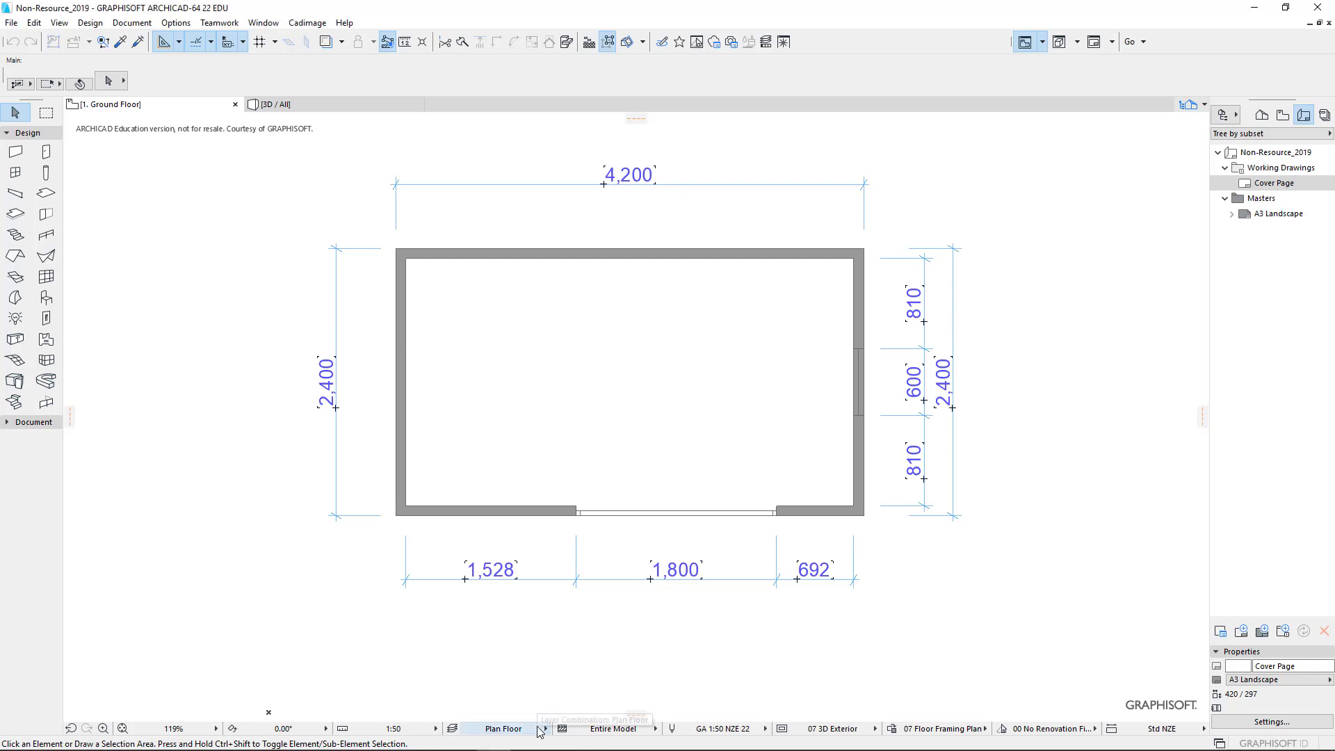
# Try showing all layers and the Plan Floor Framing layers, ending on the Plan Floor combination.
pyautogui.moveTo(539, 749)
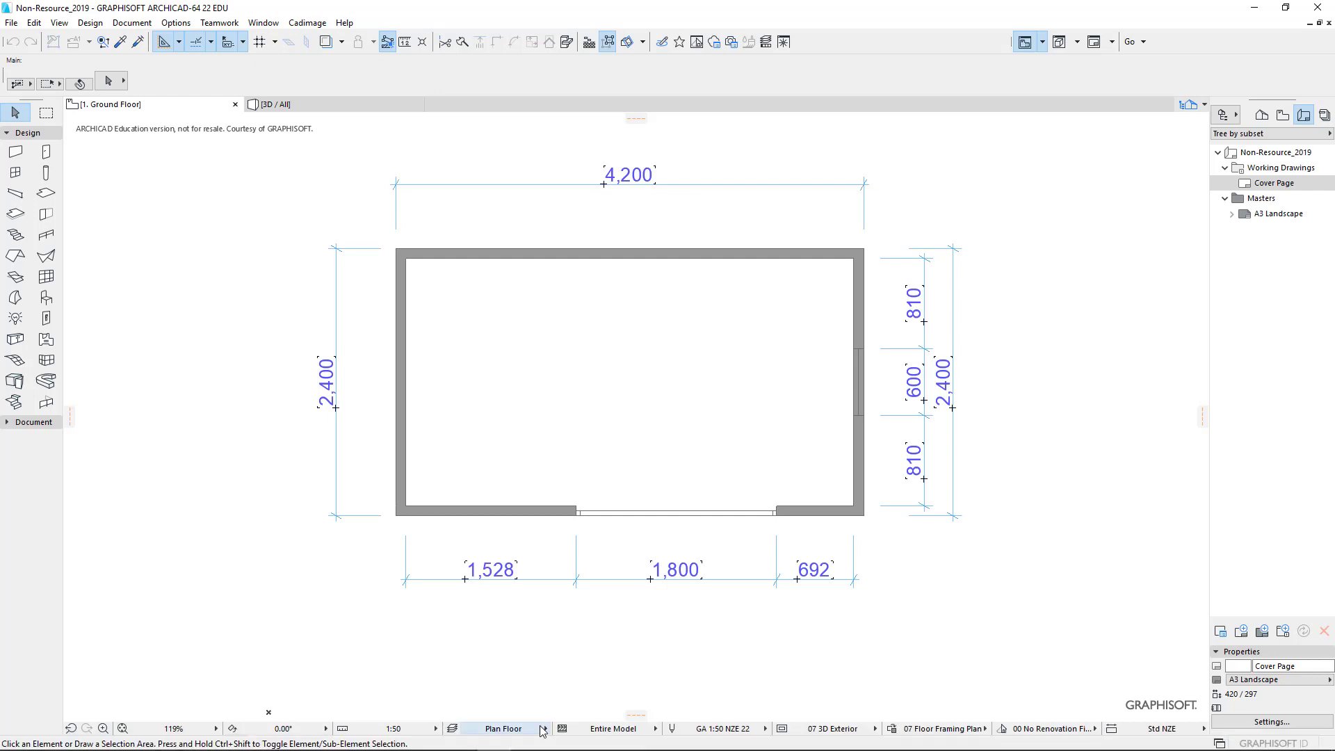
pyautogui.click(546, 729)
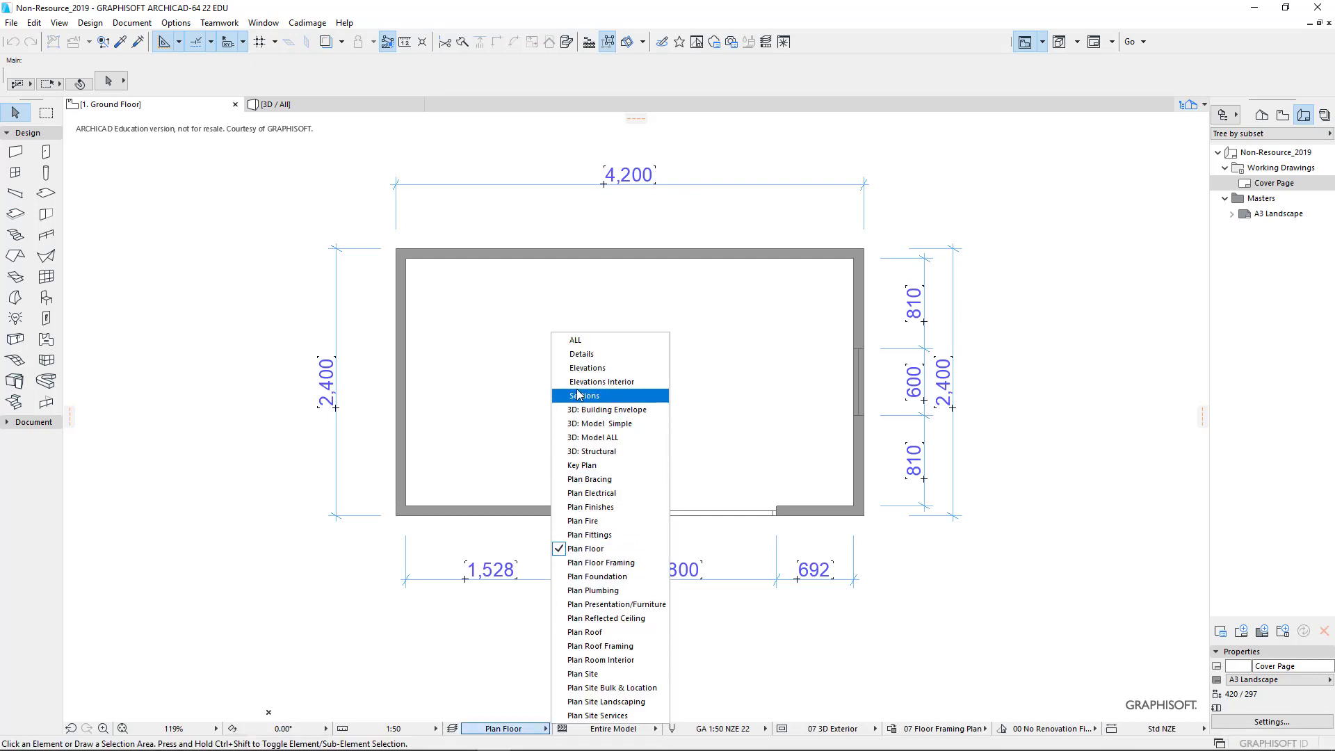
pyautogui.click(586, 340)
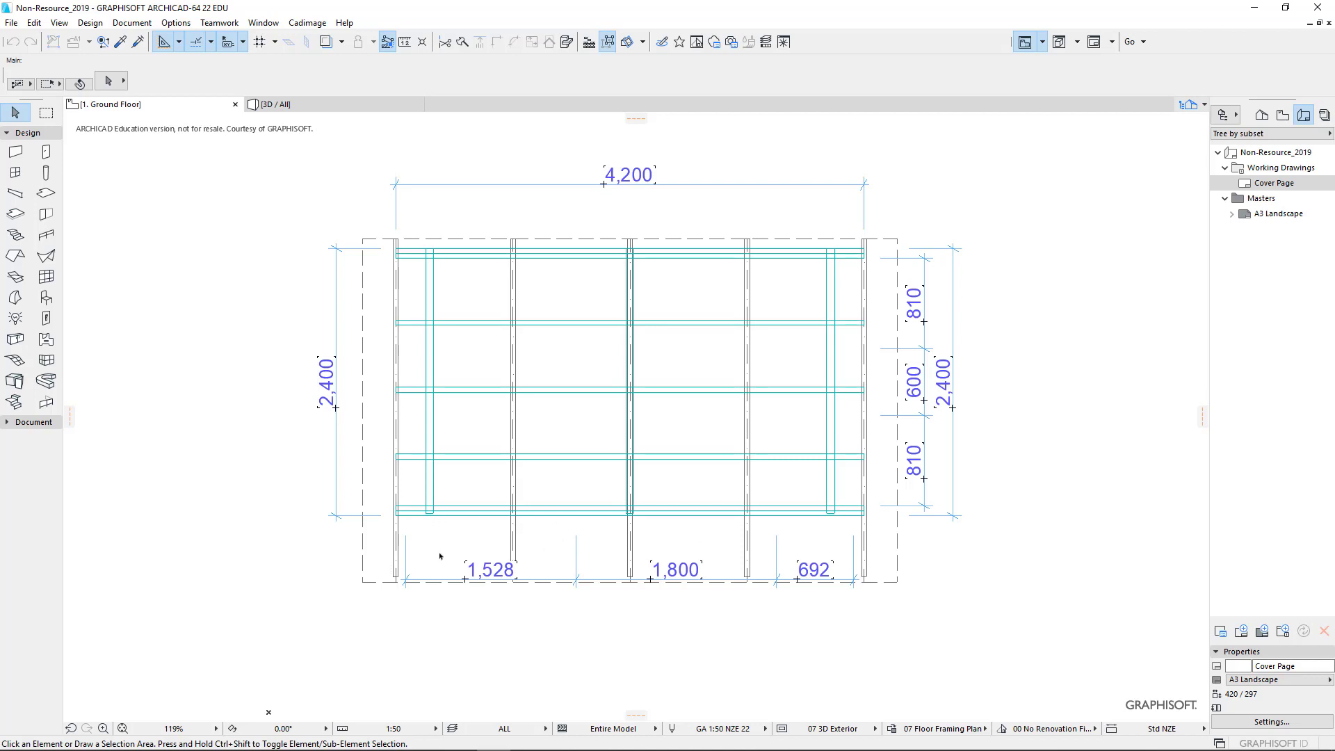
pyautogui.click(546, 727)
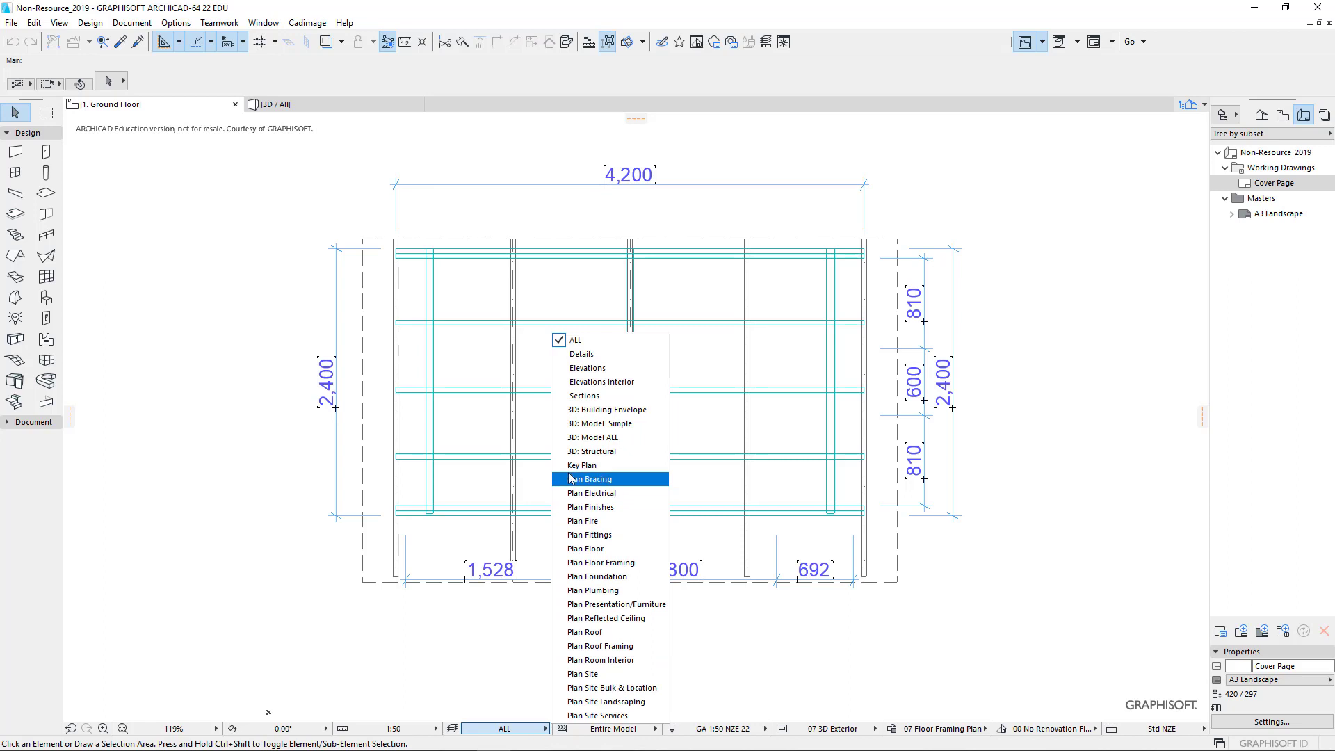
pyautogui.click(584, 550)
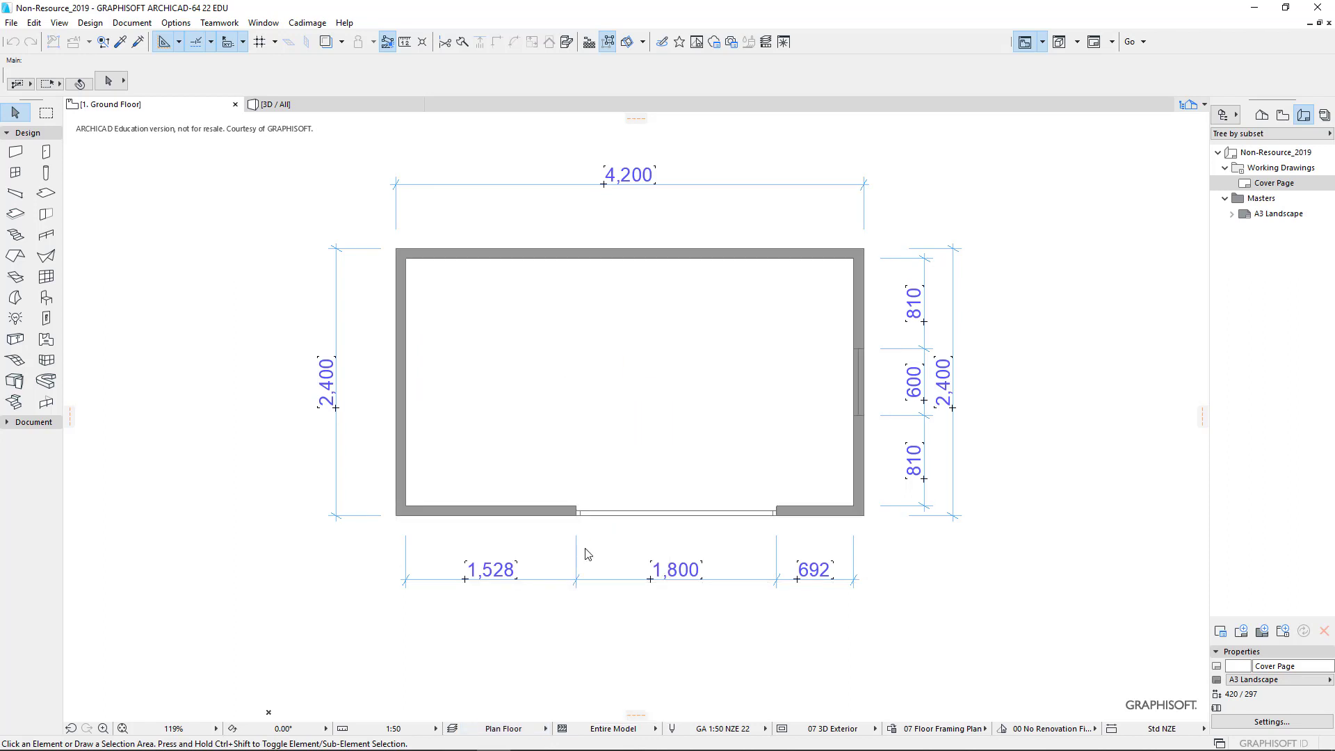
pyautogui.click(546, 729)
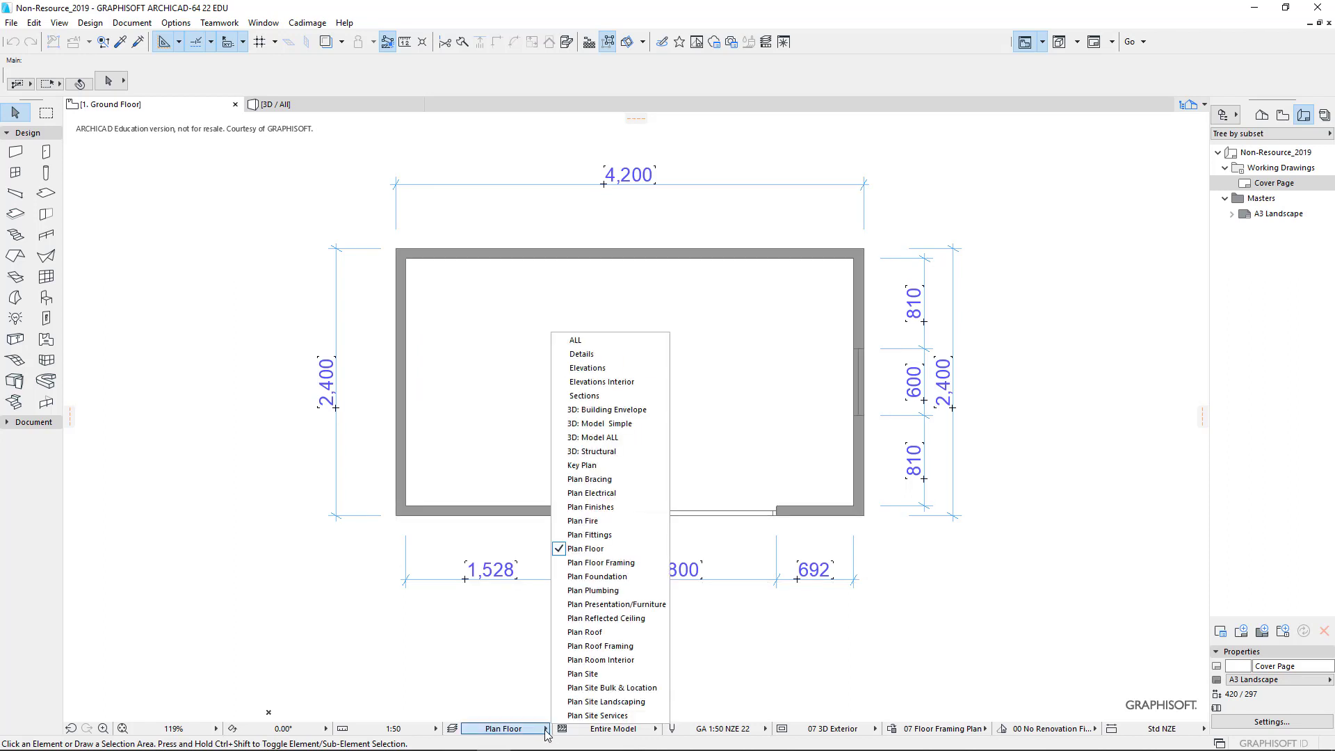
pyautogui.click(587, 563)
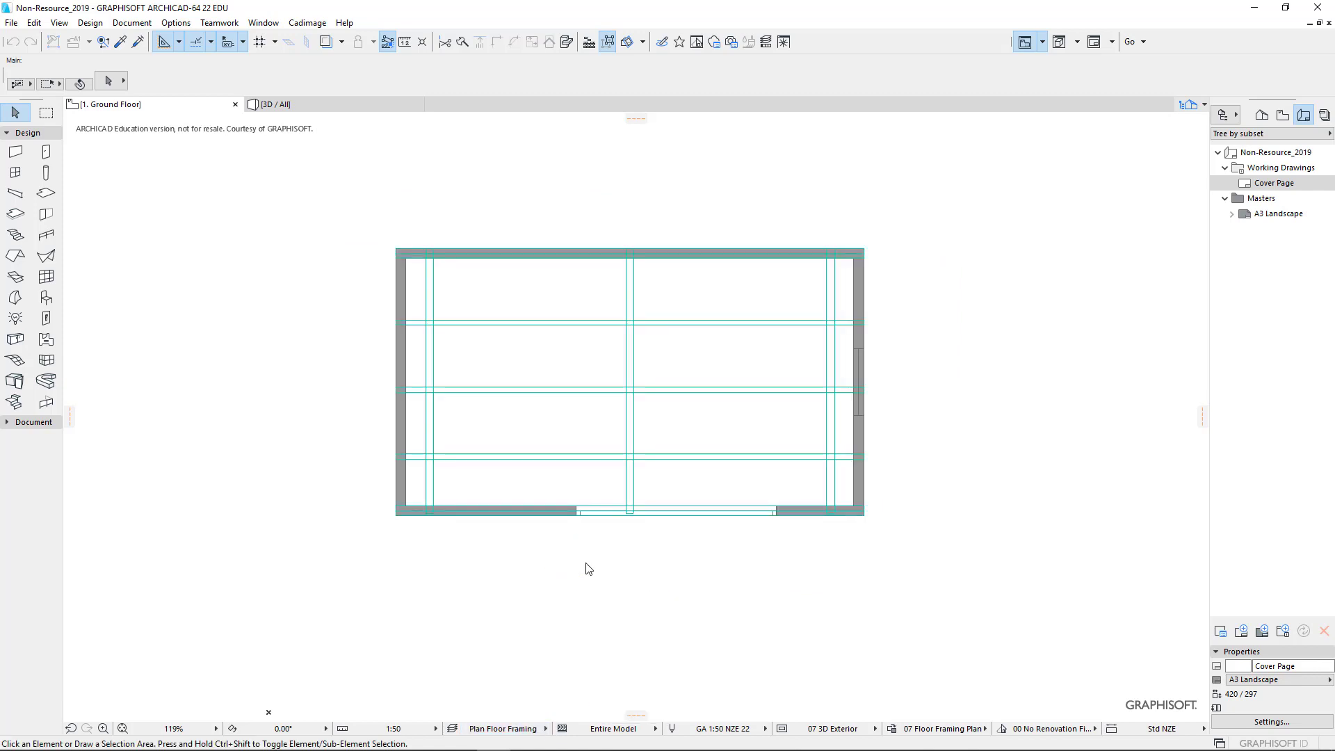
pyautogui.click(545, 728)
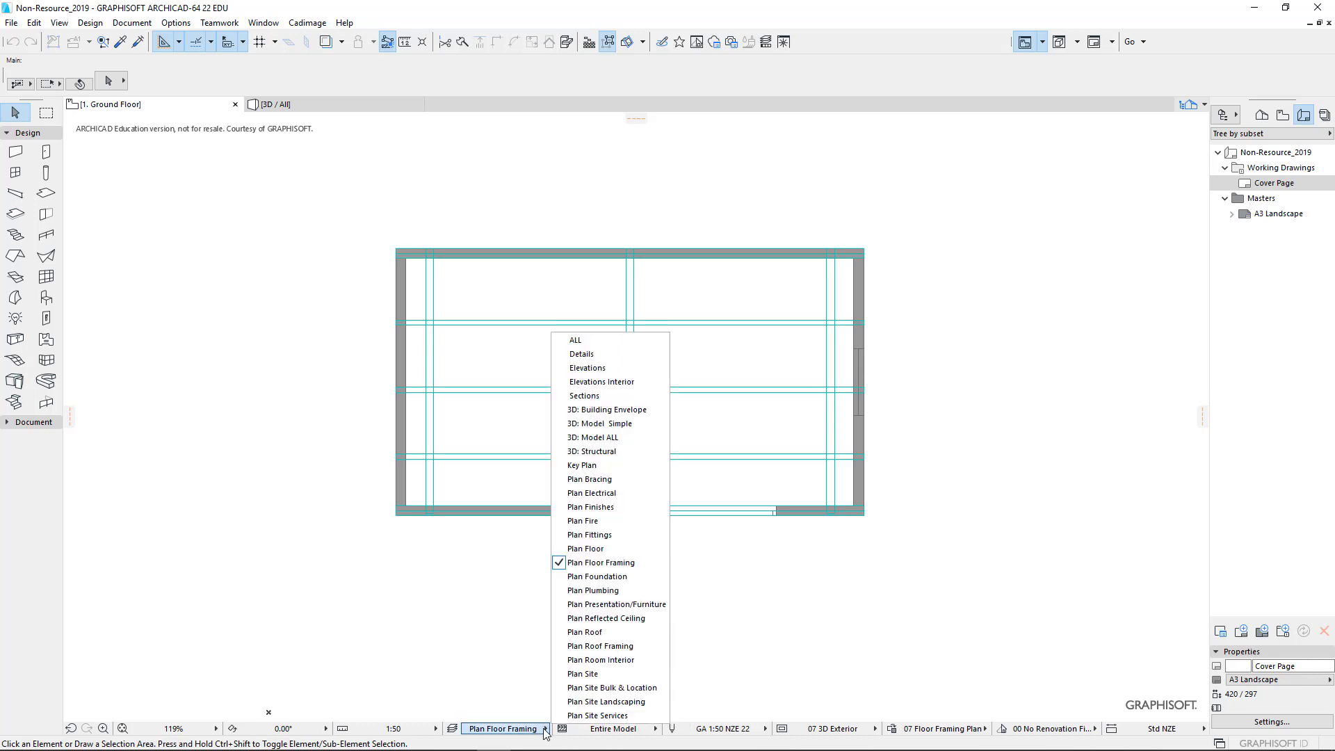
pyautogui.click(569, 549)
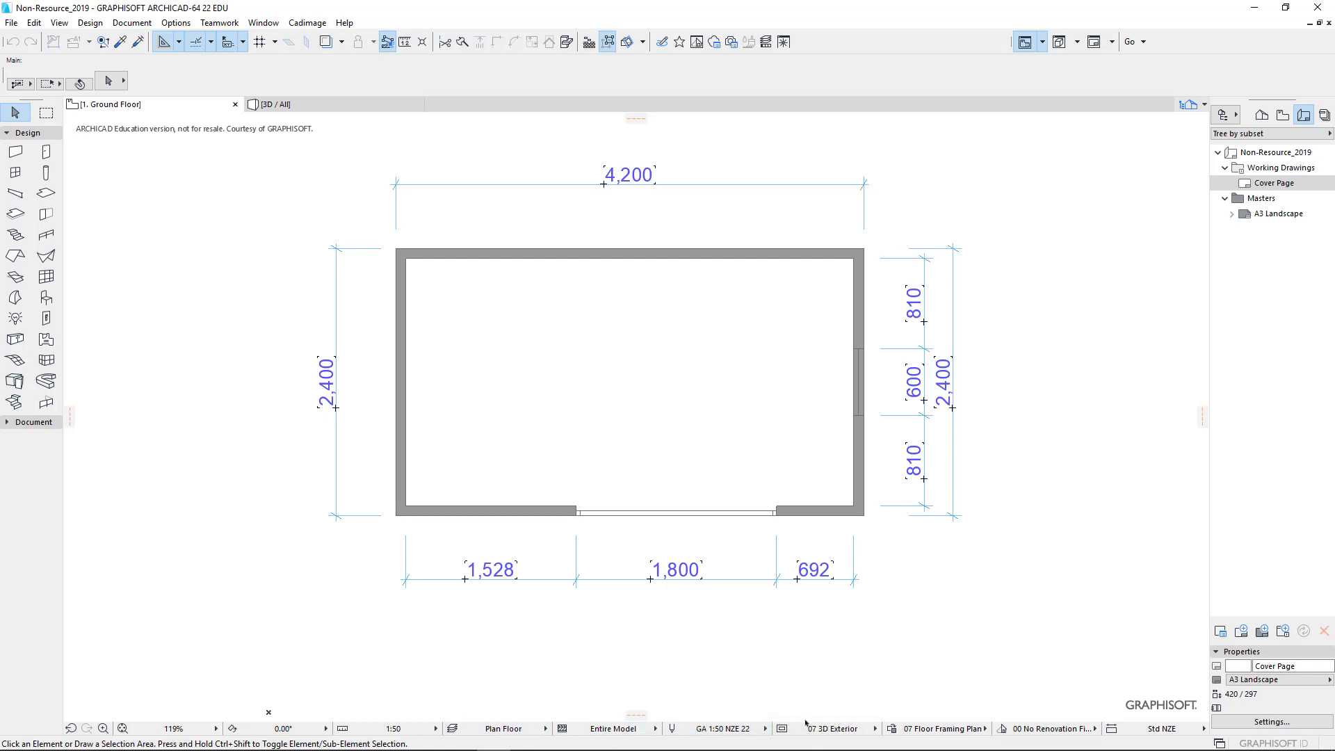
pyautogui.click(543, 730)
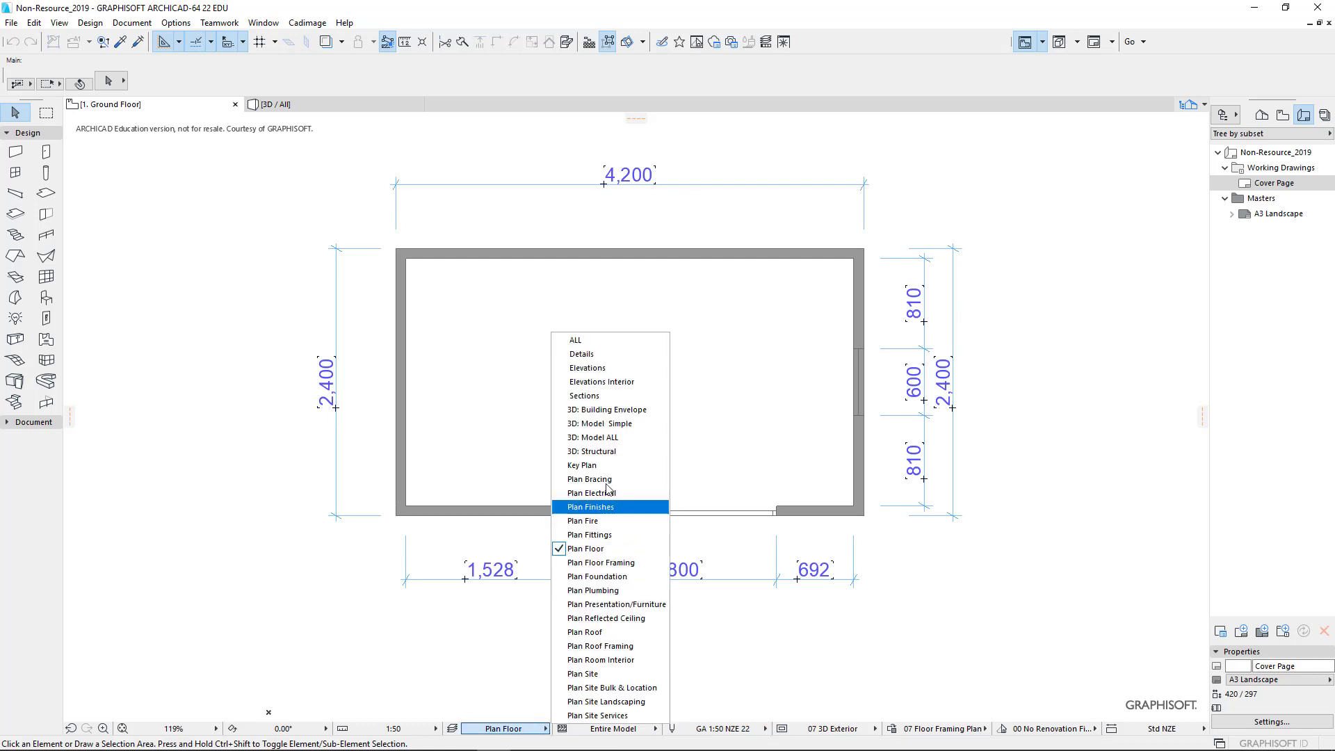
pyautogui.click(612, 548)
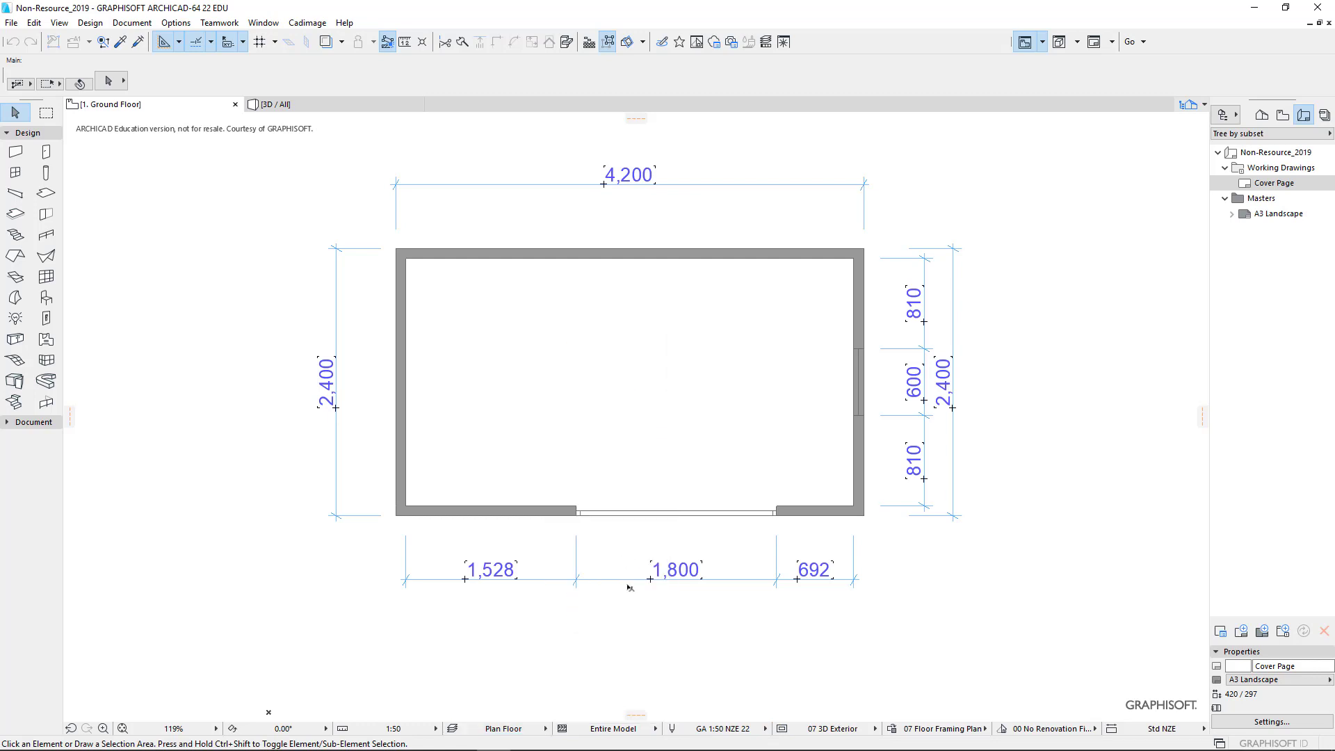
# Keep the structure display at Entire Model and the GA 1:50 NZE 22 pen set.
pyautogui.click(653, 730)
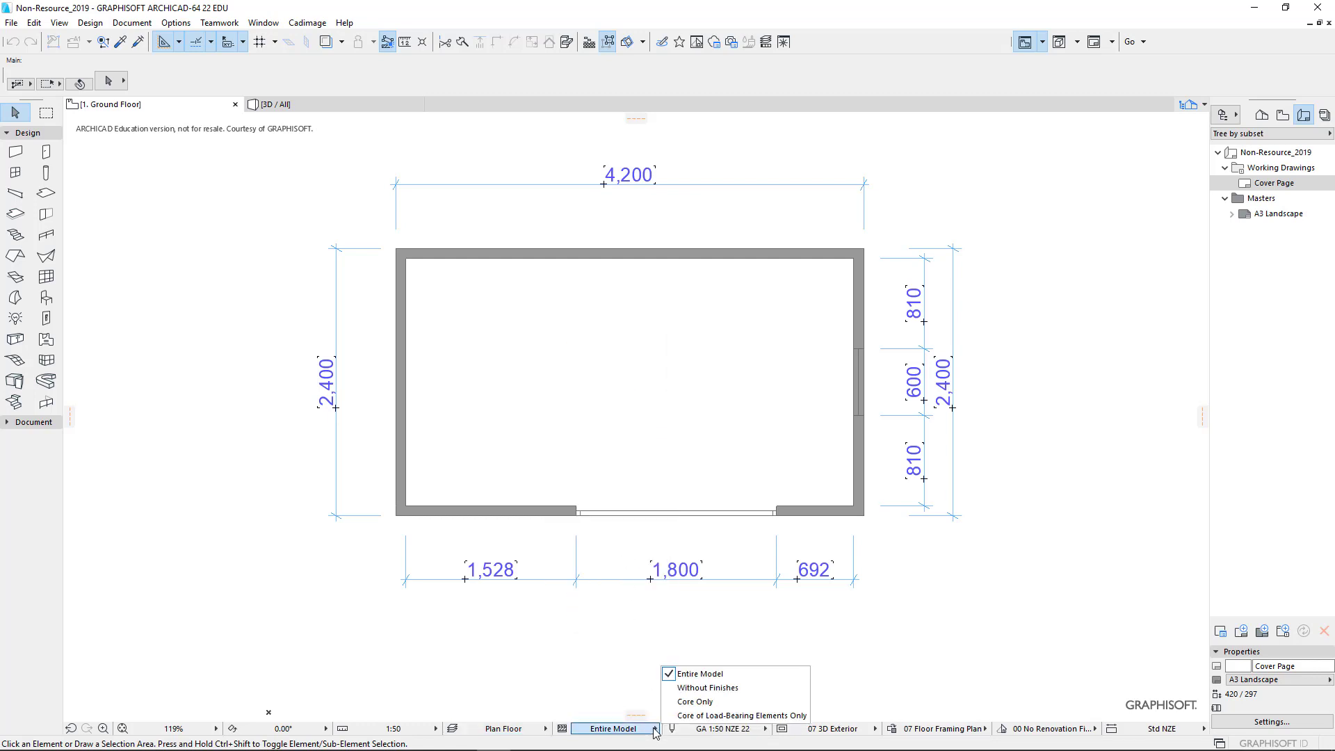
pyautogui.click(699, 676)
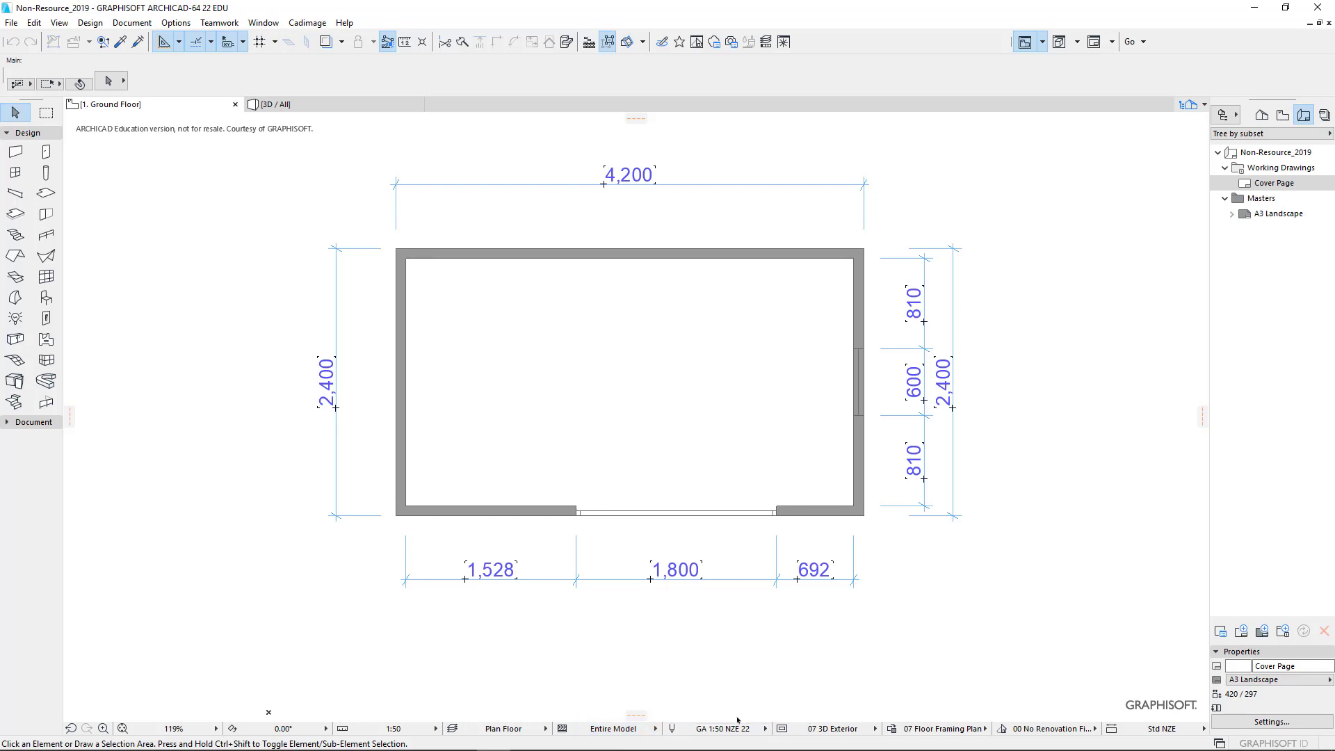
pyautogui.click(767, 729)
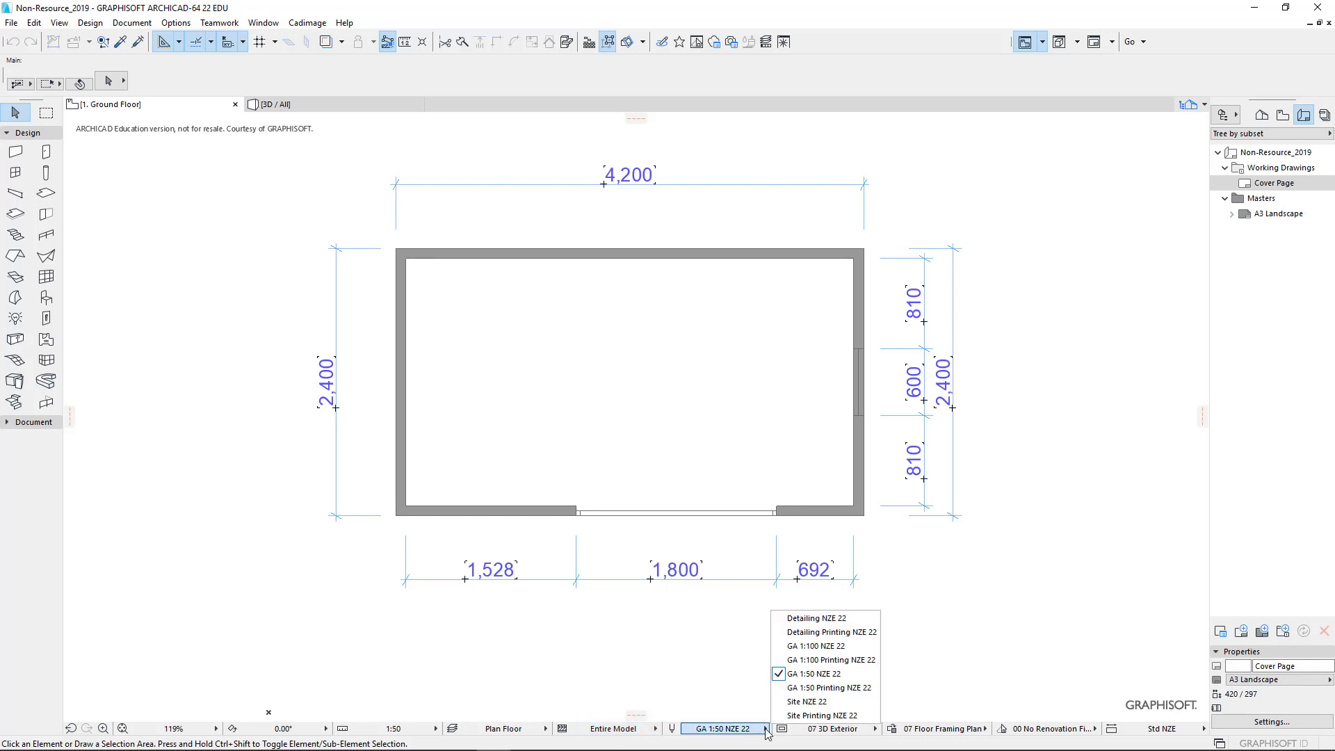
pyautogui.click(797, 678)
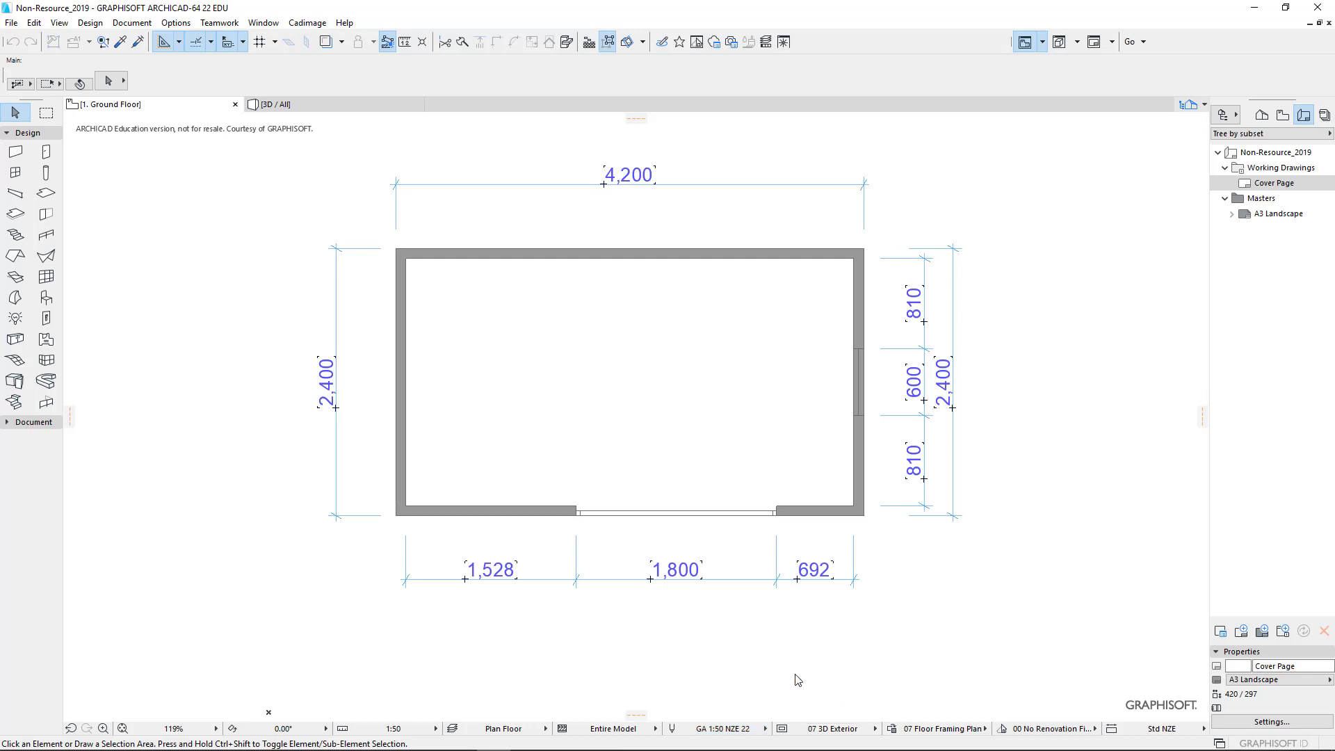
# Apply the 04 Building Plans No Markers model view, keeping the 07 Floor Framing Plan override.
pyautogui.click(875, 729)
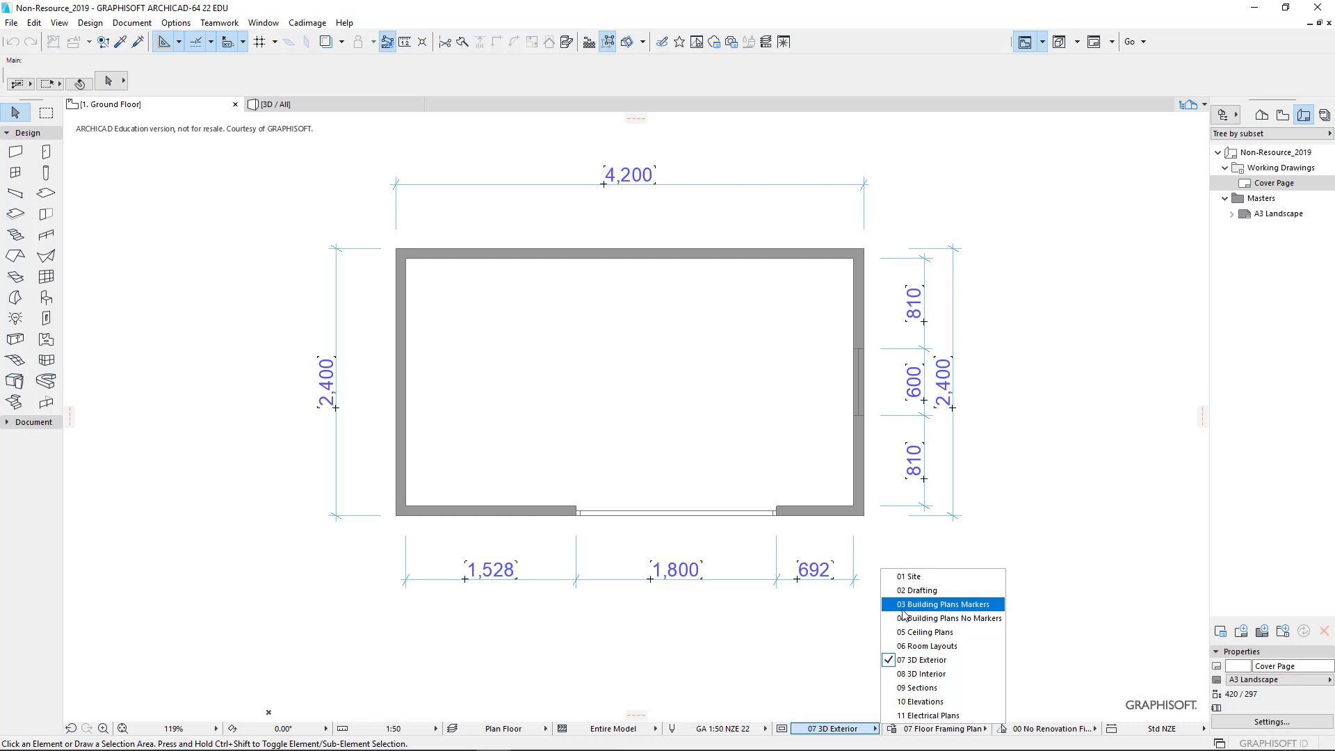
pyautogui.click(943, 604)
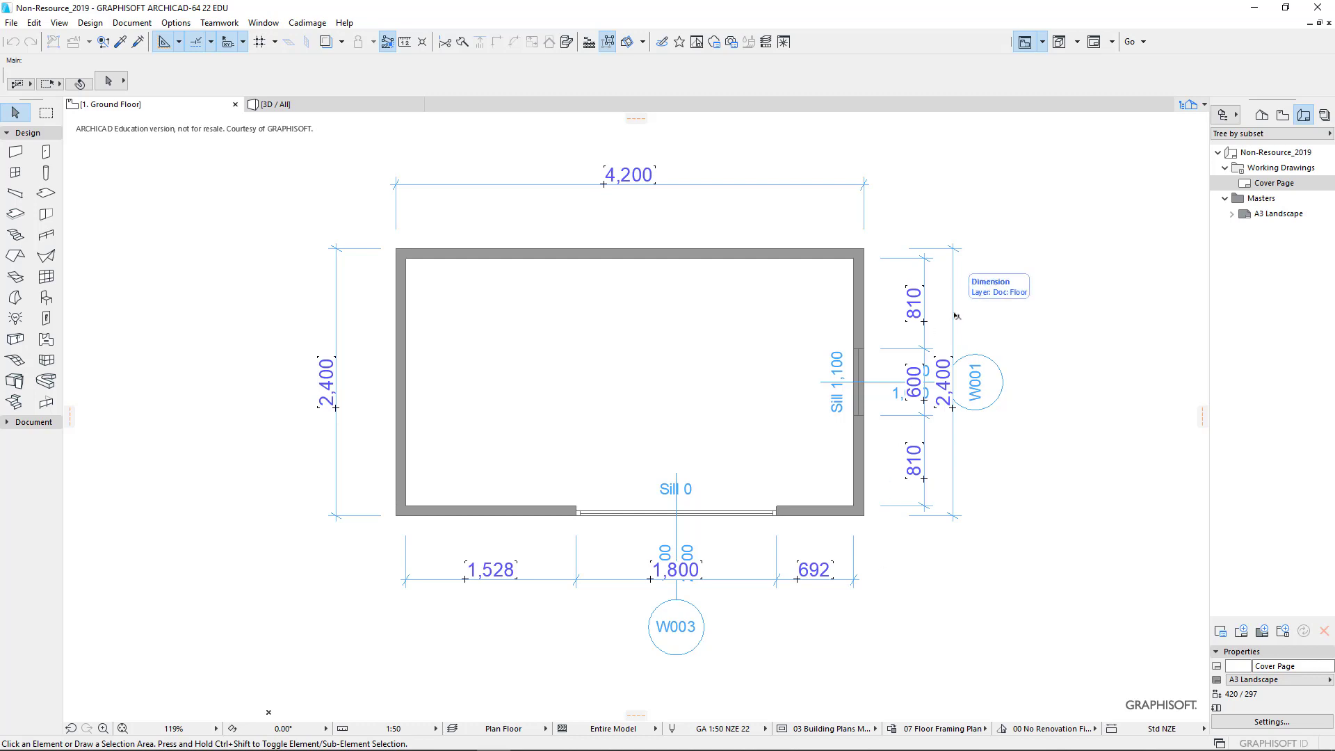
pyautogui.click(876, 728)
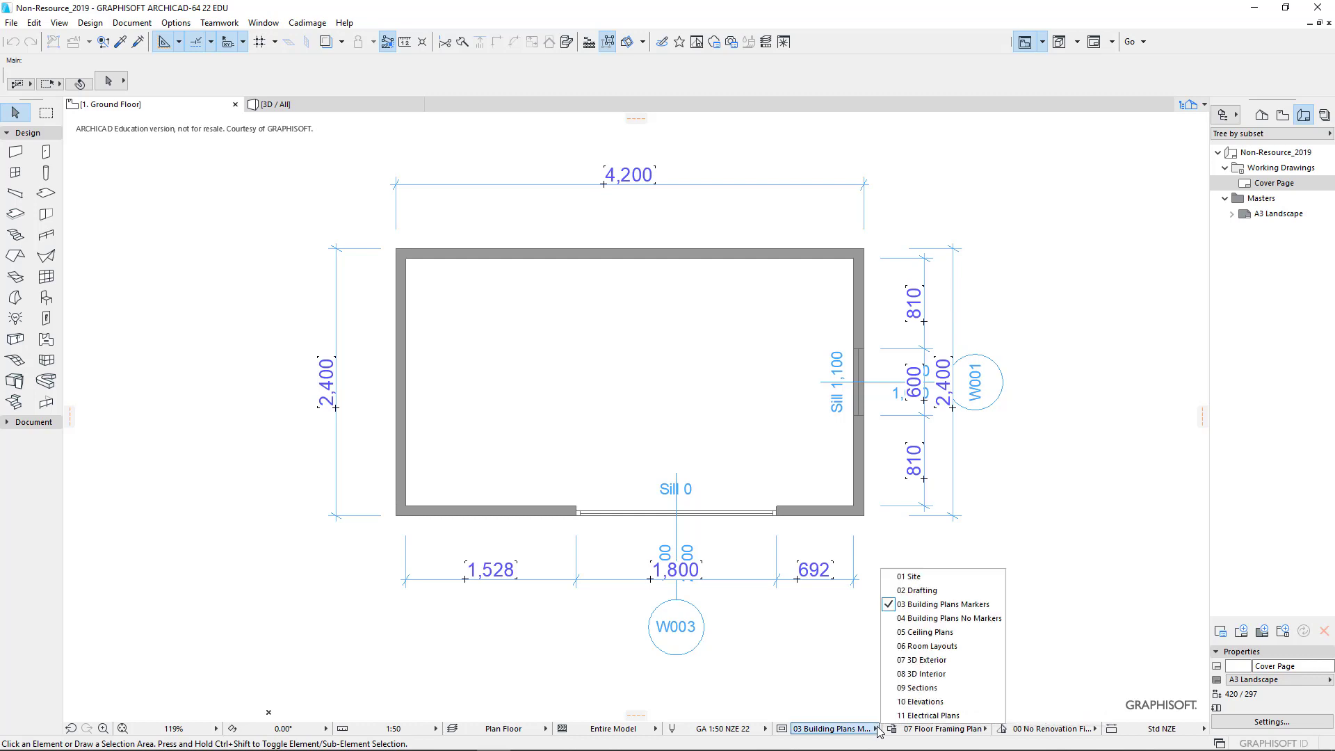
pyautogui.click(902, 619)
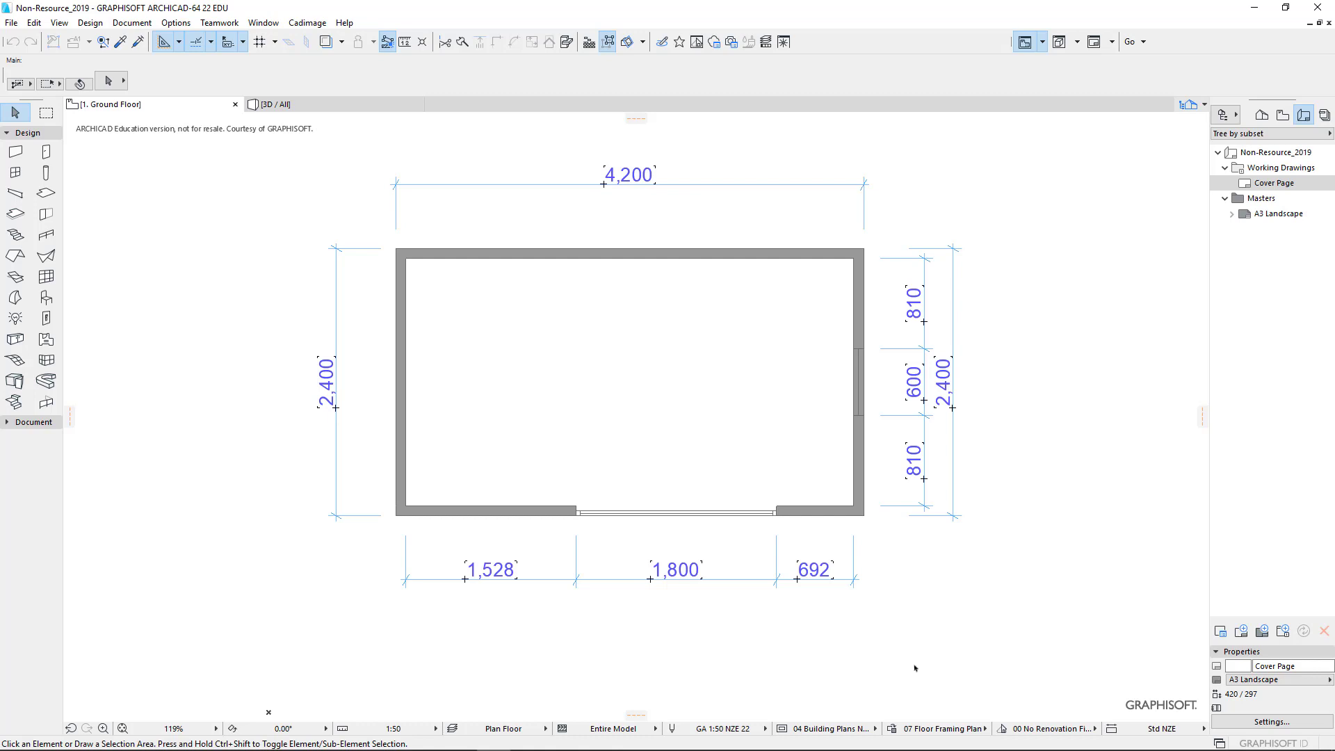
pyautogui.click(980, 729)
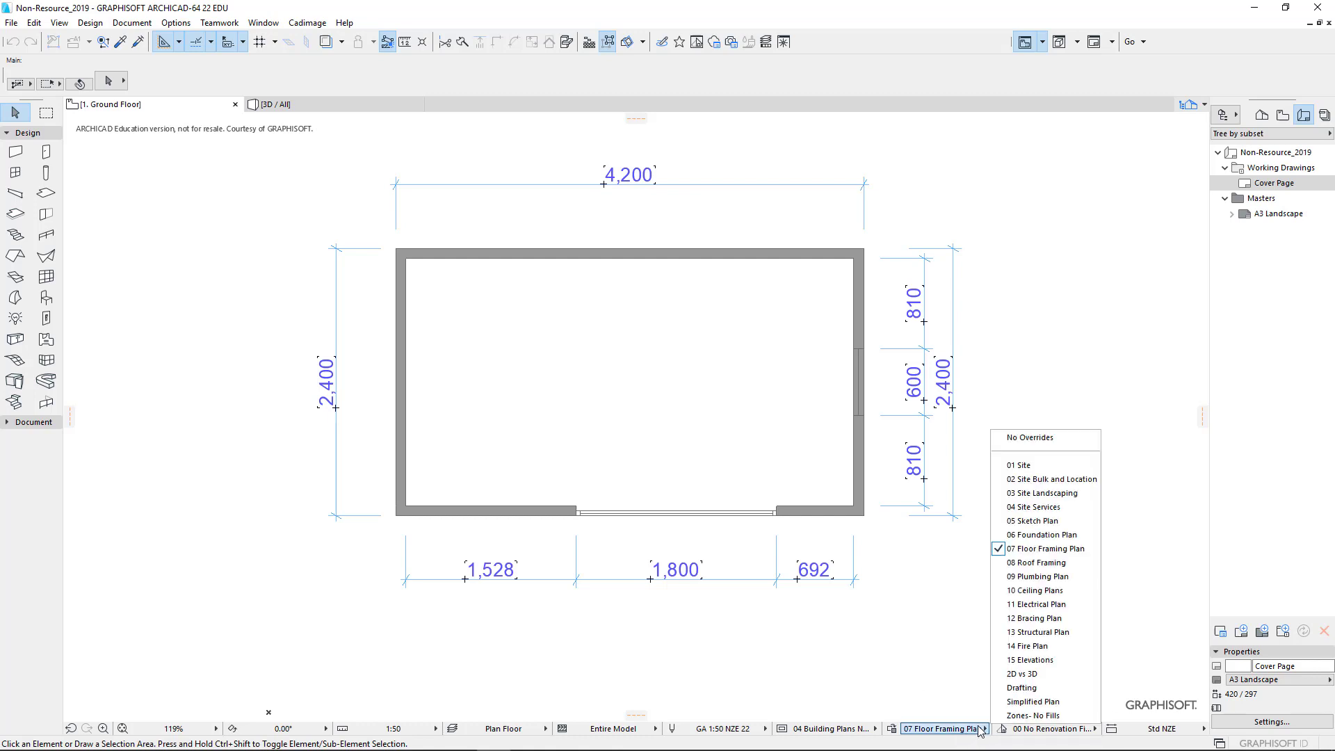
pyautogui.click(1070, 554)
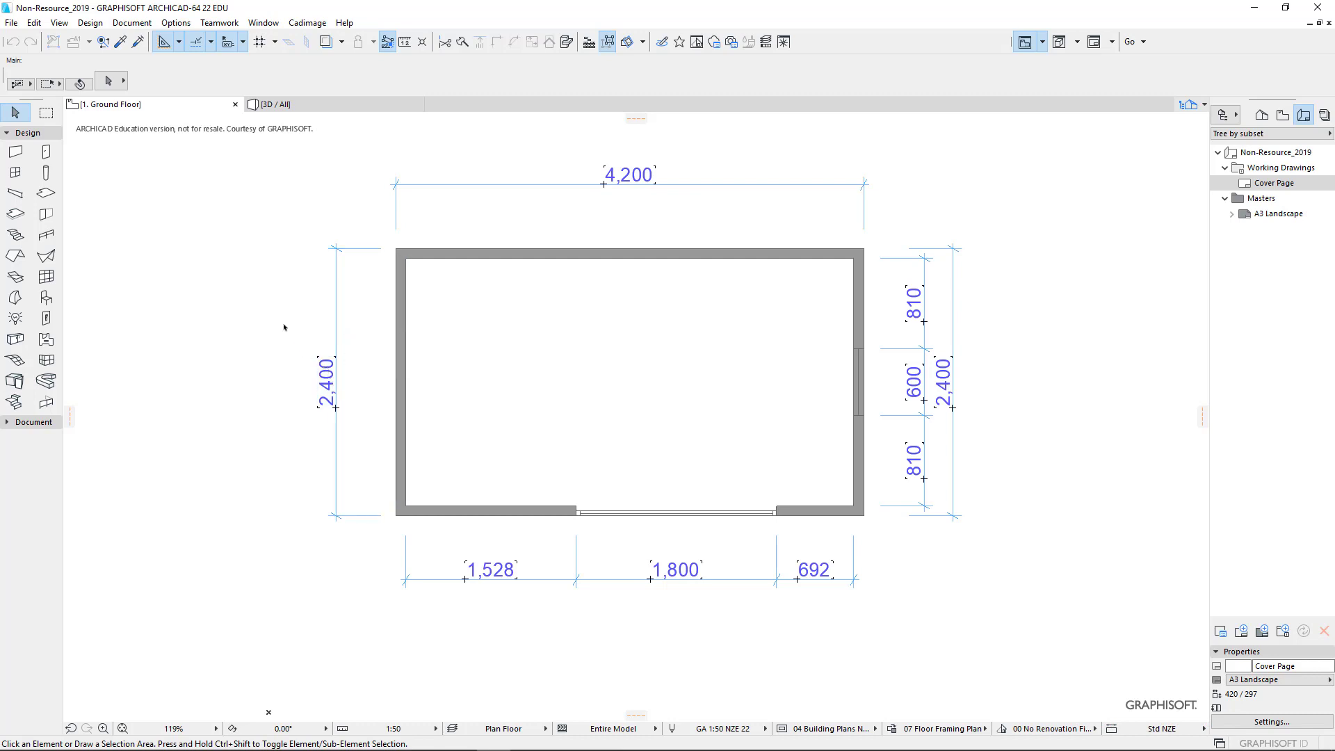
# Save the Ground Floor as a new custom-named view called 'Floor Plan'.
pyautogui.rightClick(187, 105)
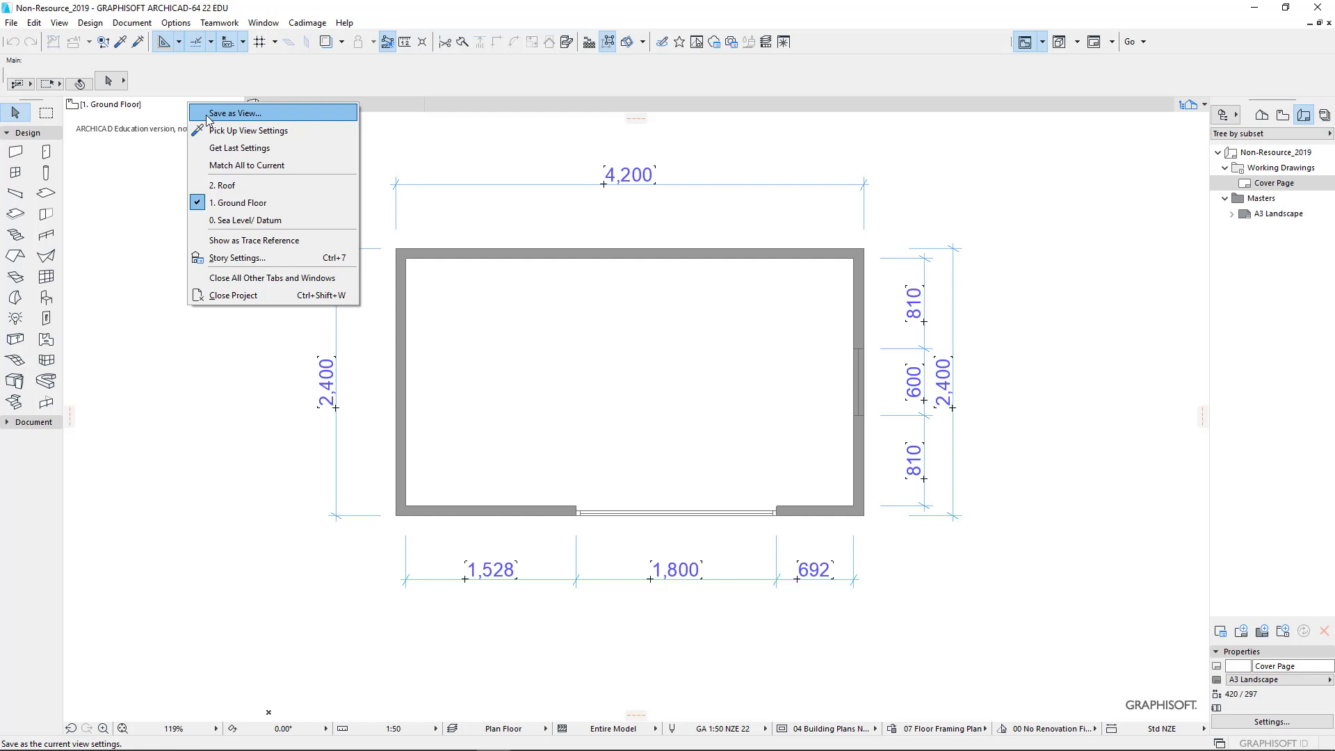
pyautogui.click(206, 115)
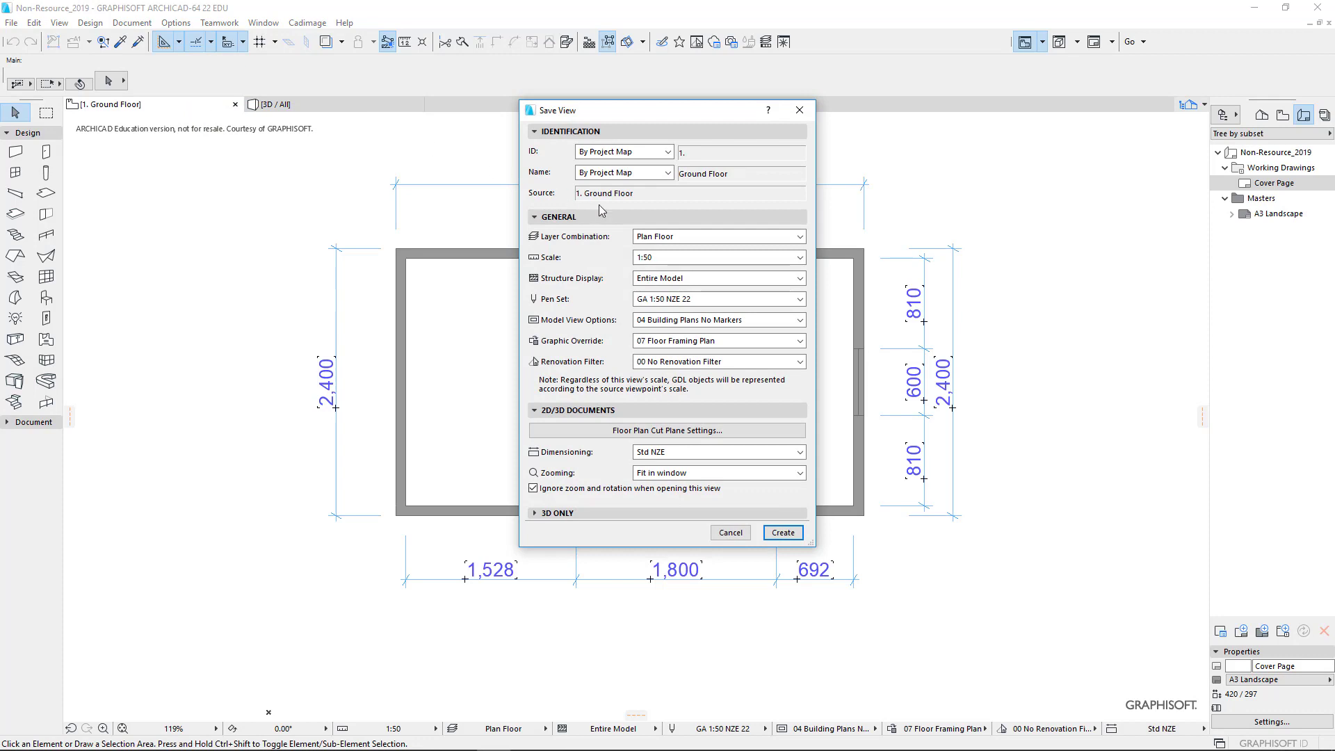
pyautogui.click(647, 172)
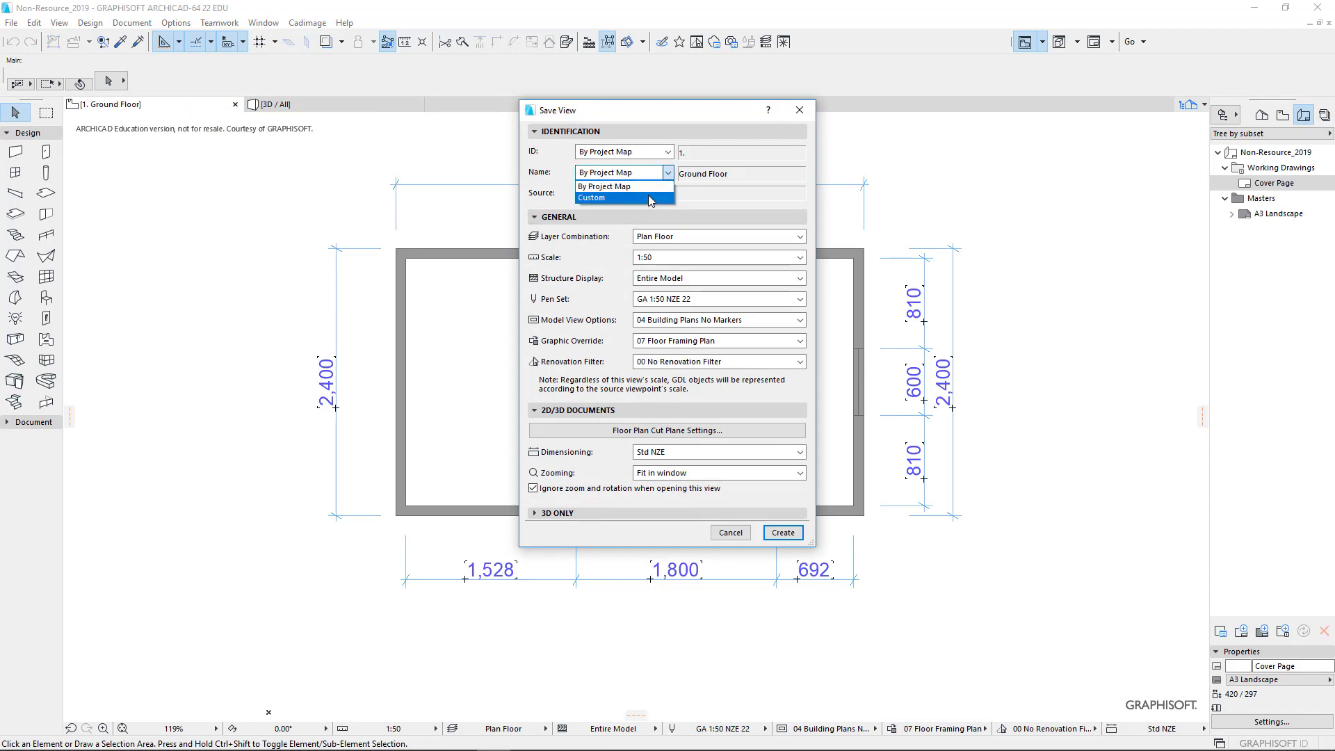
pyautogui.click(650, 198)
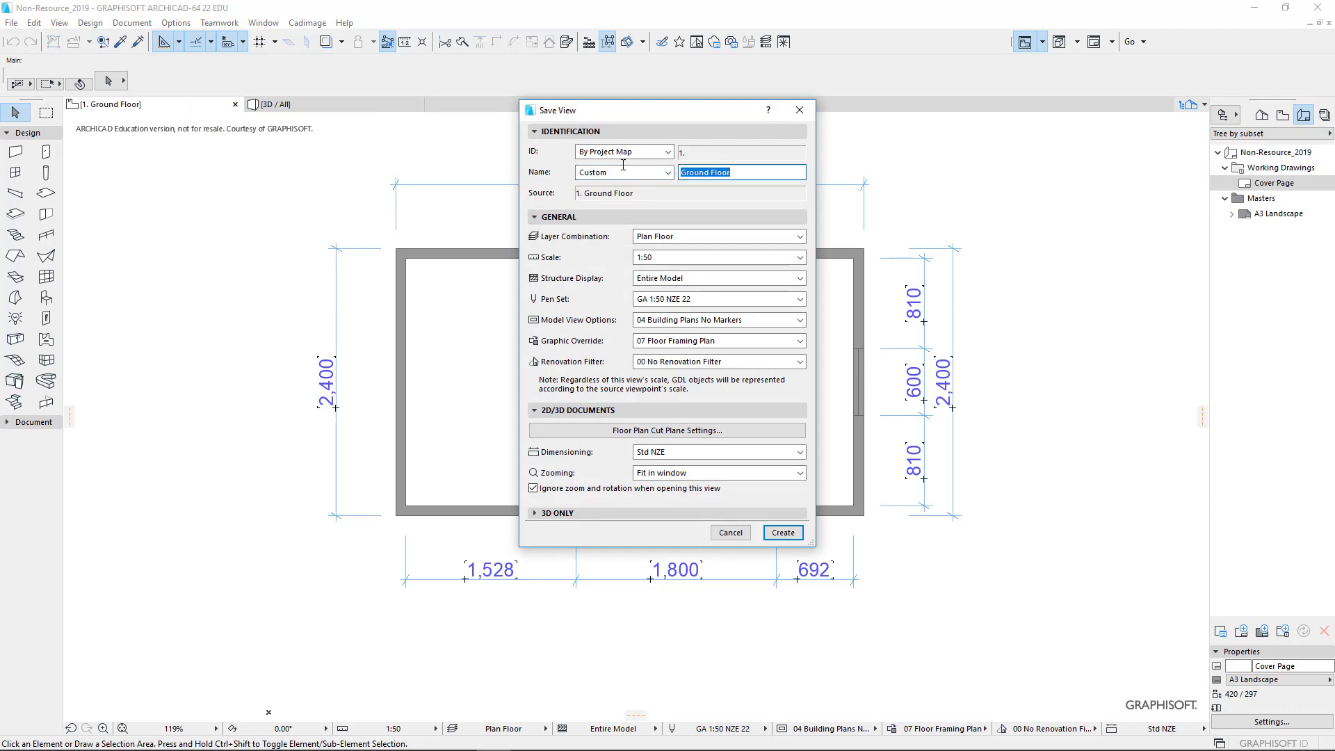
pyautogui.write('Floor Plan')
pyautogui.click(784, 532)
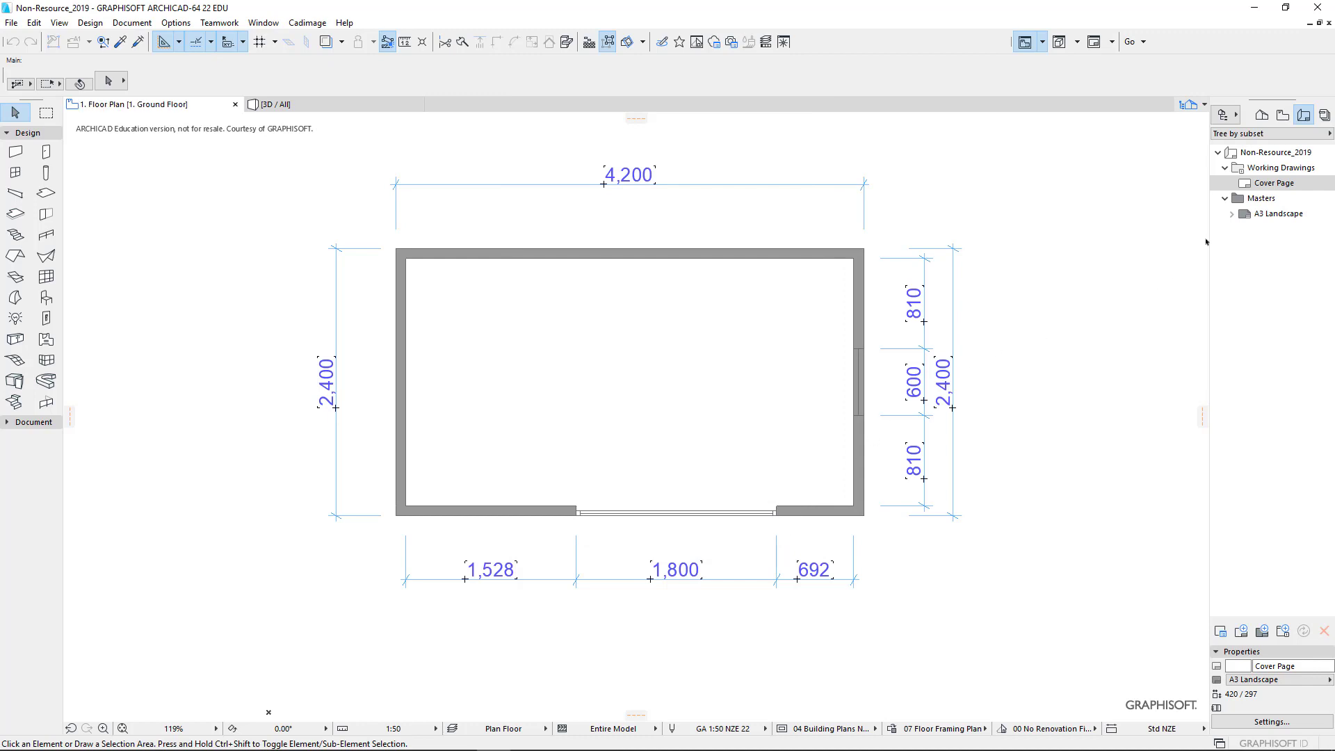
# Move the saved 1. Floor Plan view into the Plans folder of the view map.
pyautogui.click(1262, 116)
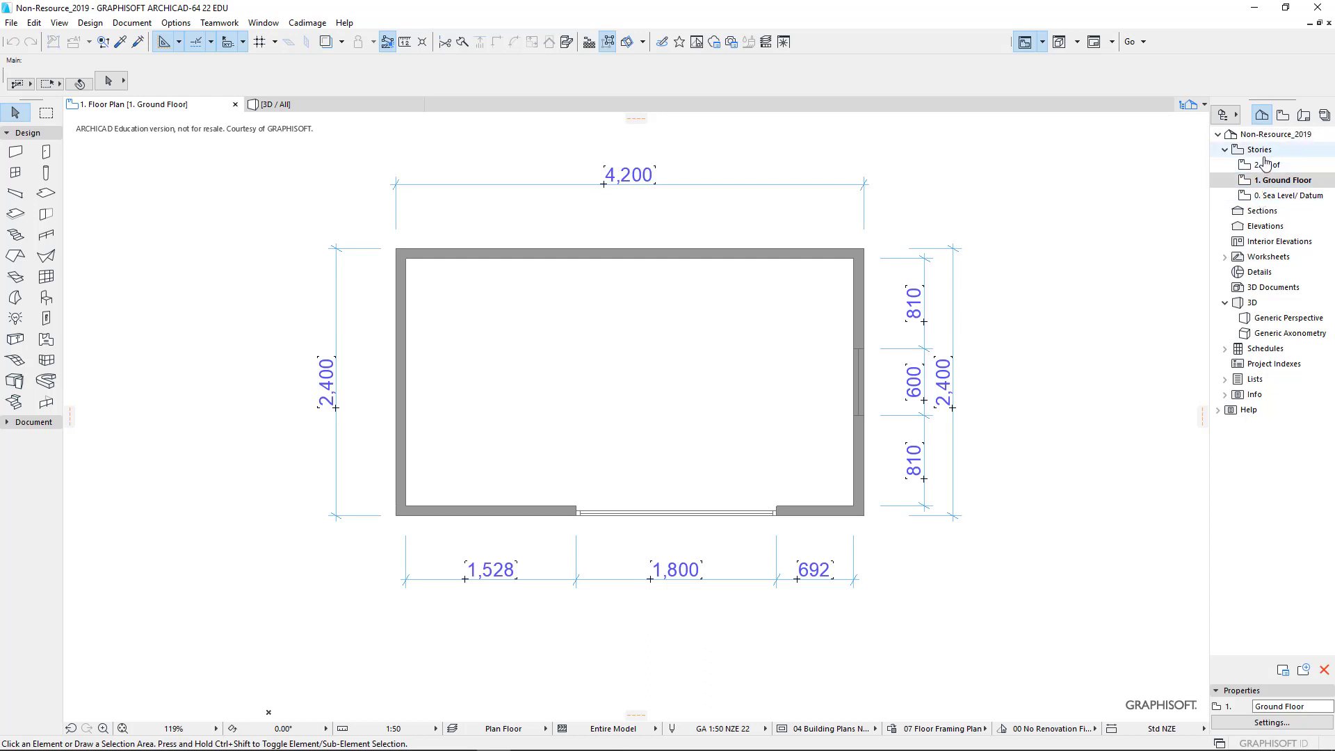
pyautogui.click(1284, 116)
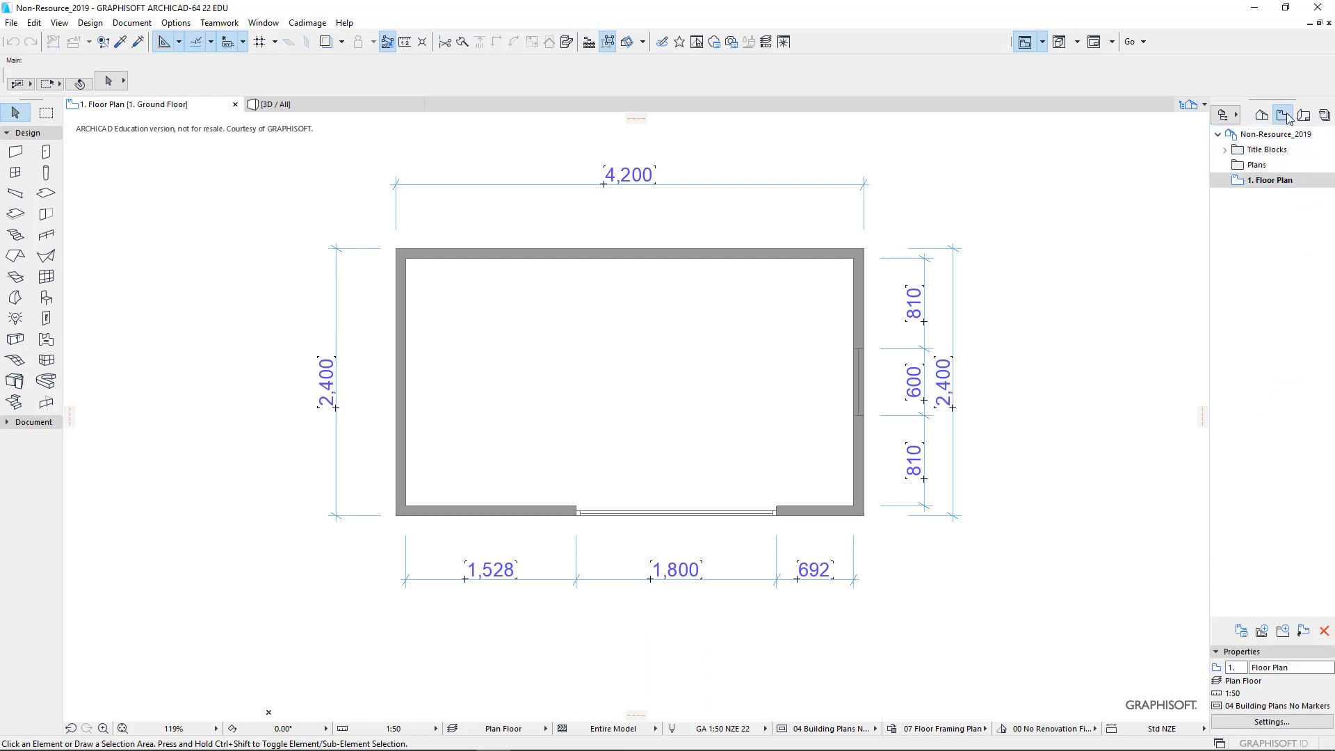
pyautogui.click(1272, 184)
pyautogui.moveTo(1250, 189); pyautogui.dragTo(1256, 172)
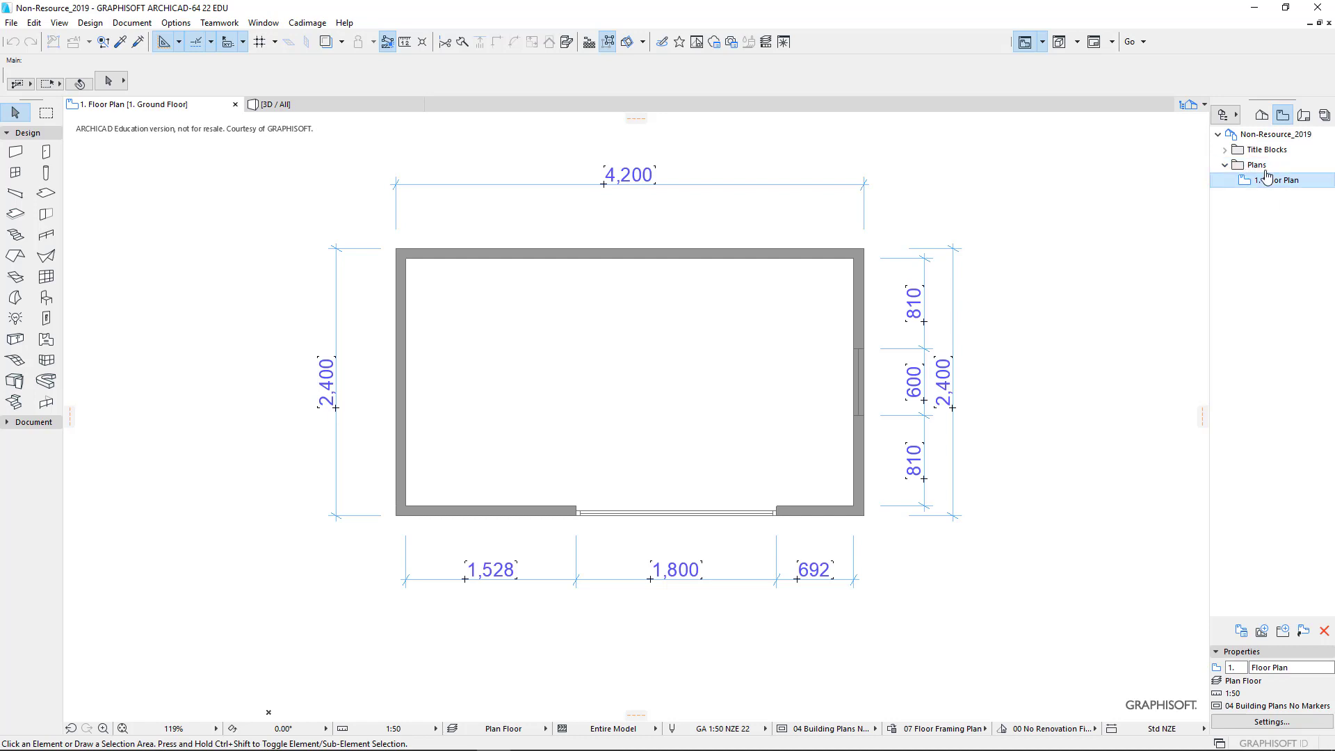
pyautogui.click(1224, 173)
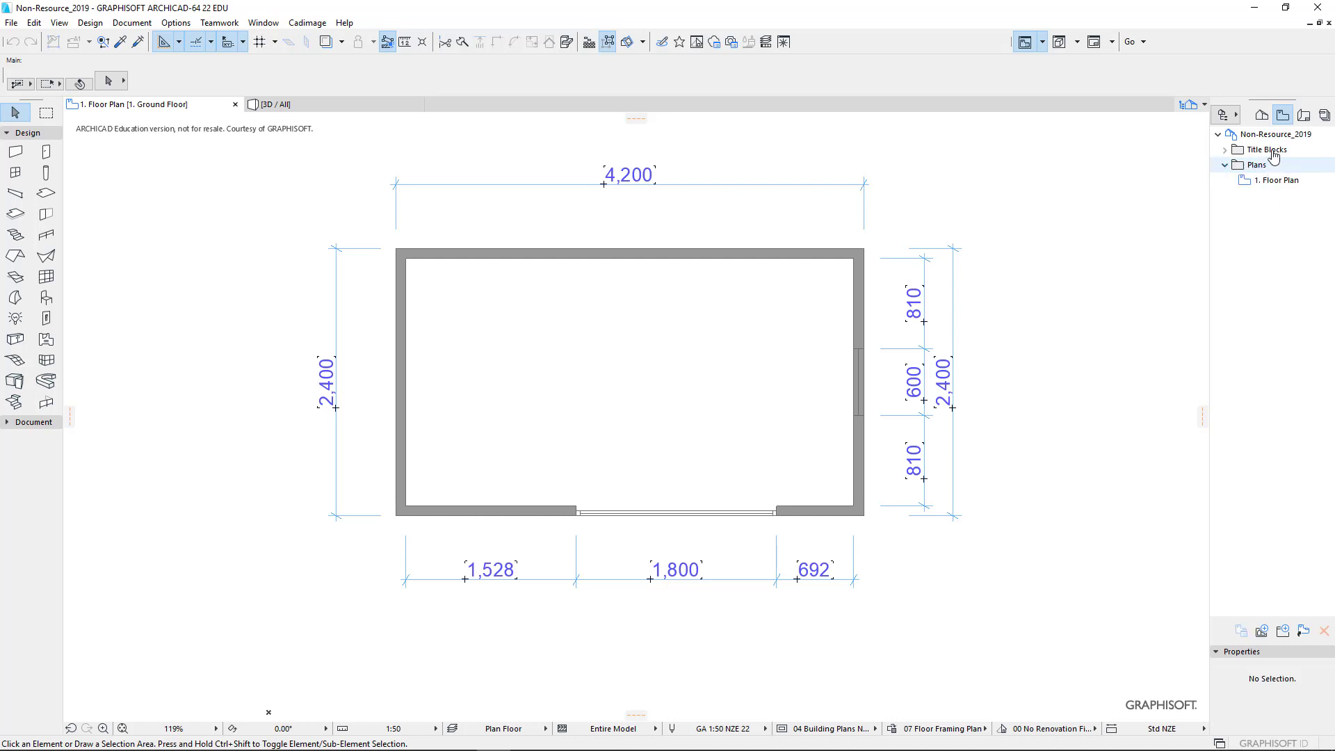
# Open the Cover Page layout from the Layout Book and zoom in on its A3 sheet.
pyautogui.click(1305, 116)
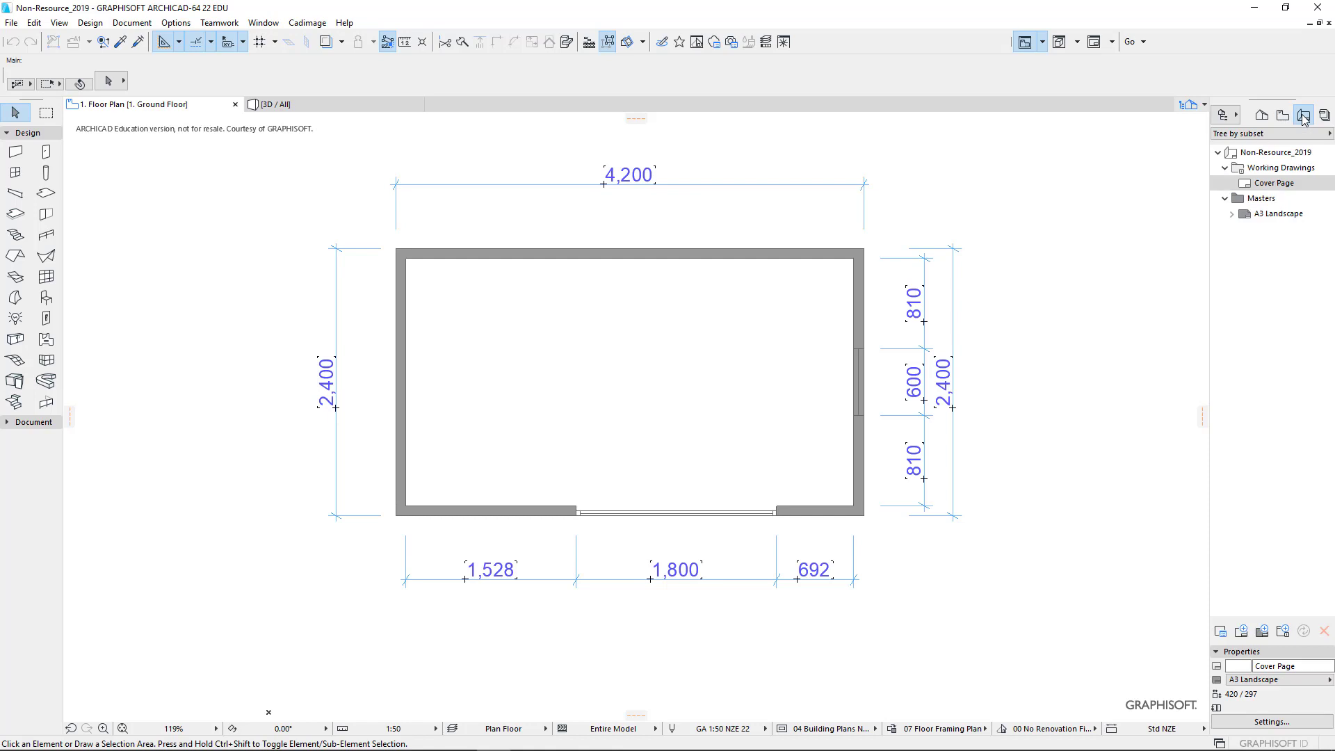
pyautogui.doubleClick(1259, 185)
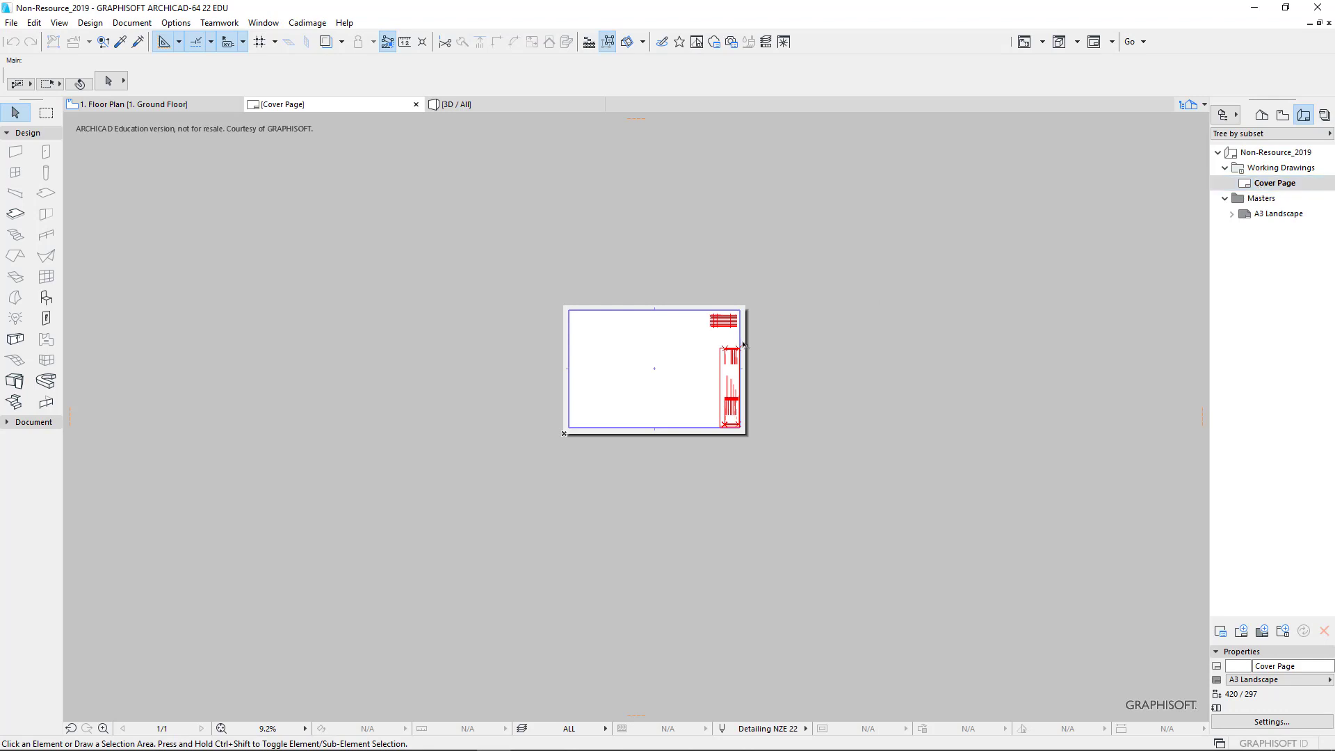
pyautogui.scroll(3, 611, 332)
pyautogui.scroll(3, 645, 332)
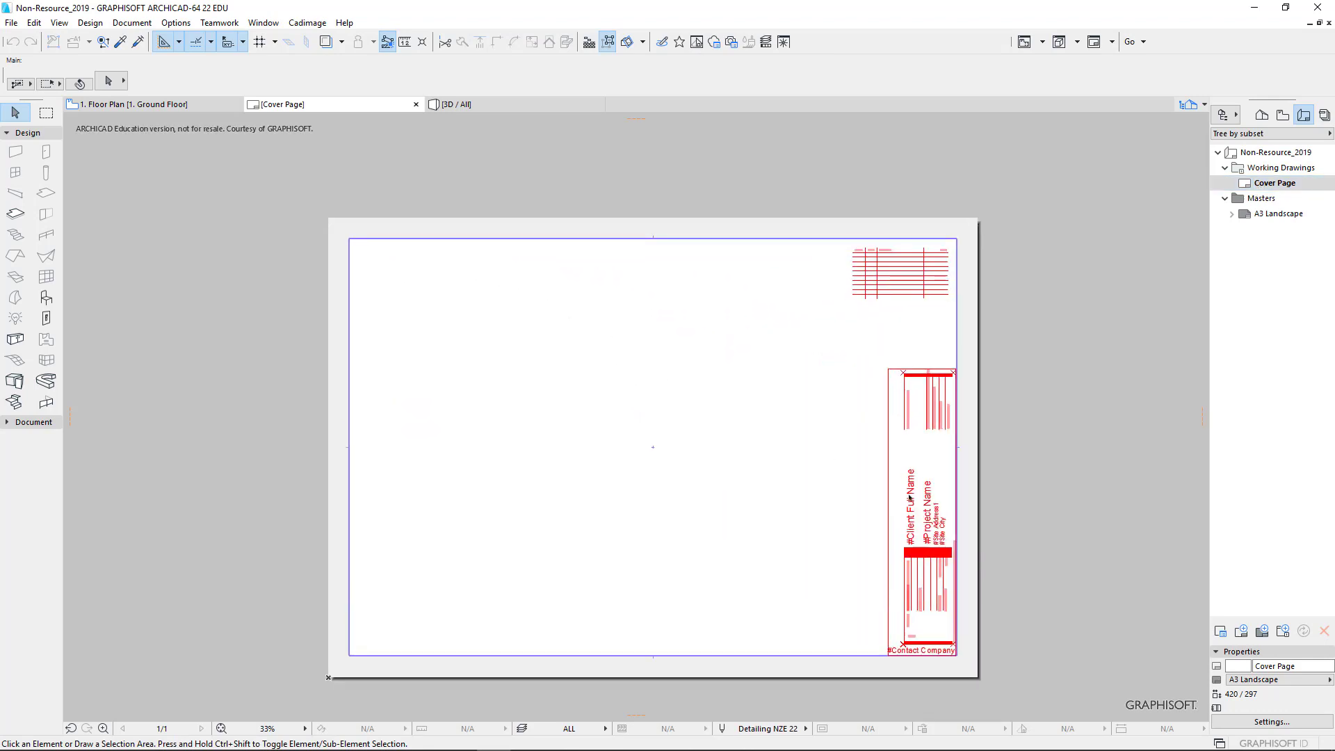
# Start a new layout named 'Plan Drawings' on the A3 Landscape master layout.
pyautogui.moveTo(904, 564)
pyautogui.click(1245, 631)
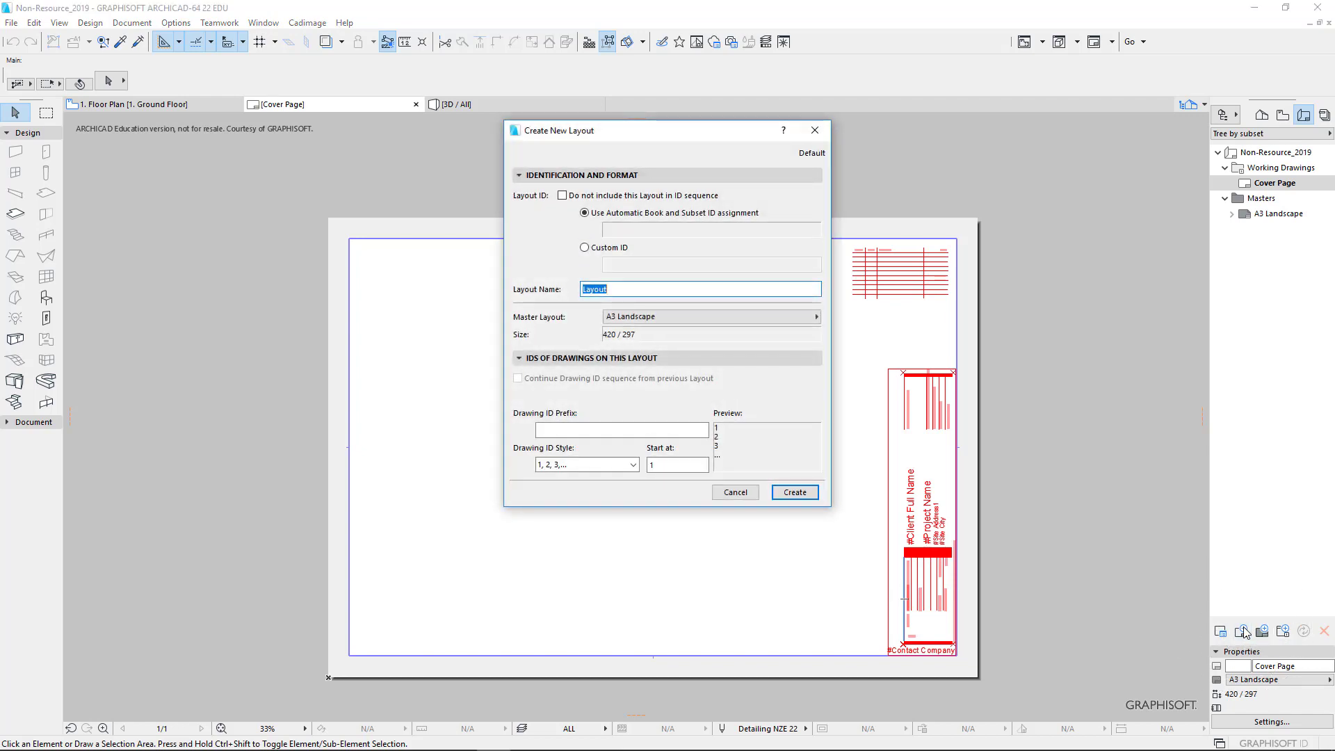
pyautogui.write('Plan Drawings')
pyautogui.click(676, 321)
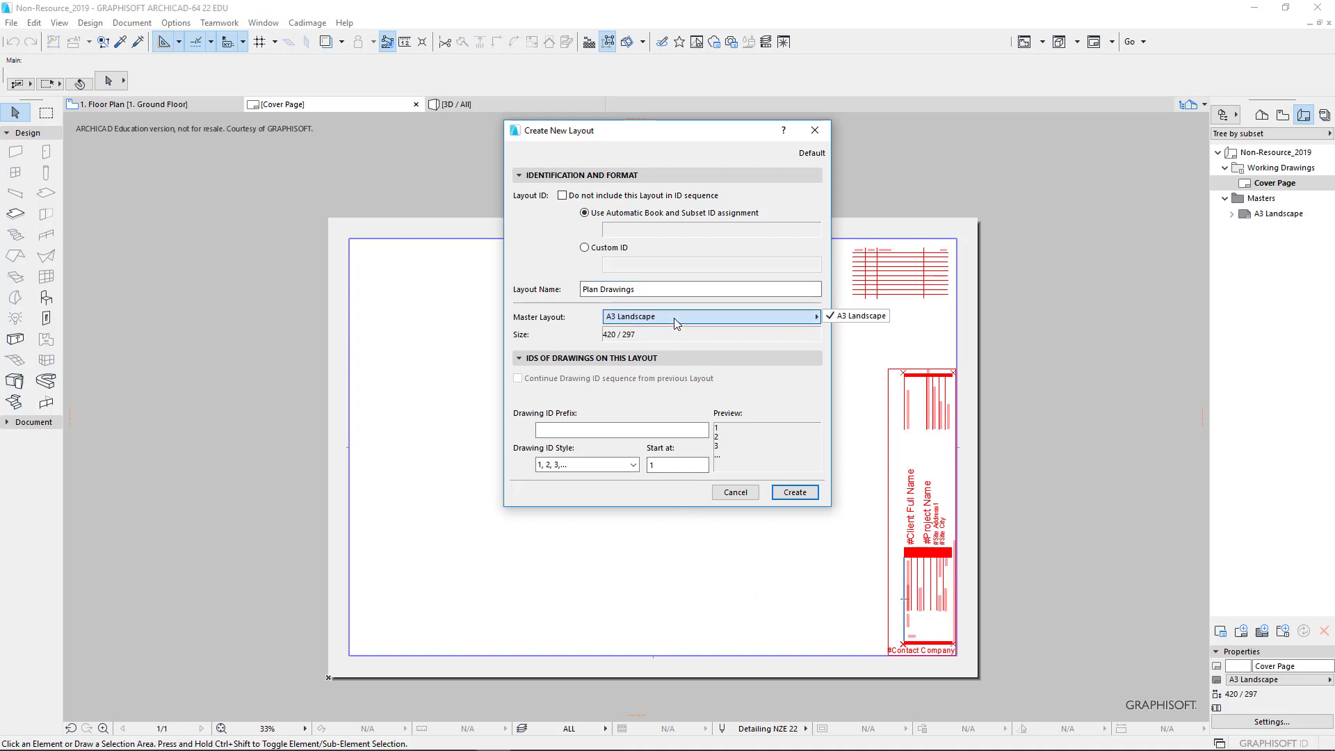
pyautogui.click(676, 321)
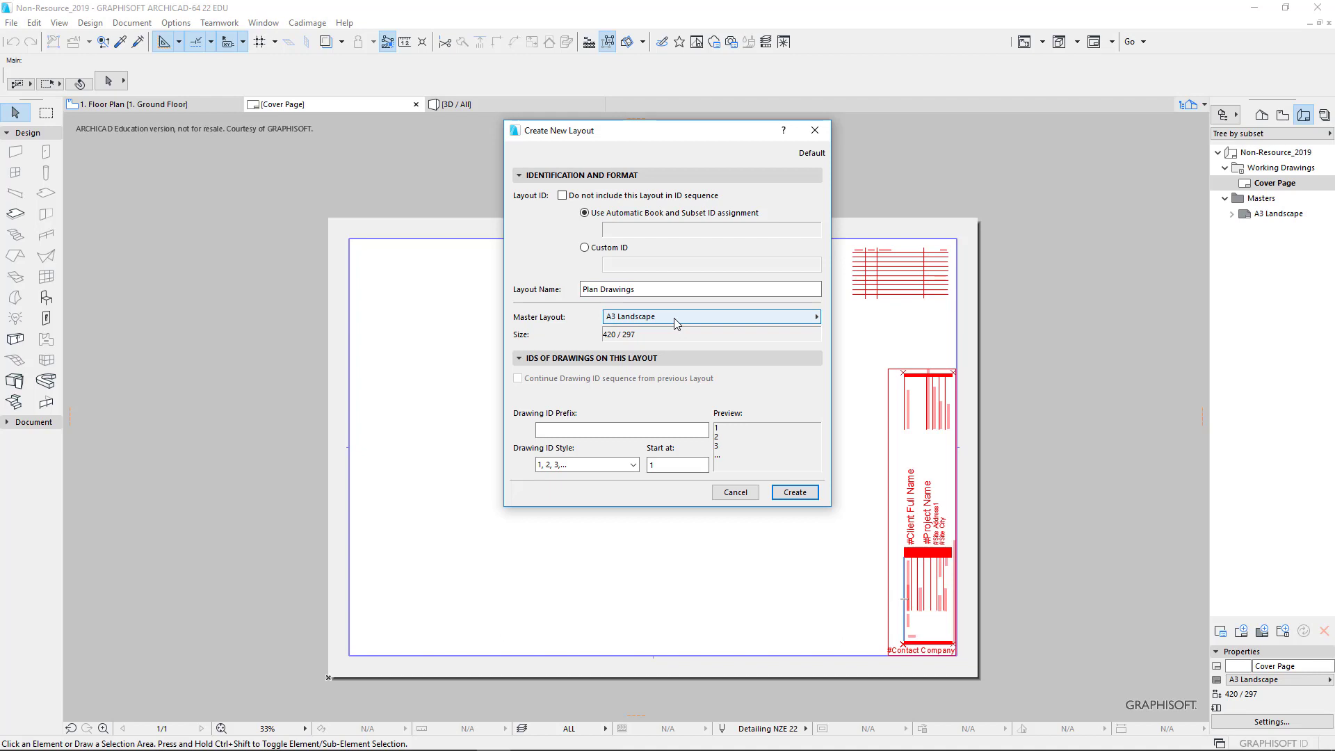
# Create the Plan Drawings layout and drag the 1. Floor Plan view onto the sheet.
pyautogui.click(794, 491)
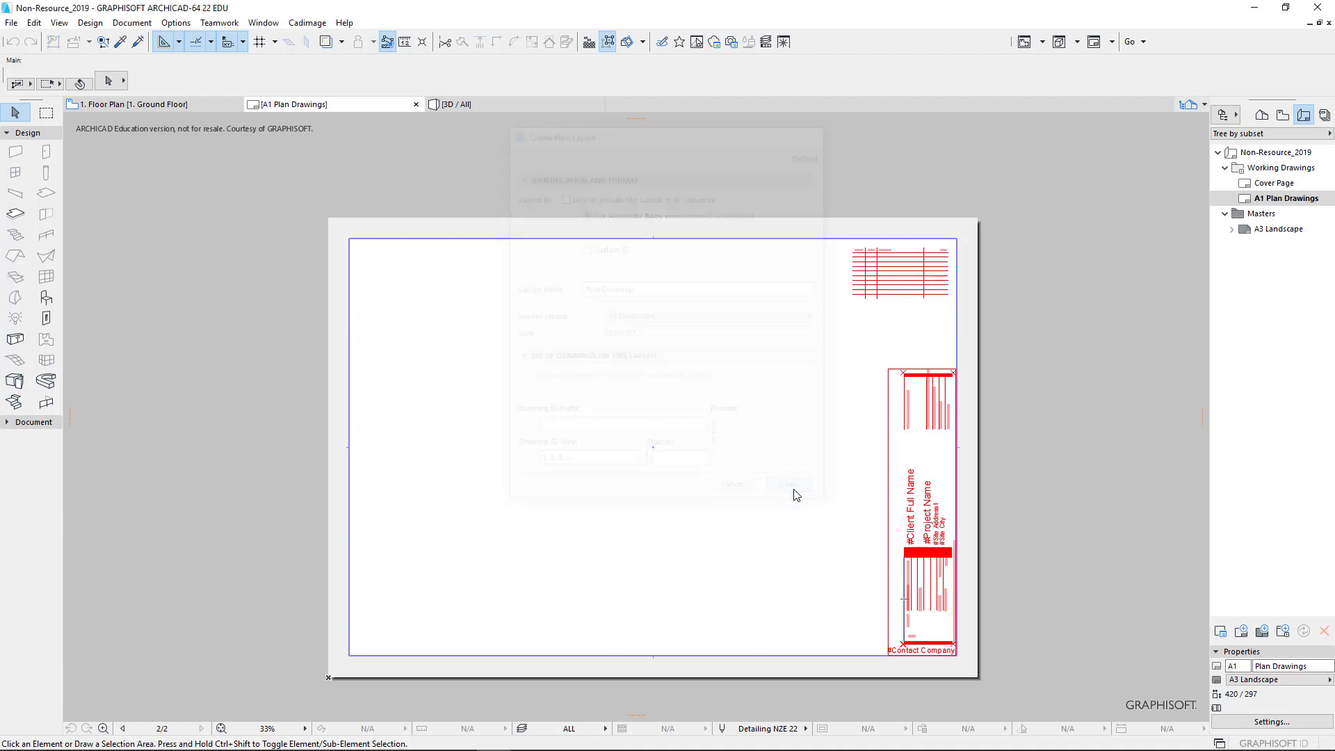
pyautogui.scroll(-2, 797, 495)
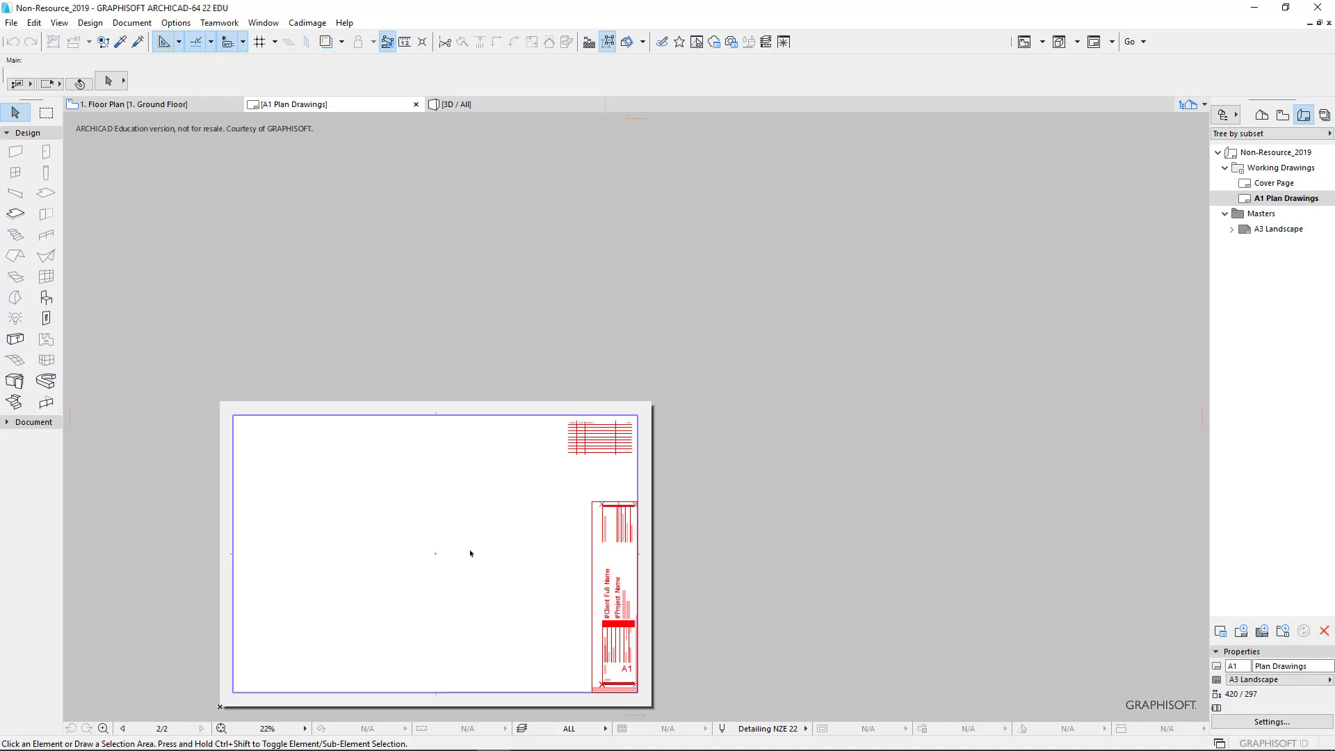
pyautogui.moveTo(495, 534); pyautogui.dragTo(518, 519, button='middle')
pyautogui.scroll(5, 591, 399)
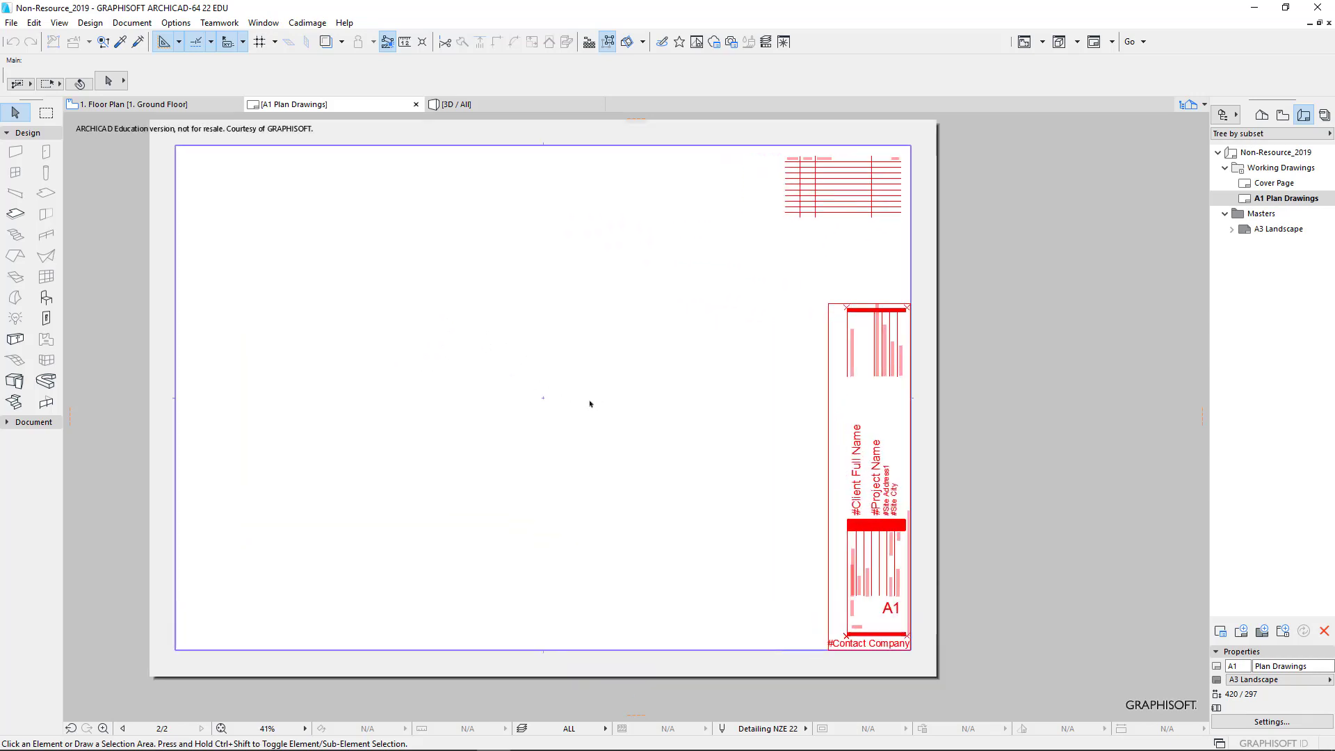
pyautogui.scroll(-1, 590, 404)
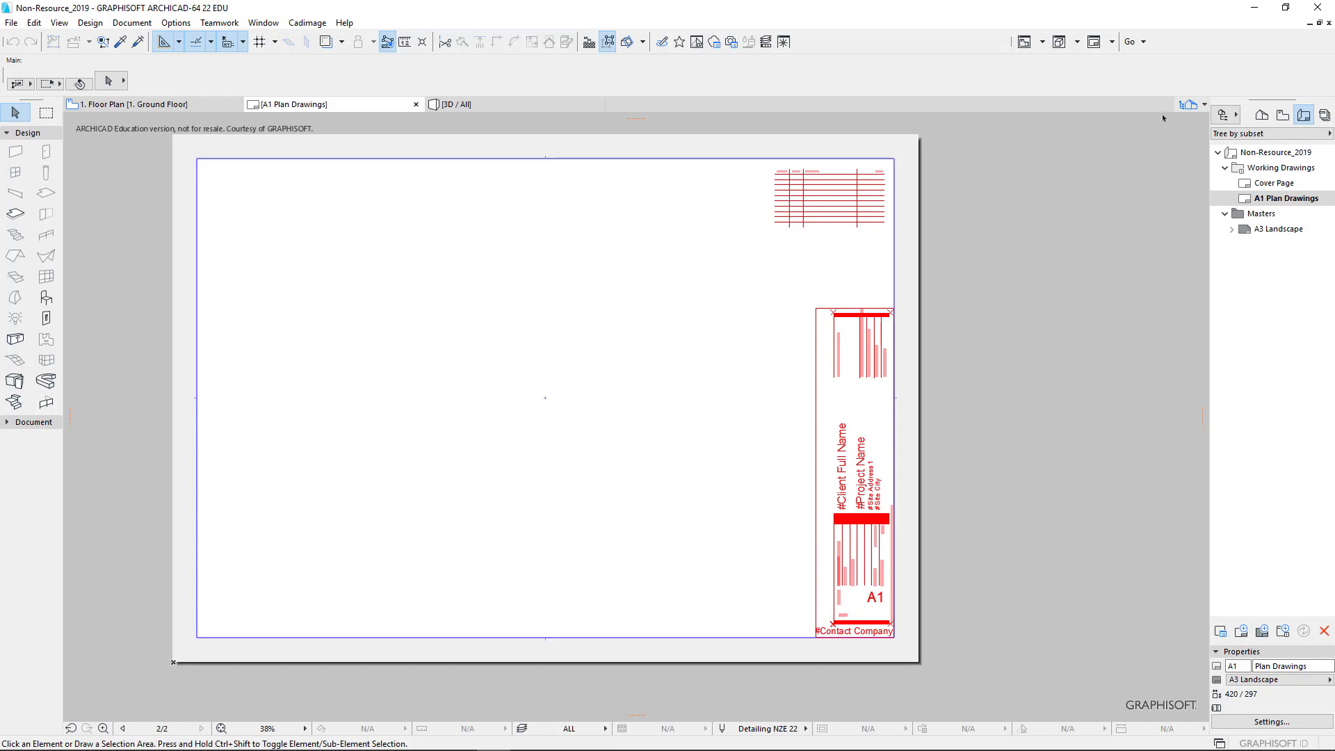
pyautogui.click(1283, 117)
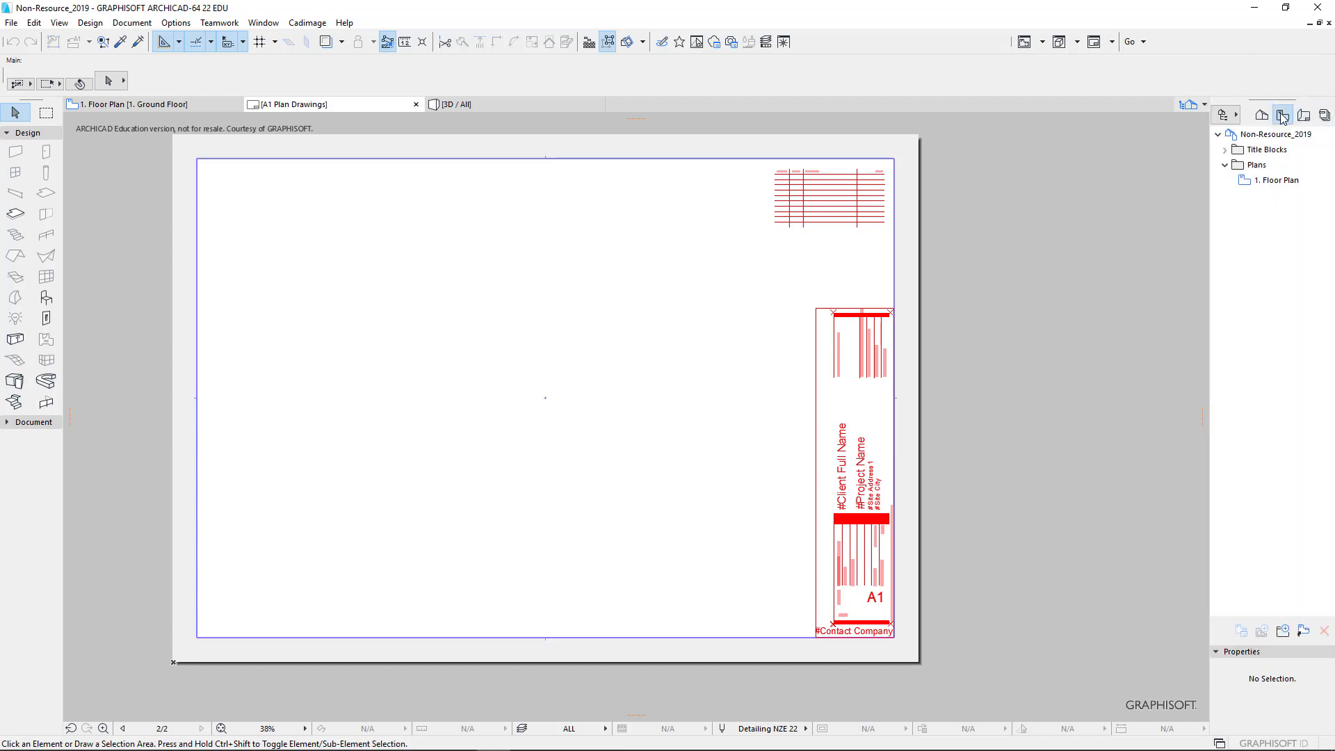
pyautogui.moveTo(1276, 180)
pyautogui.mouseDown()
pyautogui.moveTo(741, 284)
pyautogui.moveTo(421, 285)
pyautogui.moveTo(306, 275)
pyautogui.moveTo(293, 252)
pyautogui.mouseUp()
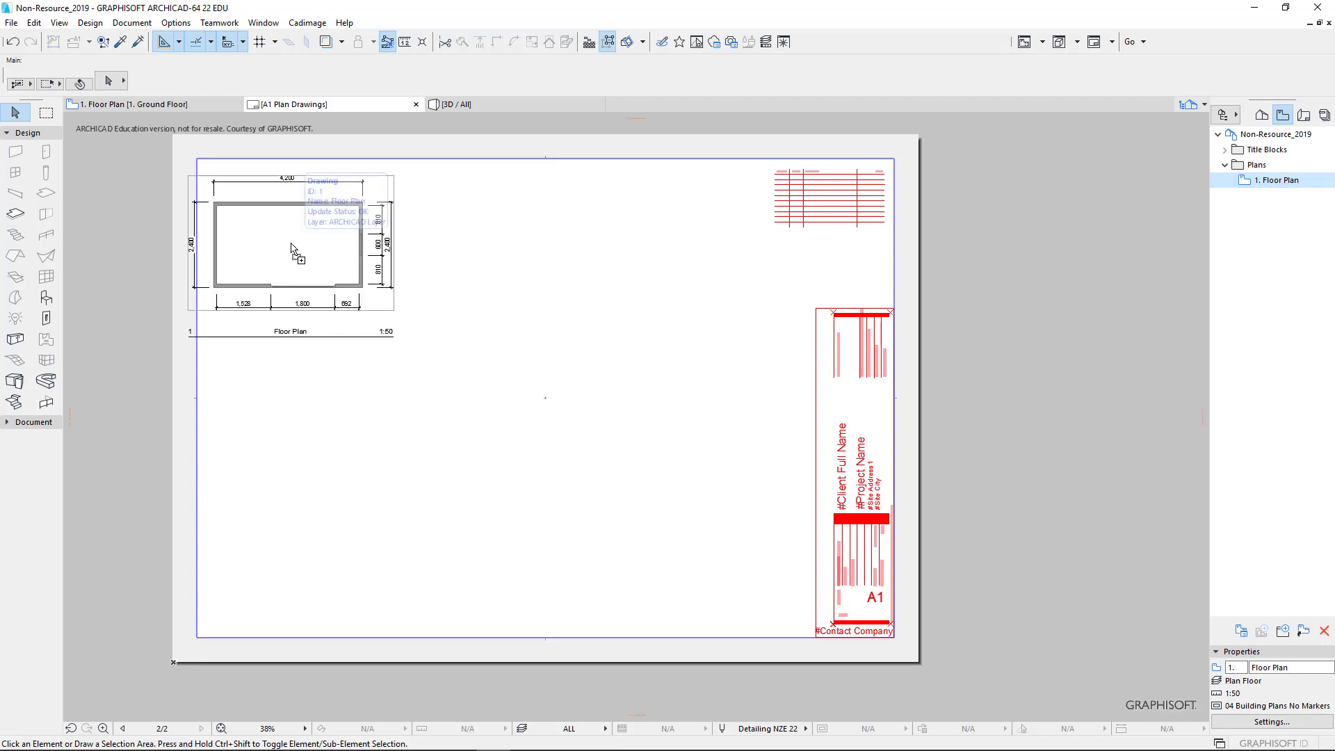
# Select the Floor Plan drawing and move it down and right, clear of the sheet border.
pyautogui.click(292, 259)
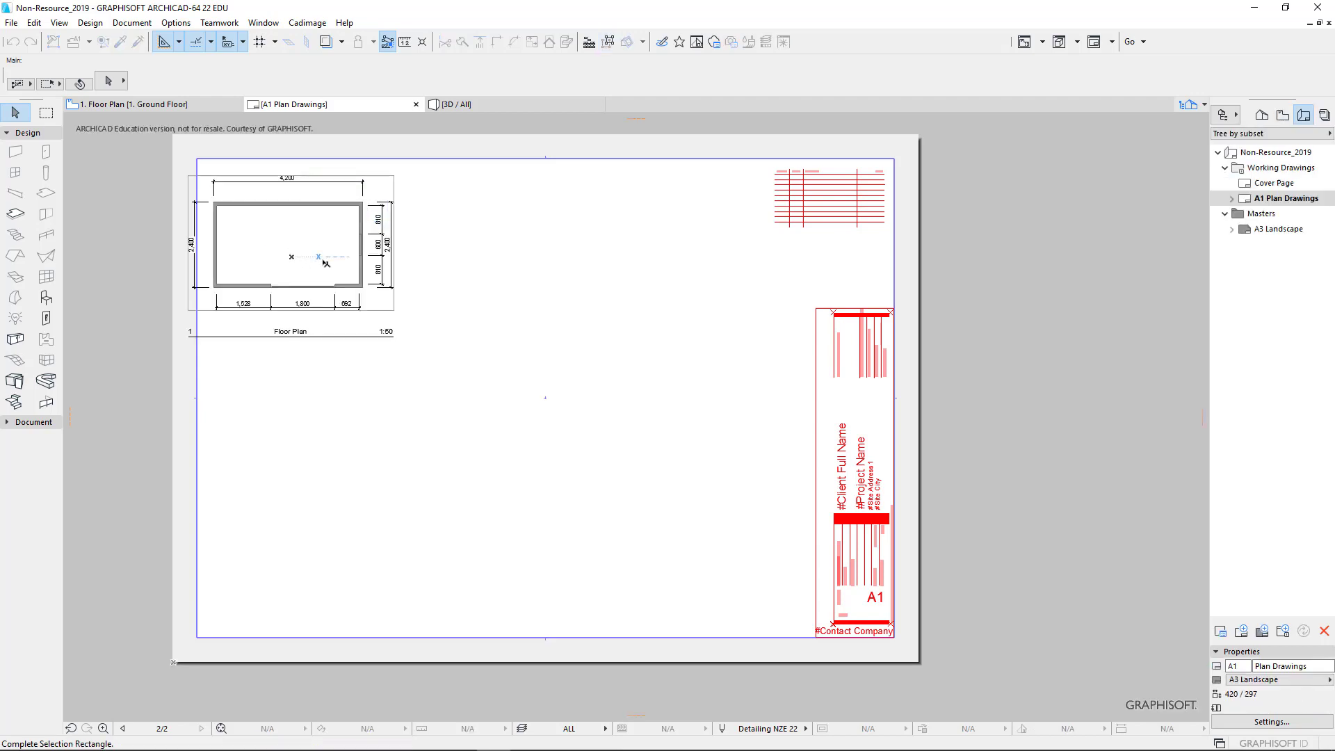
pyautogui.click(362, 278)
pyautogui.click(362, 274)
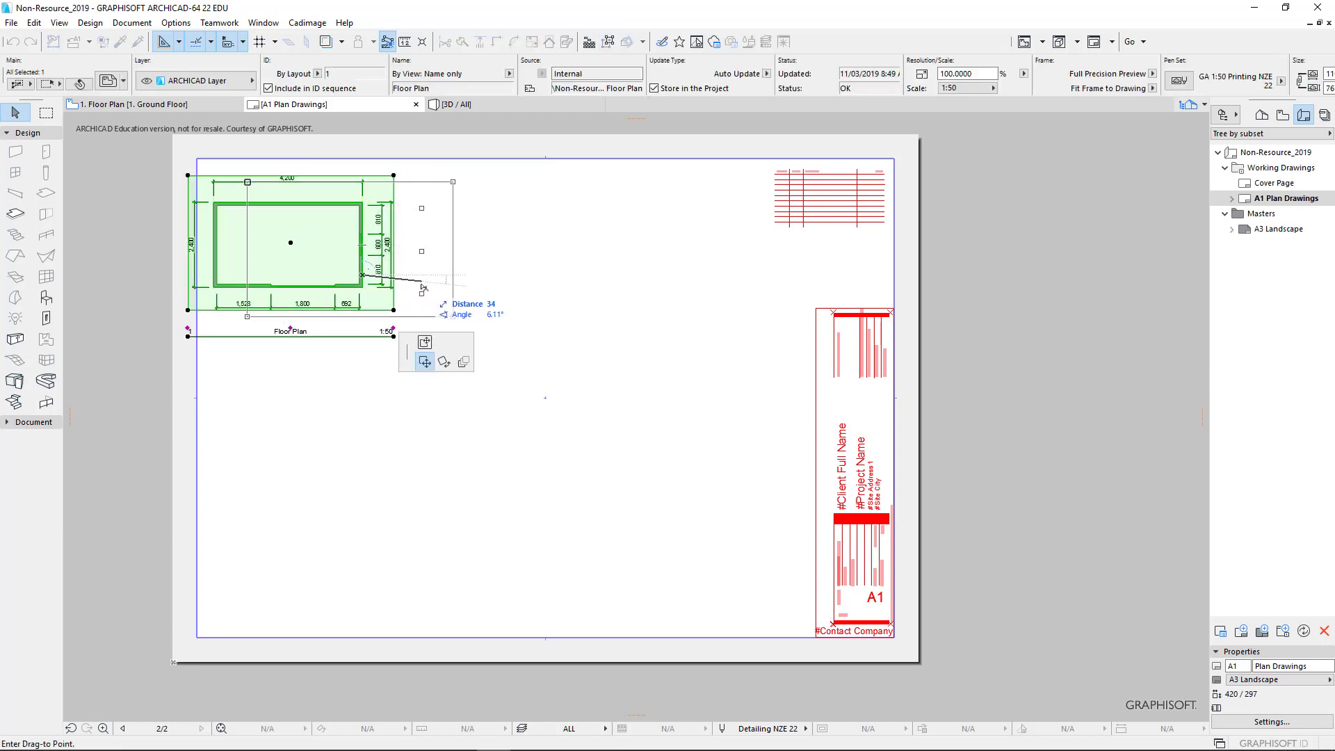
pyautogui.click(423, 301)
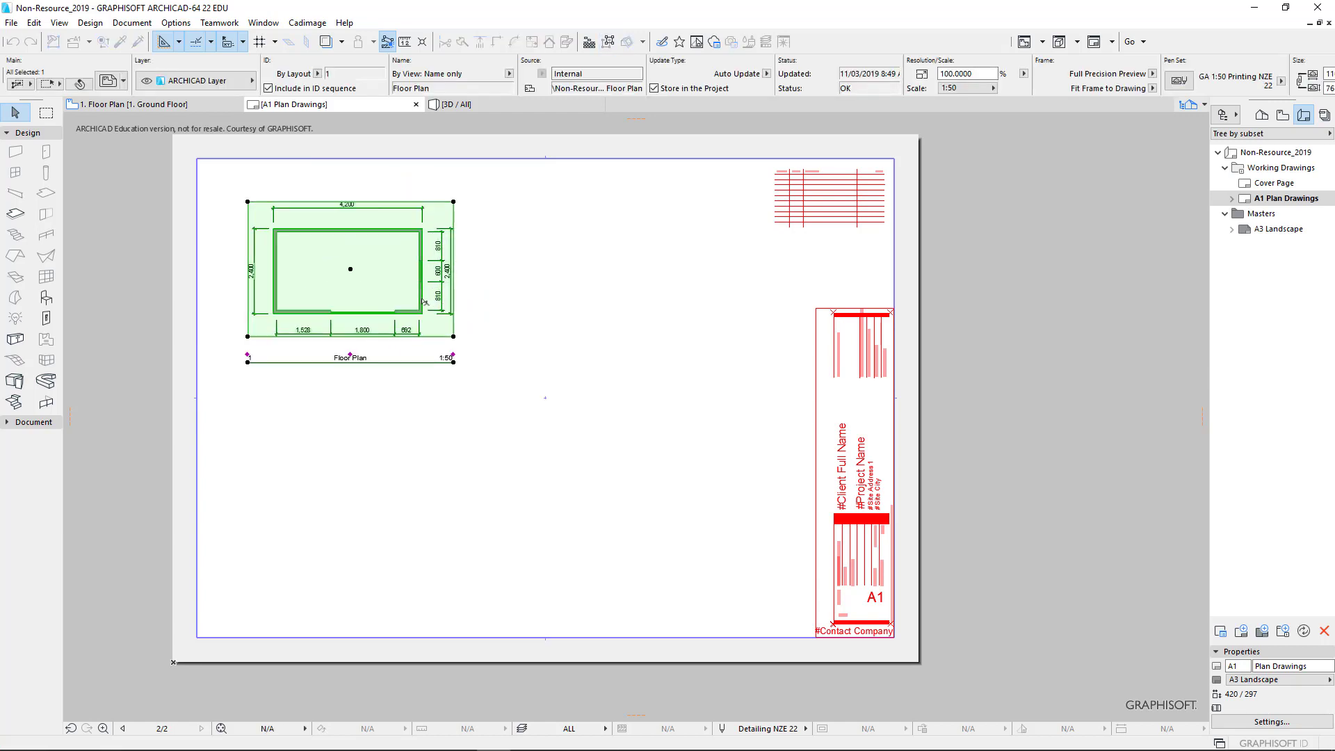
pyautogui.click(543, 299)
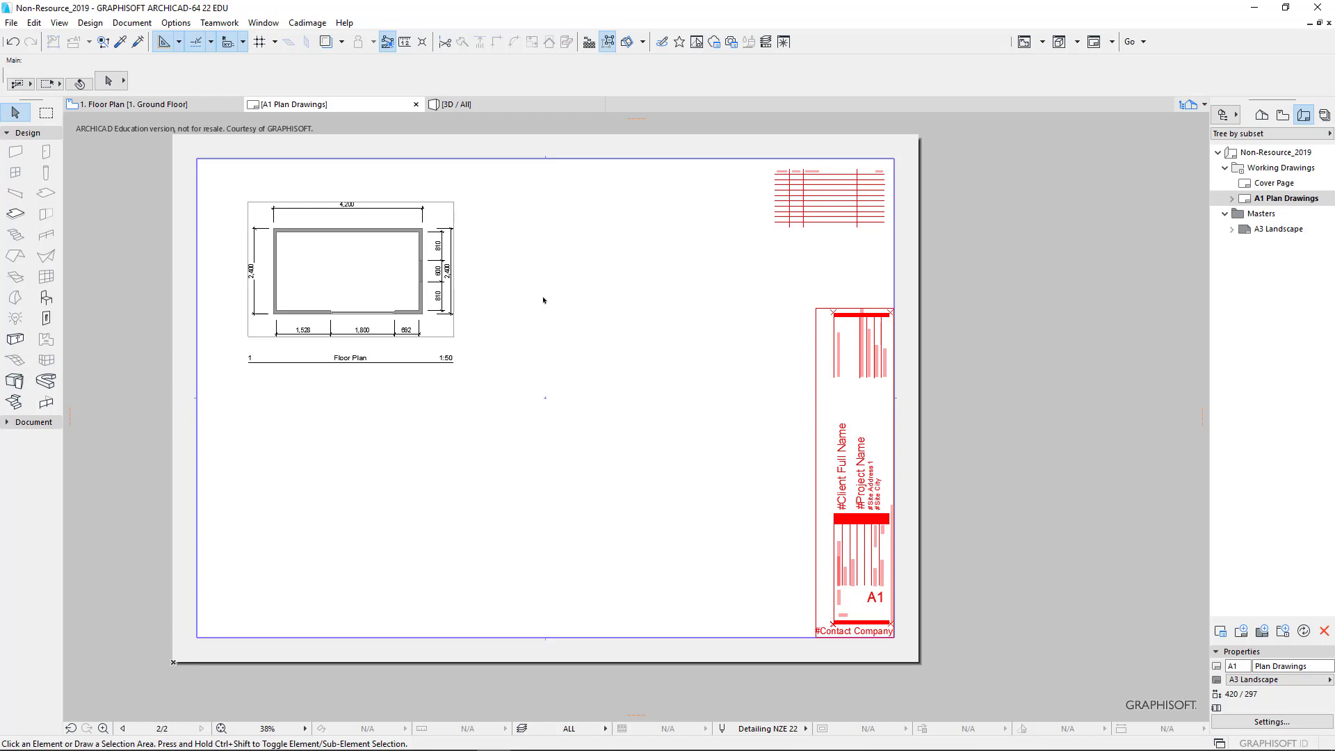
# Zoom in on the title block and navigate to File > Info > Project Info.
pyautogui.scroll(3, 834, 468)
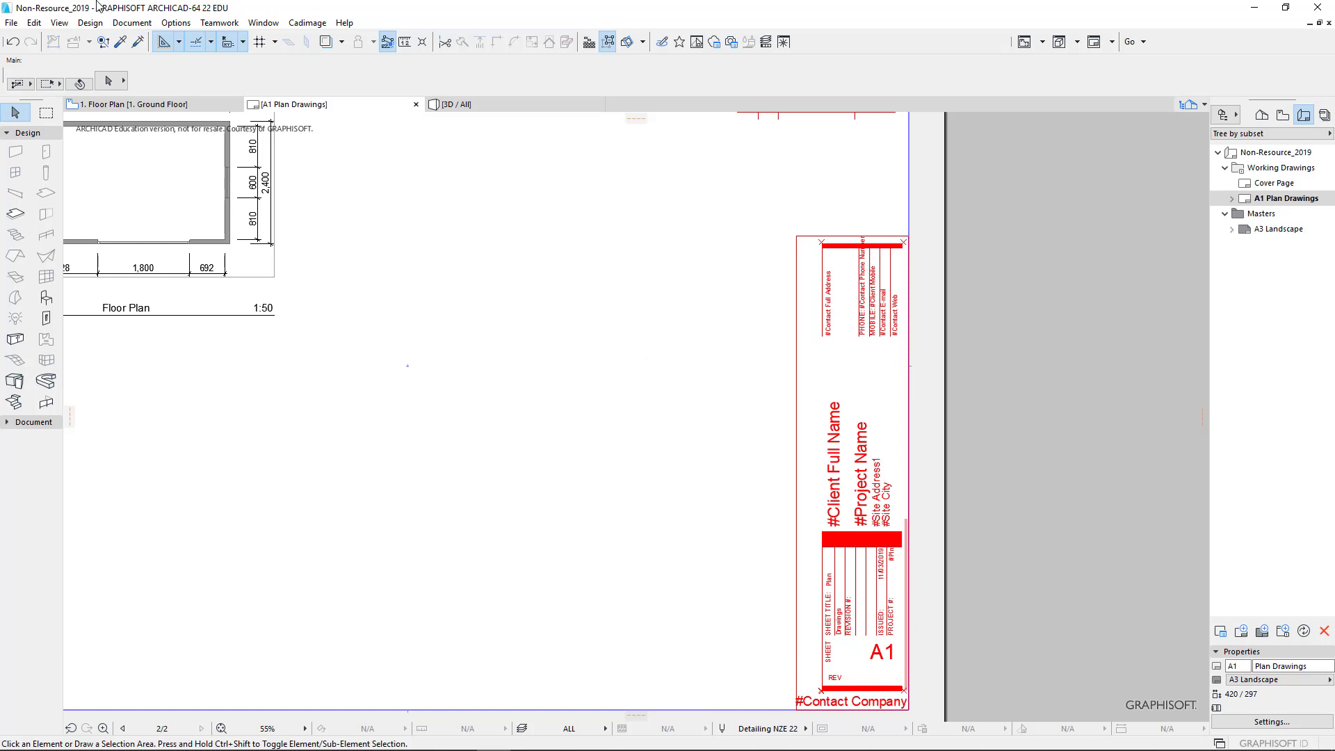
pyautogui.press('alt')
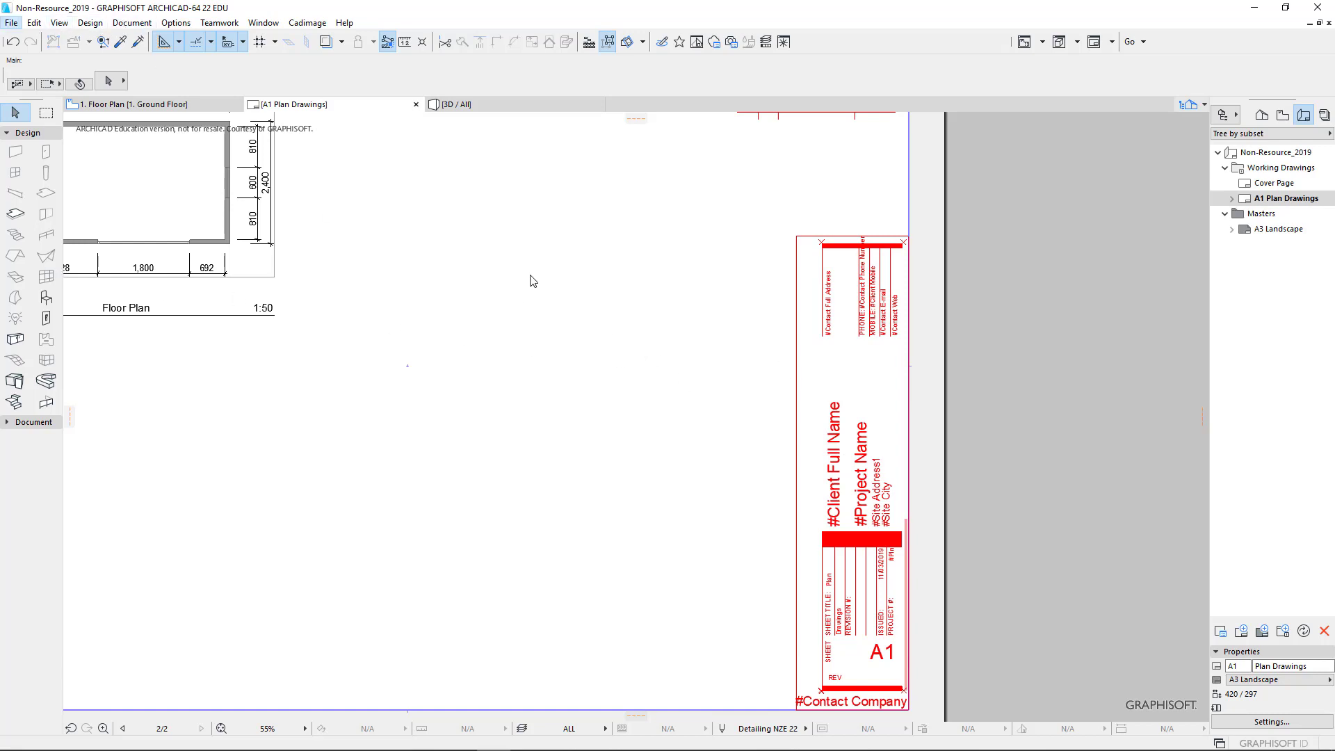
pyautogui.click(14, 26)
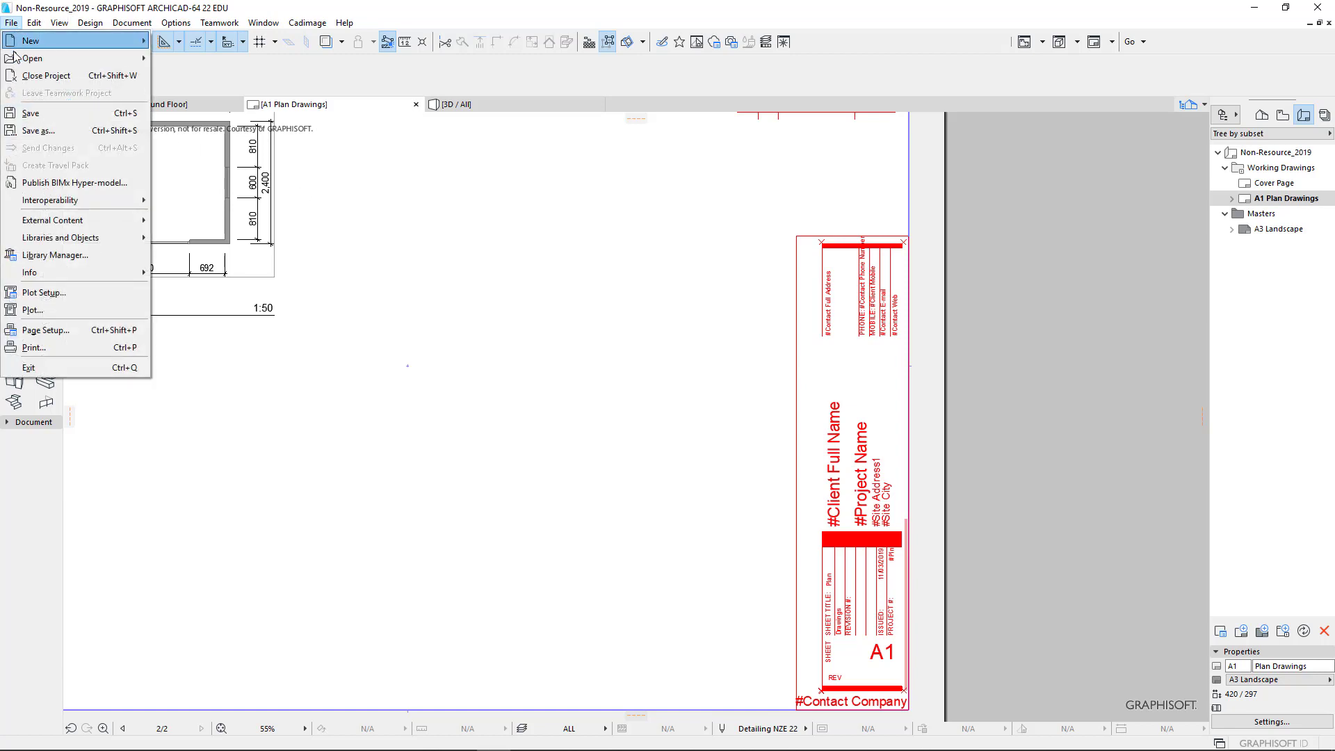
pyautogui.moveTo(32, 275)
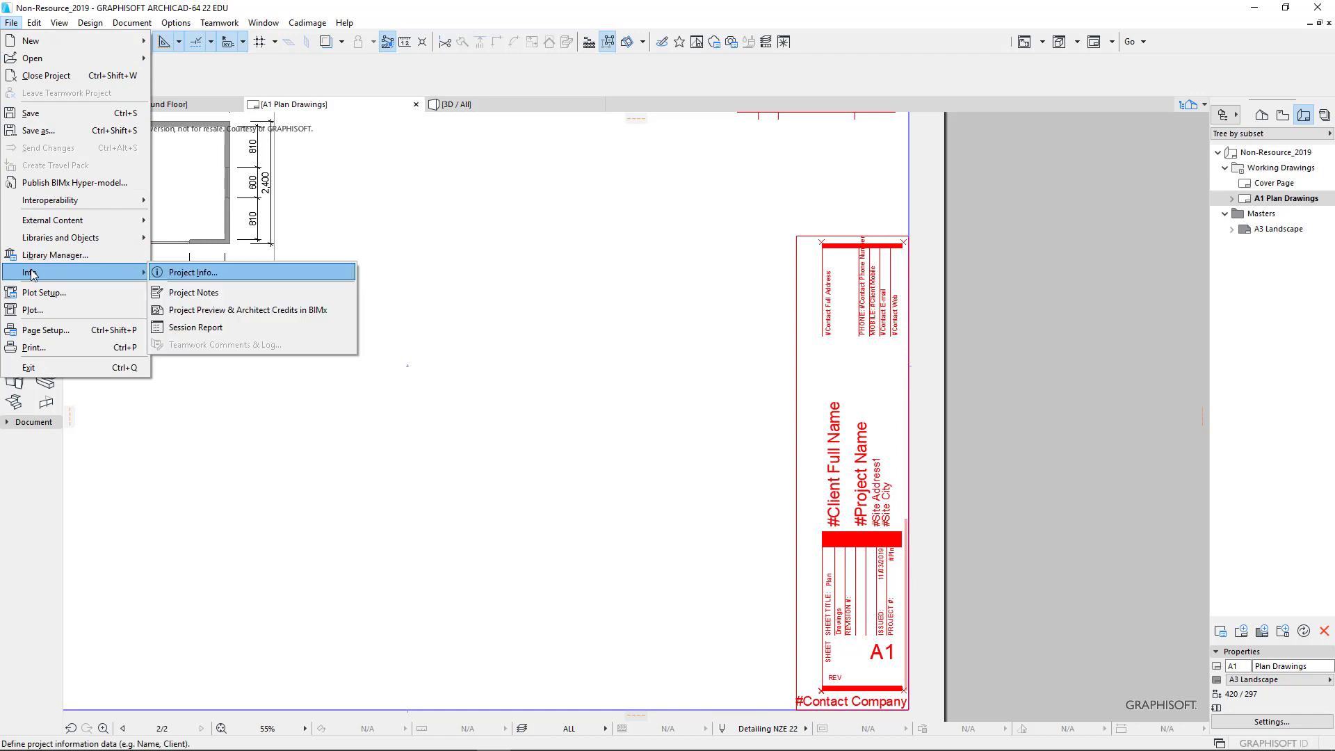
# Open and enlarge Project Info, then enter a contact name as the Contact Company value.
pyautogui.click(241, 272)
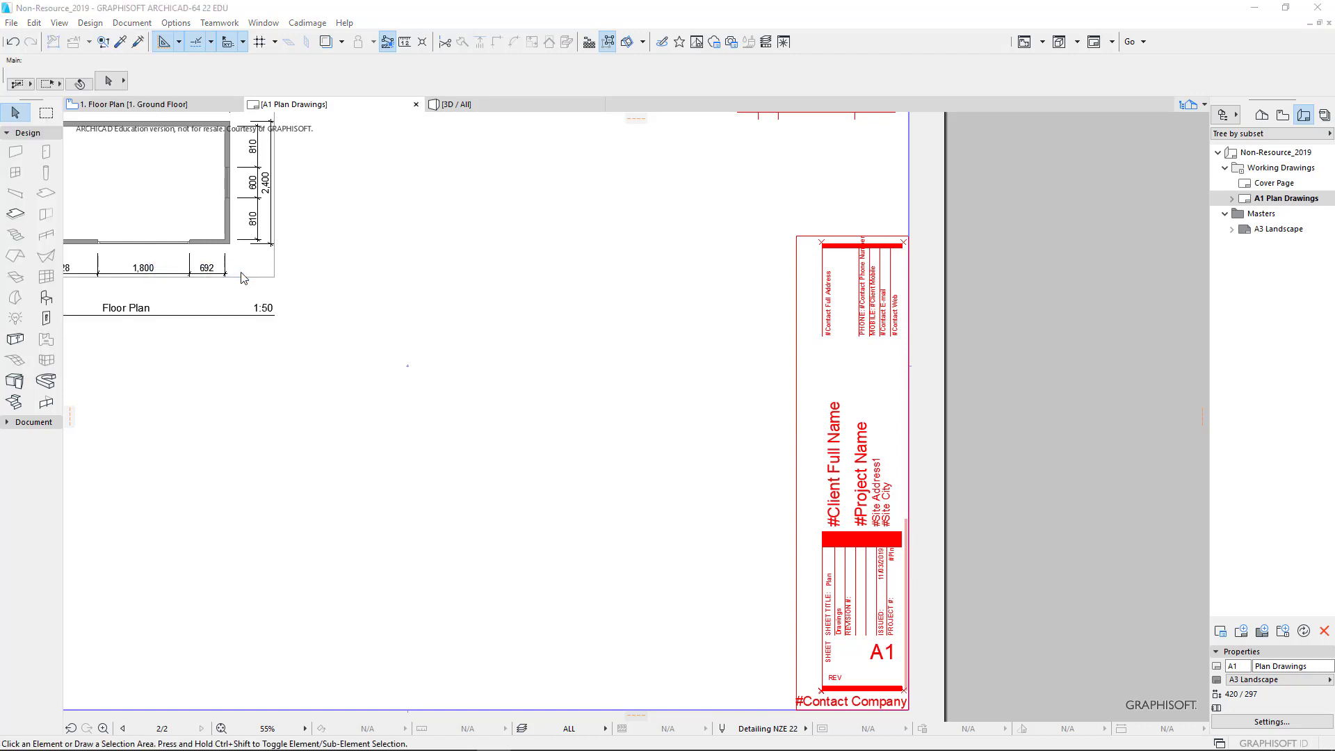
pyautogui.moveTo(582, 182); pyautogui.dragTo(244, 201)
pyautogui.moveTo(491, 419); pyautogui.dragTo(623, 540)
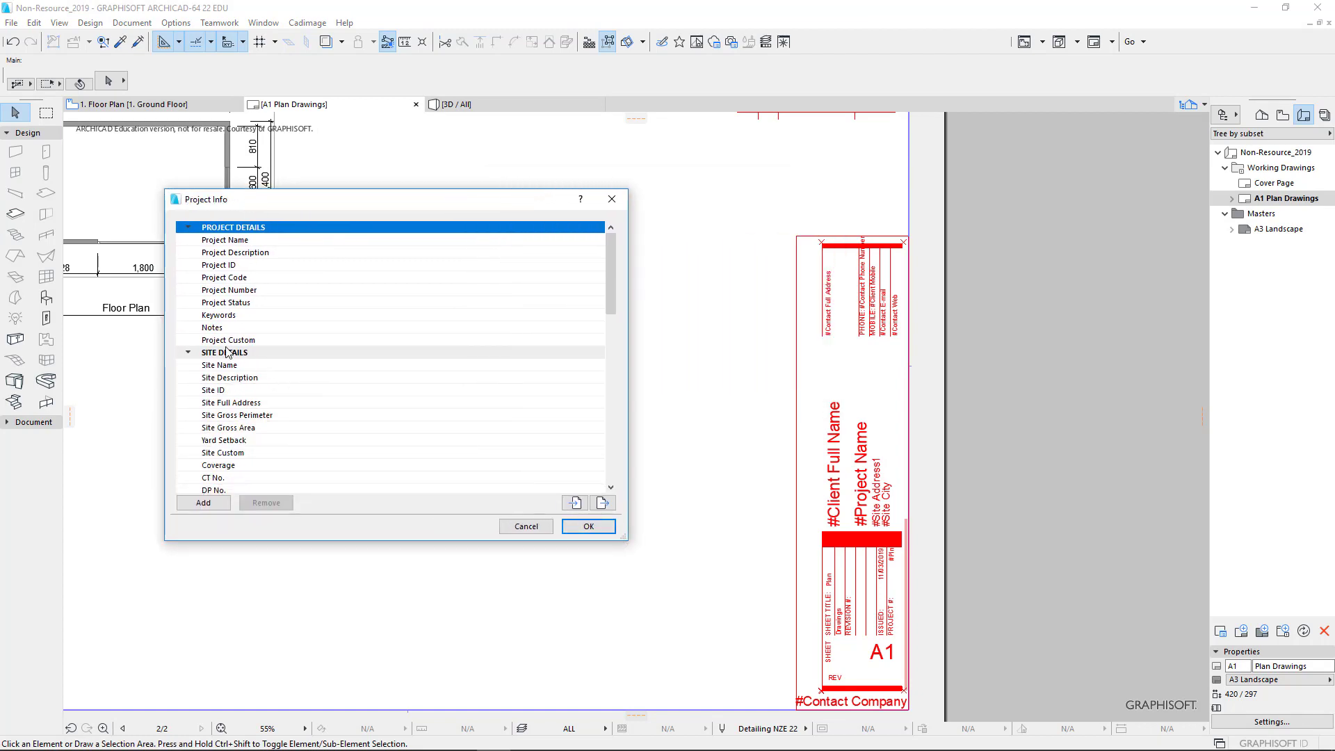
pyautogui.scroll(-5, 253, 357)
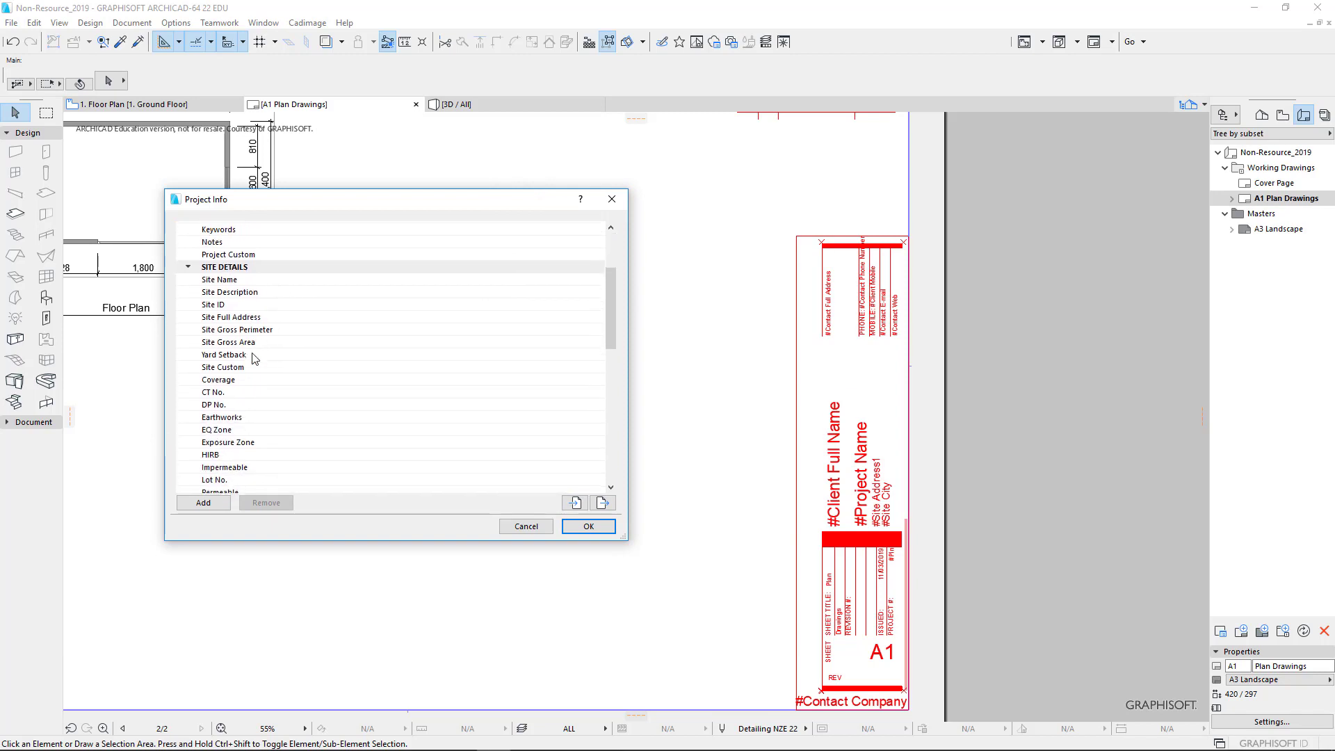
pyautogui.scroll(-4, 254, 358)
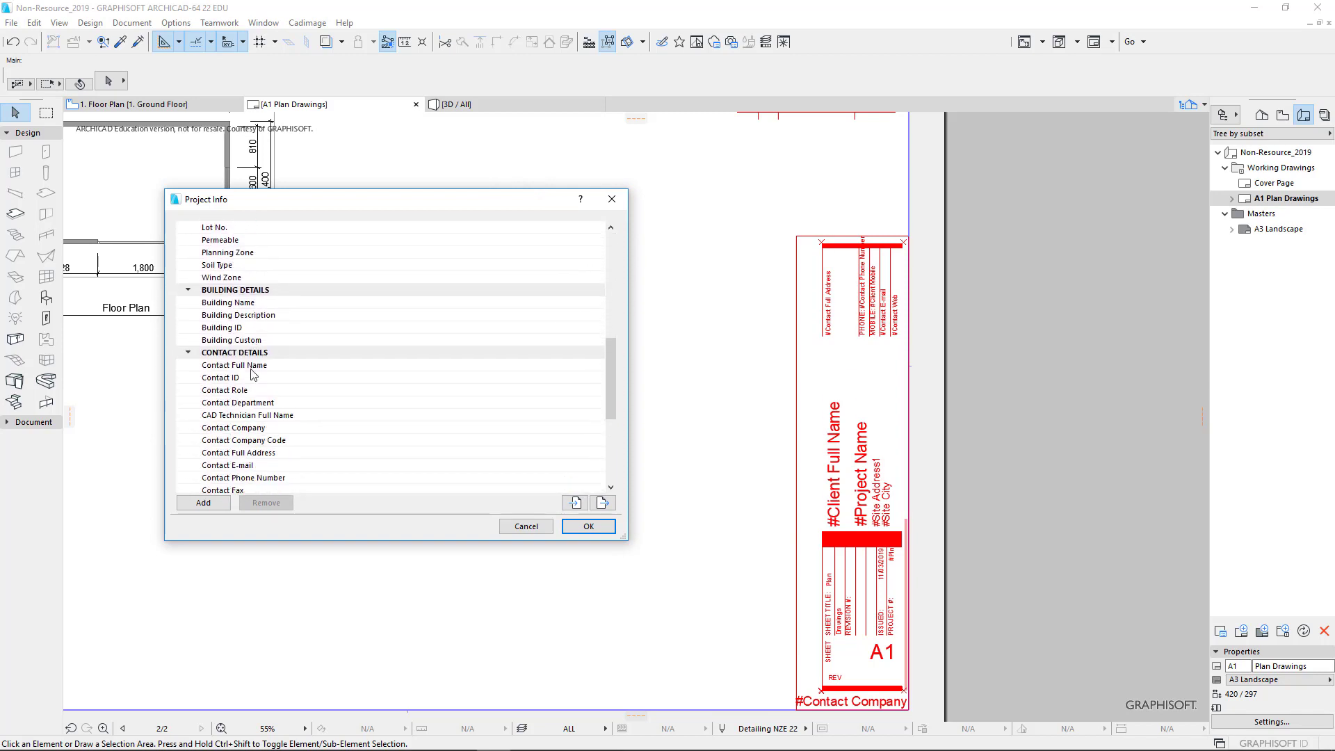
pyautogui.click(250, 367)
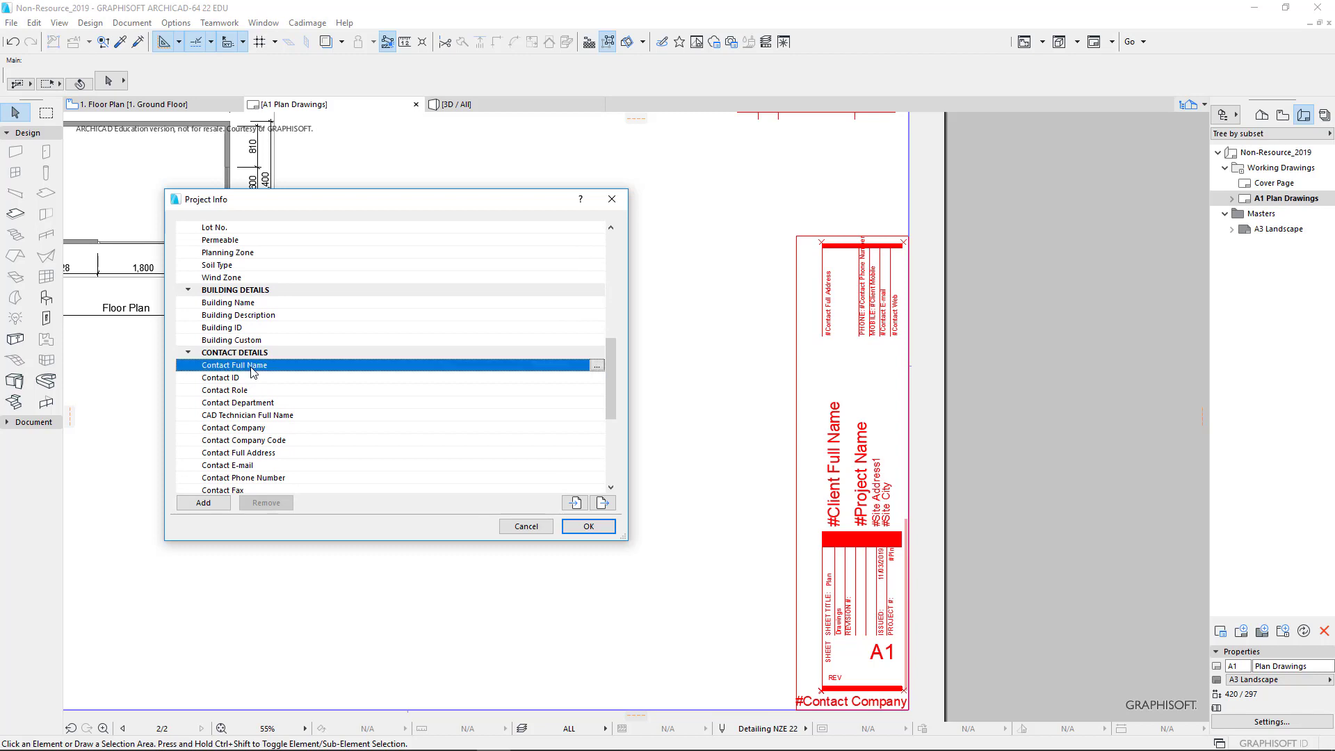
pyautogui.doubleClick(259, 428)
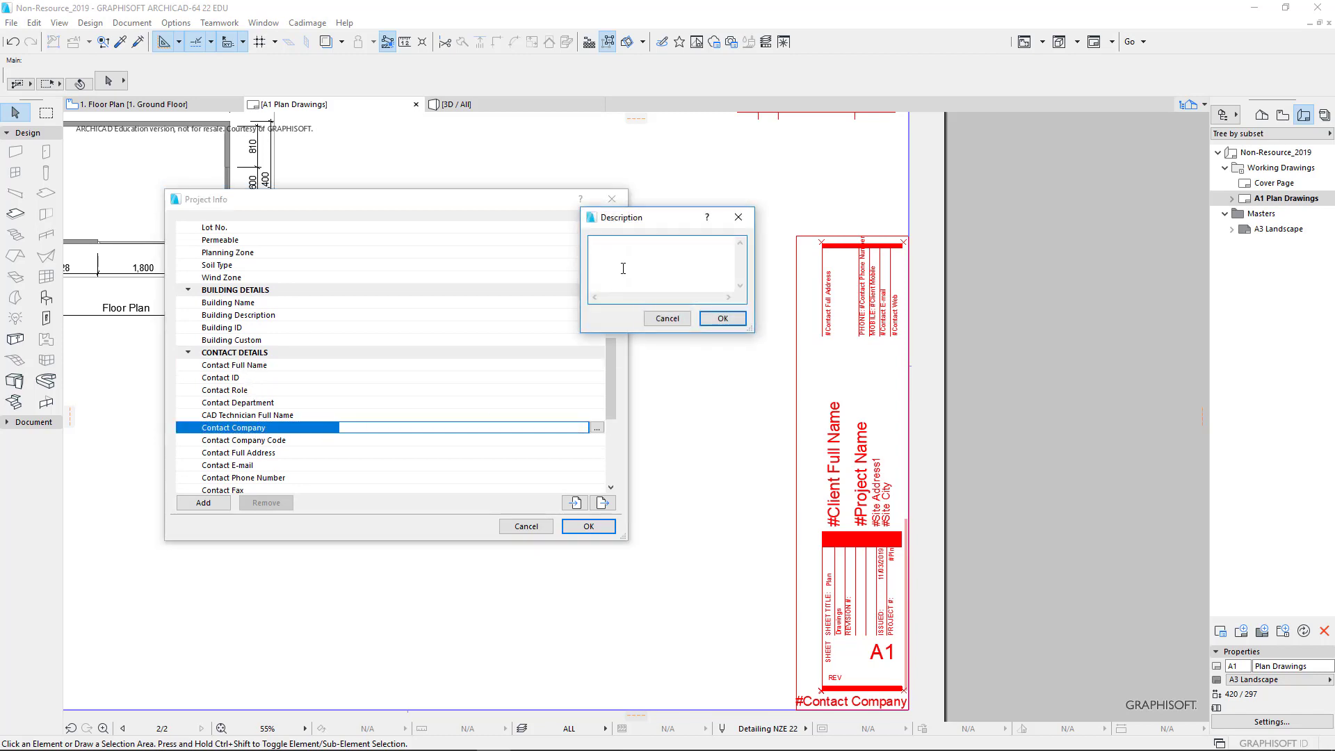
pyautogui.write('jonathan')
pyautogui.click(722, 318)
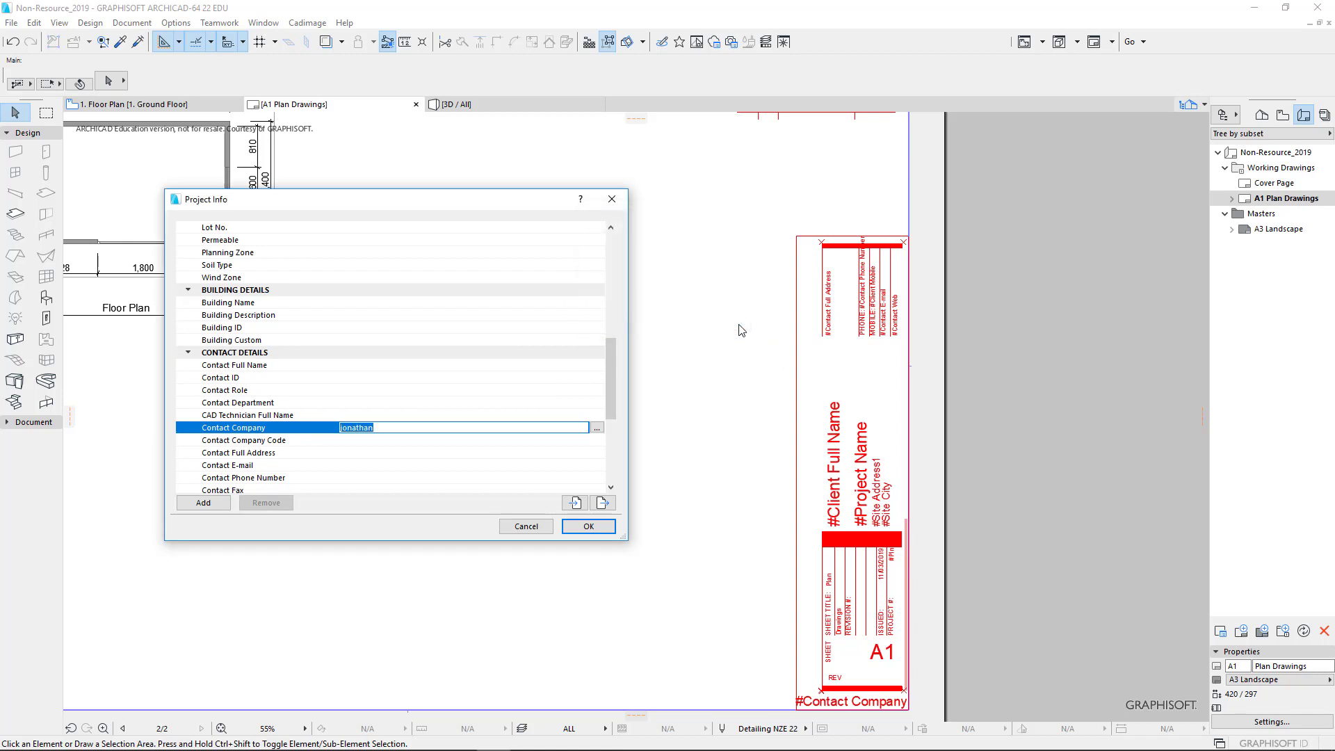
# Set the Project Name to 'Non-Consent Project' and confirm the Project Info changes.
pyautogui.scroll(-3, 317, 469)
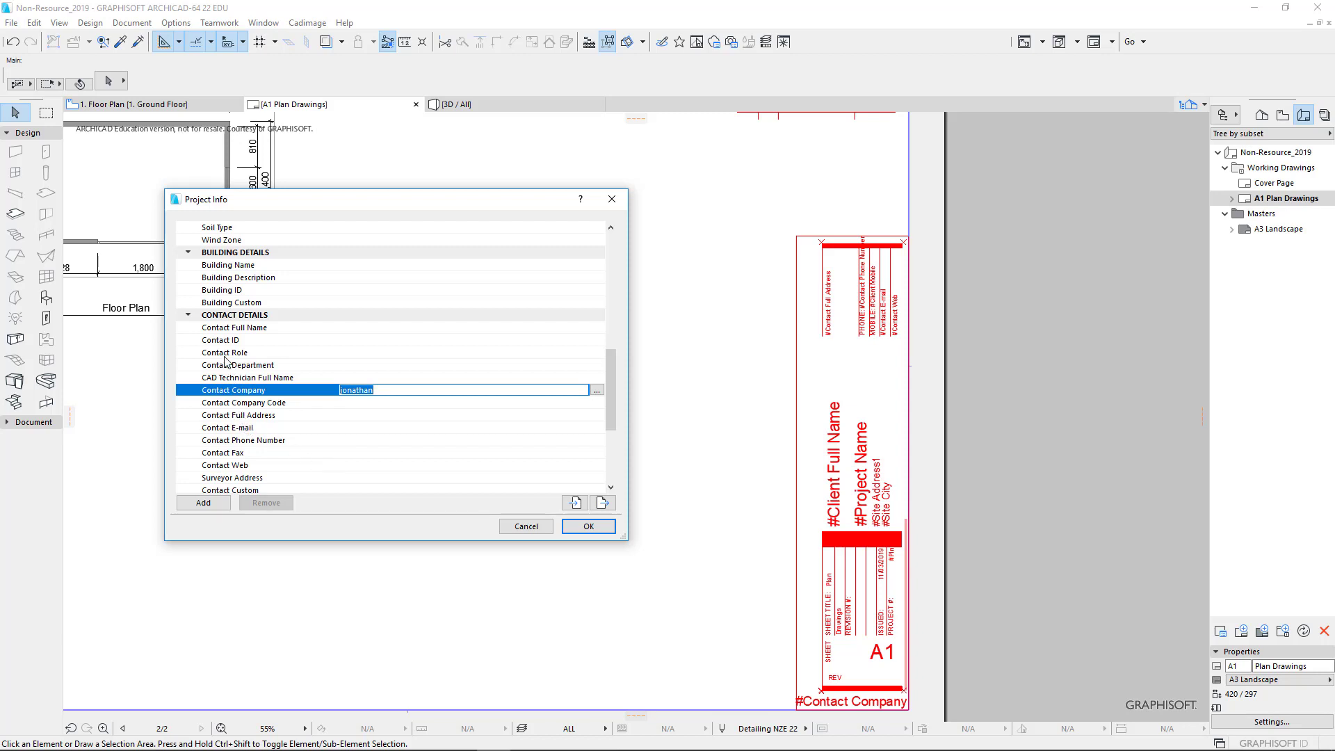
pyautogui.scroll(6, 226, 358)
pyautogui.scroll(4, 225, 357)
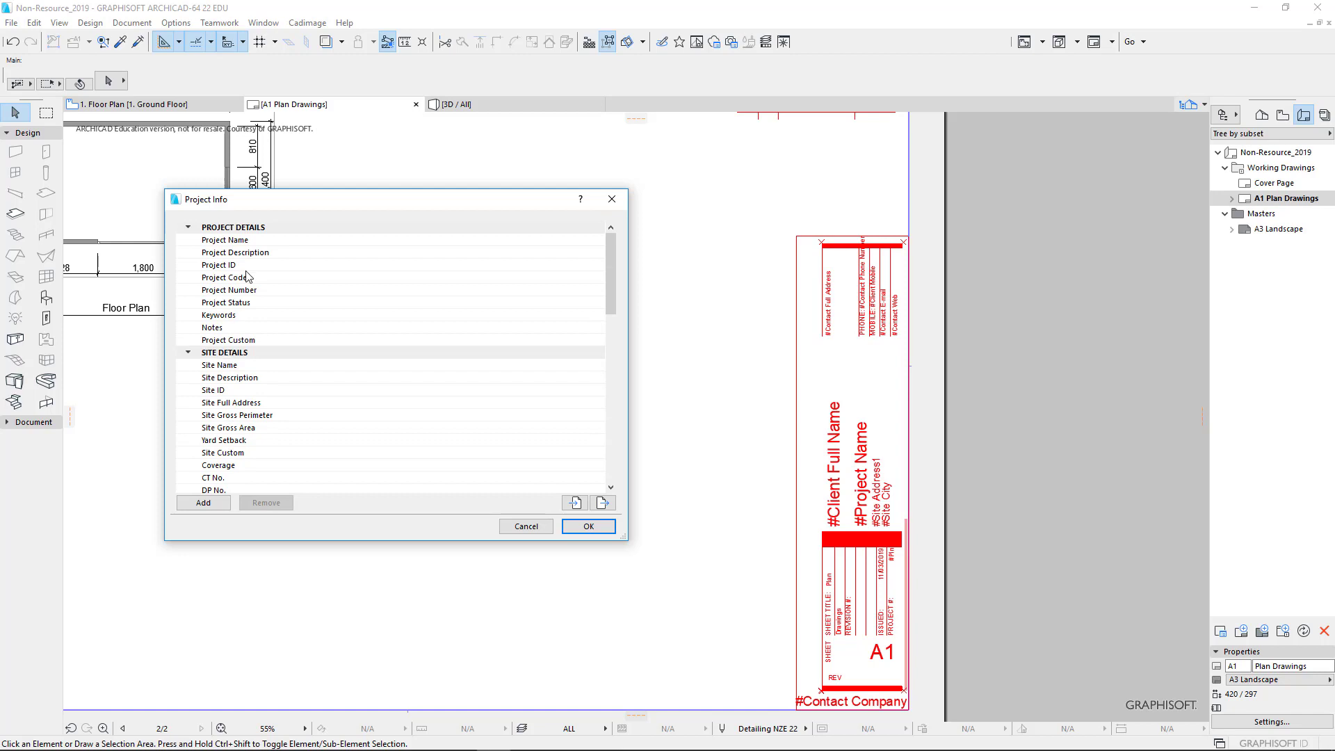
pyautogui.click(239, 241)
pyautogui.click(375, 239)
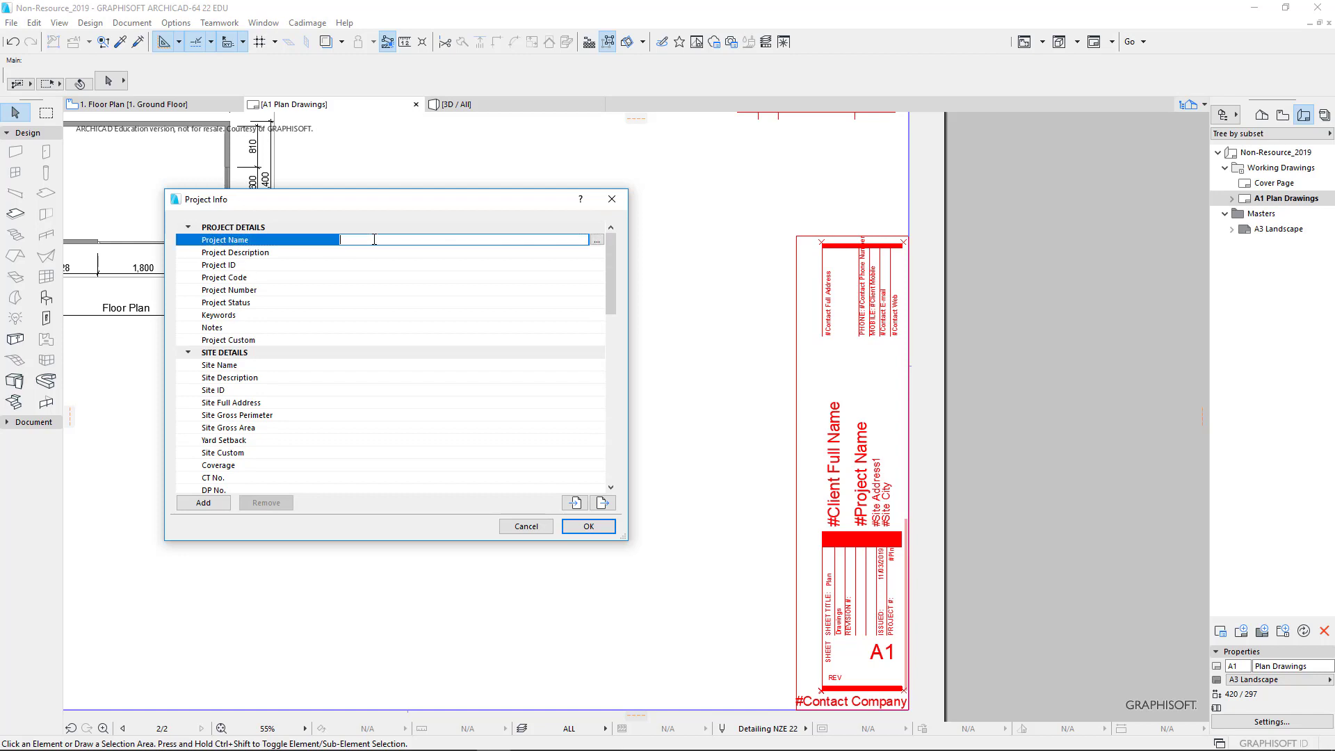
pyautogui.write('Np')
pyautogui.write('n-Cosent Project')
pyautogui.click(245, 254)
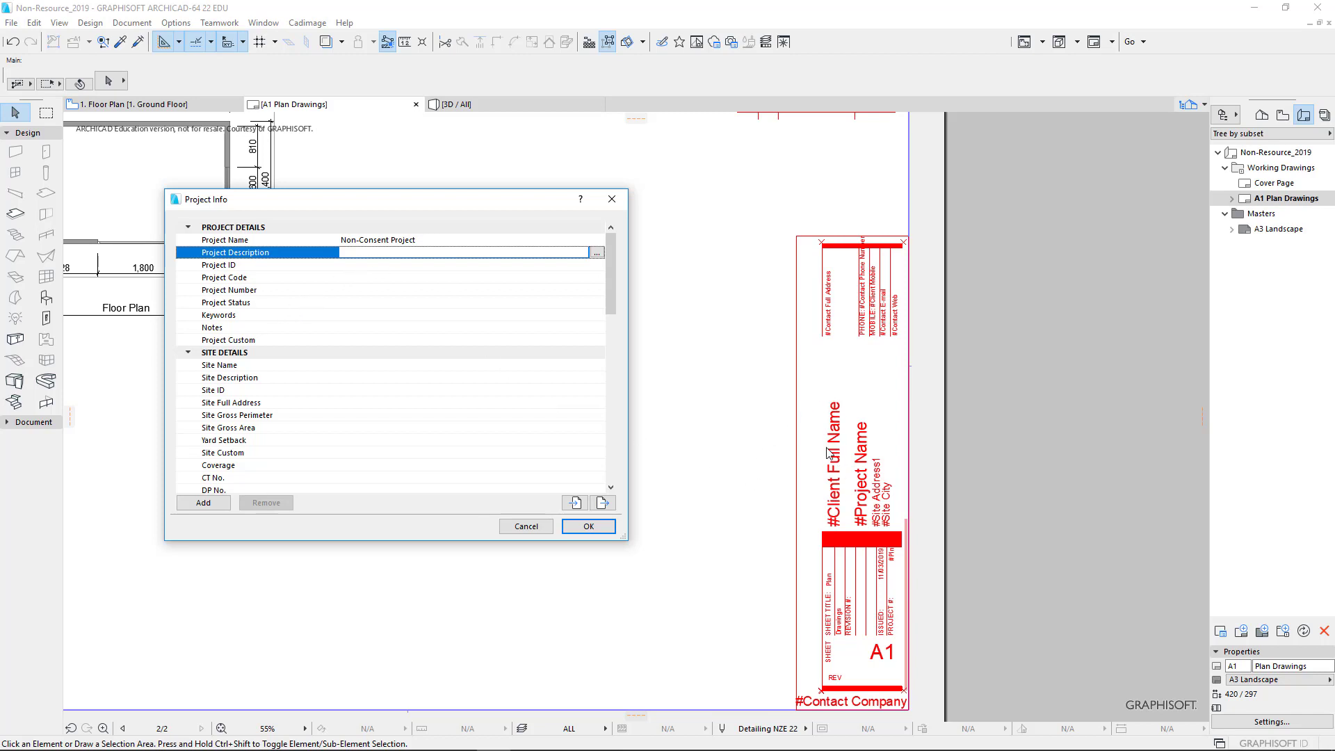
pyautogui.click(588, 527)
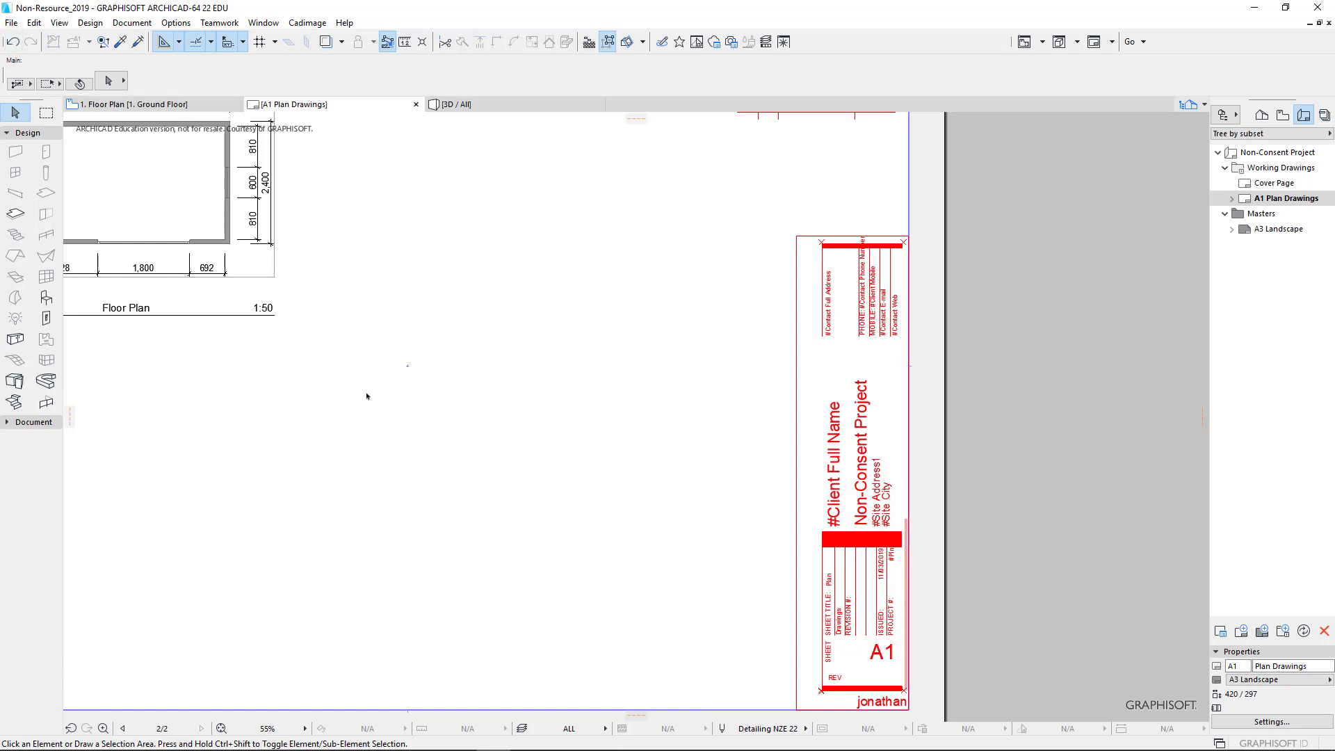
# Pan the layout to bring the whole Plan Drawings sheet into view.
pyautogui.moveTo(367, 397); pyautogui.dragTo(613, 521, button='middle')
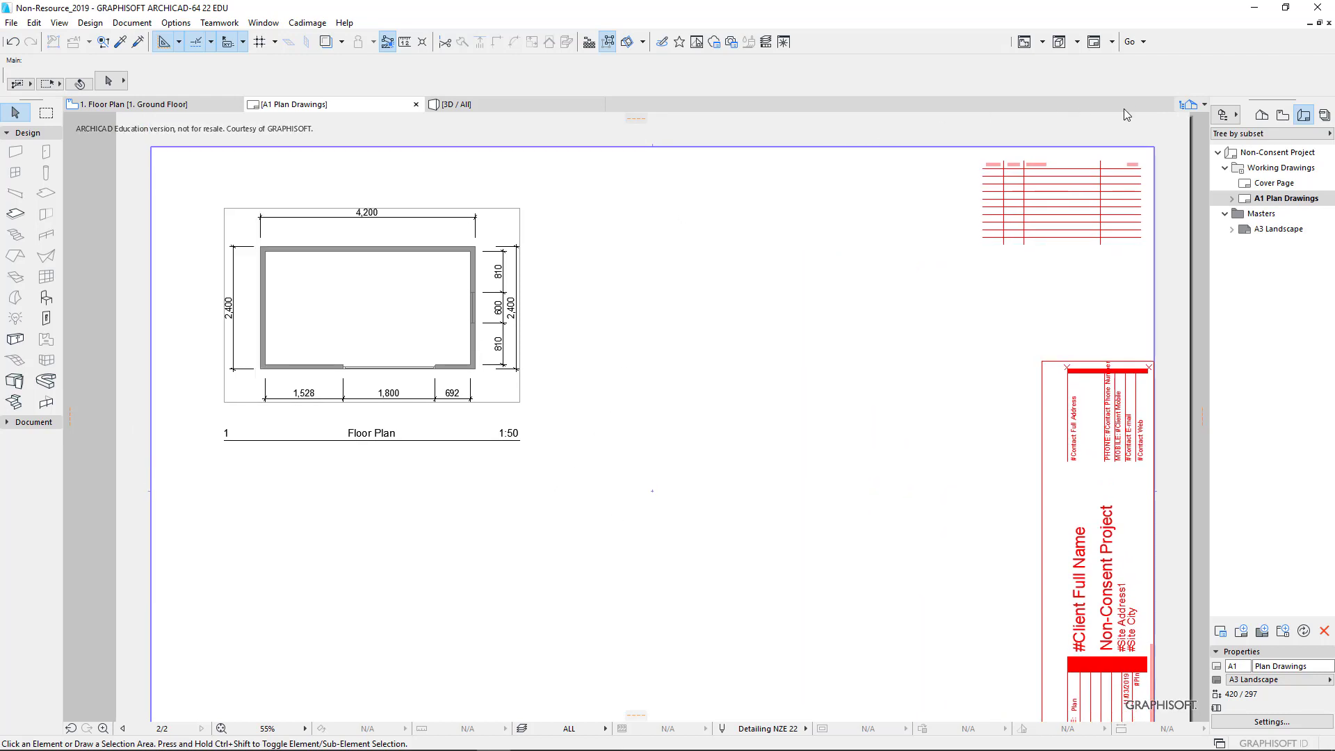
# Open the 1. Ground Floor plan and apply the Plan Floor Framing layer combination.
pyautogui.click(1263, 116)
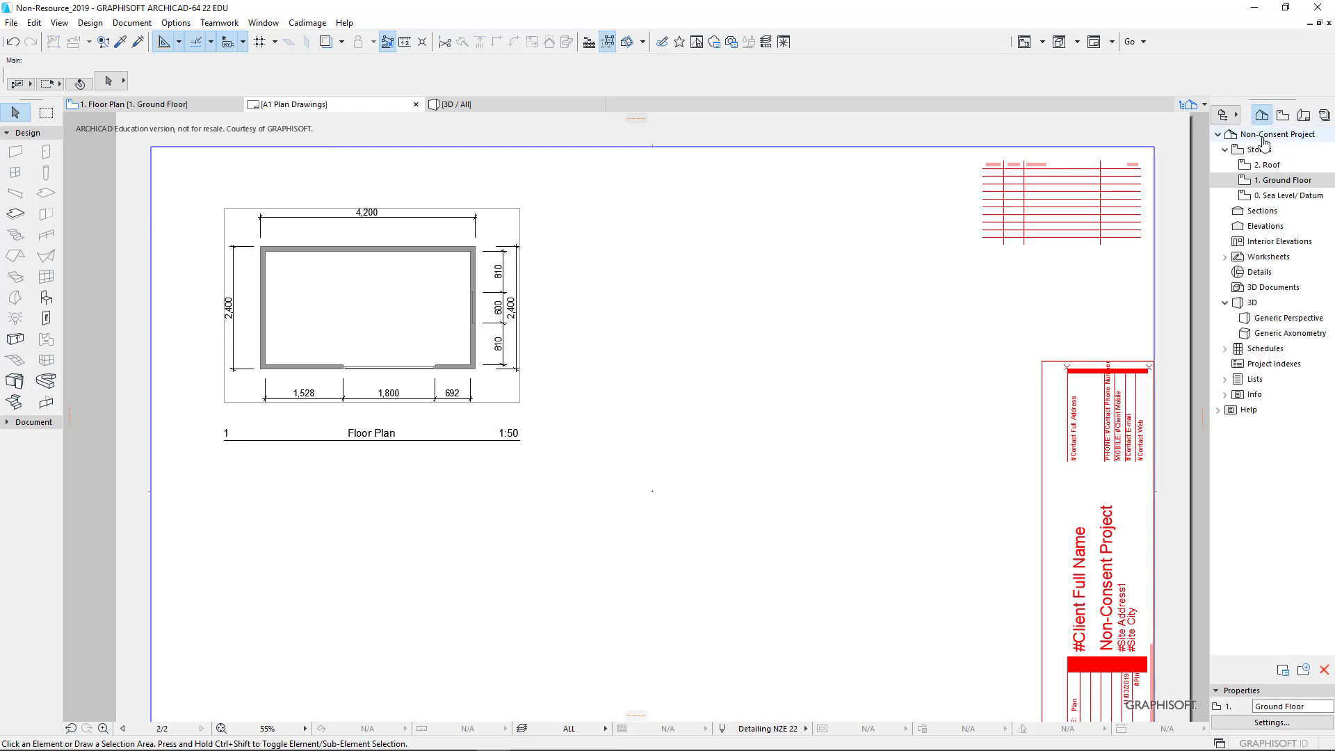
pyautogui.doubleClick(1283, 181)
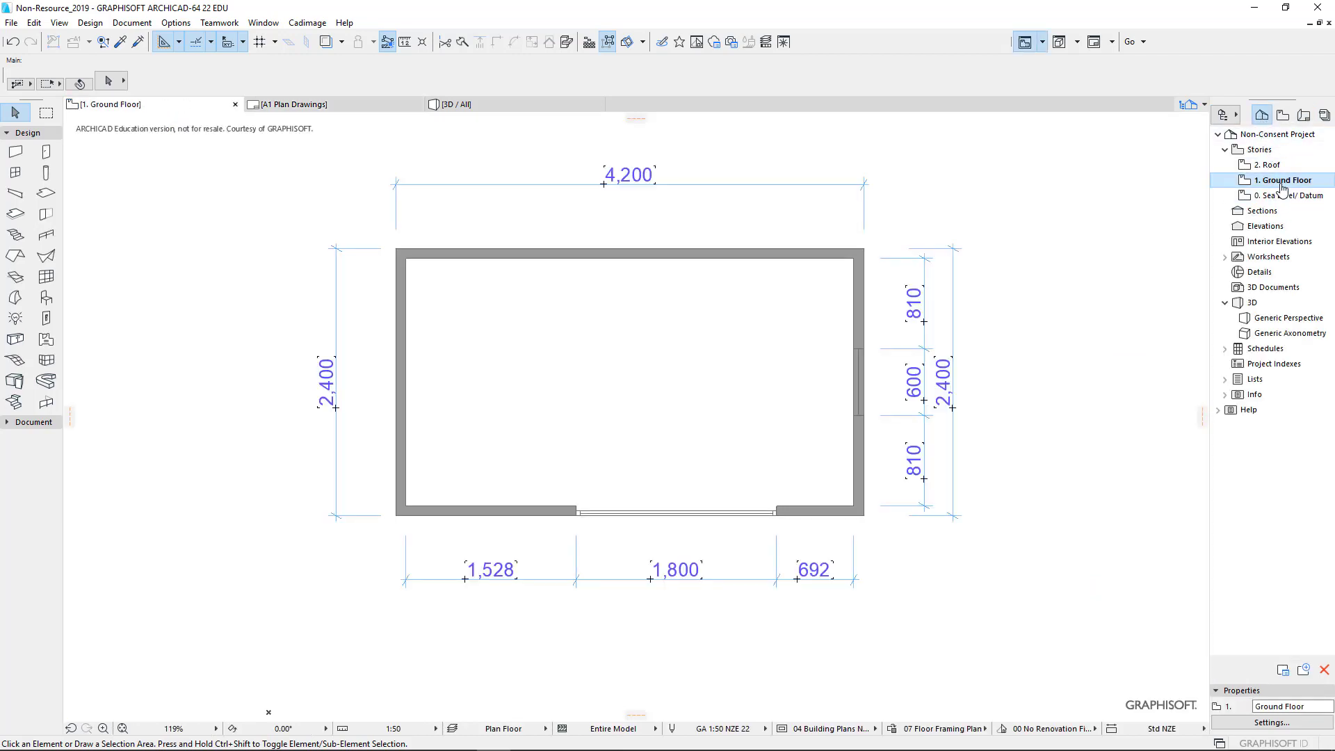
pyautogui.click(547, 730)
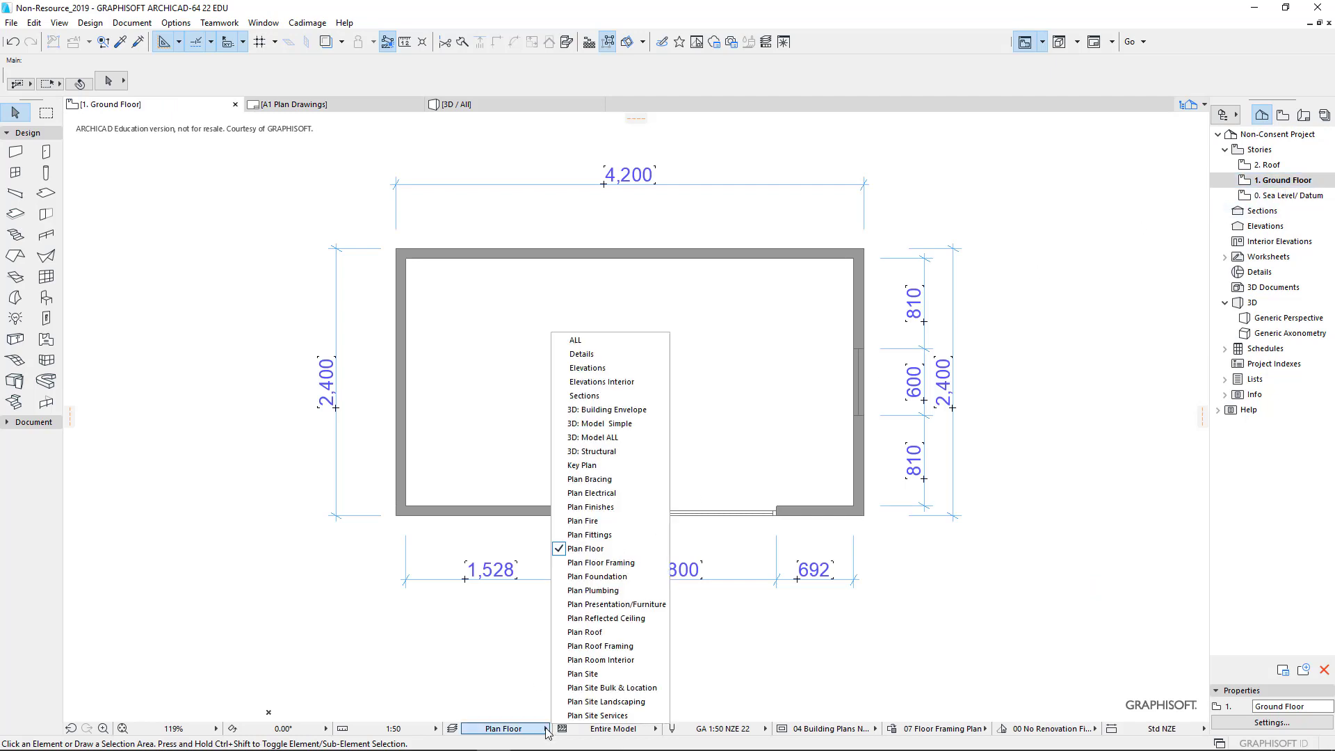
pyautogui.click(623, 564)
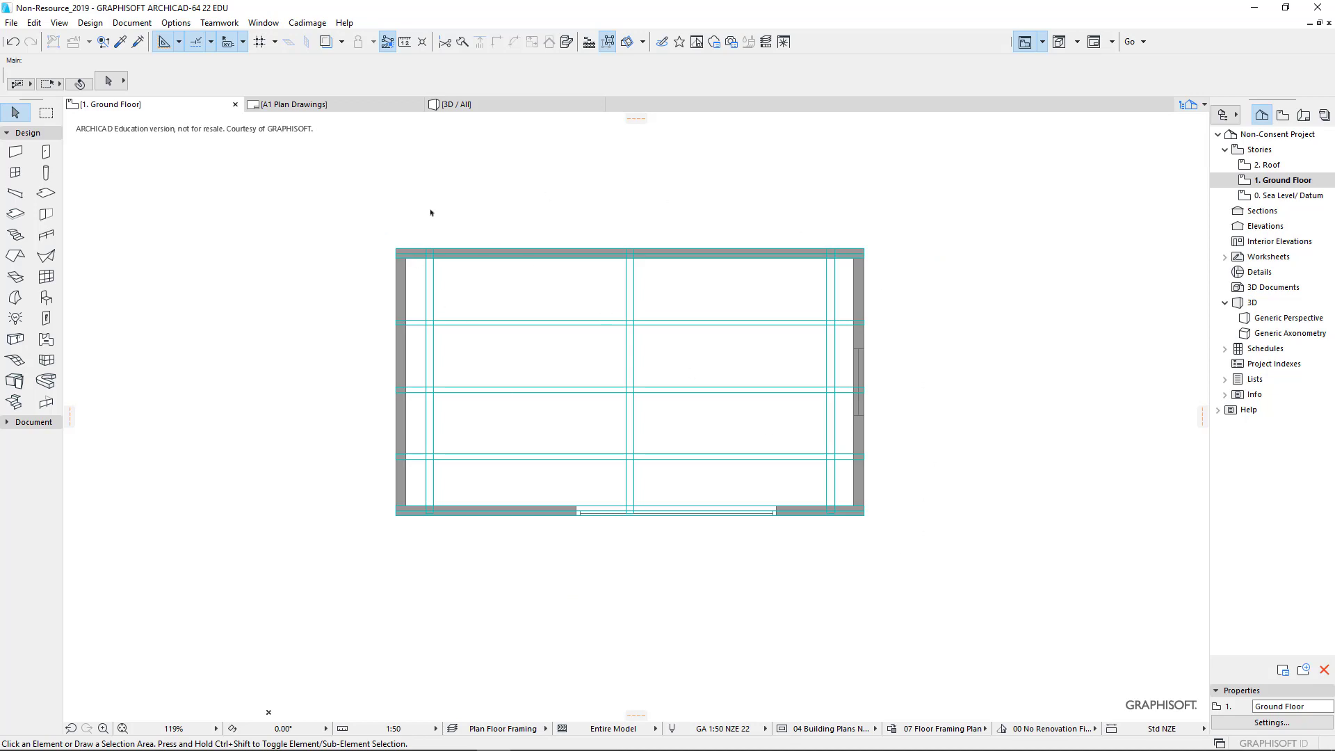
# Save the Ground Floor framing view as 'Floor Framing Plan' with Current Zoom.
pyautogui.rightClick(199, 112)
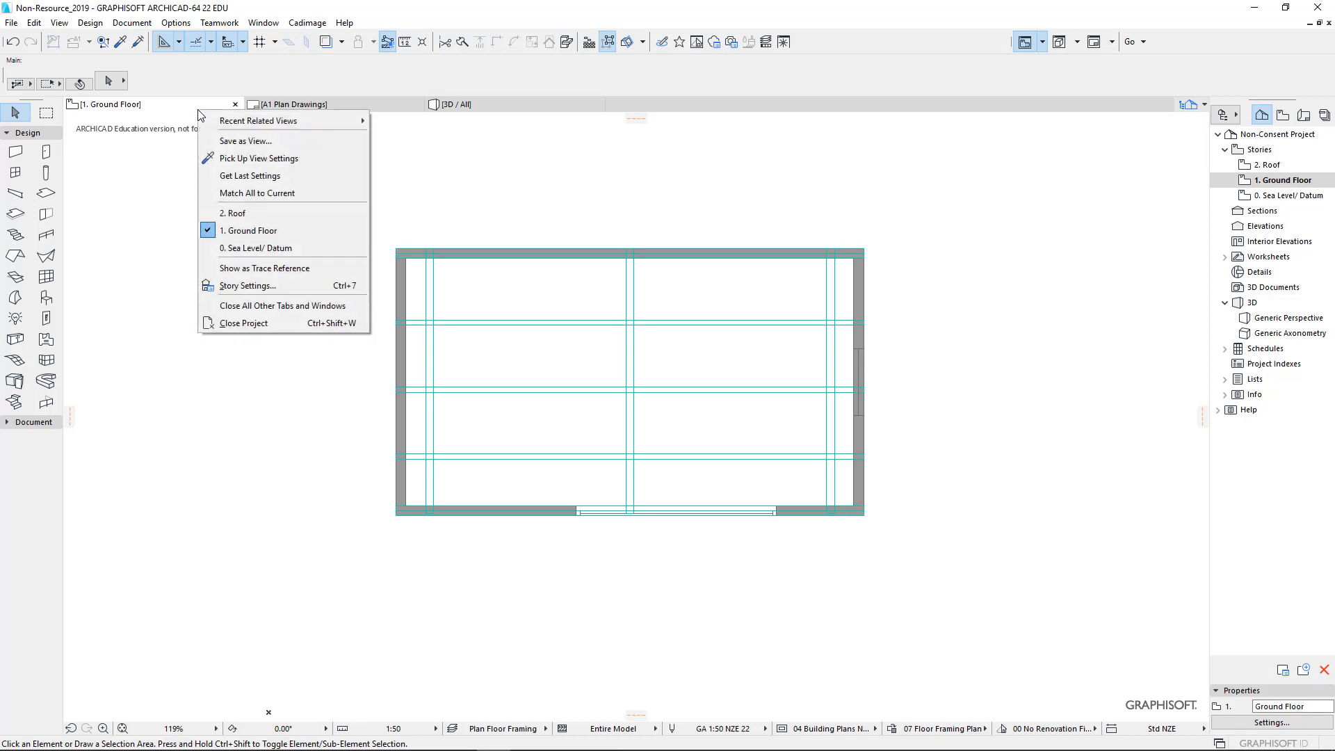
pyautogui.click(223, 144)
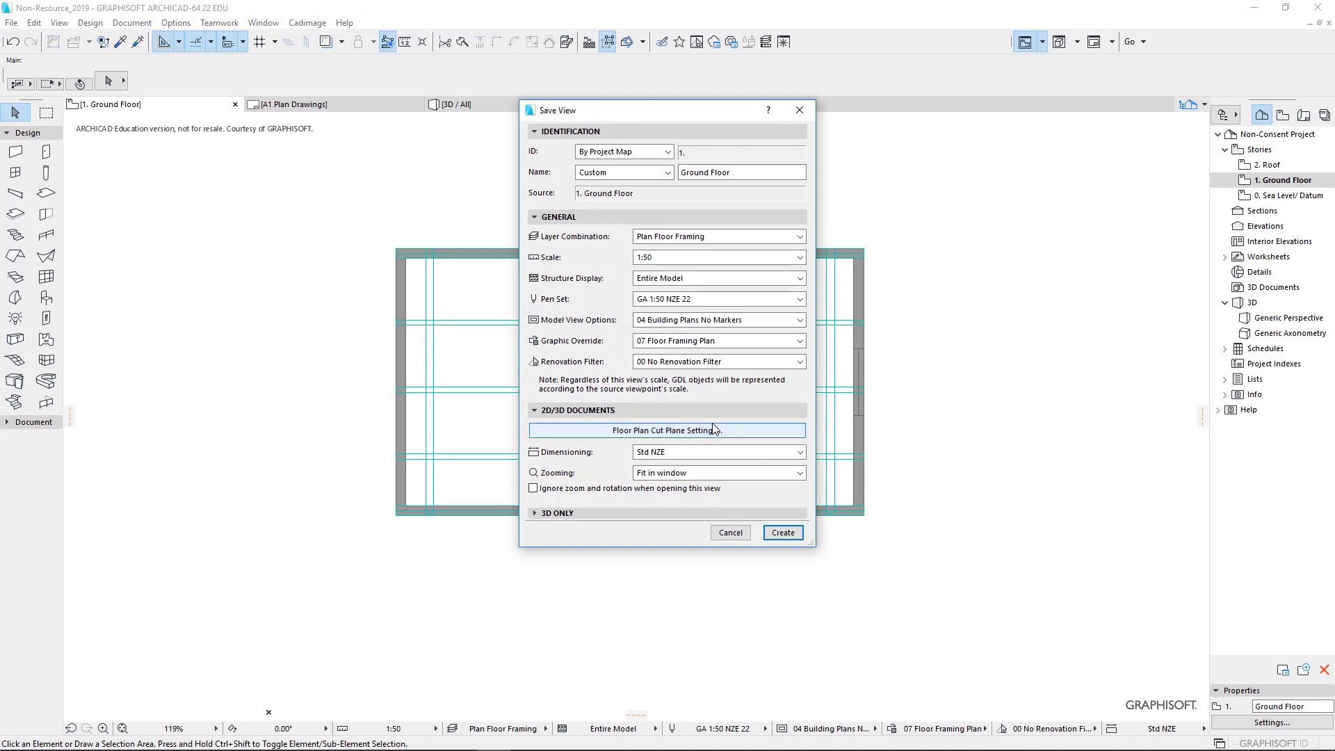
pyautogui.click(712, 474)
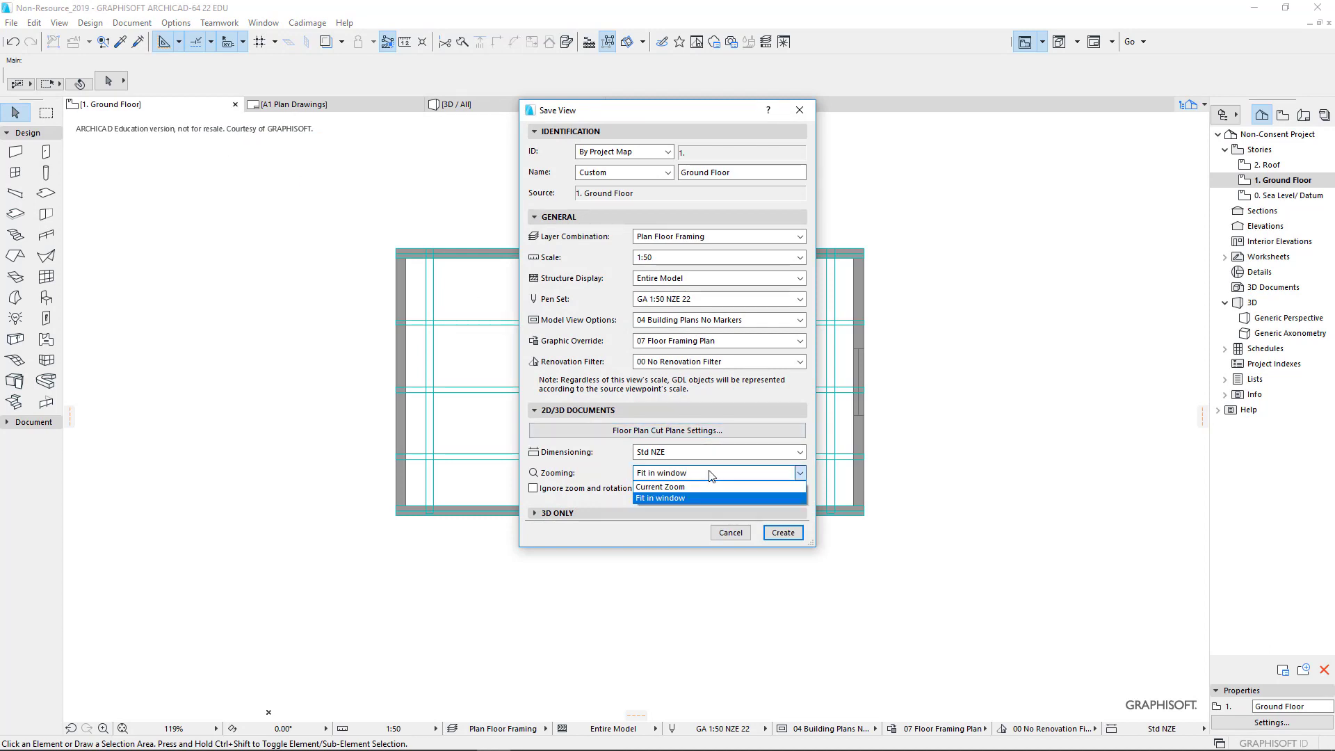
pyautogui.click(693, 489)
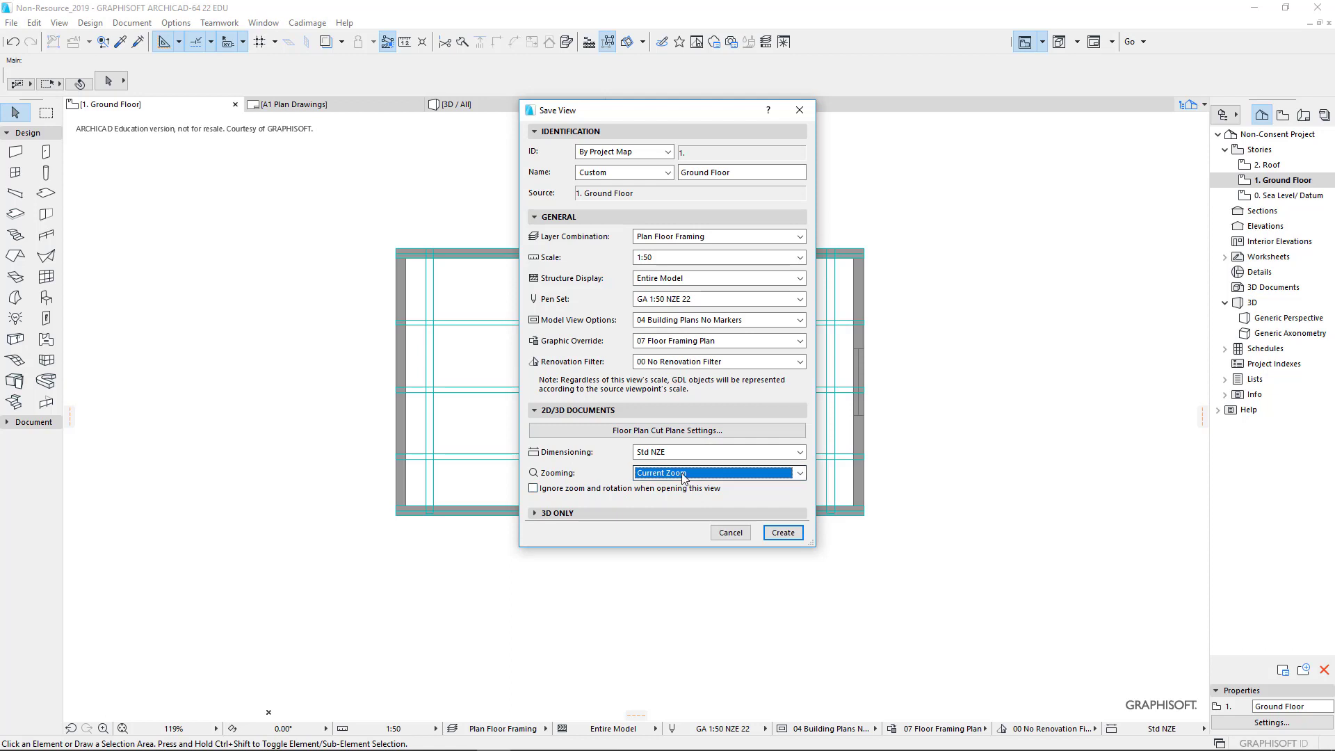
pyautogui.moveTo(734, 173); pyautogui.dragTo(651, 173)
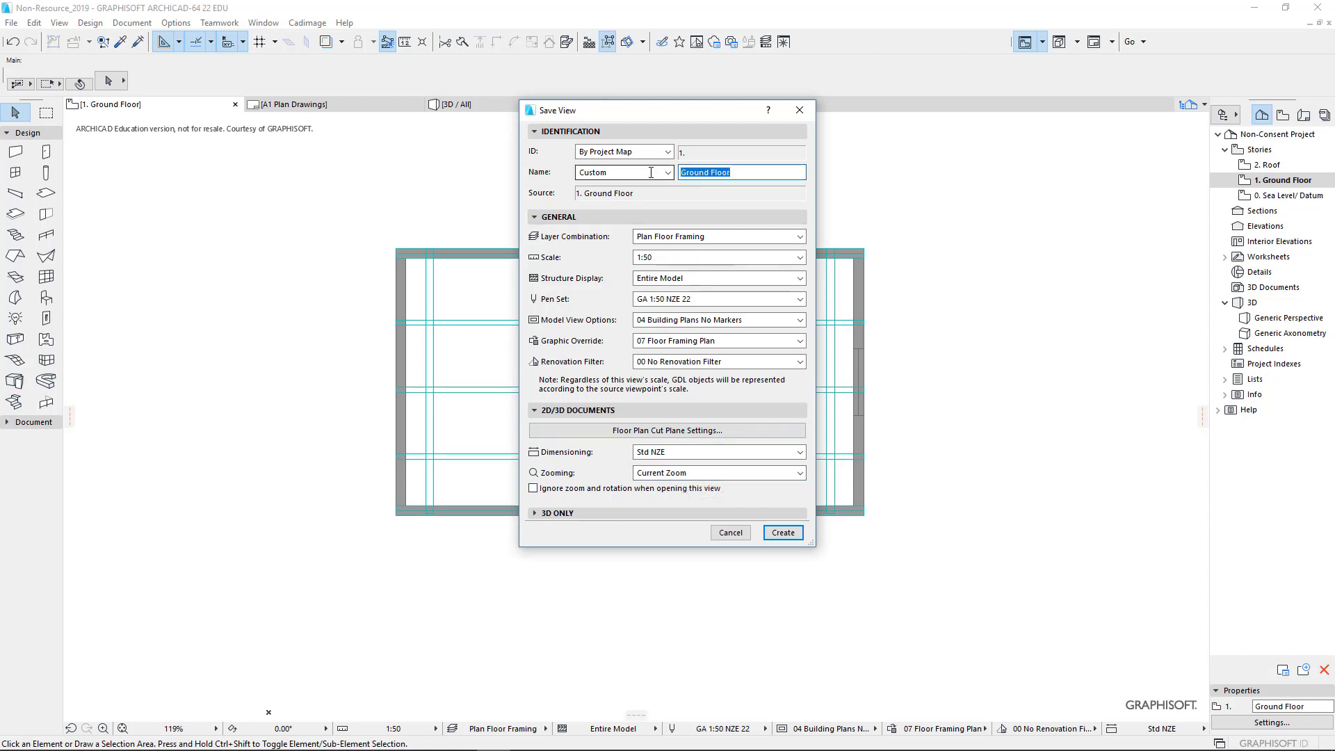
pyautogui.write('Floor Framing Plan')
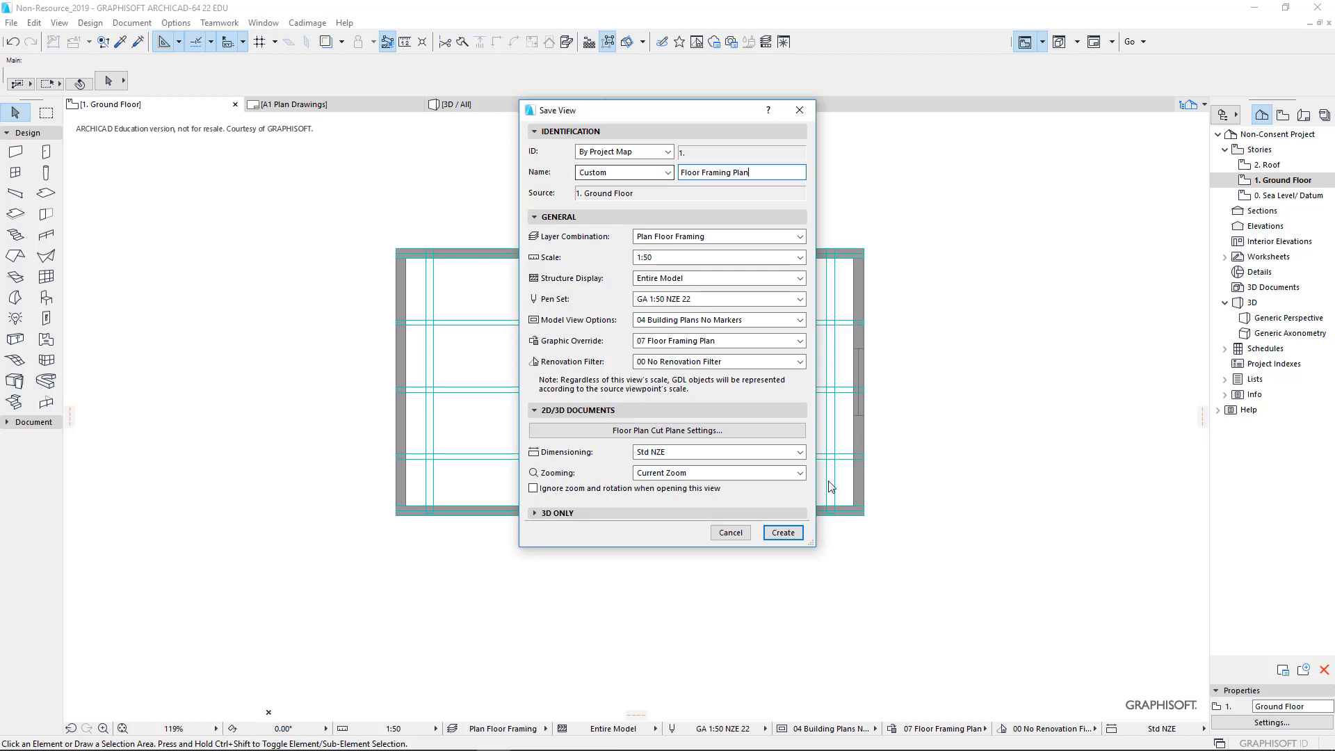
pyautogui.click(775, 535)
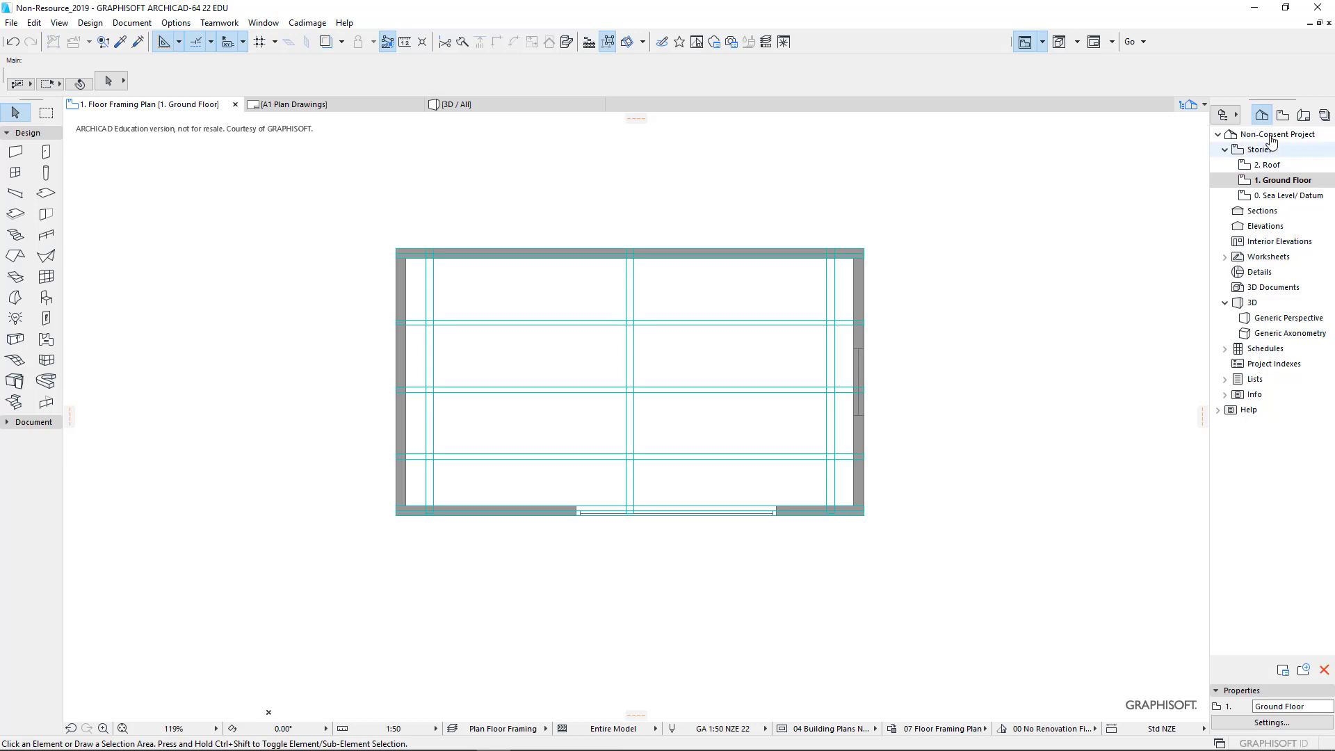
# Open the A1 Plan Drawings layout and change its ID from A1 to 01.
pyautogui.click(1304, 116)
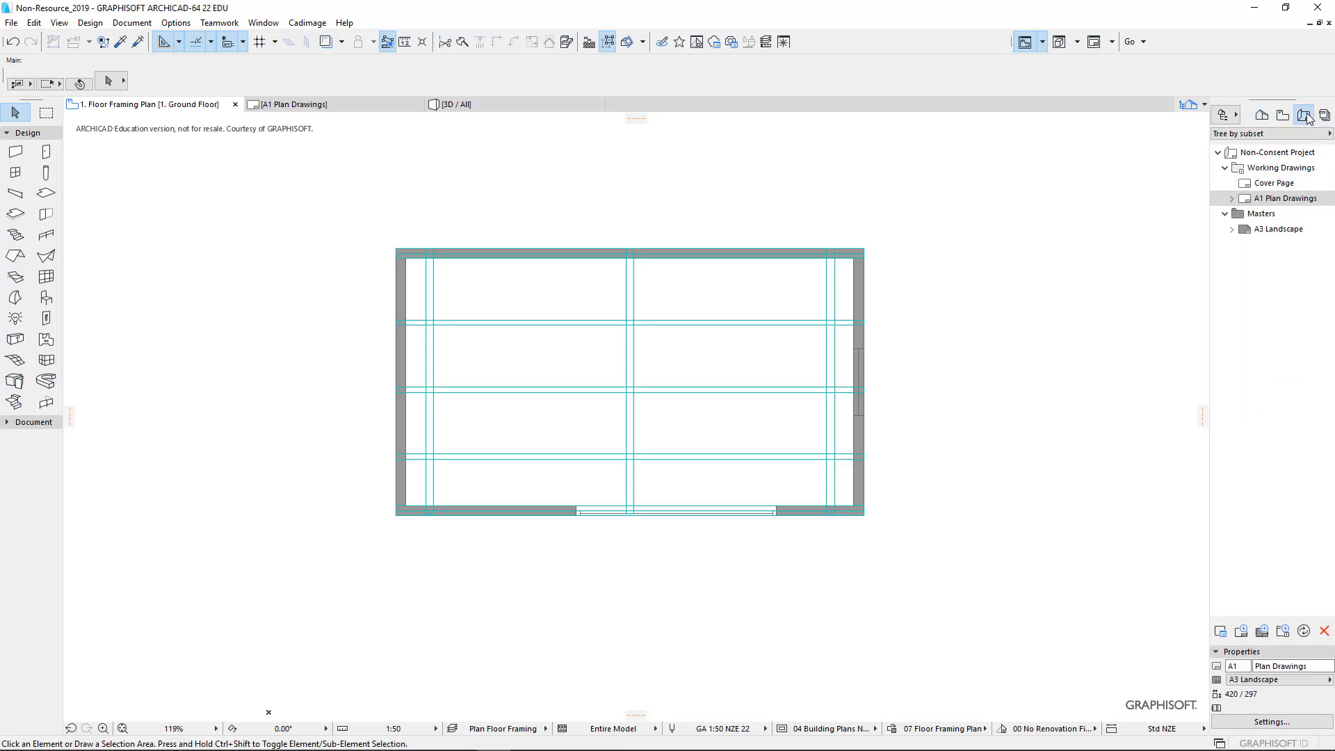
pyautogui.doubleClick(1263, 201)
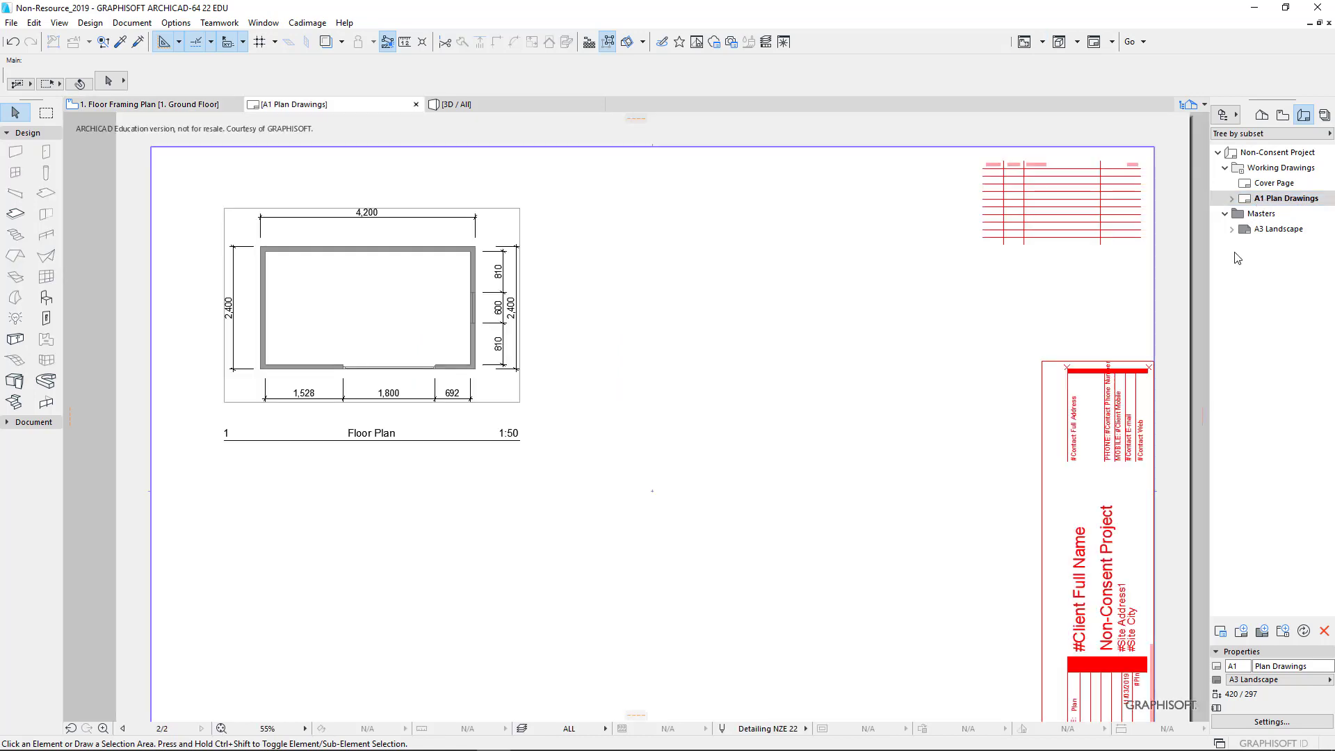
pyautogui.click(1250, 666)
pyautogui.moveTo(1251, 666); pyautogui.dragTo(1215, 665)
pyautogui.write('0')
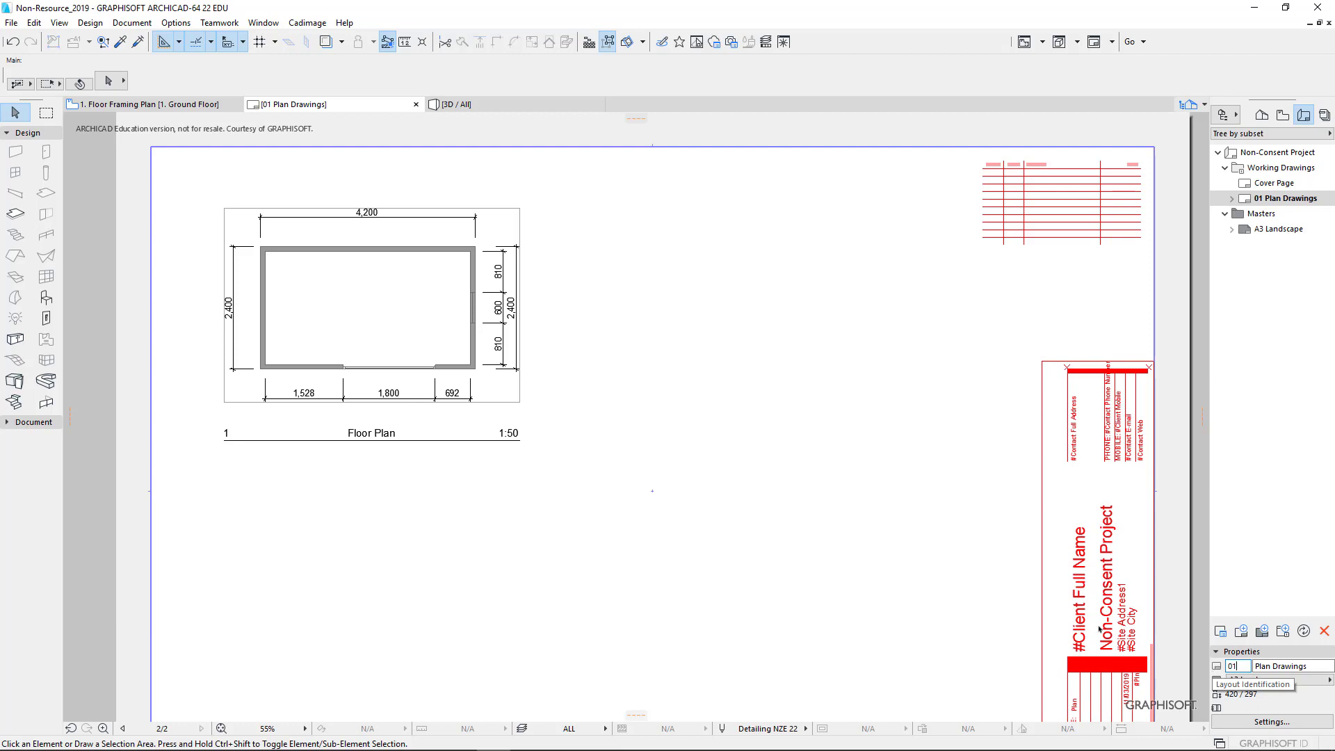
# Place the Floor Framing Plan view on the layout and move it below the floor plan.
pyautogui.click(1283, 115)
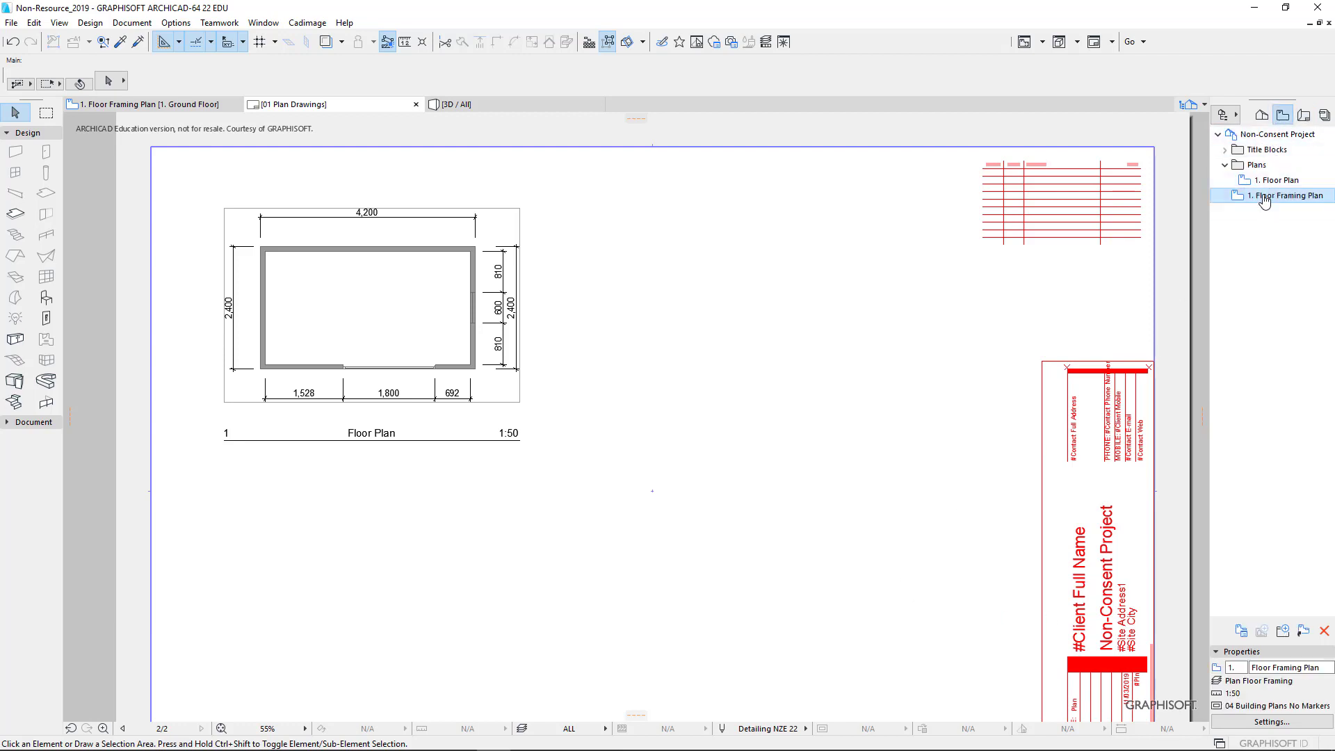
pyautogui.moveTo(1265, 201)
pyautogui.mouseDown()
pyautogui.moveTo(1267, 180)
pyautogui.moveTo(1269, 199)
pyautogui.moveTo(792, 393)
pyautogui.moveTo(323, 612)
pyautogui.moveTo(325, 572)
pyautogui.moveTo(508, 515)
pyautogui.moveTo(522, 526)
pyautogui.mouseUp()
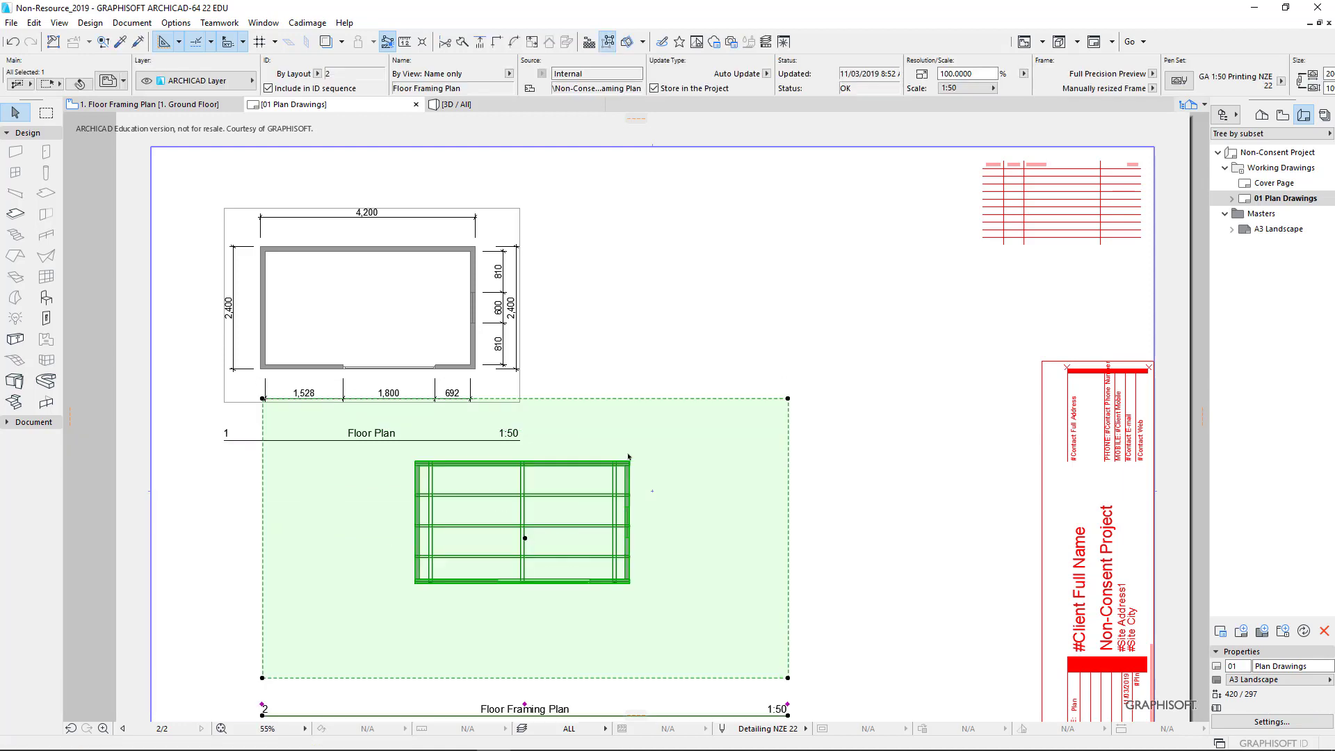
pyautogui.click(415, 463)
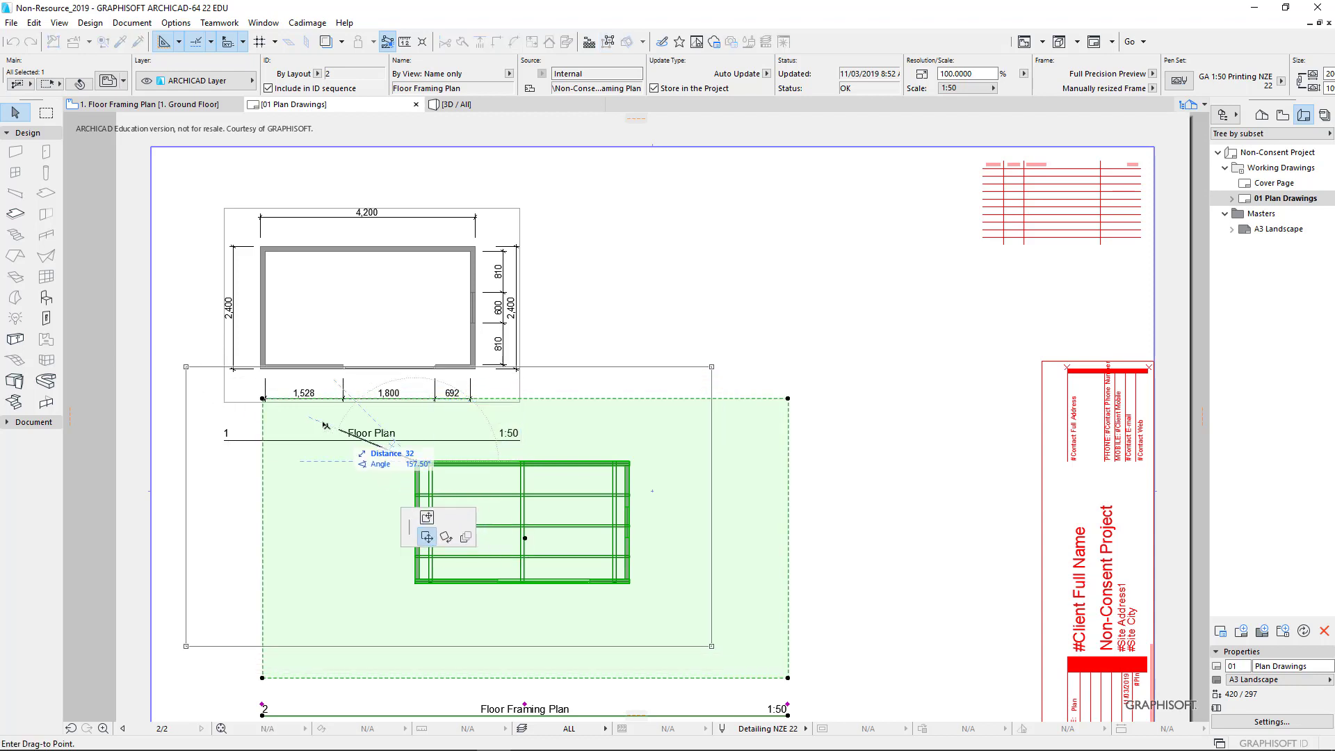
pyautogui.click(257, 490)
pyautogui.moveTo(282, 490); pyautogui.dragTo(352, 358, button='middle')
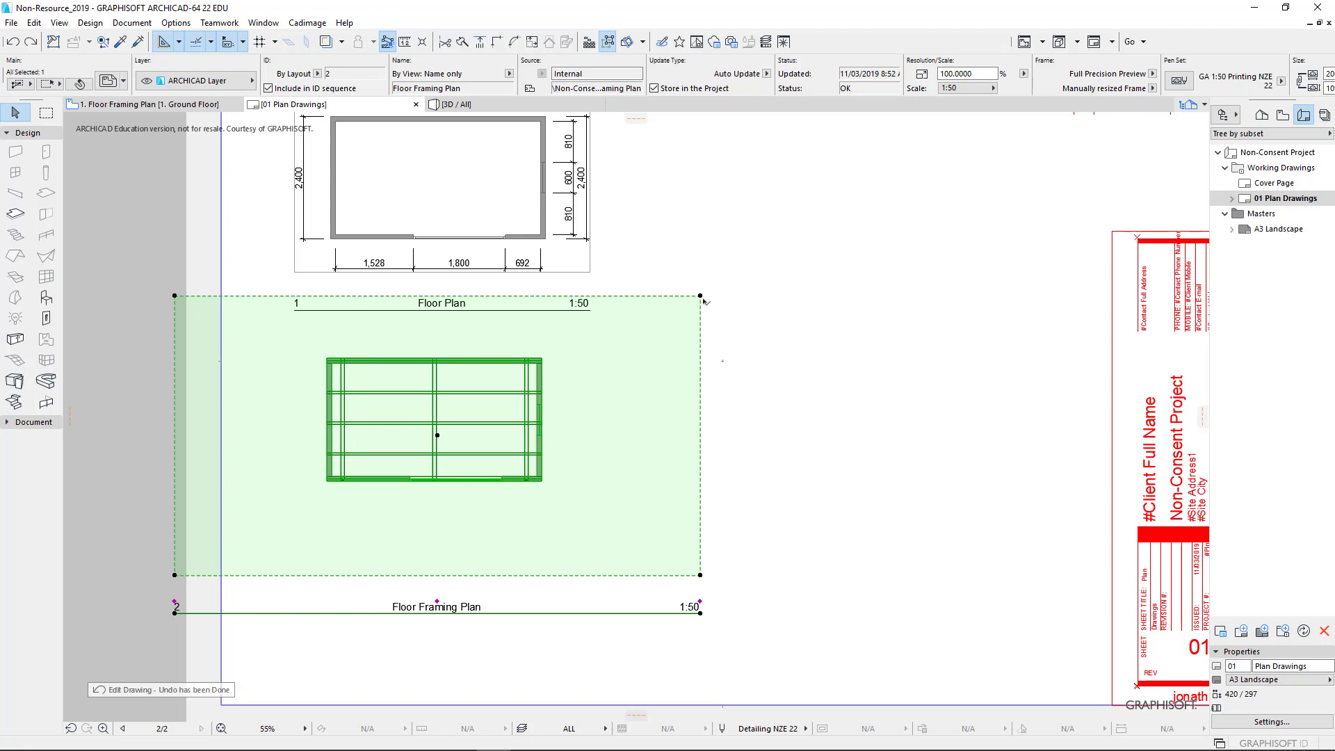
# Shrink the Floor Framing Plan drawing's rectangular frame tighter around the framing.
pyautogui.click(700, 297)
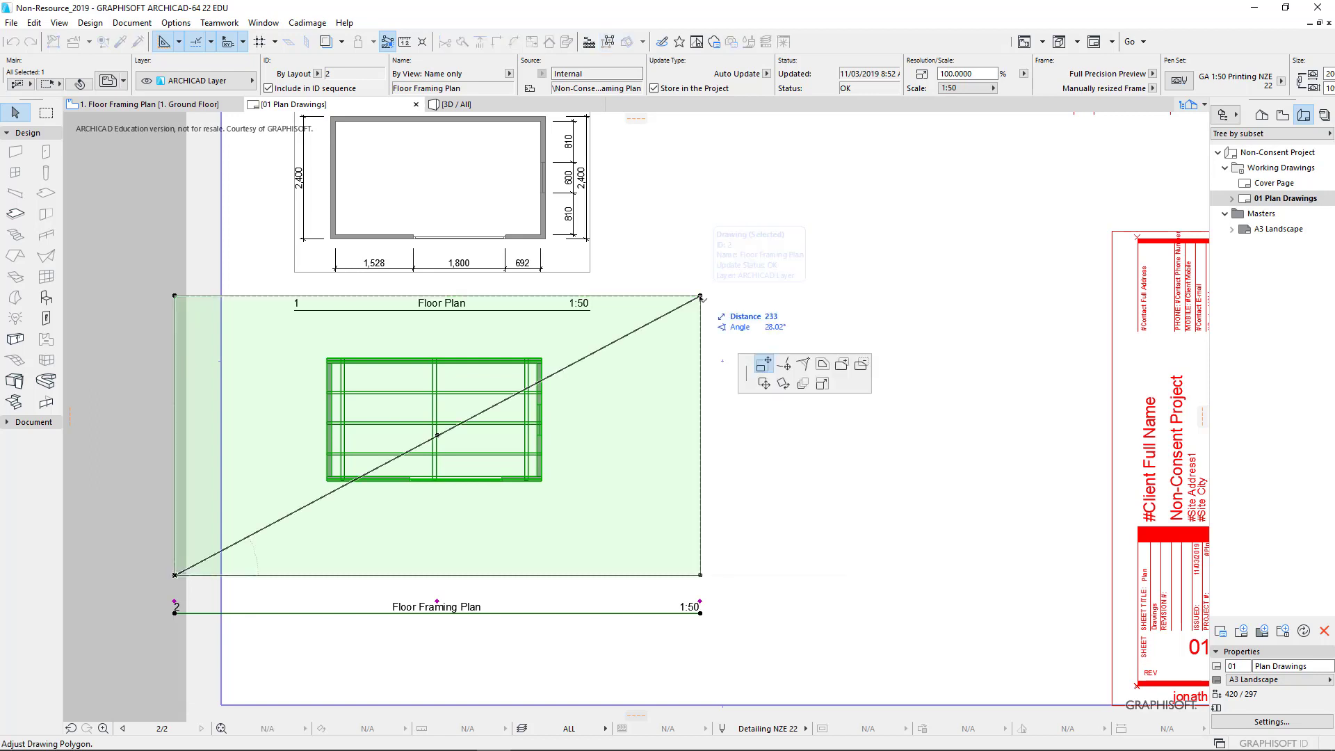
pyautogui.click(790, 375)
pyautogui.click(629, 336)
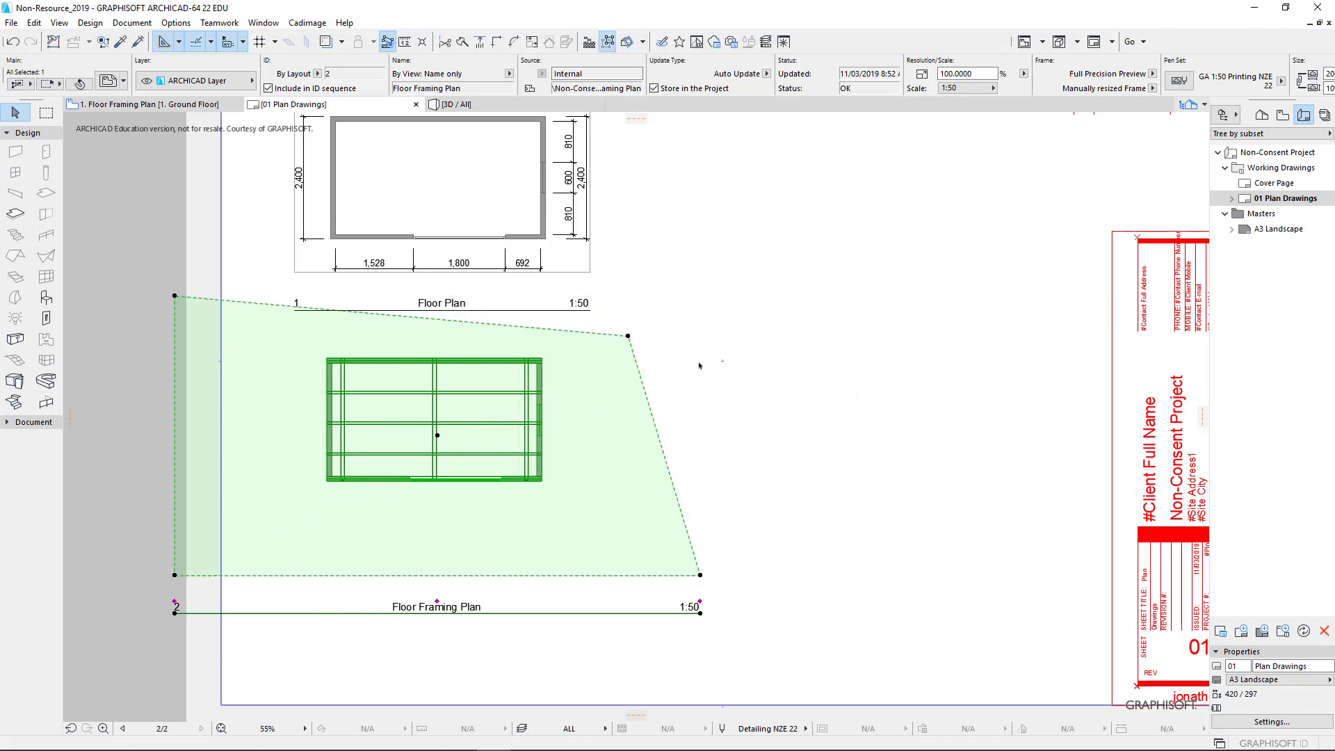
pyautogui.hotkey('ctrl', 'z')
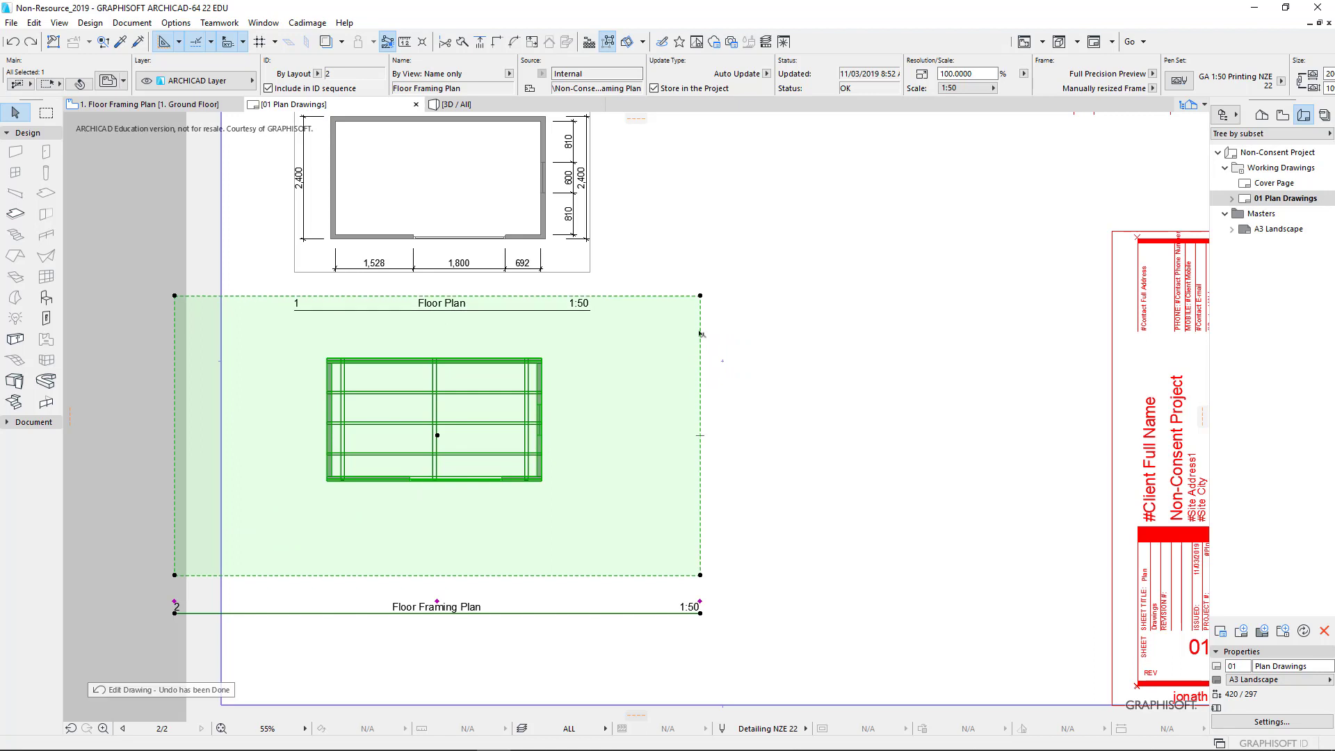
pyautogui.click(700, 296)
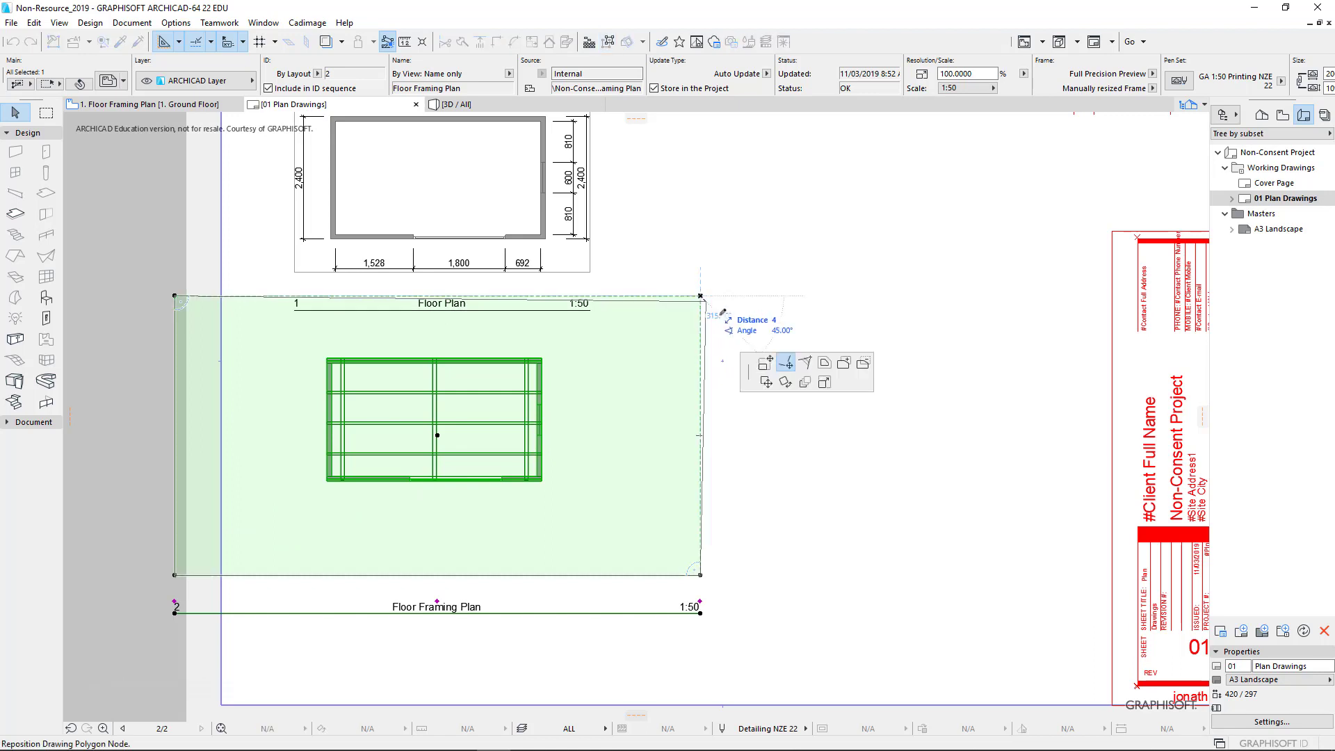
pyautogui.click(767, 367)
pyautogui.click(587, 328)
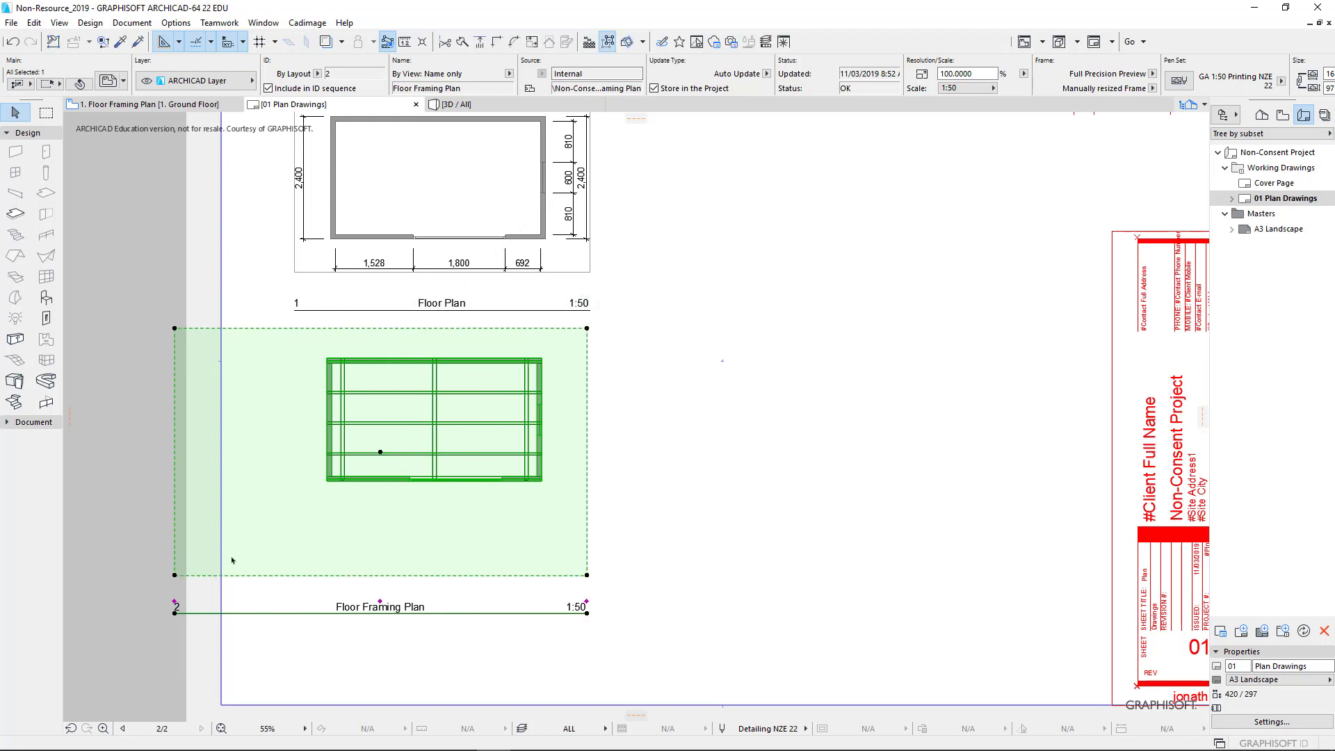
pyautogui.click(174, 575)
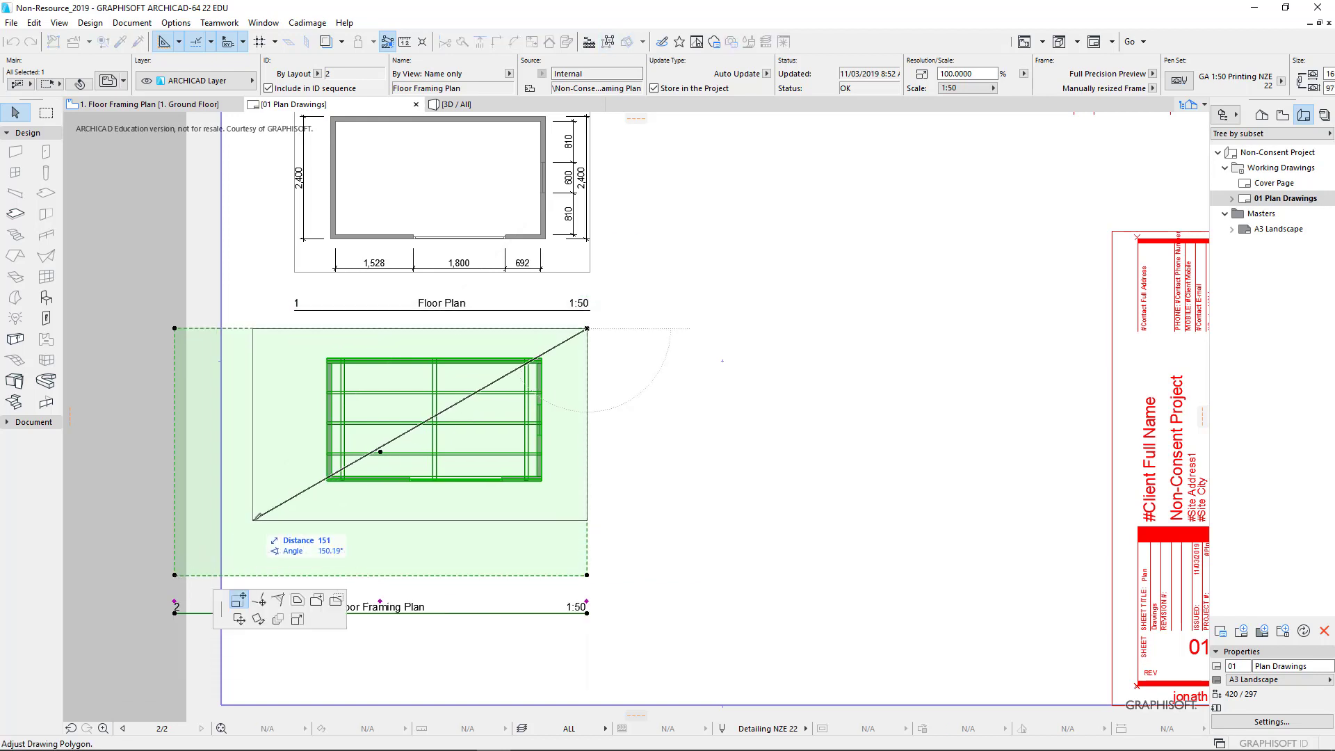
pyautogui.click(265, 528)
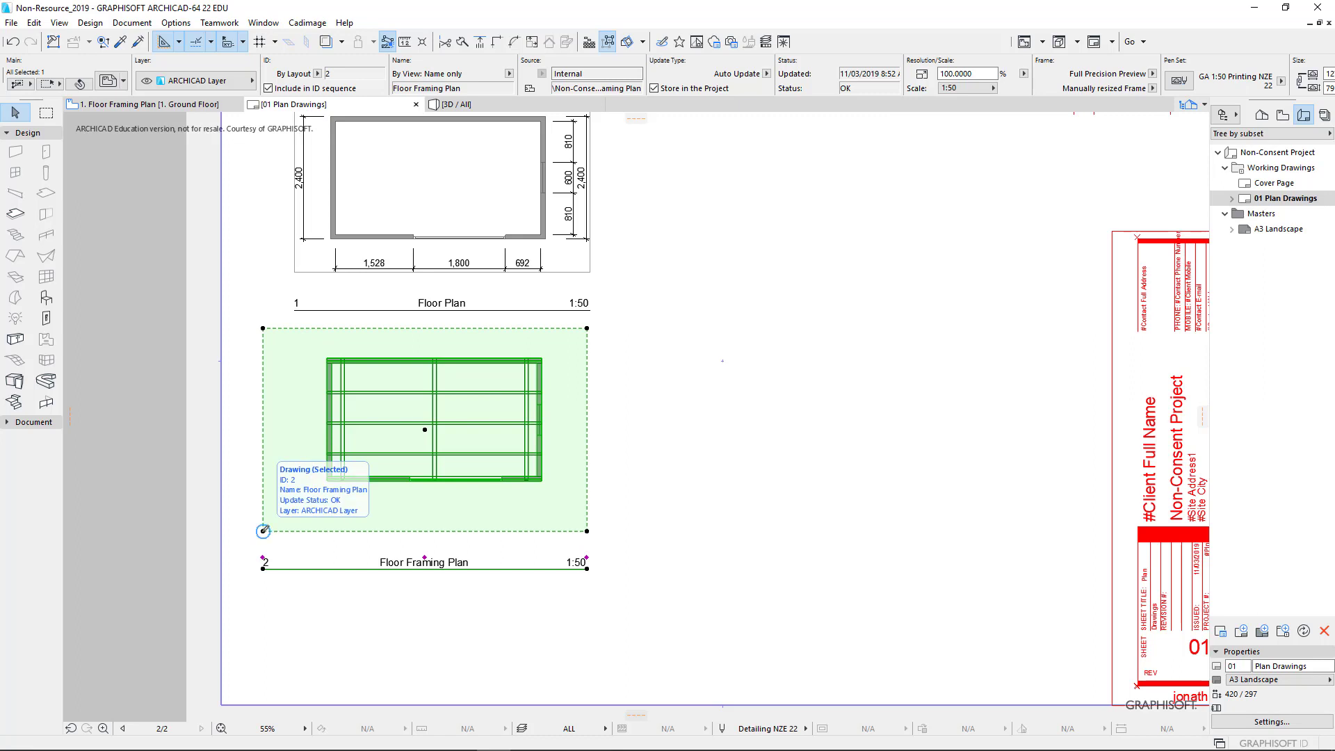
# Offset the Floor Plan drawing's left frame edge to match the framing drawing below.
pyautogui.click(295, 271)
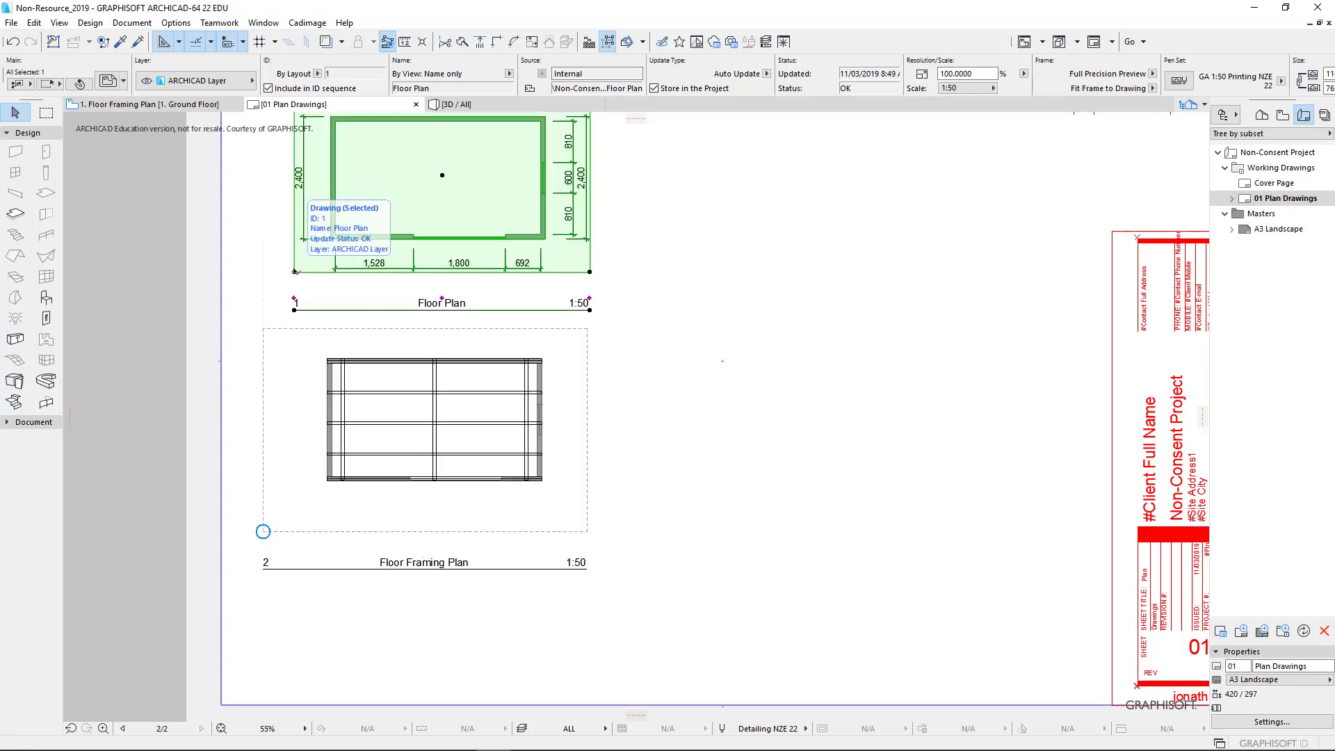
pyautogui.moveTo(294, 271); pyautogui.dragTo(434, 300, button='middle')
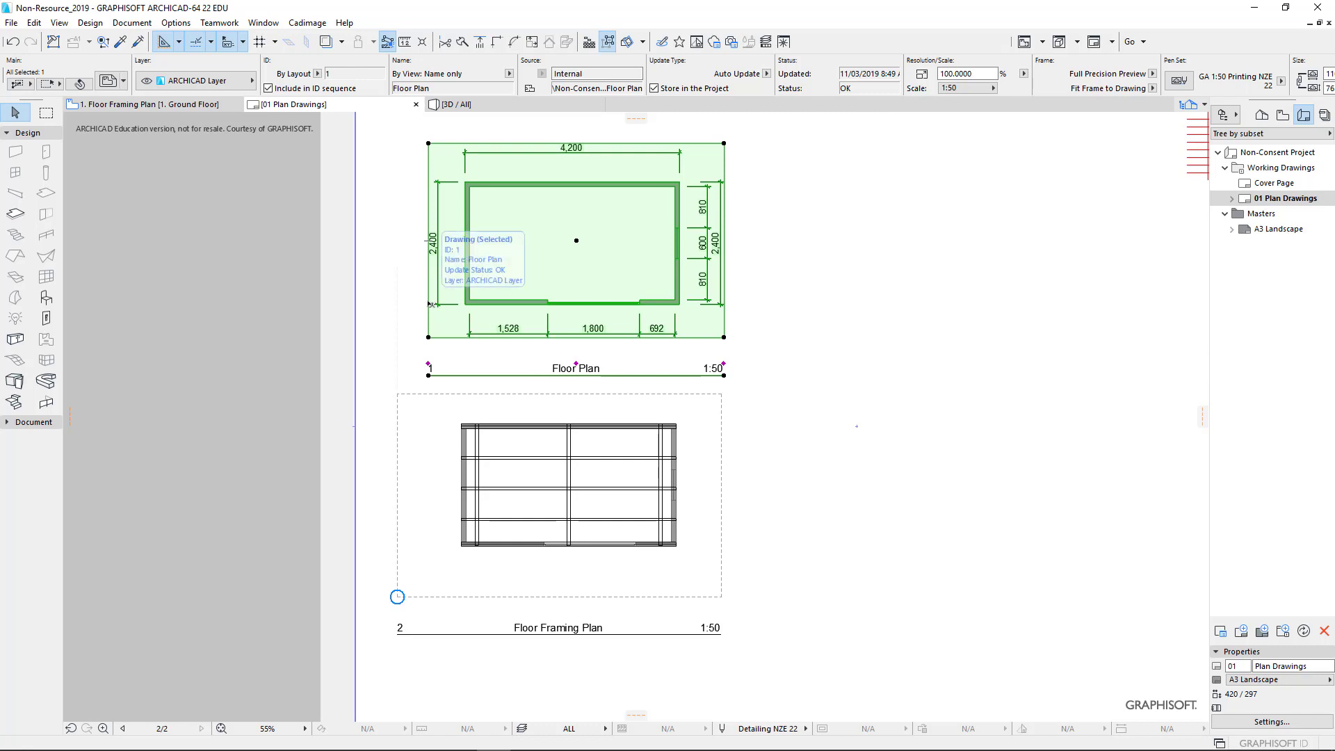
pyautogui.click(429, 304)
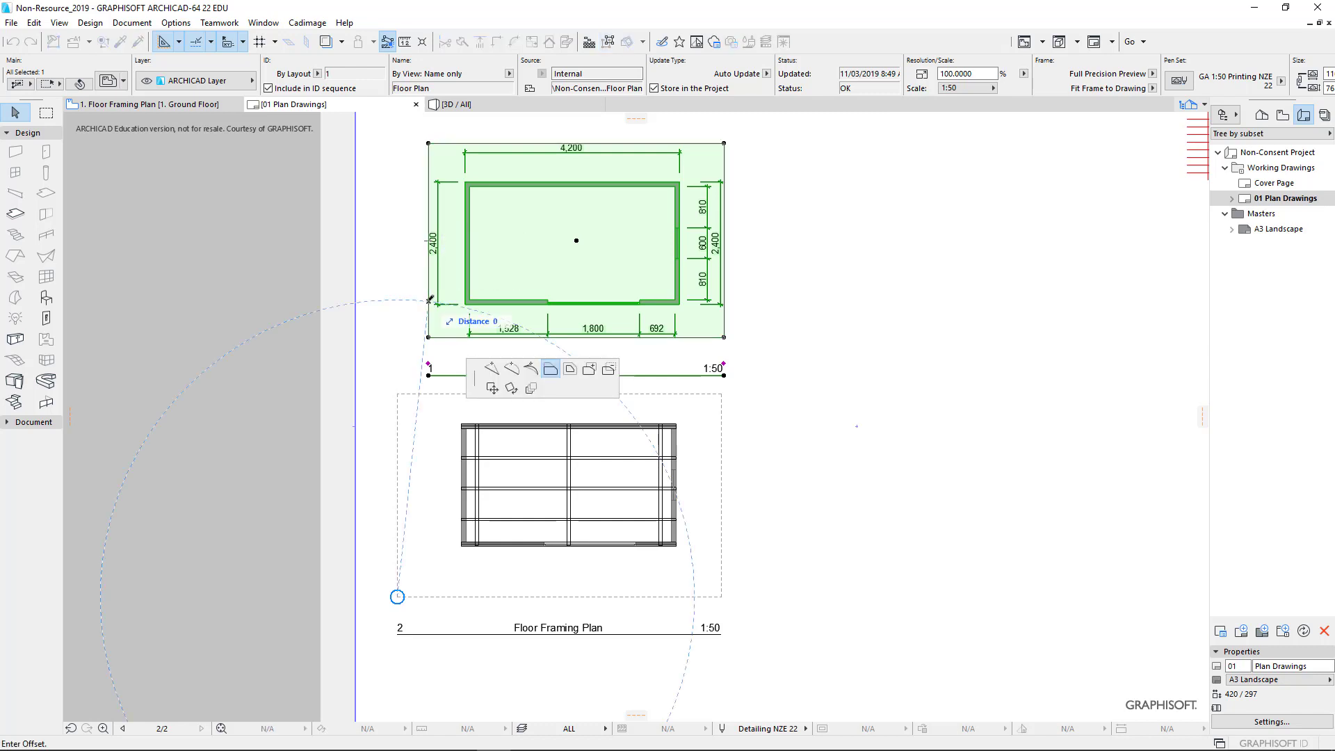
pyautogui.click(400, 393)
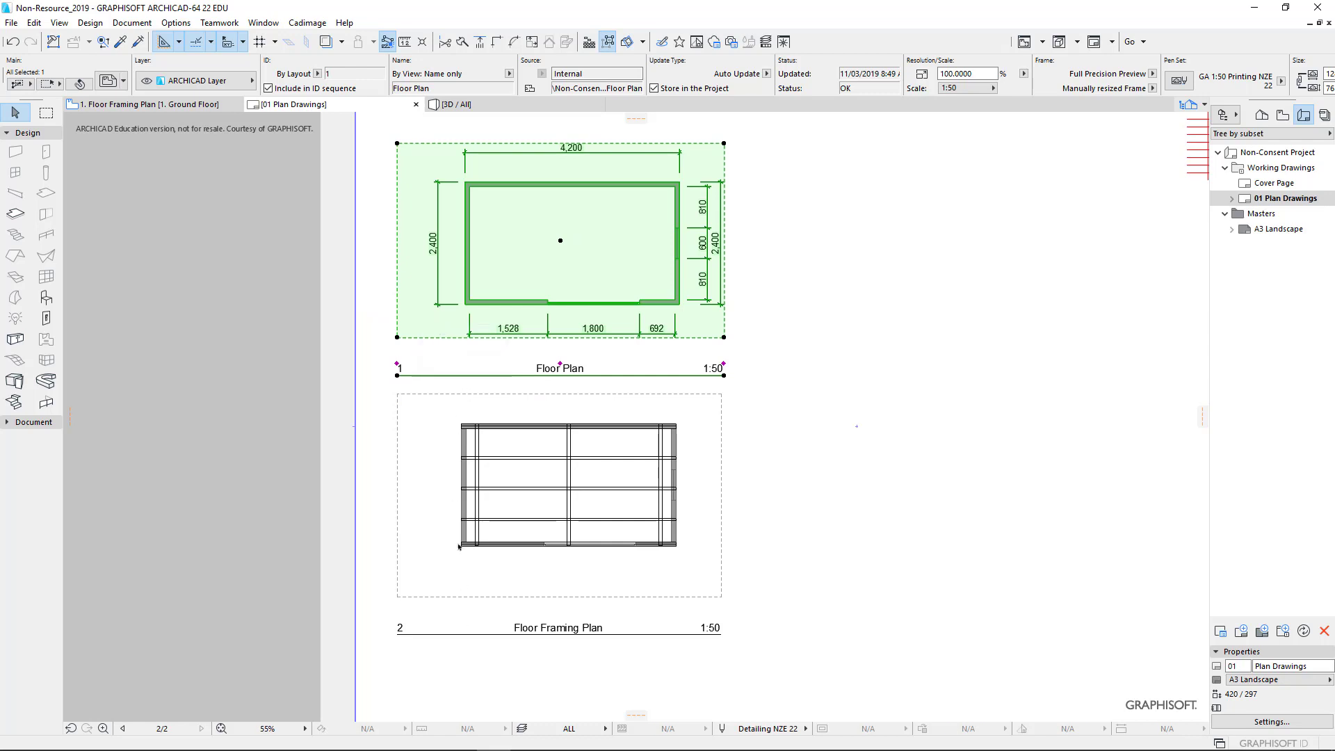
pyautogui.click(835, 513)
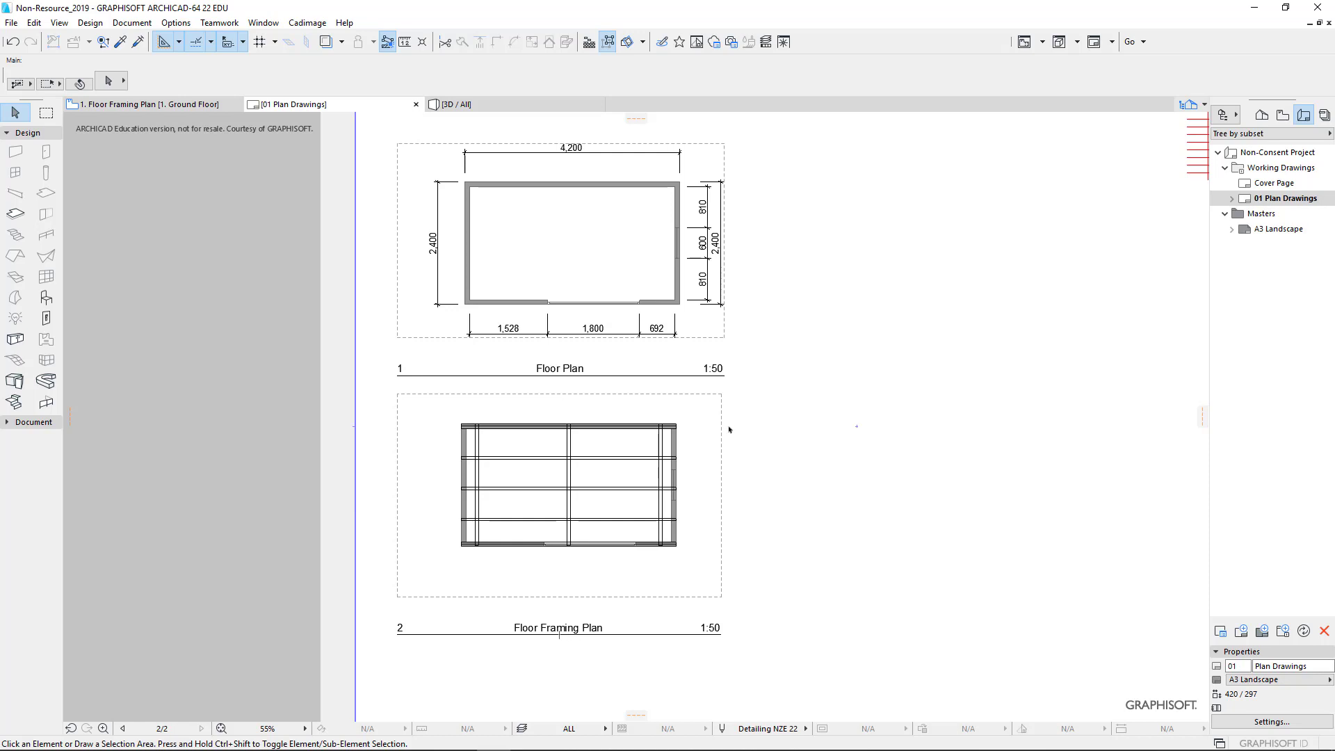
pyautogui.scroll(-3, 770, 395)
pyautogui.moveTo(770, 390); pyautogui.dragTo(530, 396, button='middle')
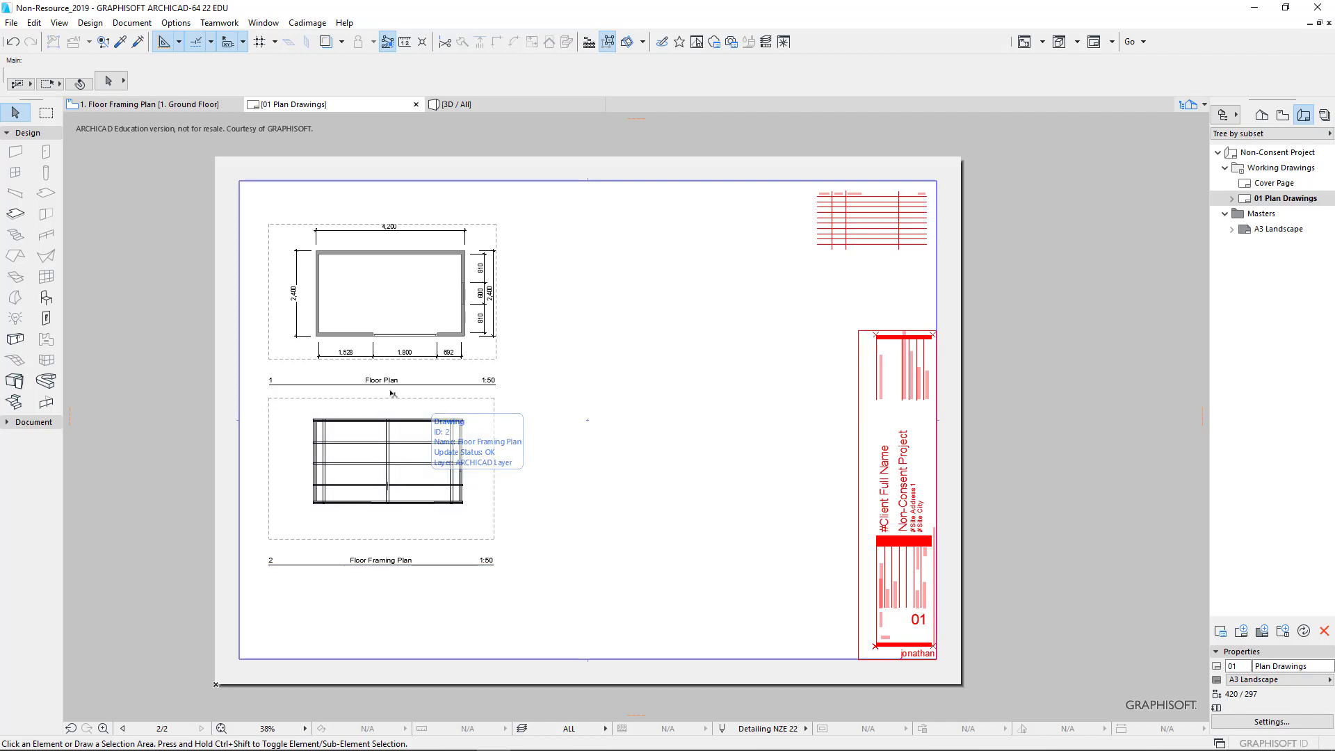
# Show the Floor Framing Plan view with the ALL layer combination.
pyautogui.click(140, 108)
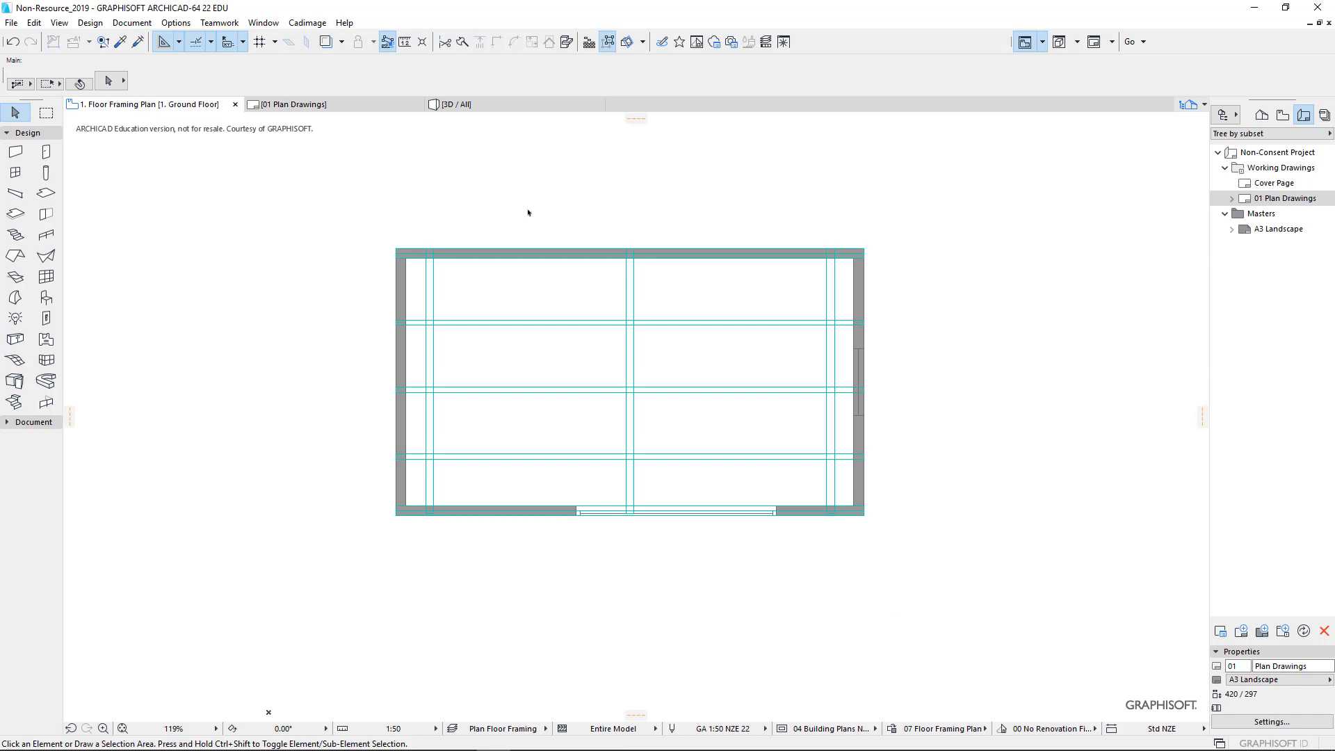
pyautogui.scroll(-1, 526, 210)
pyautogui.click(546, 730)
pyautogui.click(576, 340)
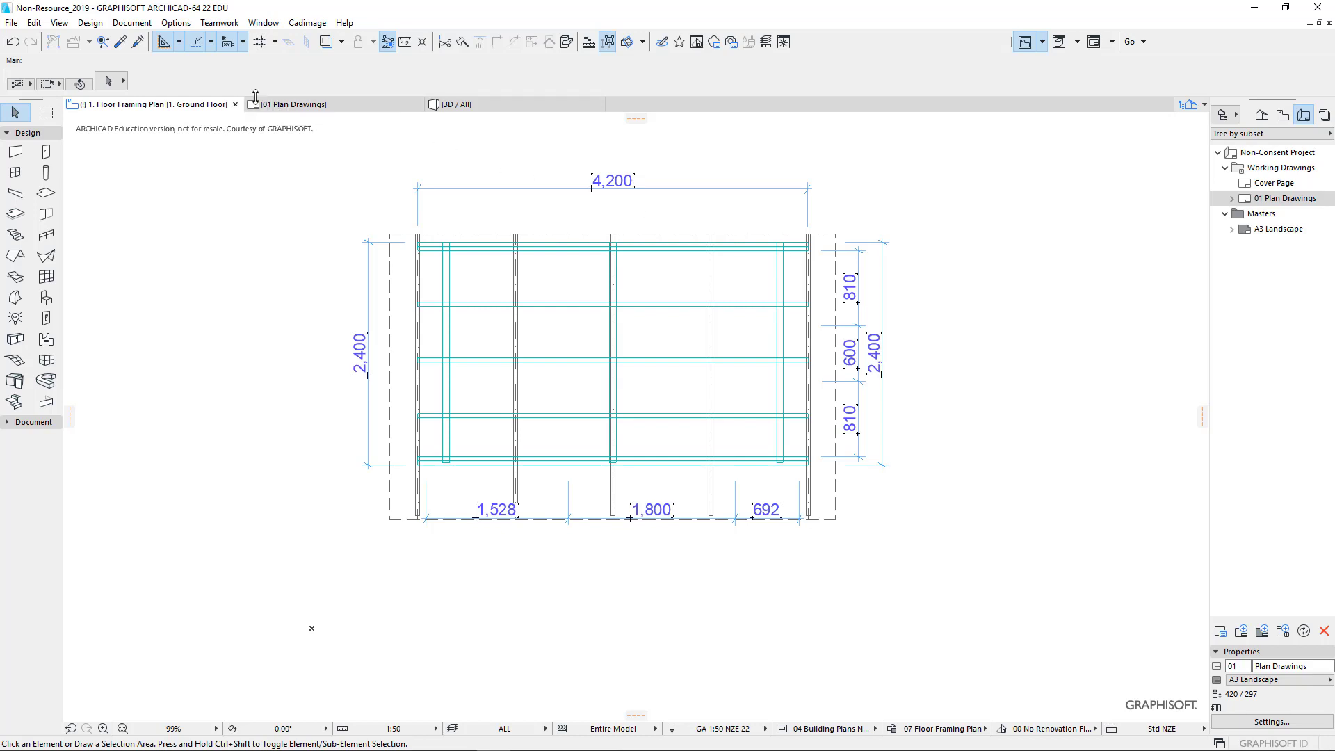
# Hide the dimensions layer using the 2,400 dimension's Layers > Hide Layer command.
pyautogui.click(371, 369)
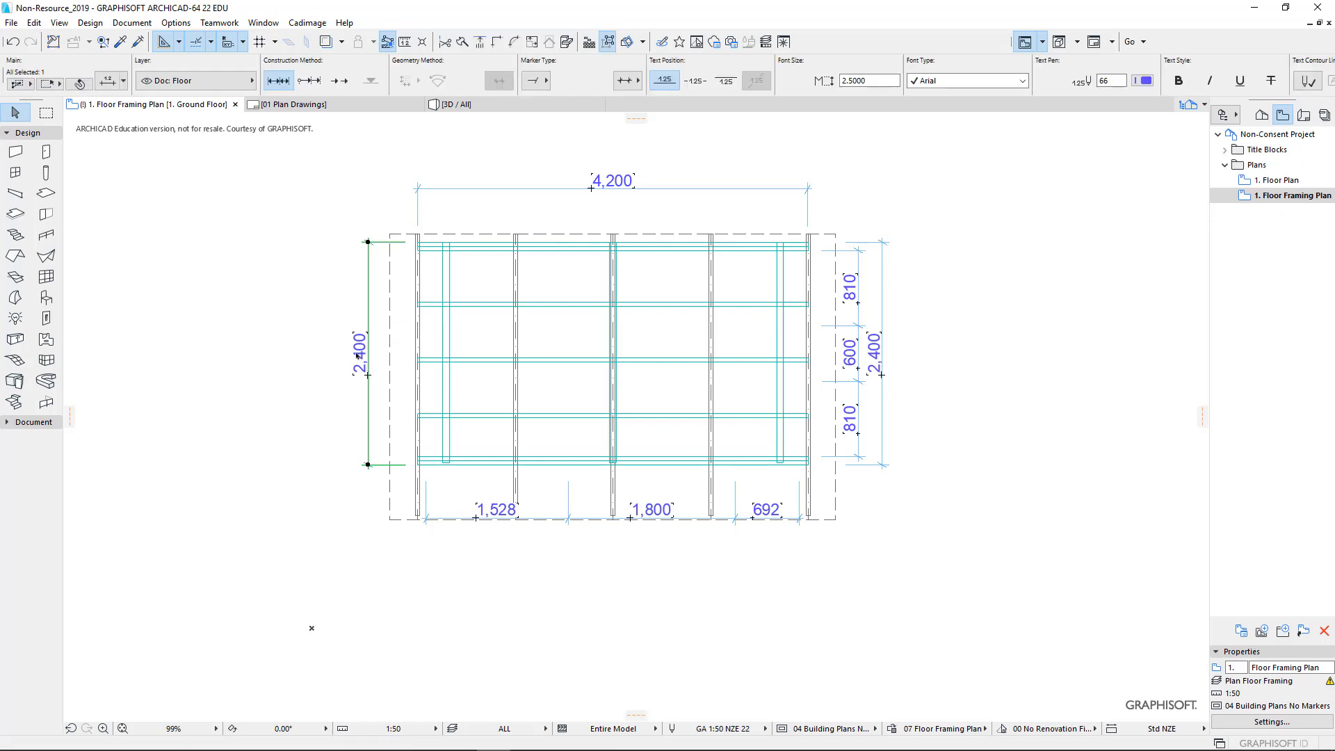
pyautogui.rightClick(358, 355)
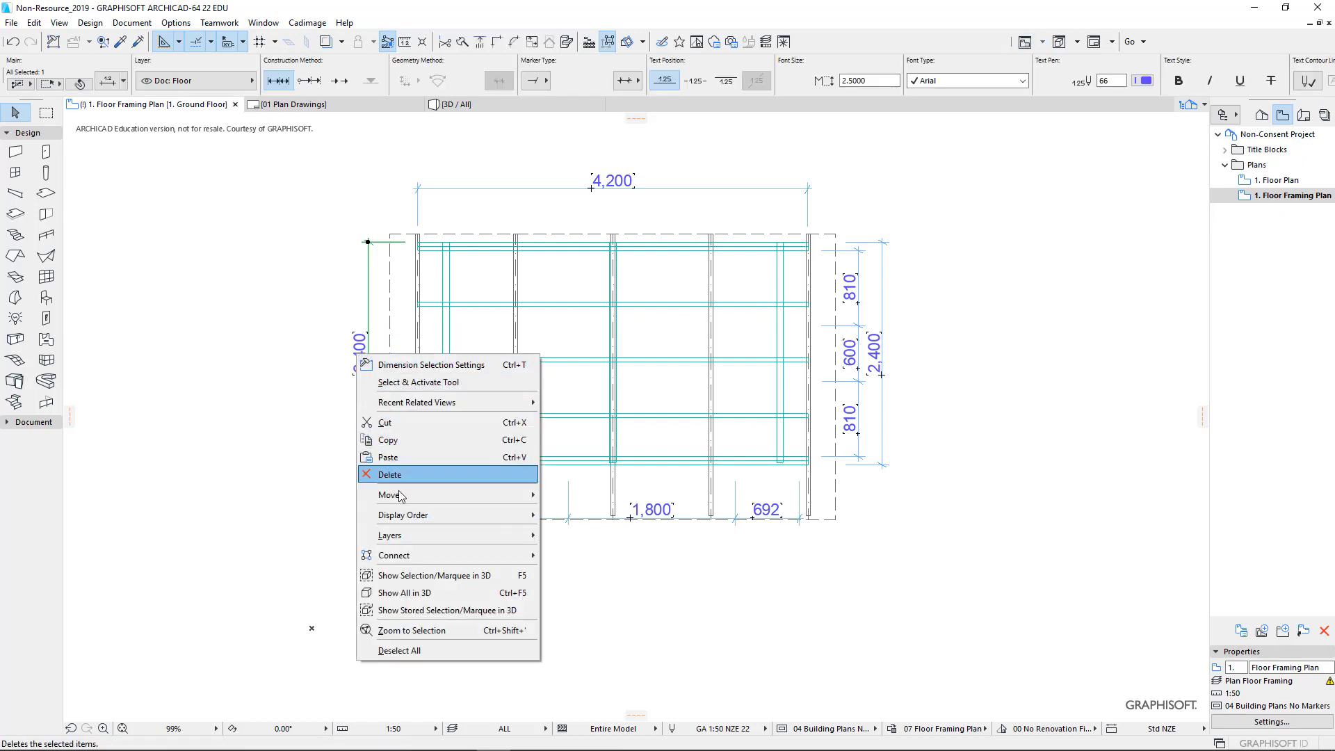
pyautogui.moveTo(409, 538)
pyautogui.click(600, 555)
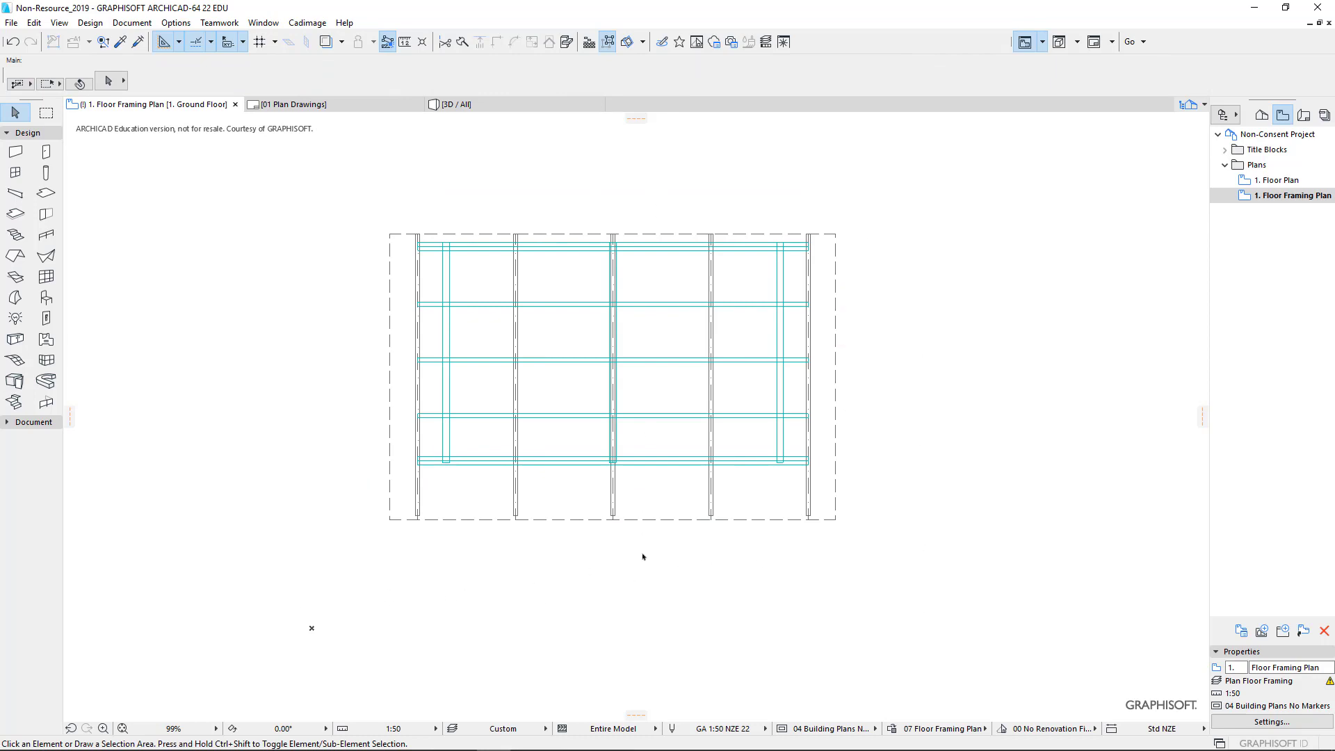
# Draw front elevation E-01 as a horizontal line below the plan, facing the plan.
pyautogui.click(130, 23)
pyautogui.moveTo(130, 39)
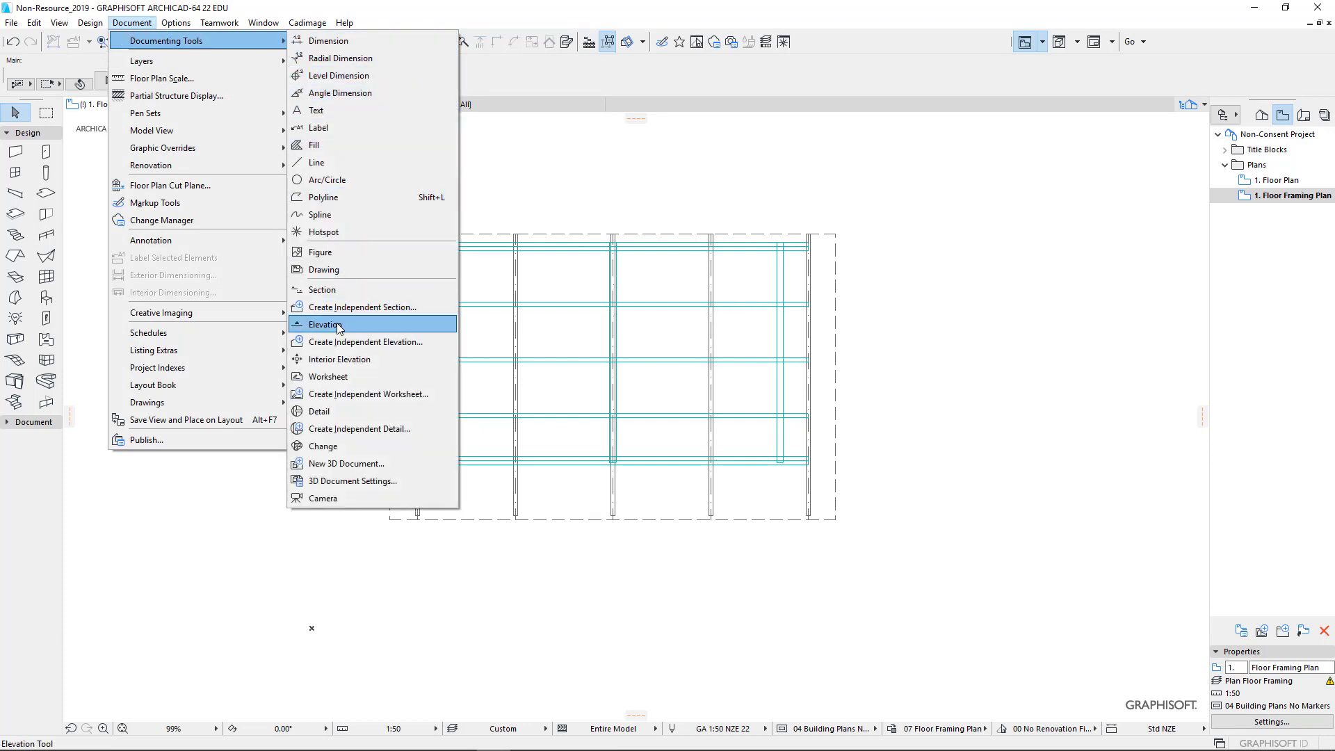
pyautogui.press('Escape')
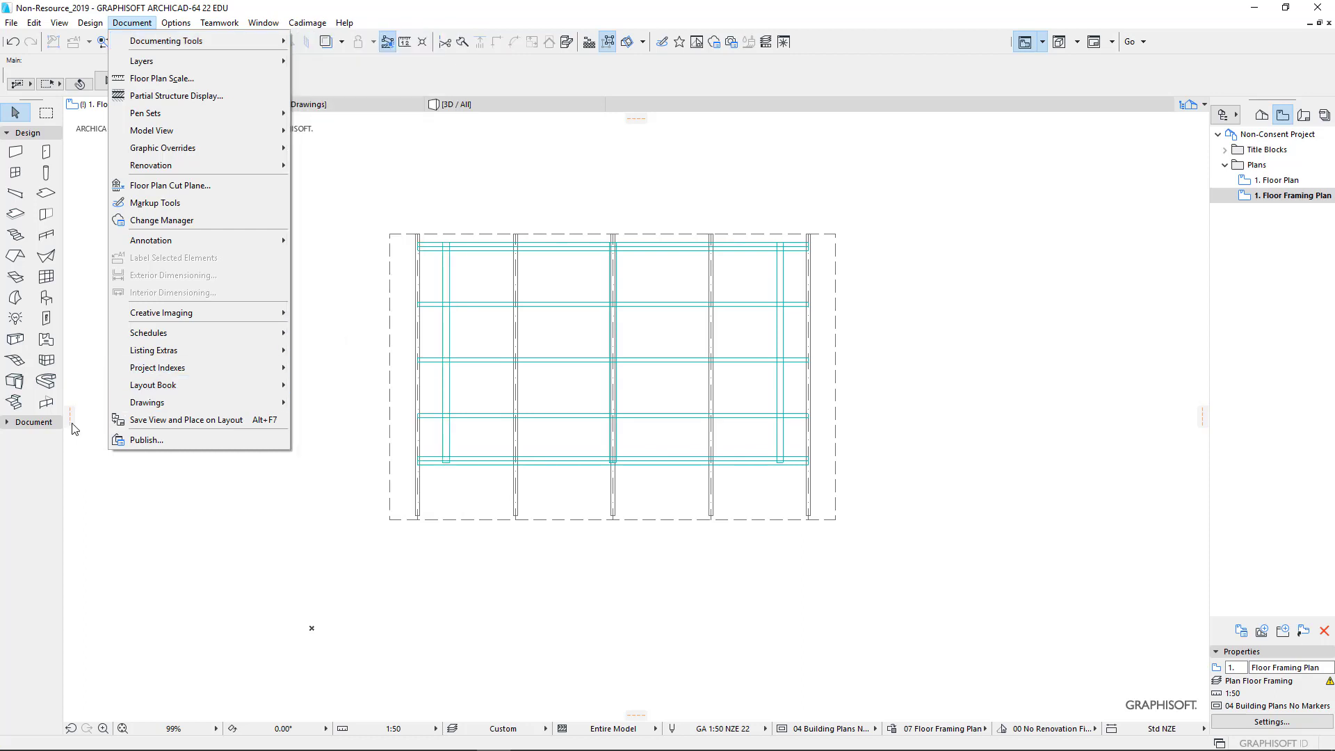
pyautogui.click(8, 423)
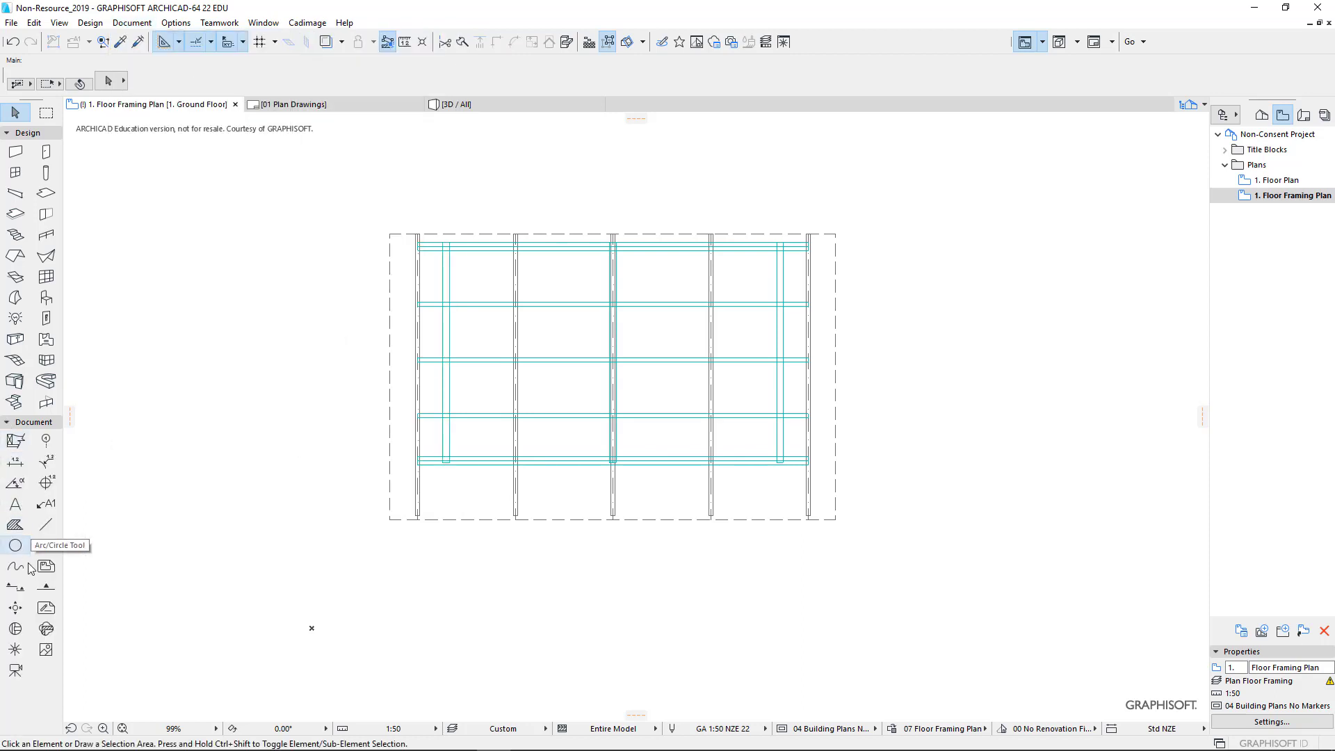
pyautogui.click(41, 588)
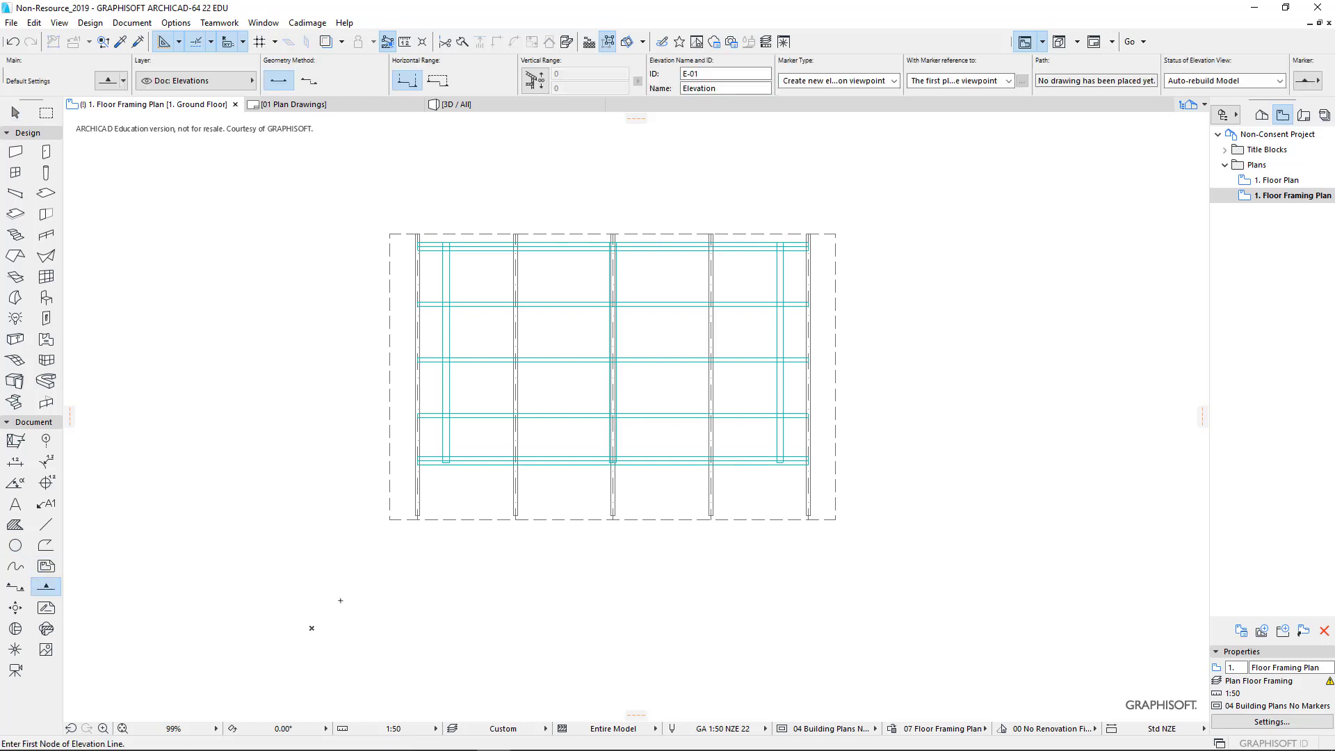
pyautogui.click(351, 573)
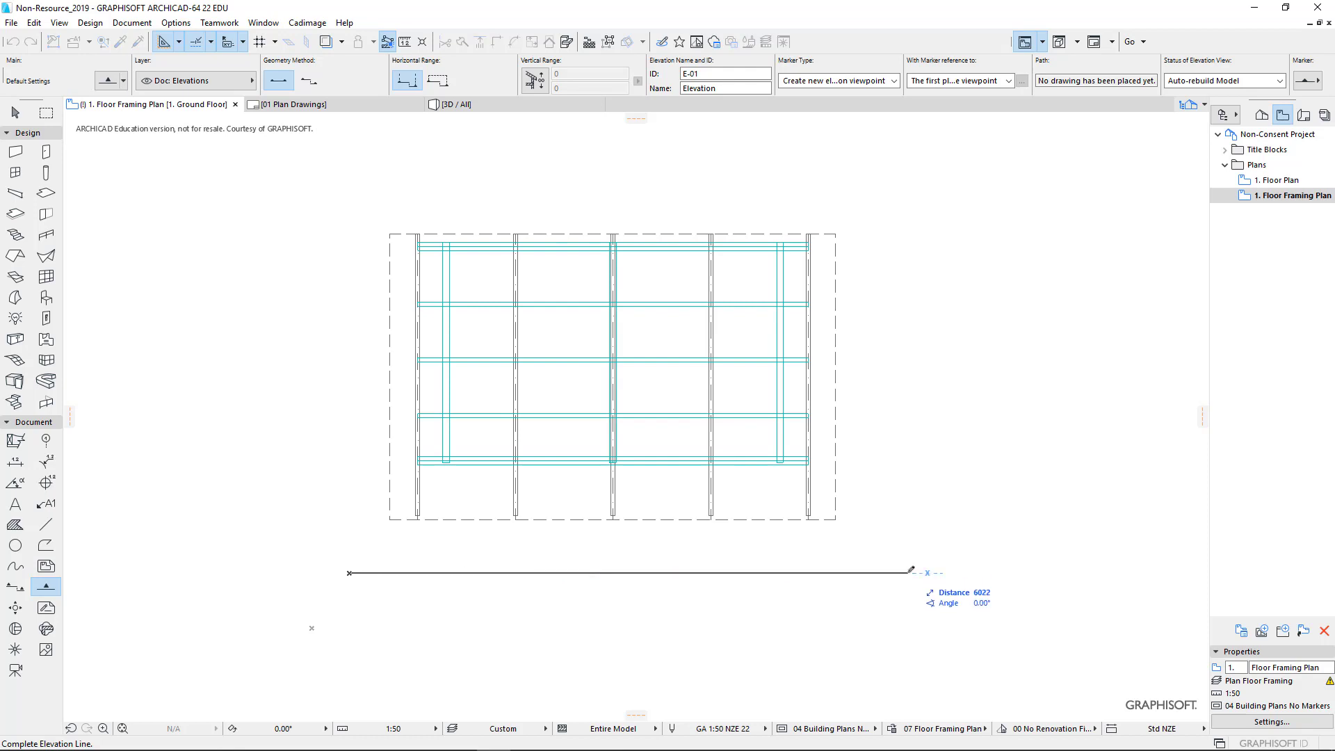
pyautogui.click(911, 573)
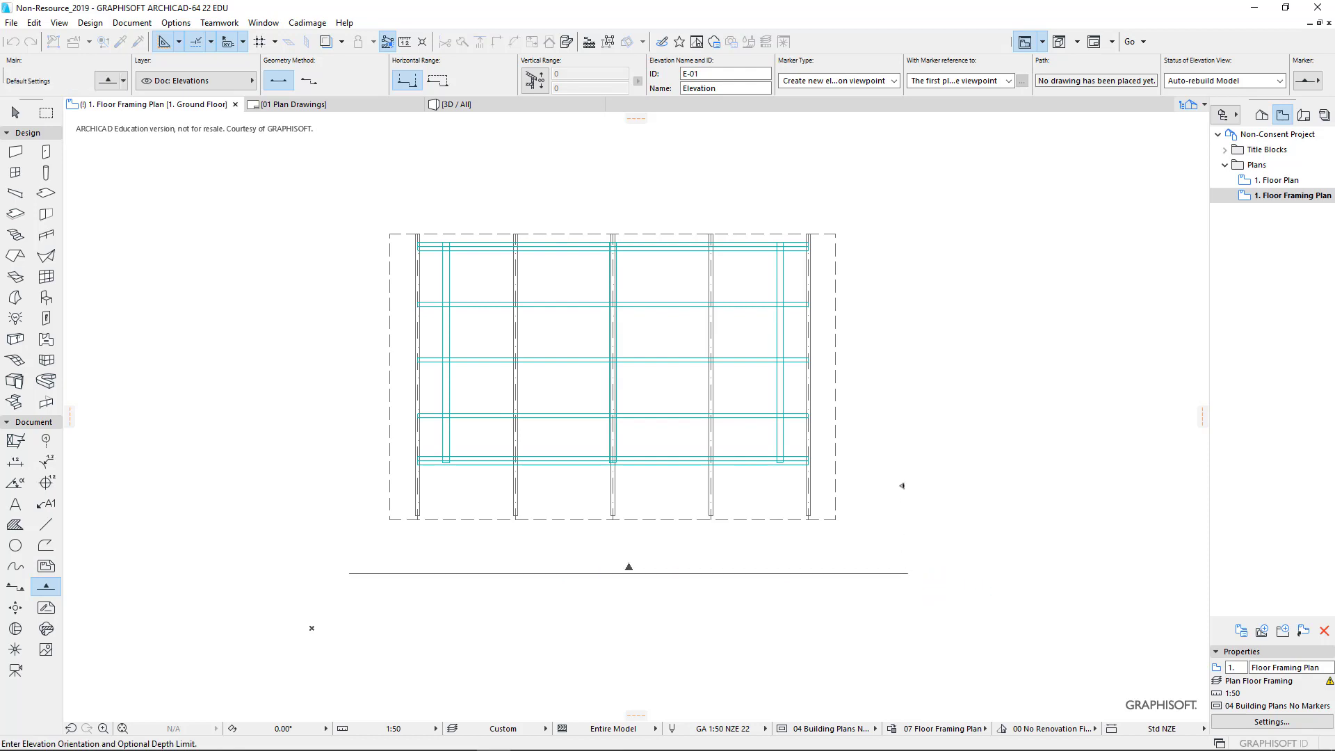
pyautogui.click(878, 486)
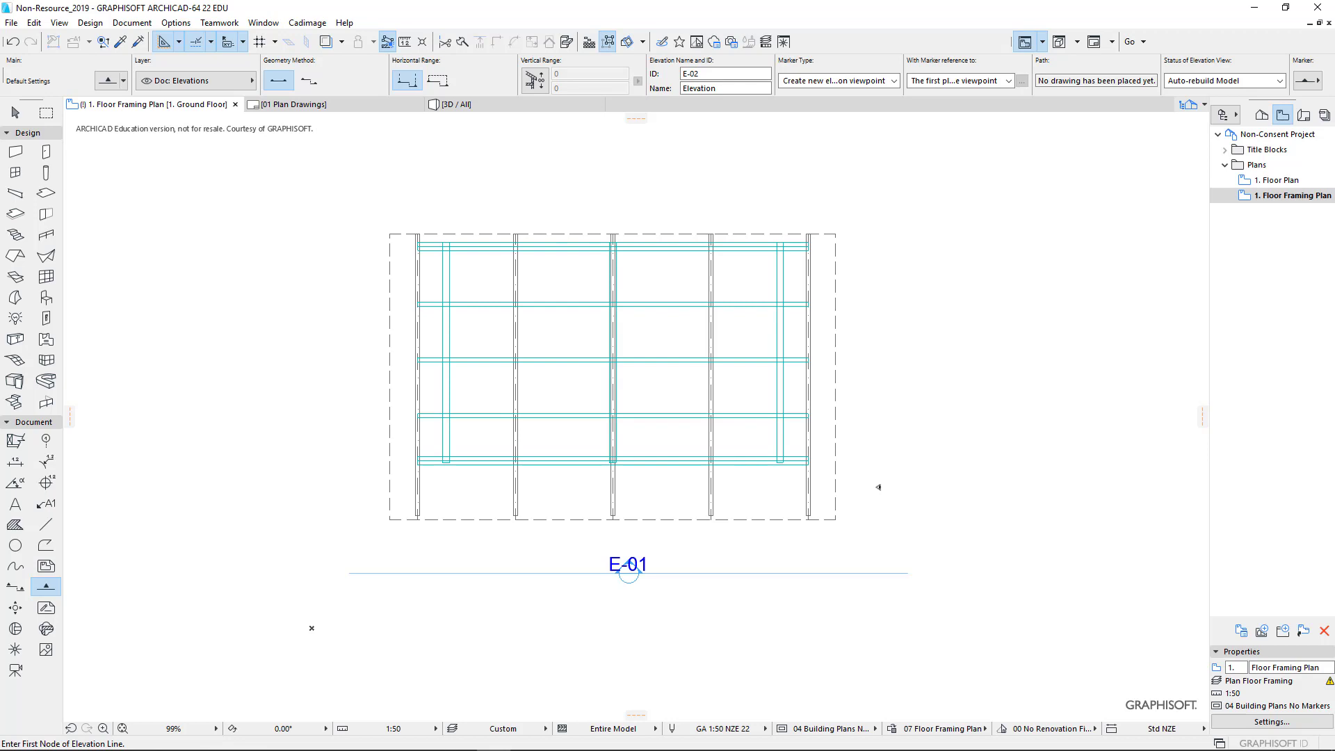
# Draw right elevation E-02 as a vertical line right of the plan, looking left.
pyautogui.click(948, 212)
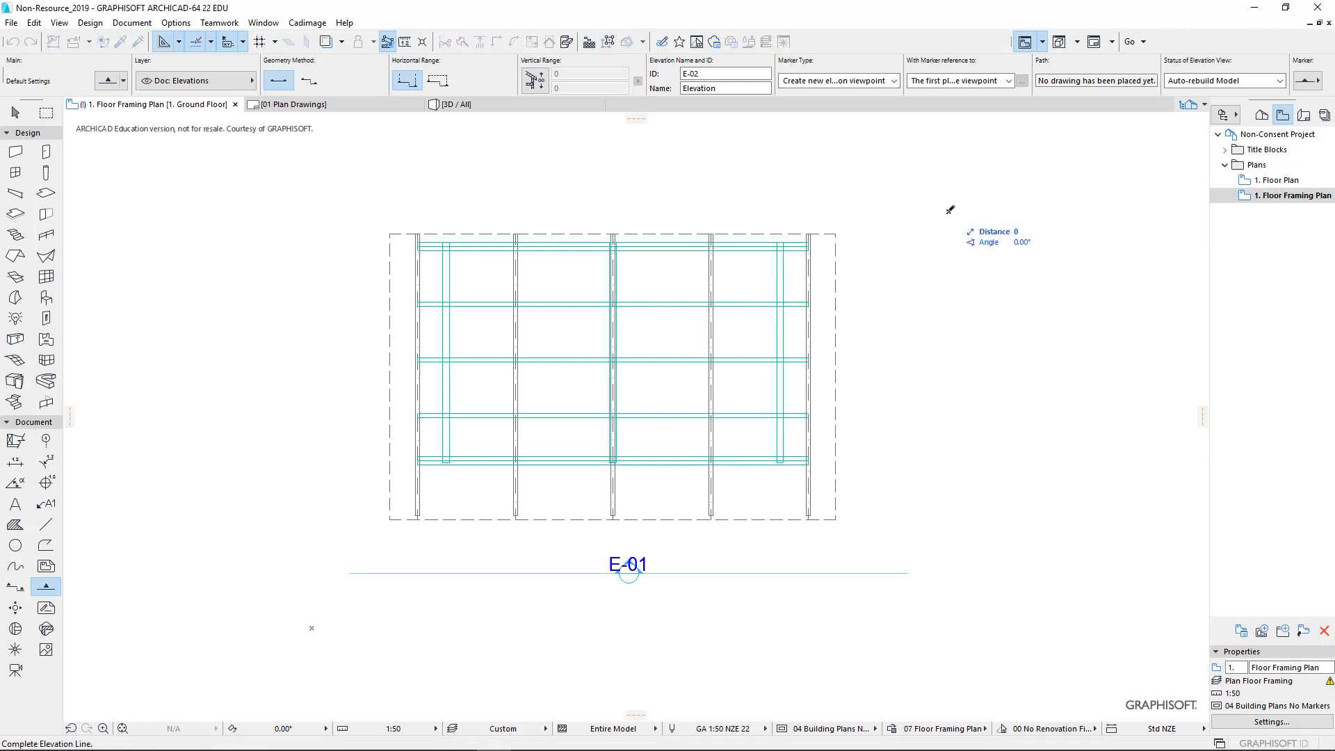
pyautogui.click(947, 550)
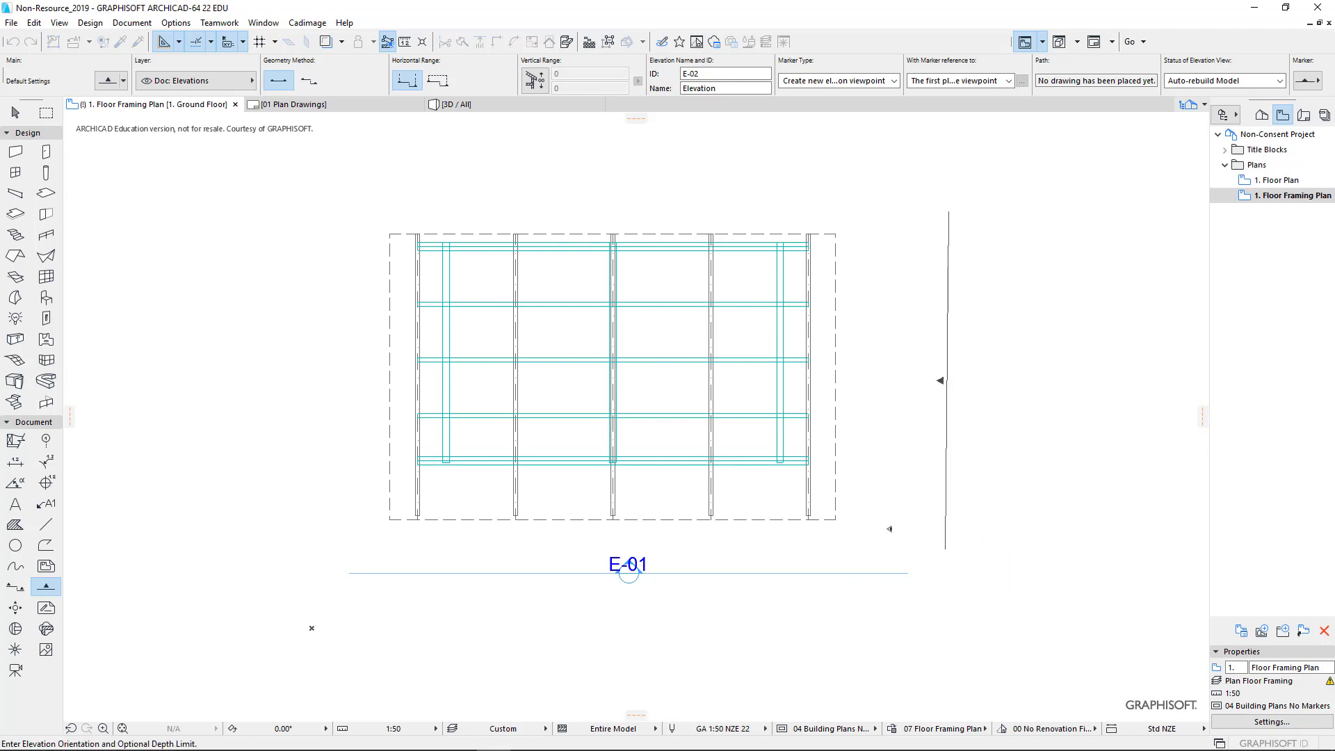
pyautogui.press('Escape')
pyautogui.click(938, 192)
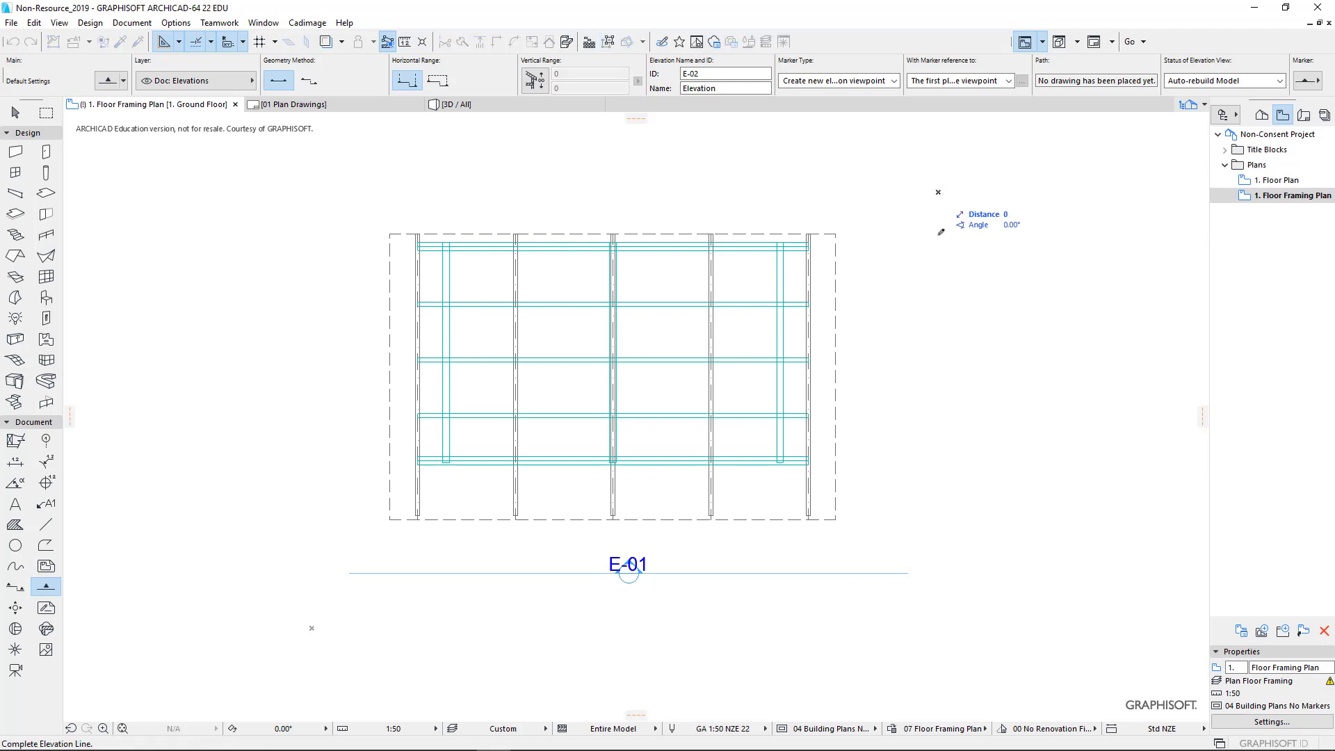
pyautogui.click(935, 540)
pyautogui.click(914, 541)
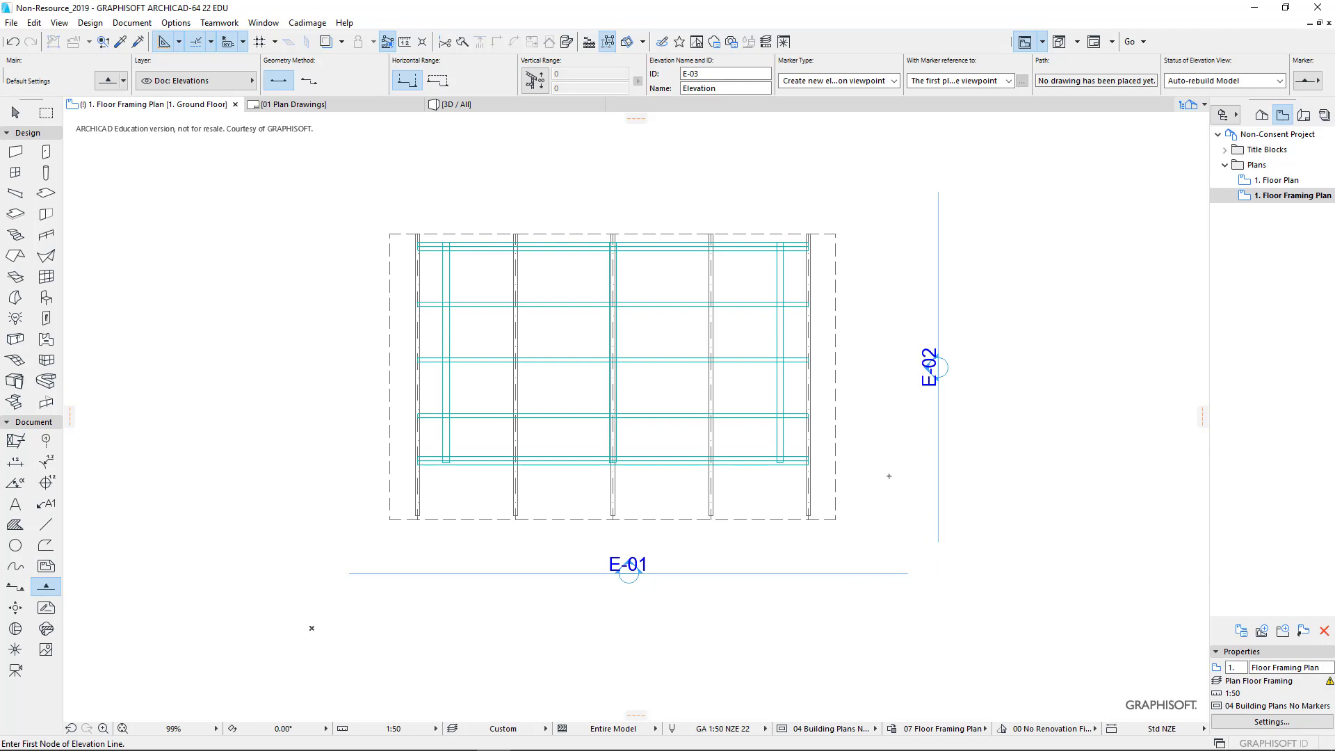
pyautogui.click(16, 114)
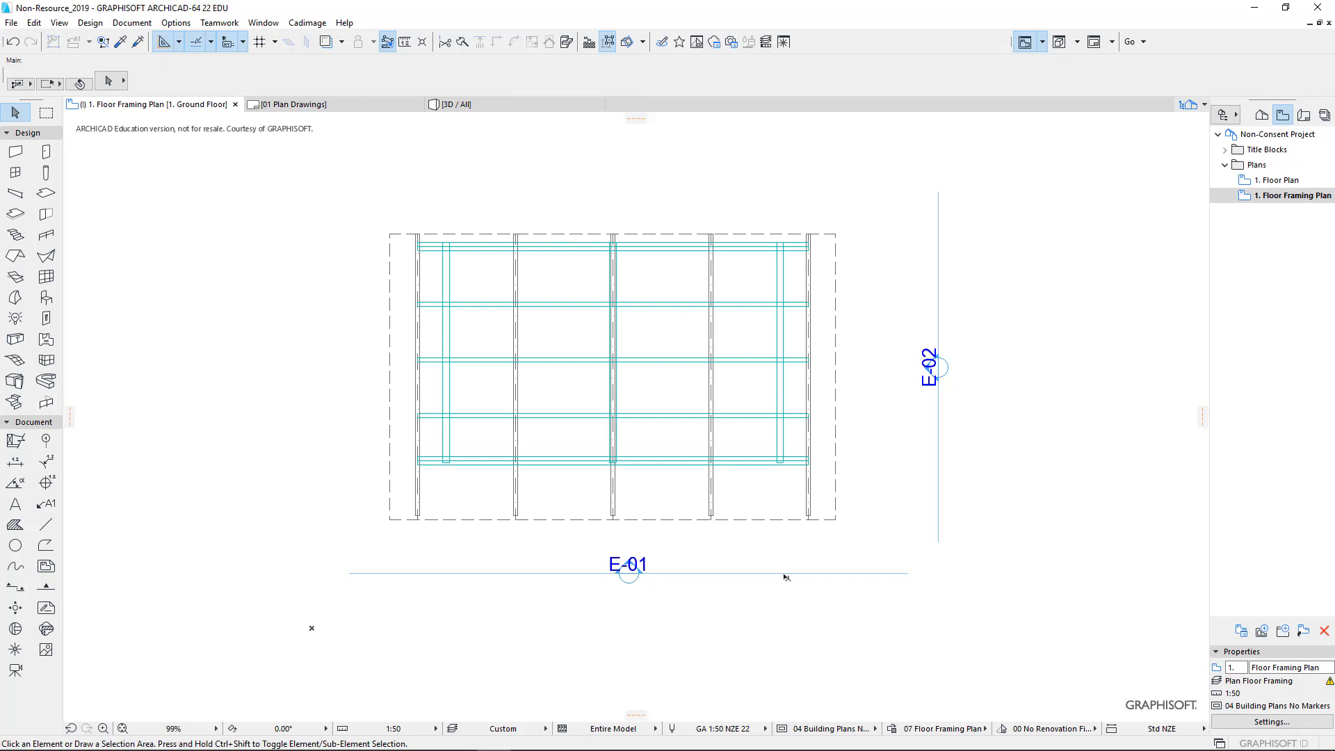
# Open the E-01 elevation with current view settings.
pyautogui.click(689, 573)
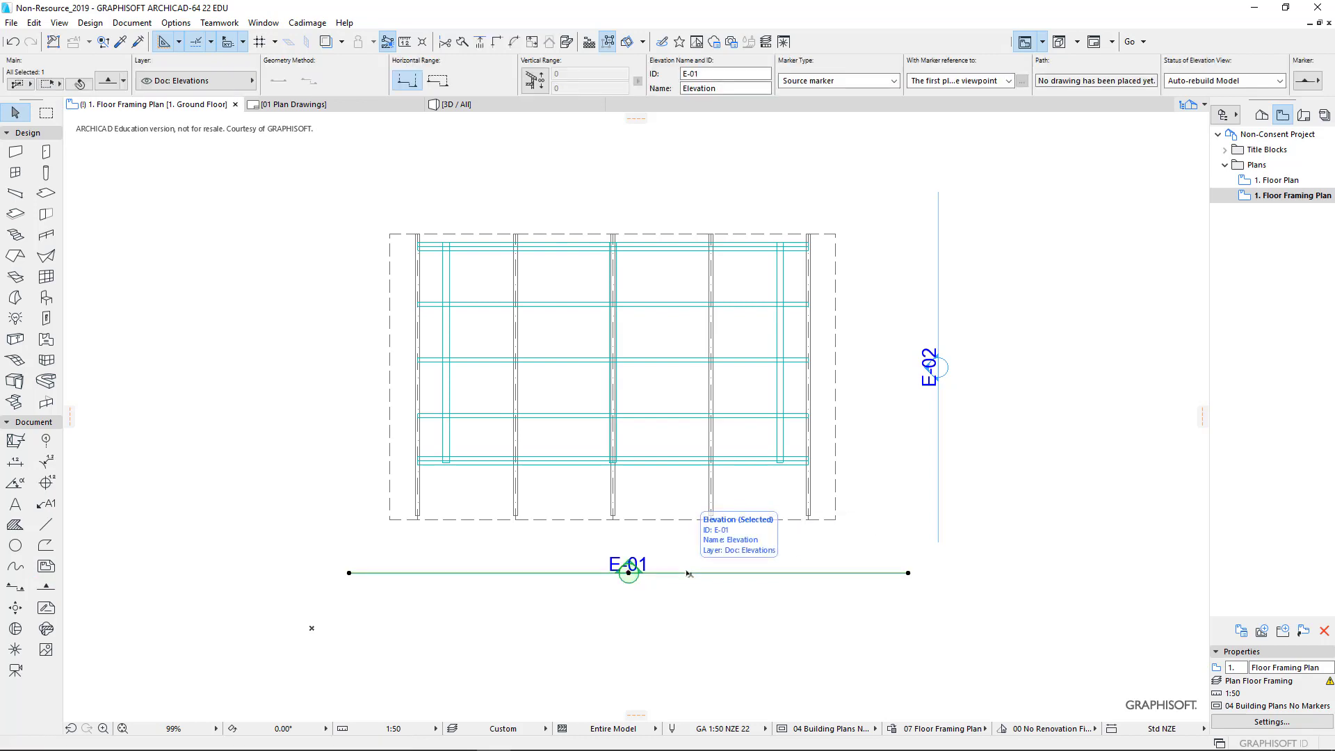
pyautogui.rightClick(687, 574)
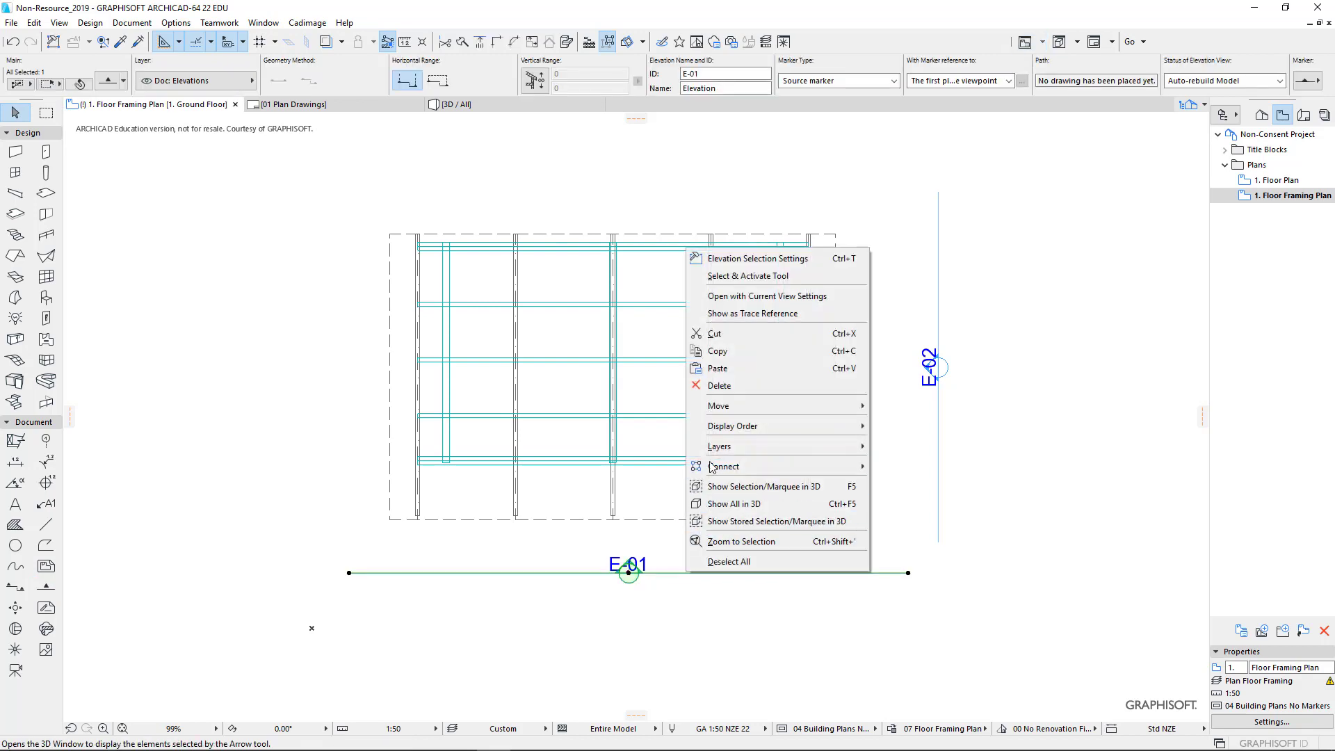
pyautogui.click(749, 302)
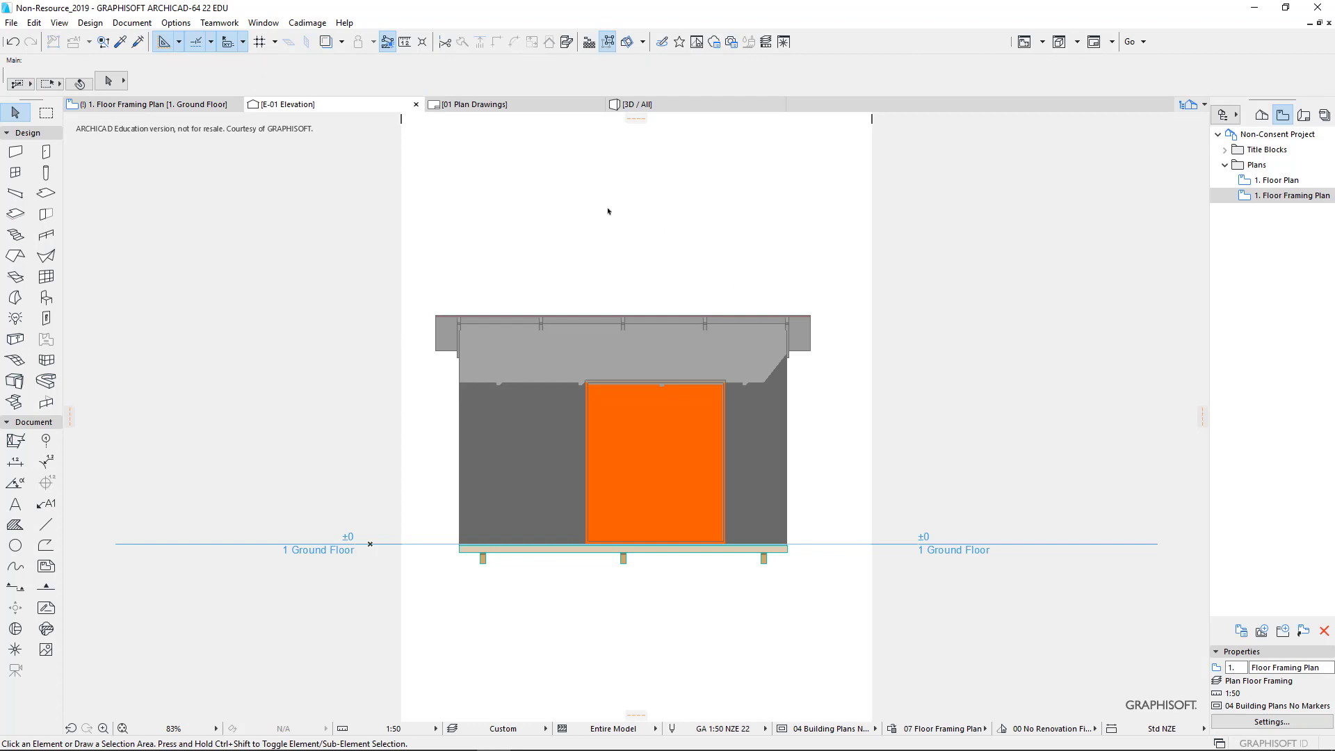
# Save it as view 'Front Elevation' with Current Zoom, then return to Floor Framing Plan.
pyautogui.rightClick(361, 114)
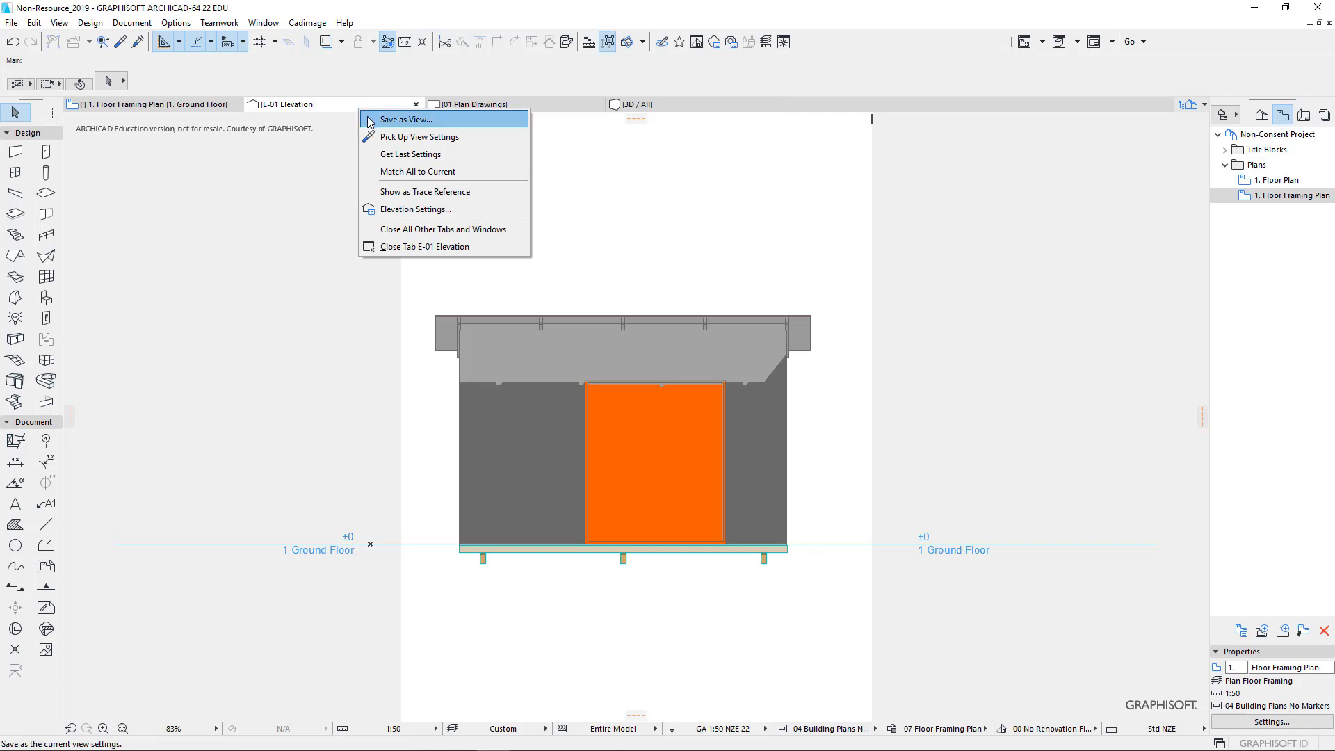
pyautogui.click(381, 119)
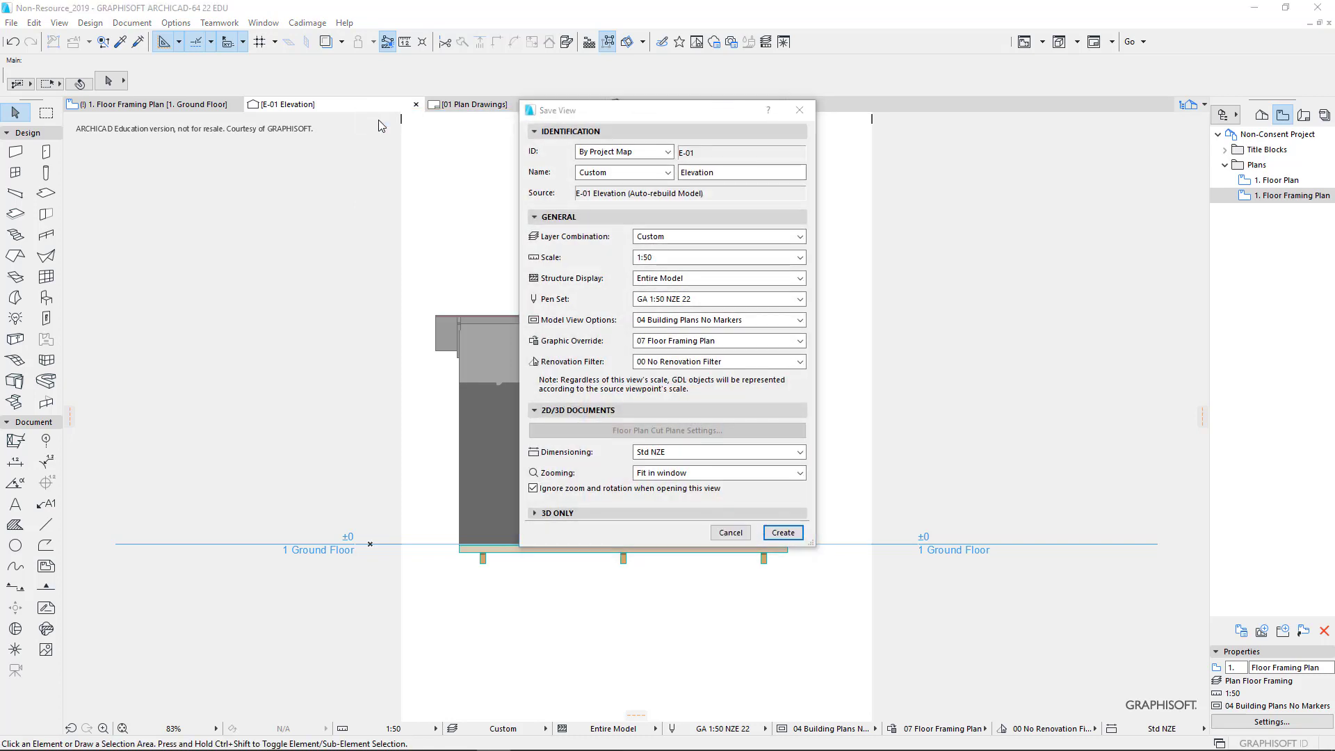
pyautogui.click(682, 174)
pyautogui.write('Front')
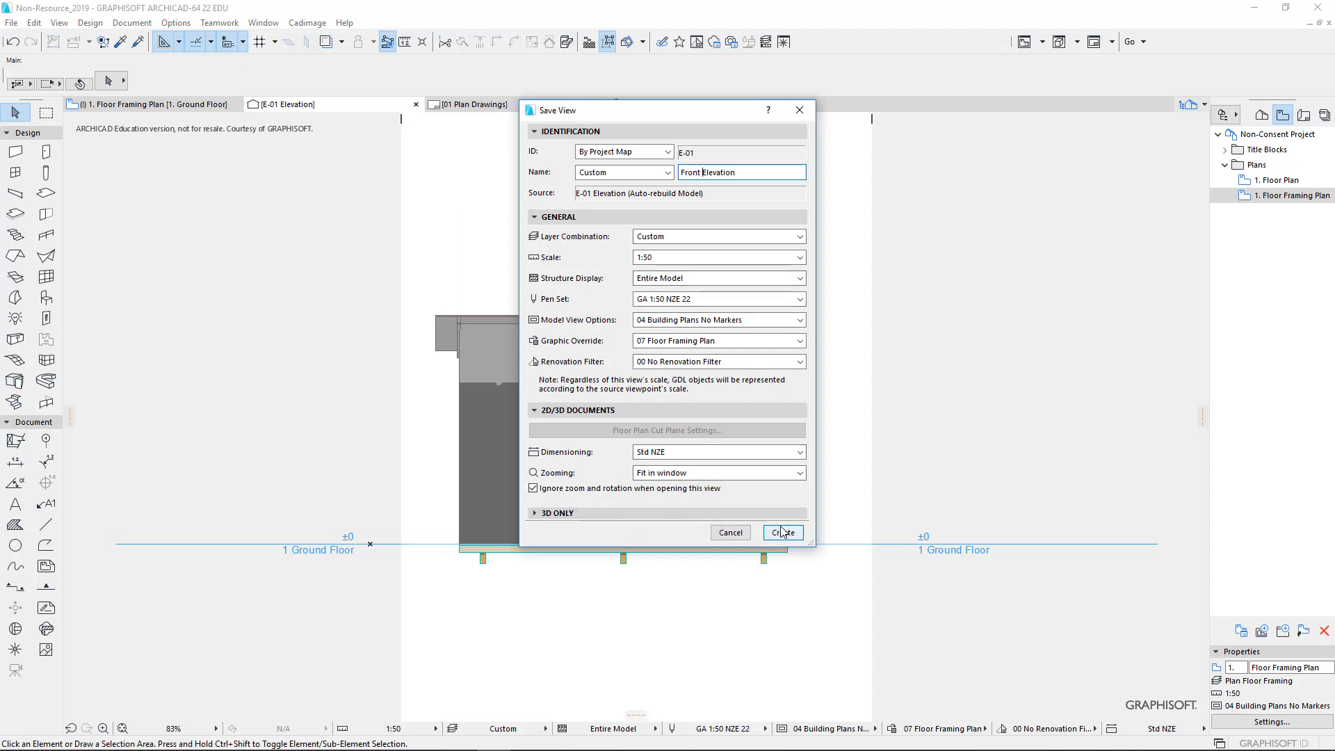
pyautogui.click(729, 475)
pyautogui.click(713, 489)
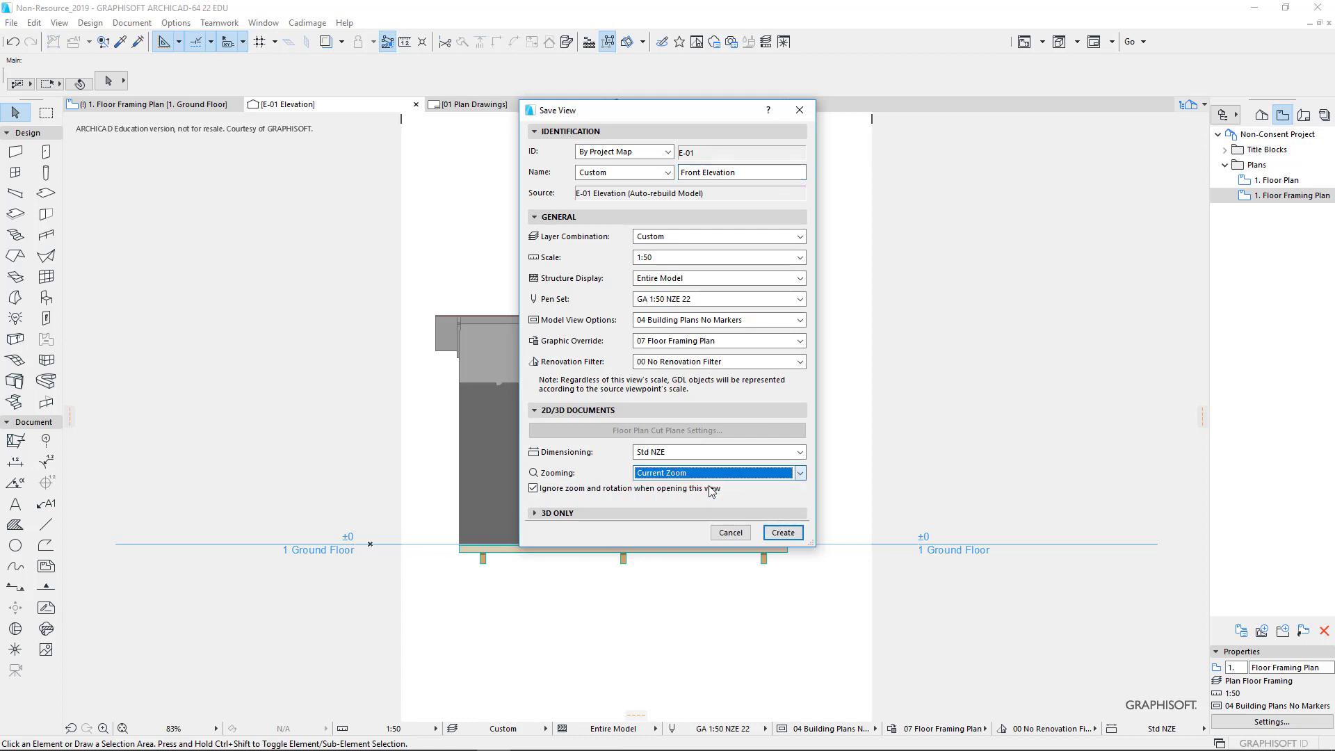
pyautogui.click(784, 534)
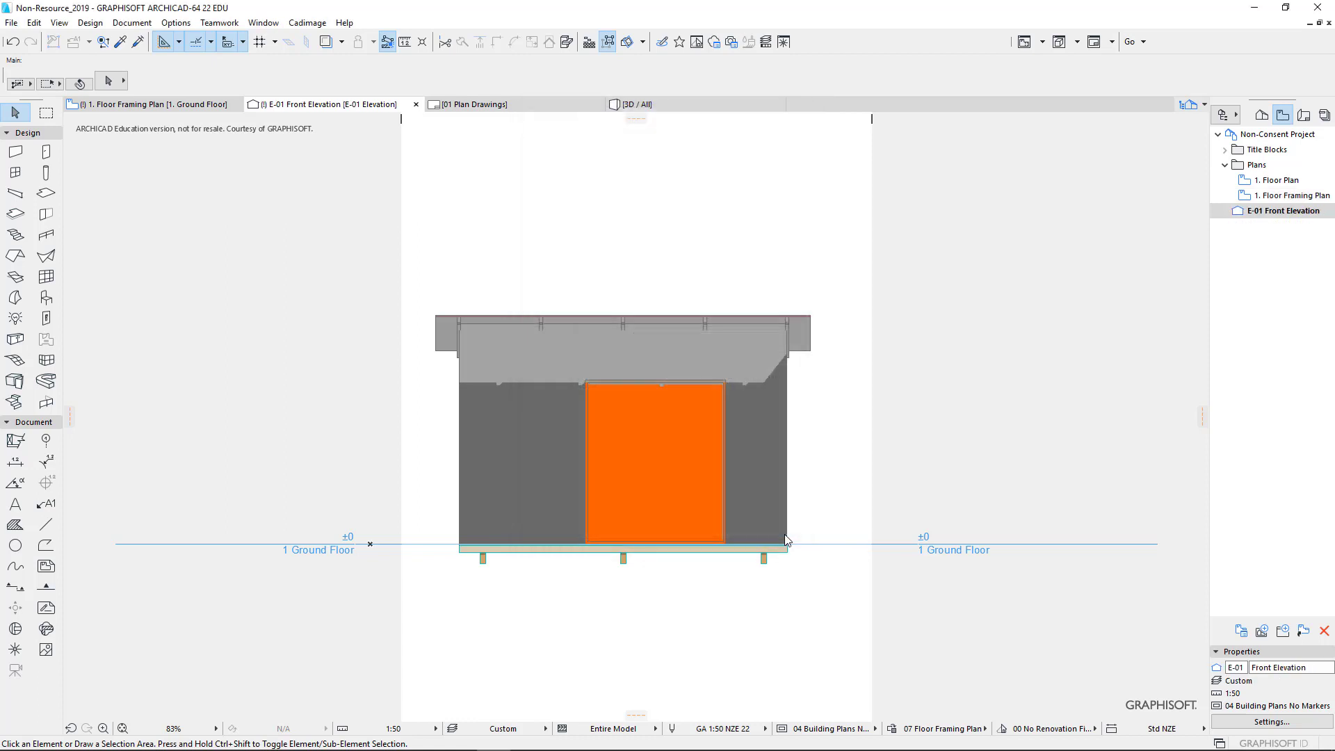
pyautogui.click(187, 106)
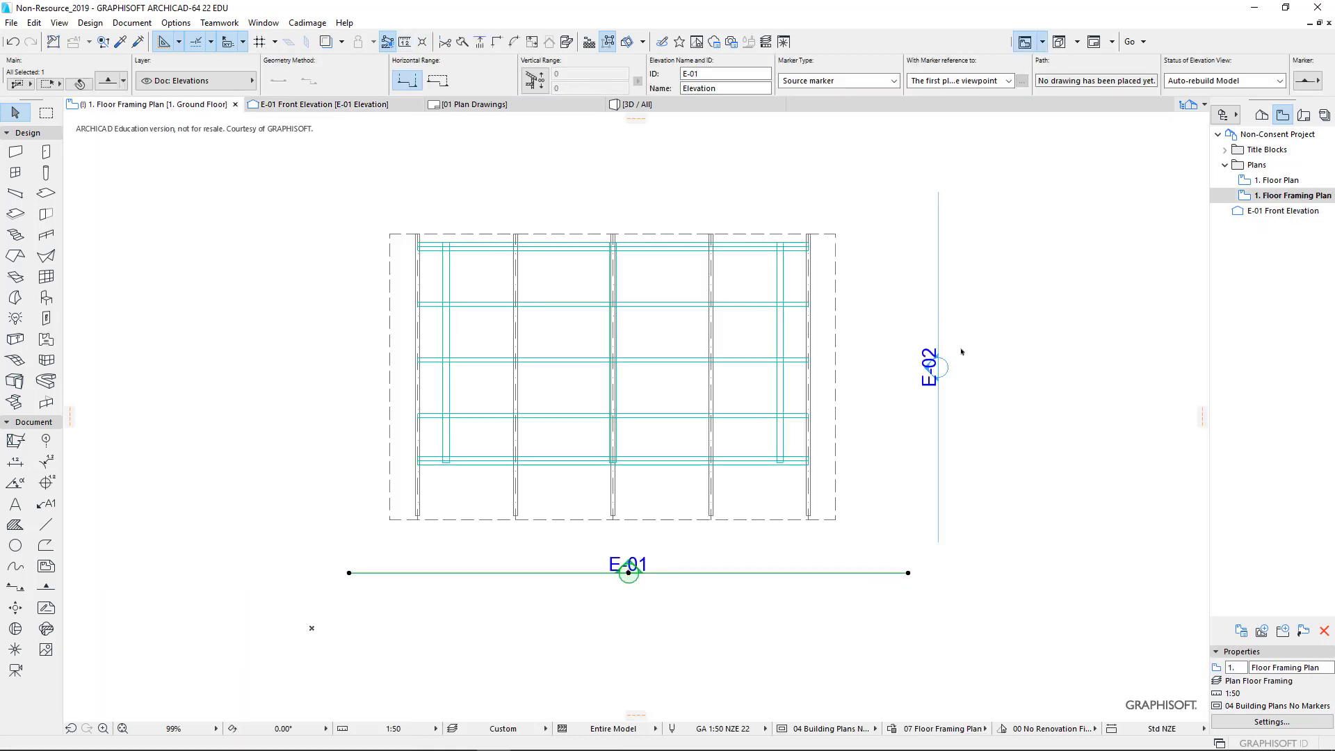
# Open the E-02 elevation with current view settings in its own tab.
pyautogui.click(942, 356)
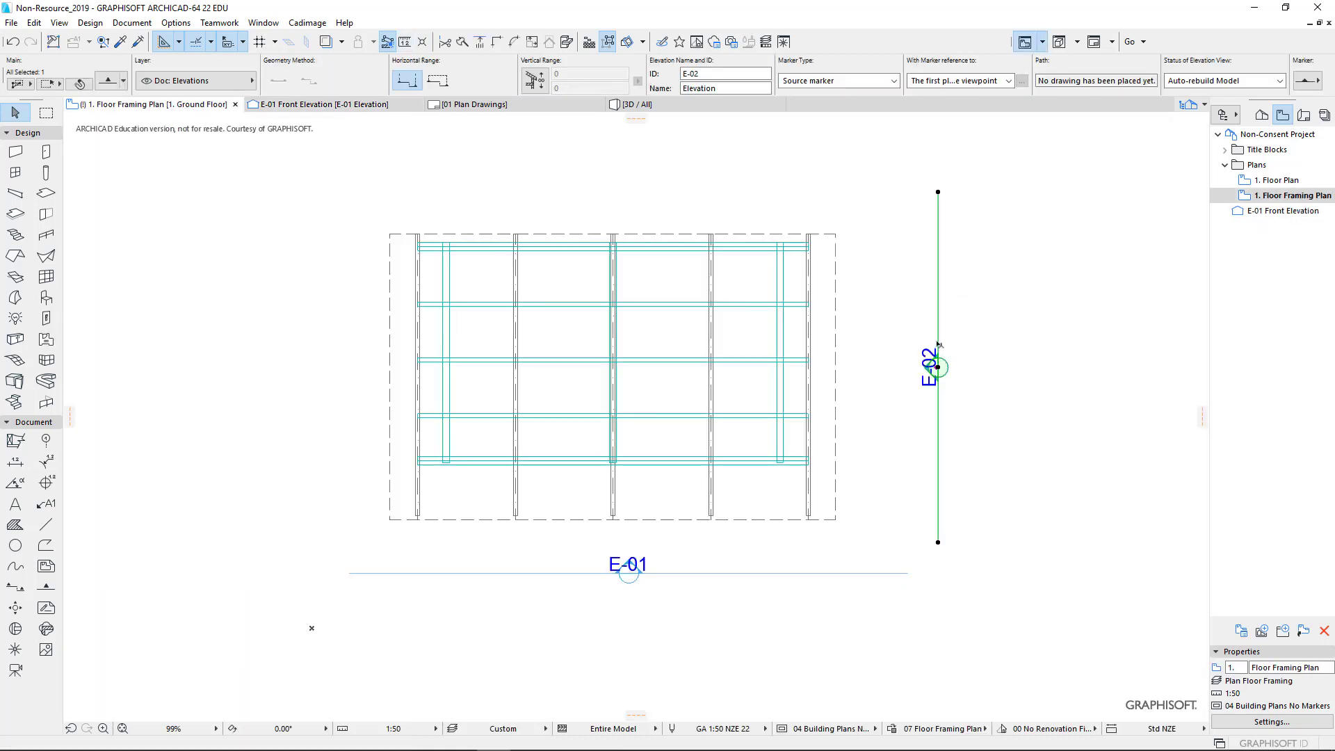
pyautogui.rightClick(940, 343)
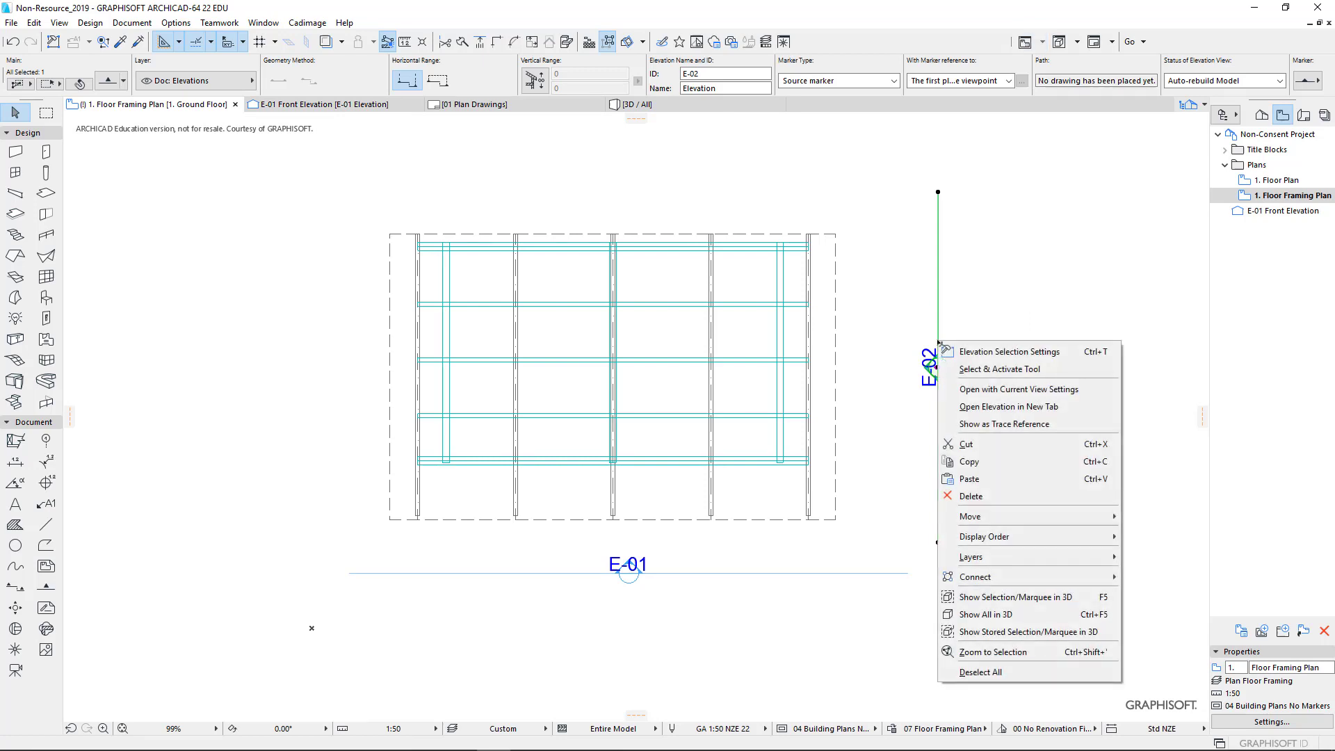
pyautogui.click(965, 391)
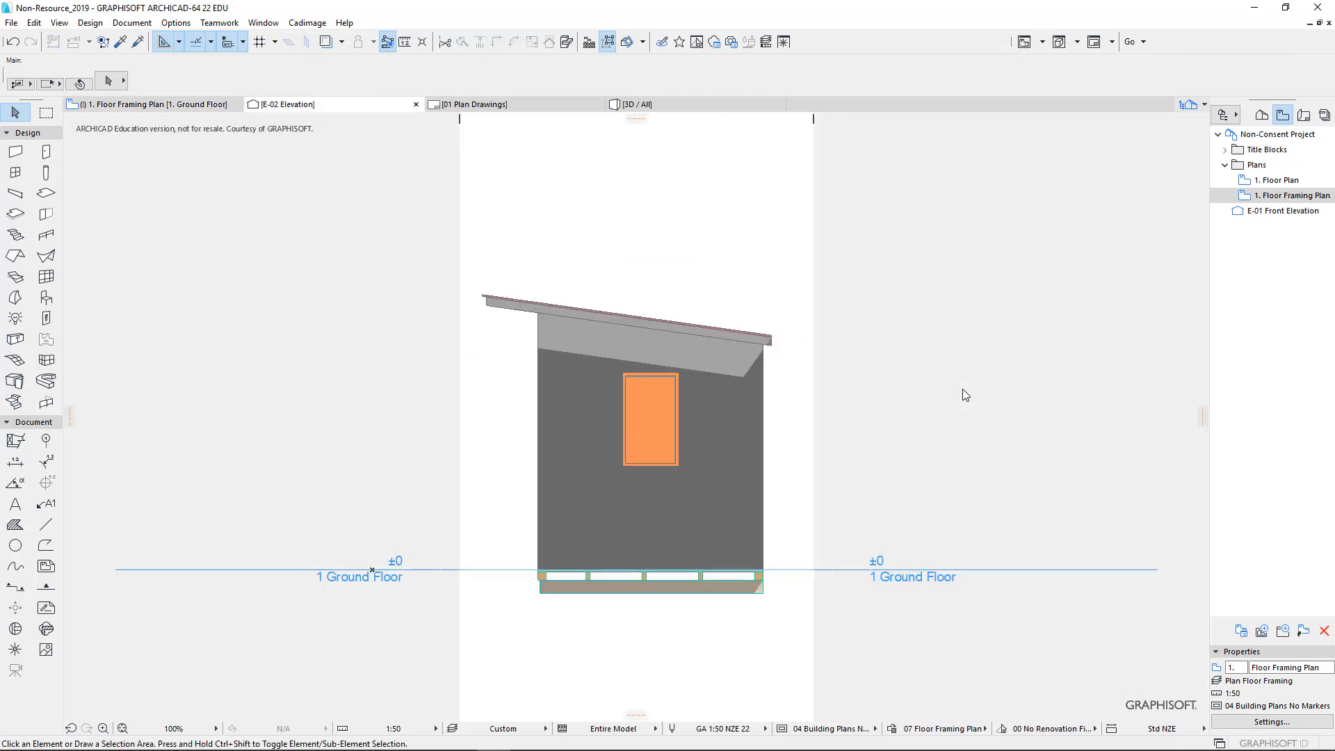
# Save it as view 'E-02 Right Elevation' with Current Zoom, then show the Layout Book.
pyautogui.rightClick(369, 112)
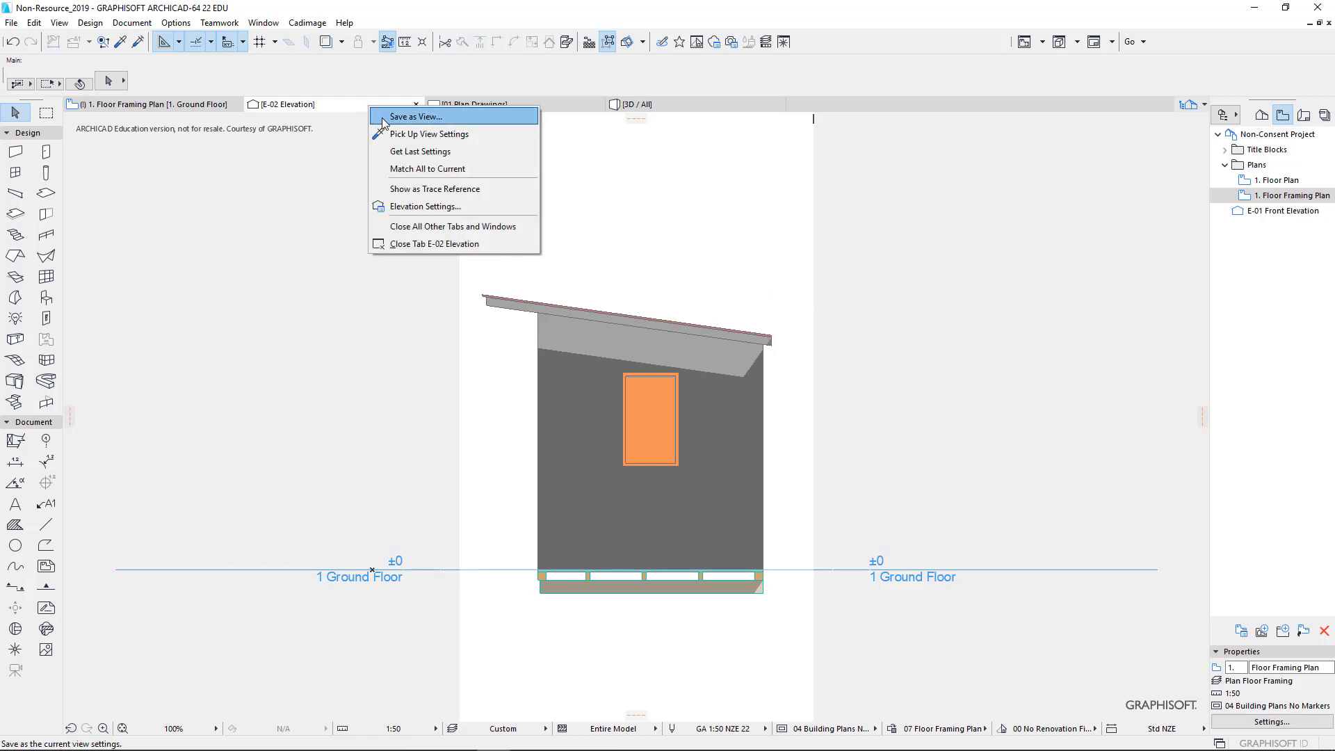
pyautogui.click(416, 116)
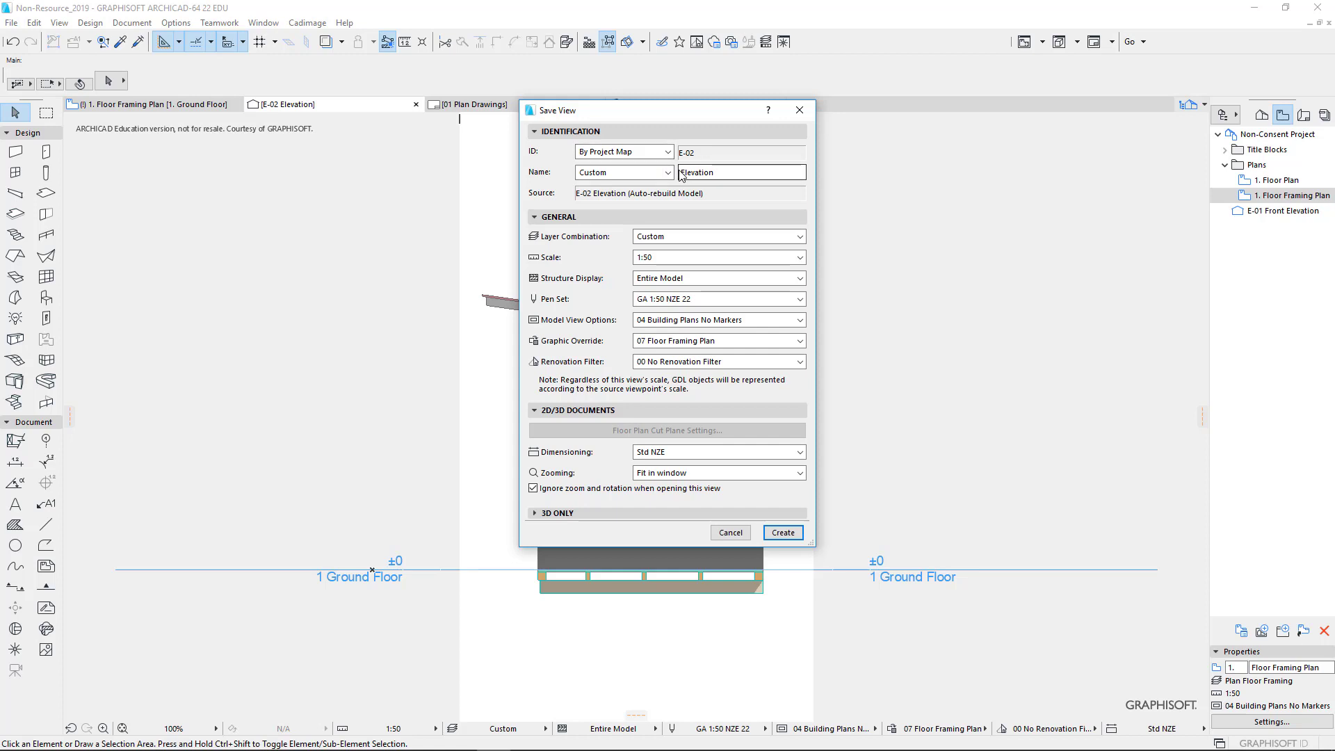
pyautogui.doubleClick(695, 172)
pyautogui.press('Home')
pyautogui.write('Righ ')
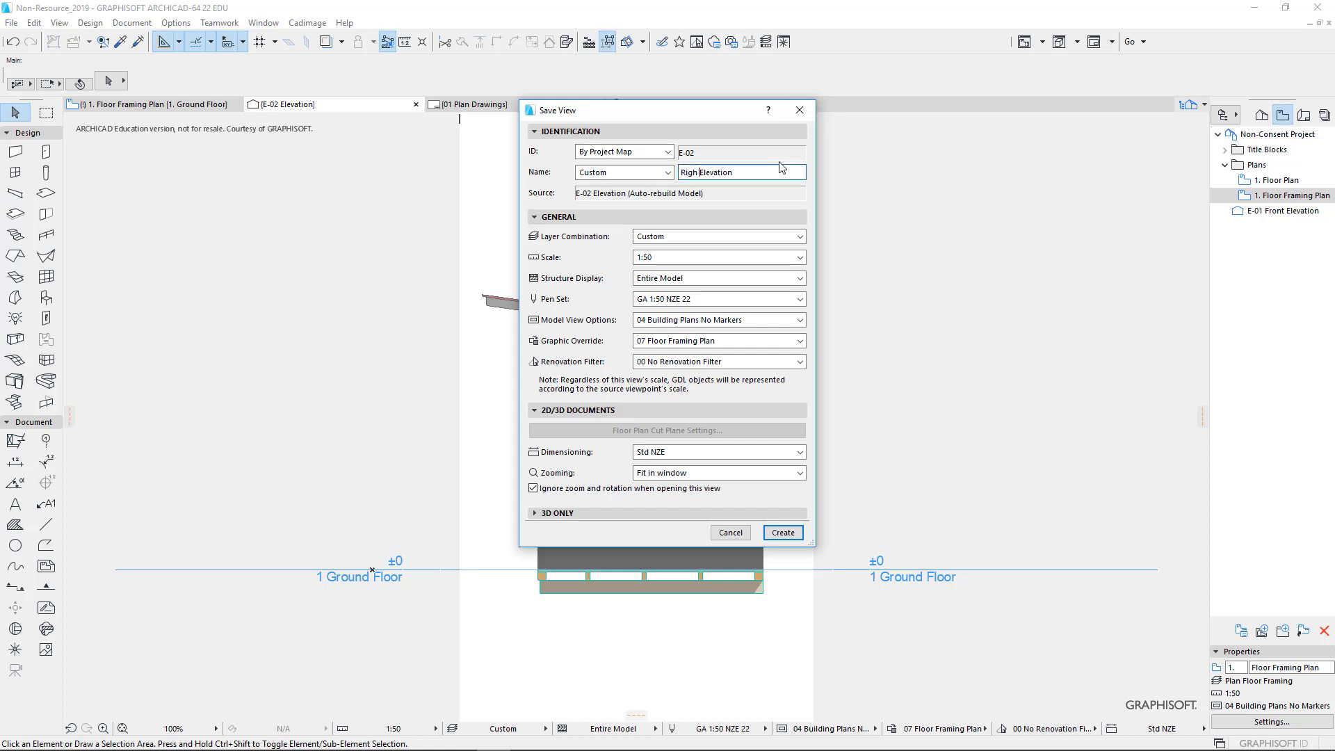
pyautogui.write('t')
pyautogui.click(775, 474)
pyautogui.click(773, 496)
pyautogui.click(787, 534)
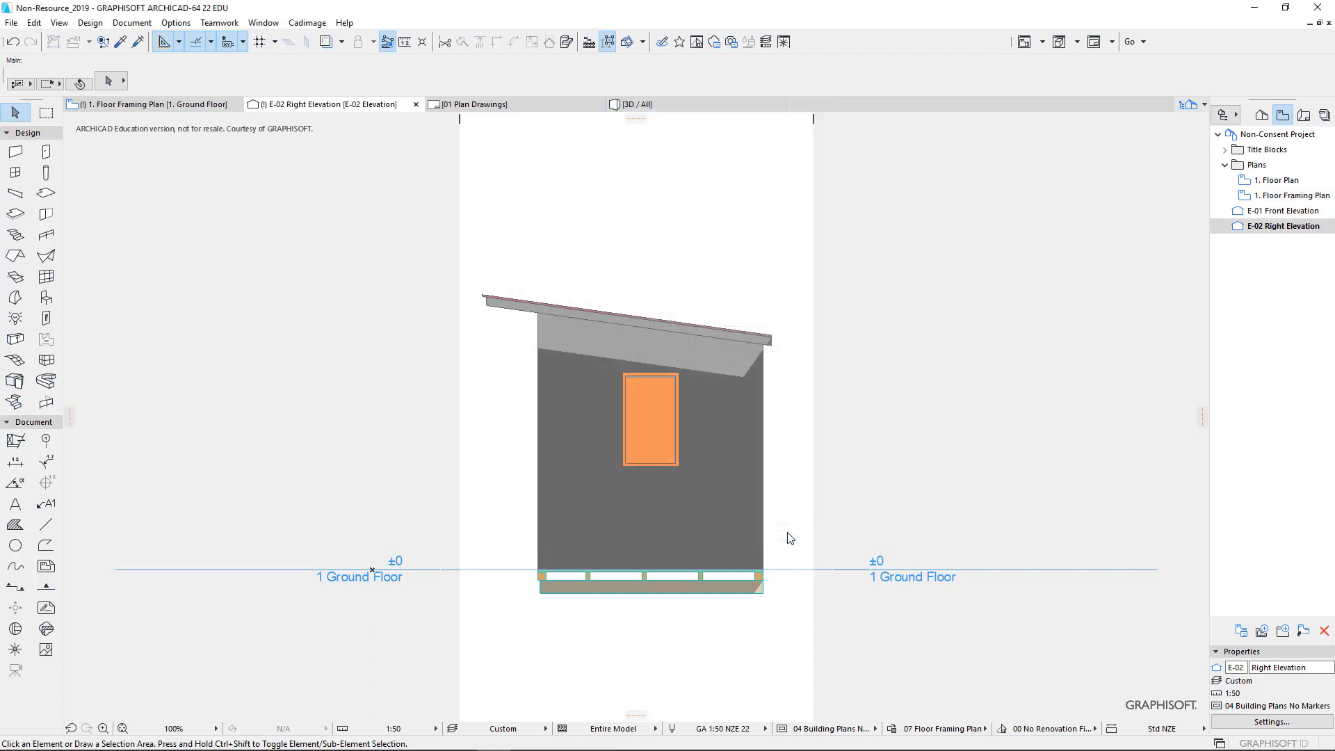
pyautogui.click(1268, 227)
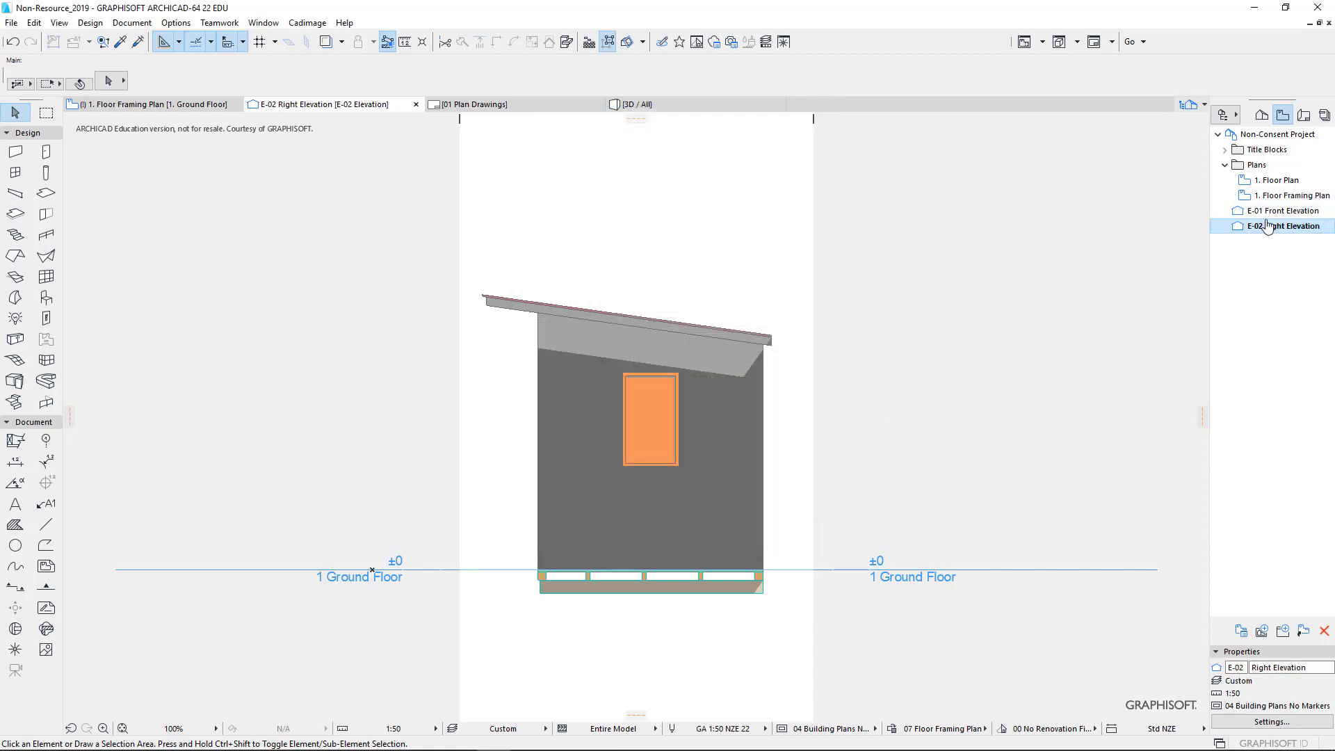
pyautogui.click(1303, 116)
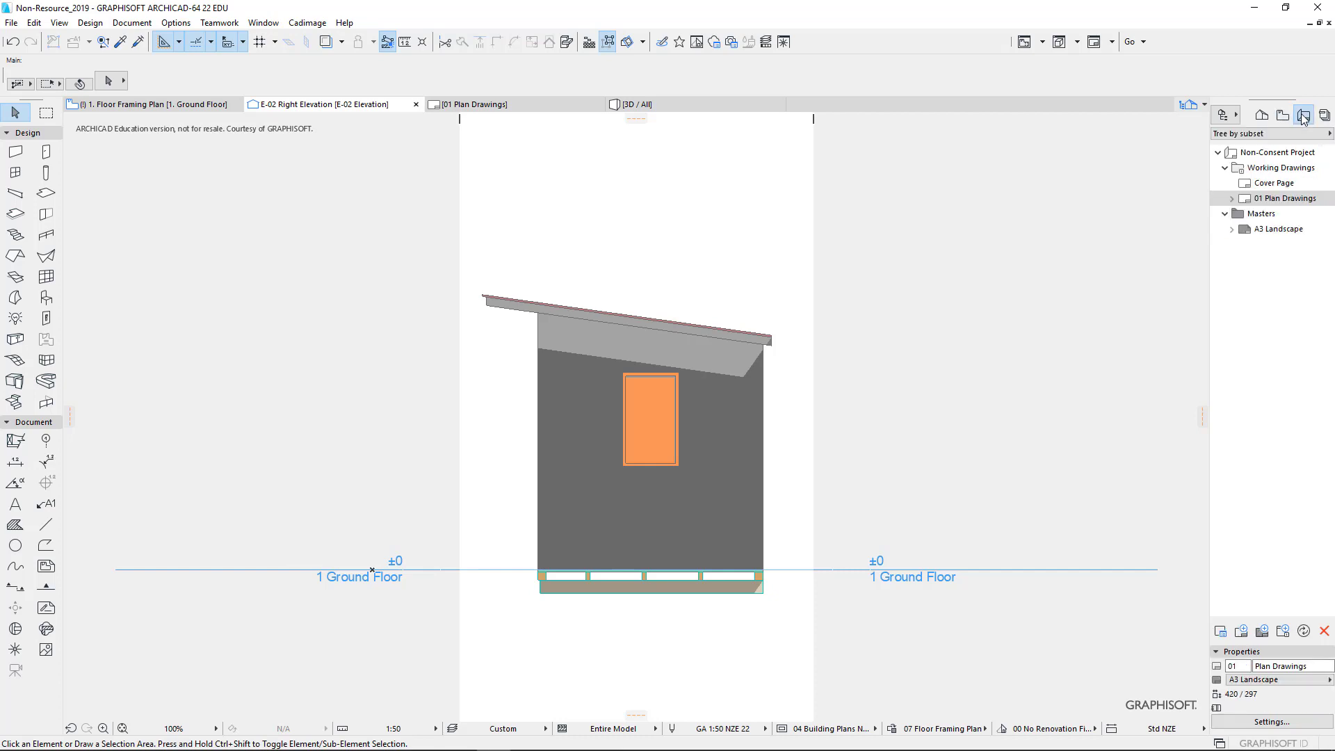
# Open 01 Plan Drawings and drag the E-01 Front Elevation view onto its upper middle.
pyautogui.doubleClick(1269, 203)
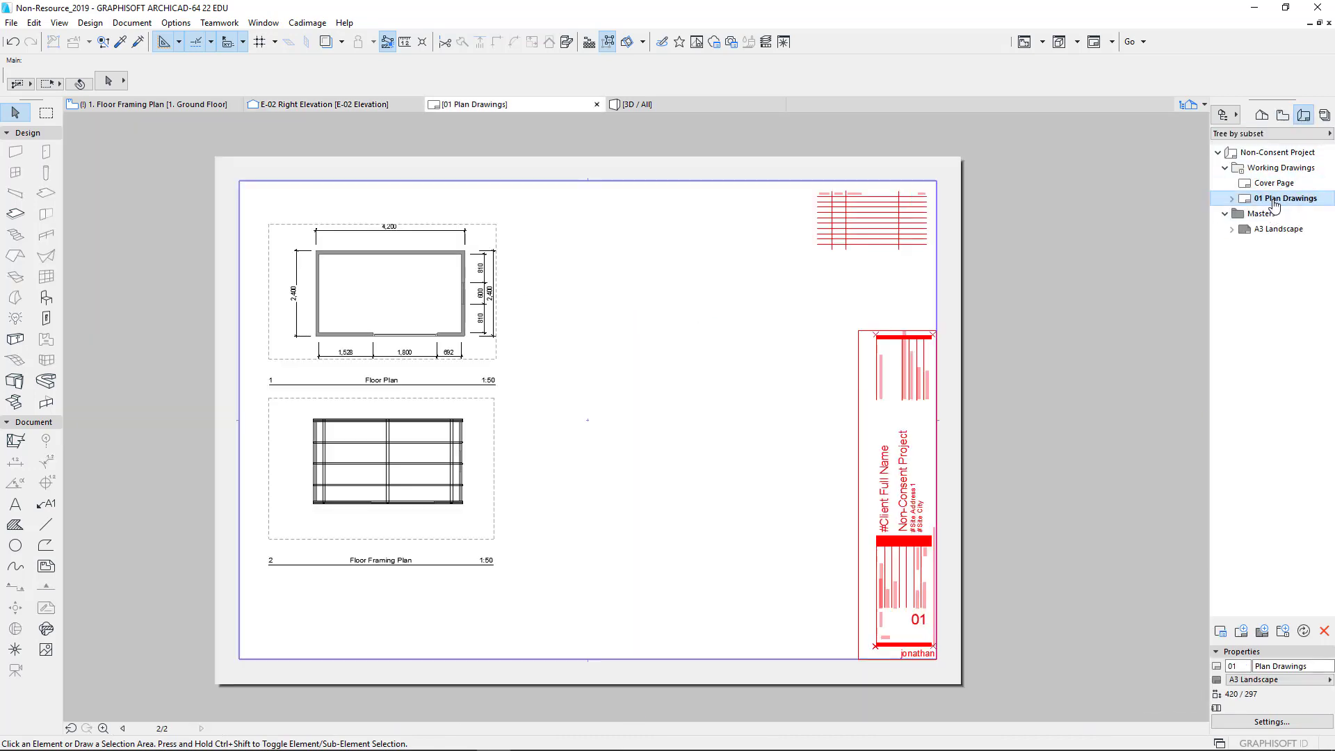
pyautogui.click(1283, 114)
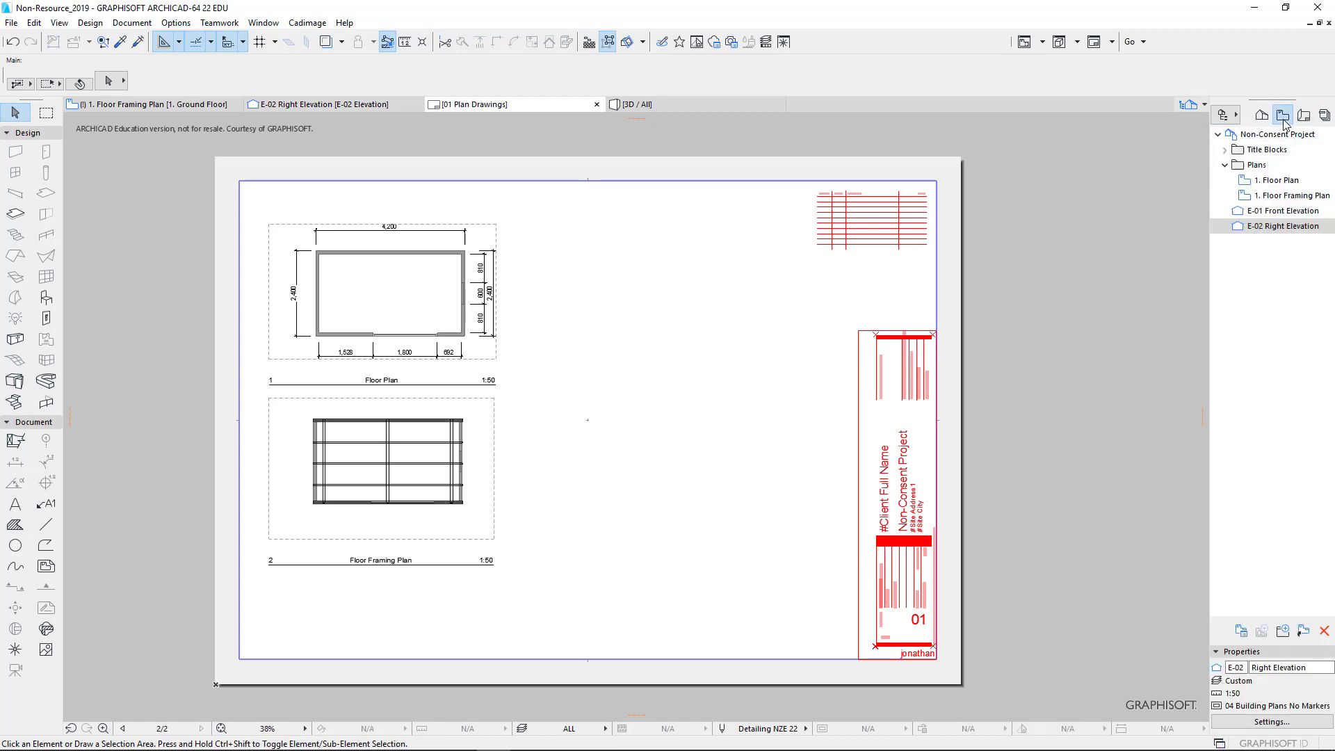
pyautogui.moveTo(1283, 210)
pyautogui.mouseDown()
pyautogui.moveTo(1111, 212)
pyautogui.moveTo(644, 299)
pyautogui.moveTo(667, 285)
pyautogui.moveTo(310, 263)
pyautogui.moveTo(487, 285)
pyautogui.moveTo(584, 273)
pyautogui.moveTo(596, 295)
pyautogui.mouseUp()
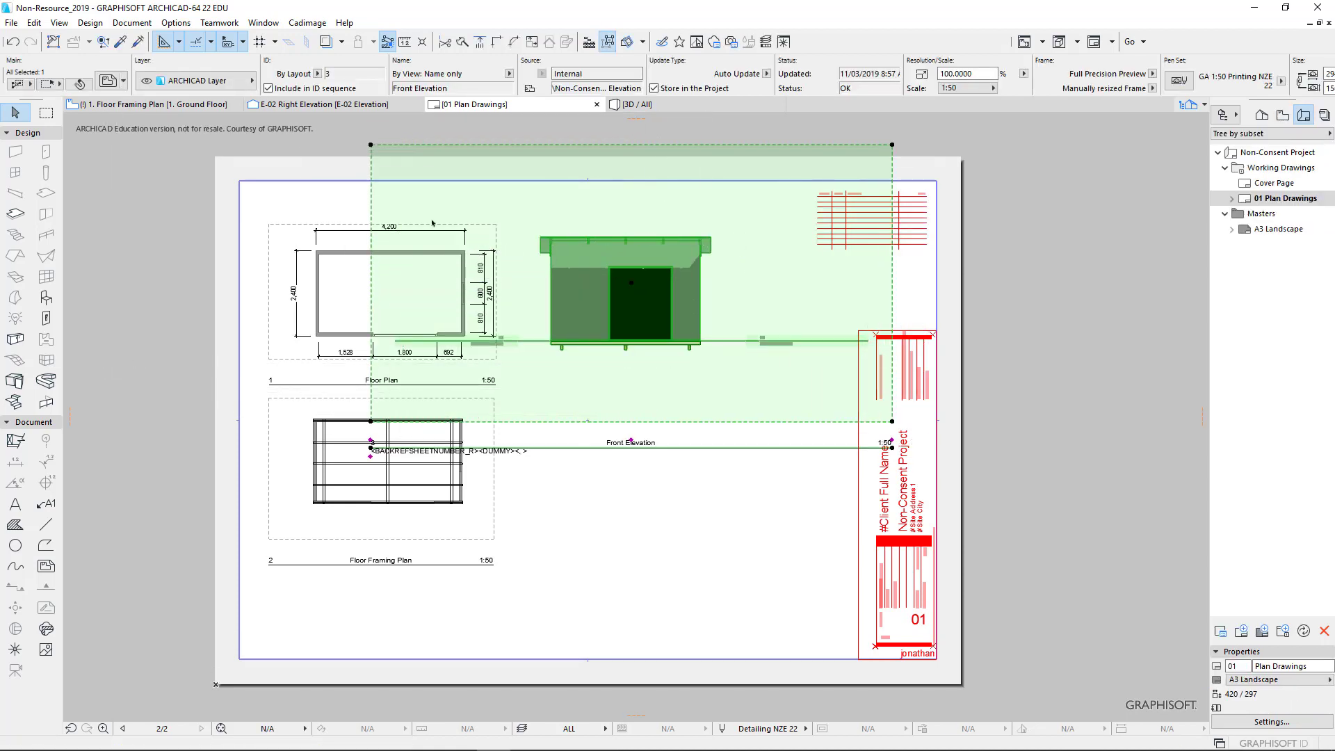
# Trim the Front Elevation frame's left, right, bottom and top edges close to the building.
pyautogui.click(371, 200)
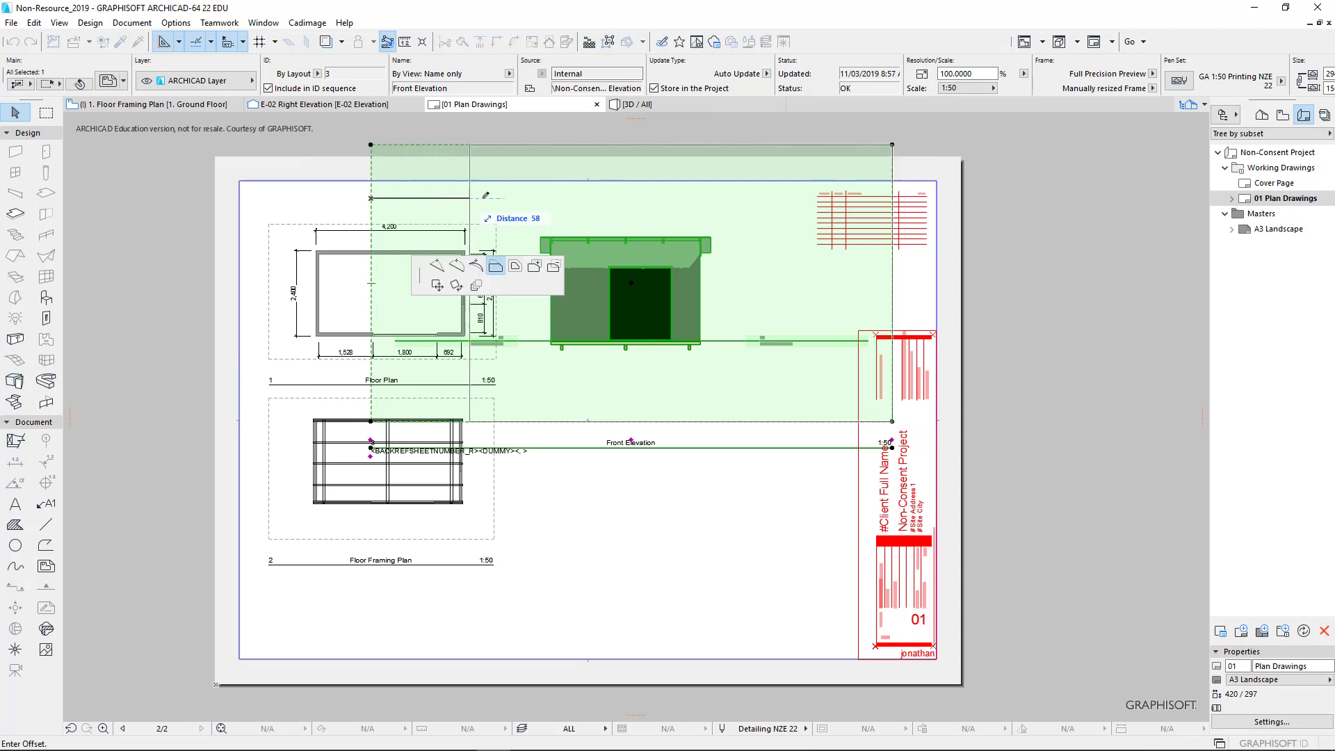
pyautogui.click(526, 196)
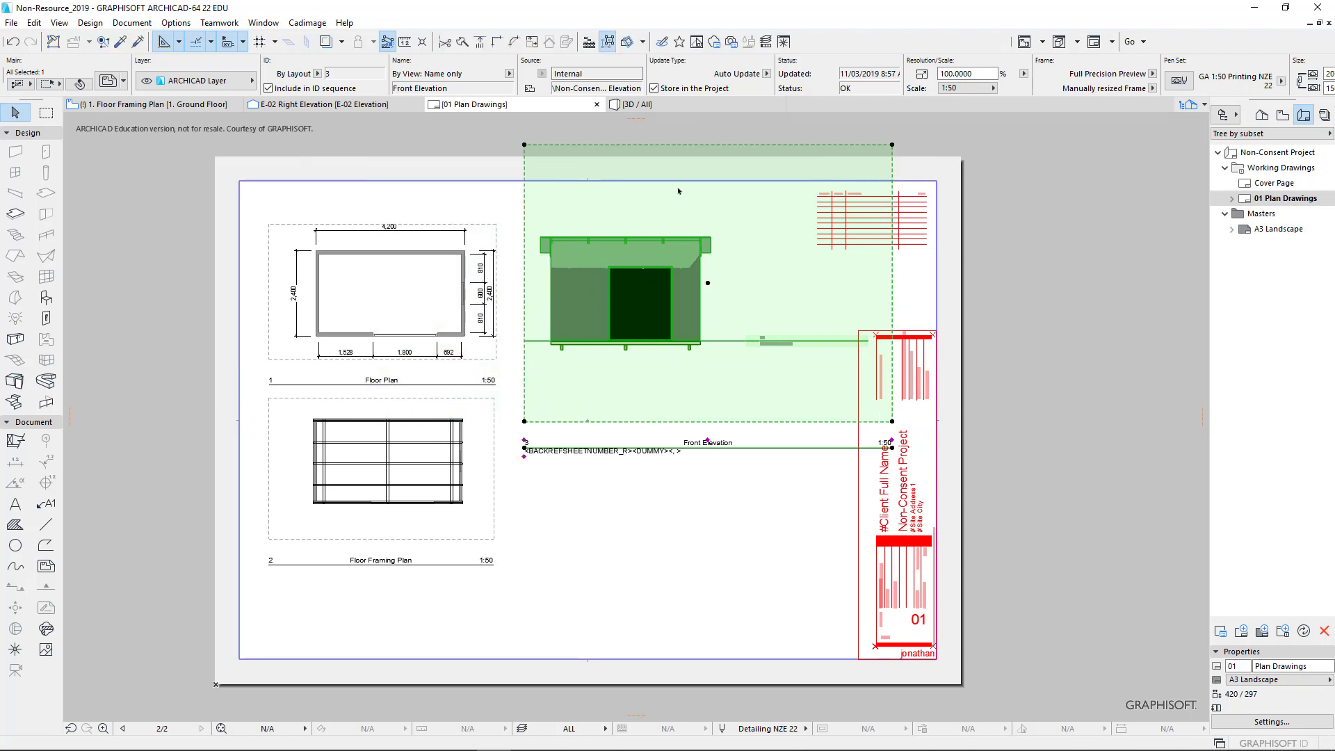
pyautogui.click(893, 262)
pyautogui.click(736, 351)
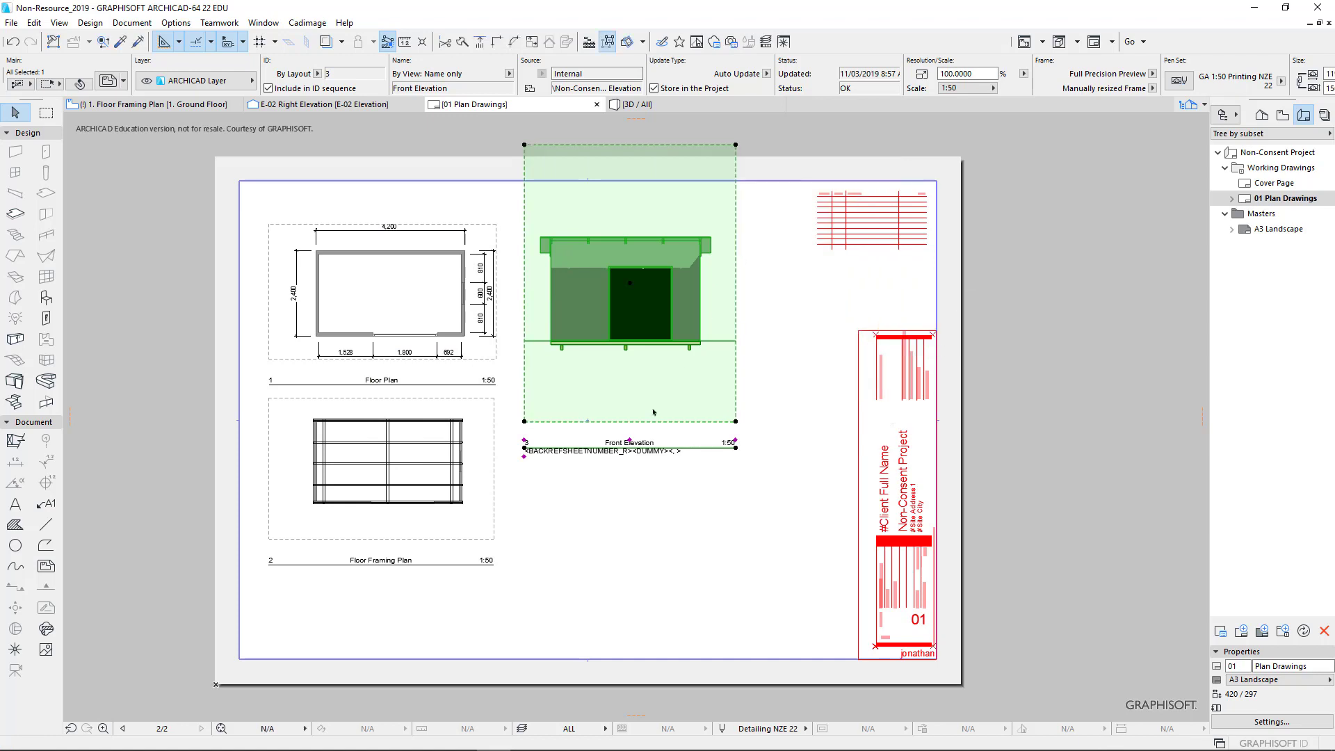
pyautogui.click(649, 421)
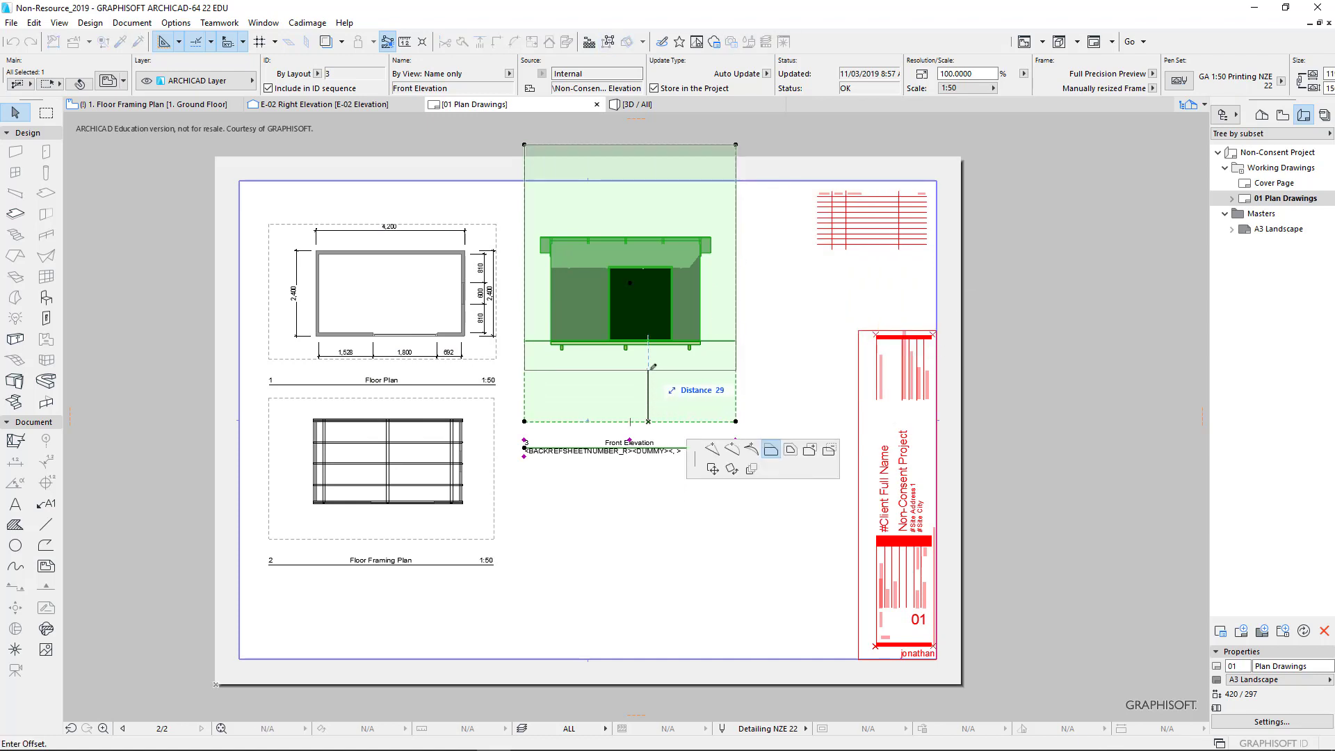
pyautogui.click(652, 369)
pyautogui.click(643, 144)
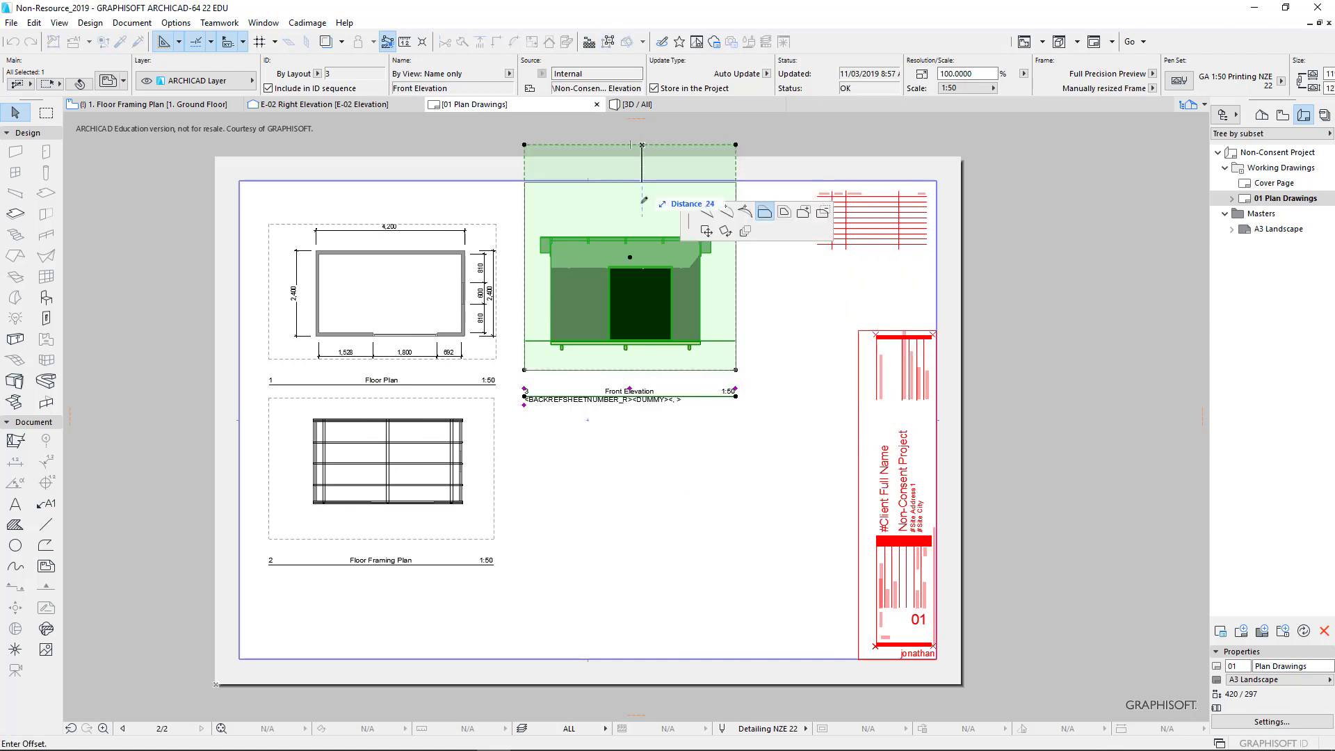
pyautogui.click(647, 212)
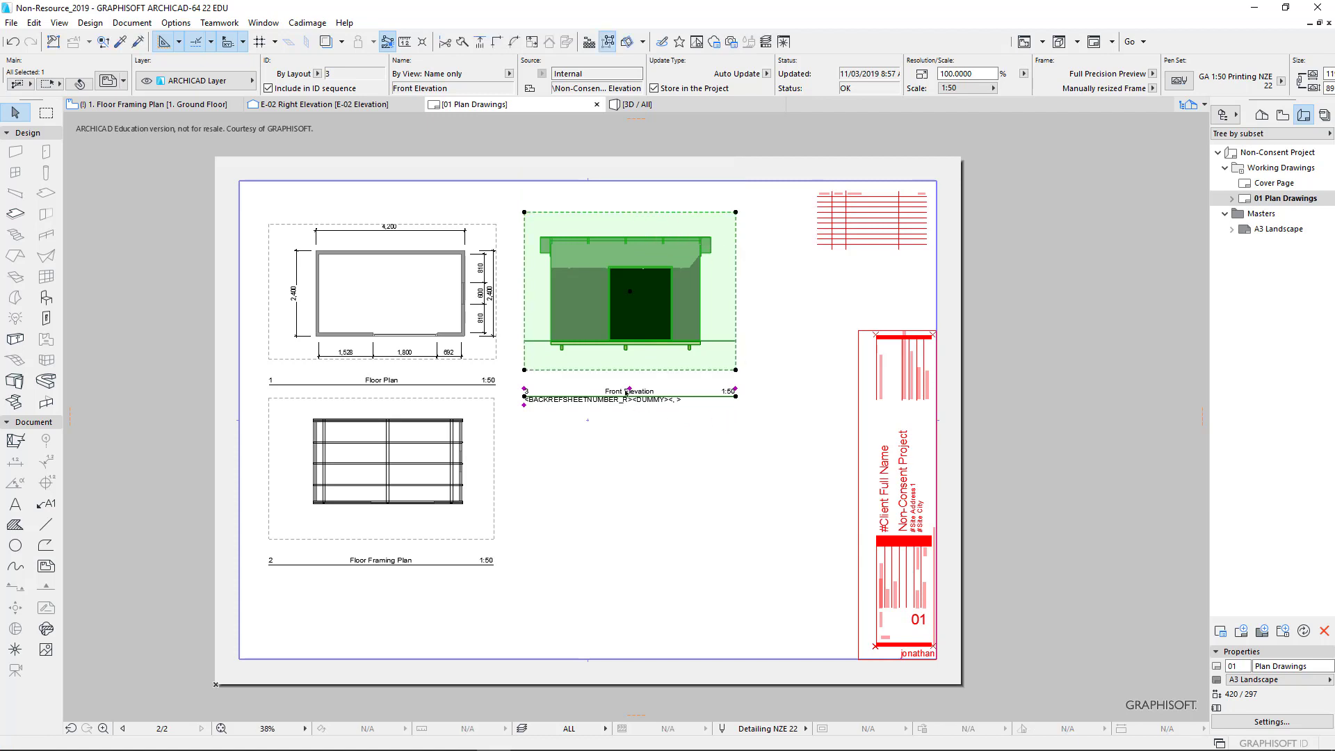
pyautogui.click(601, 406)
pyautogui.click(599, 327)
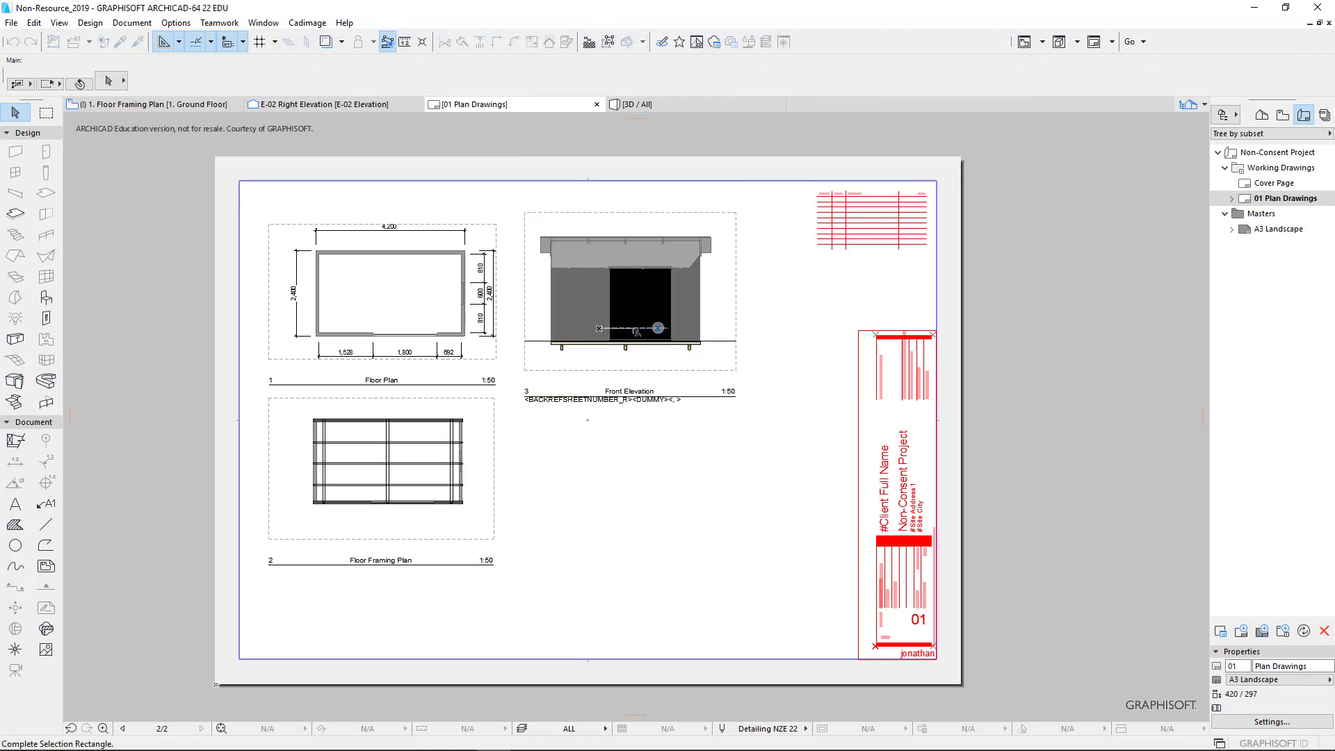
pyautogui.click(598, 408)
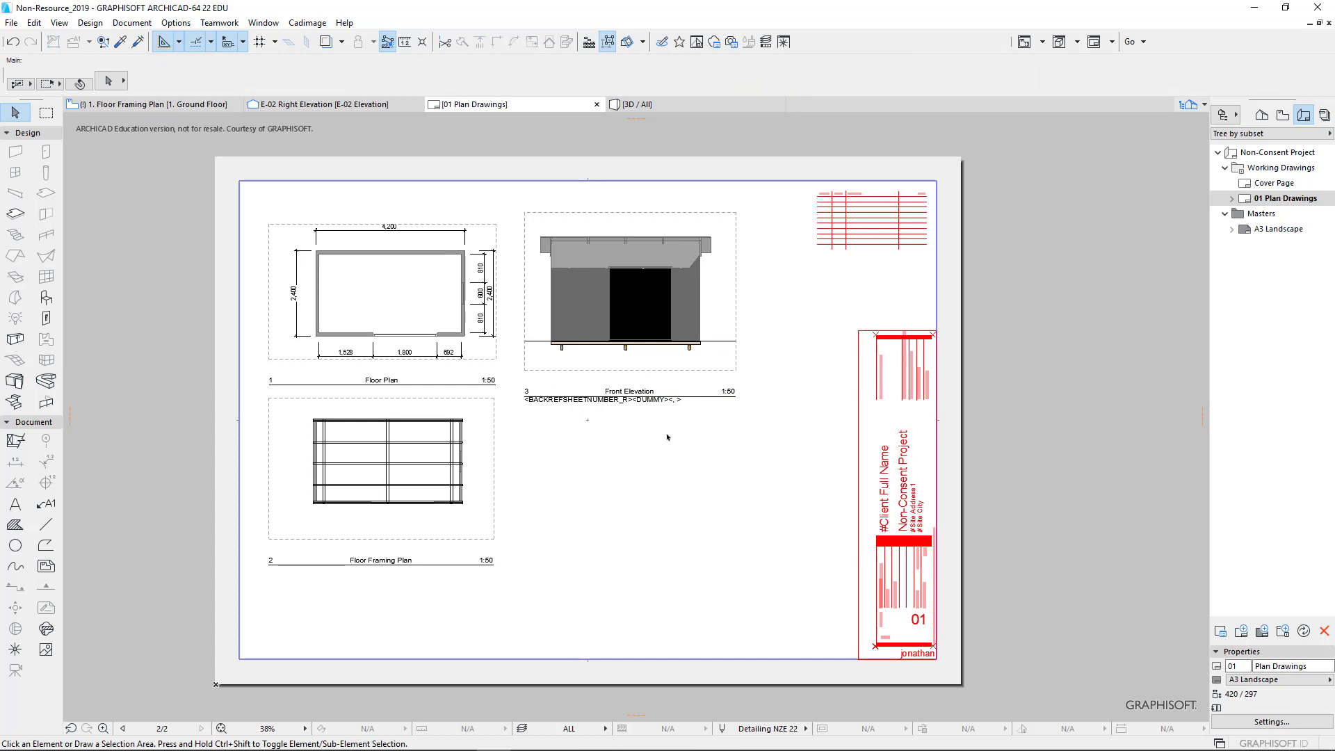
# Drop the E-02 Right Elevation view below the Front Elevation and trim its frame's right edge.
pyautogui.click(1283, 115)
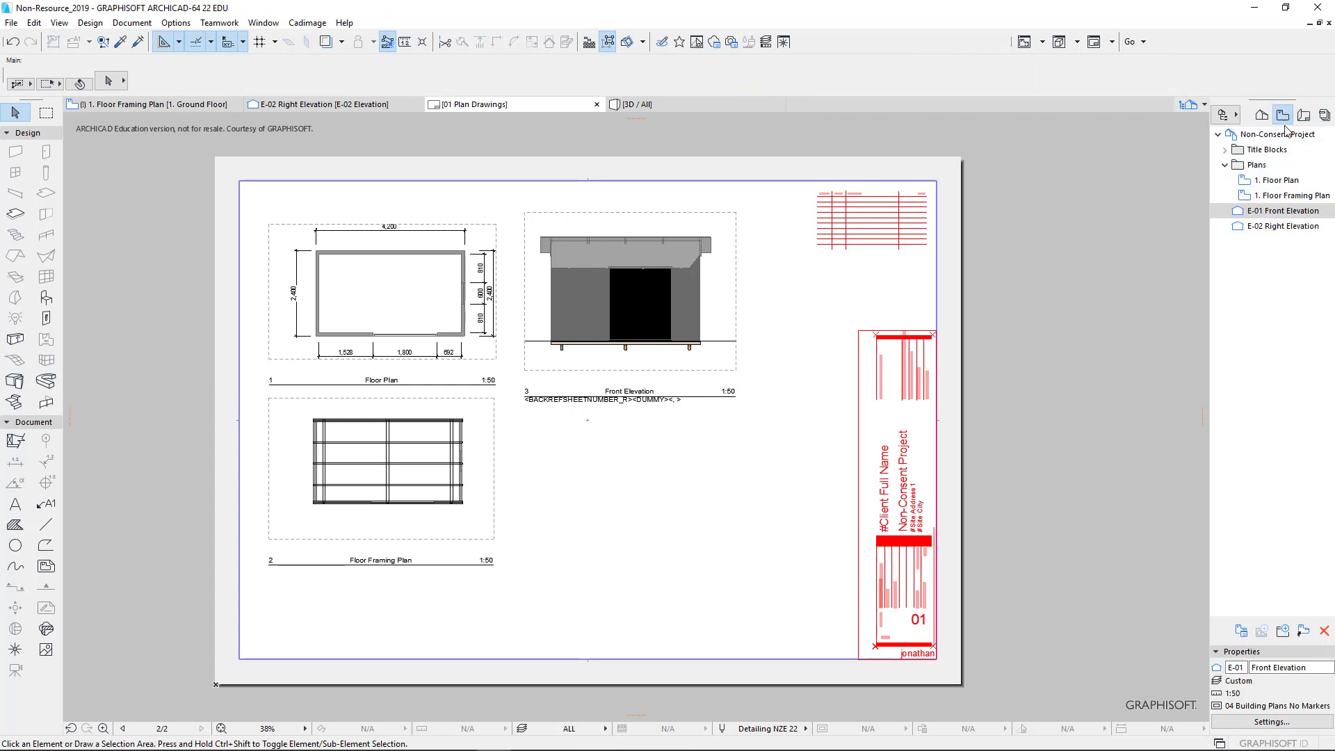
pyautogui.moveTo(1283, 226)
pyautogui.mouseDown()
pyautogui.moveTo(647, 465)
pyautogui.moveTo(611, 495)
pyautogui.mouseUp()
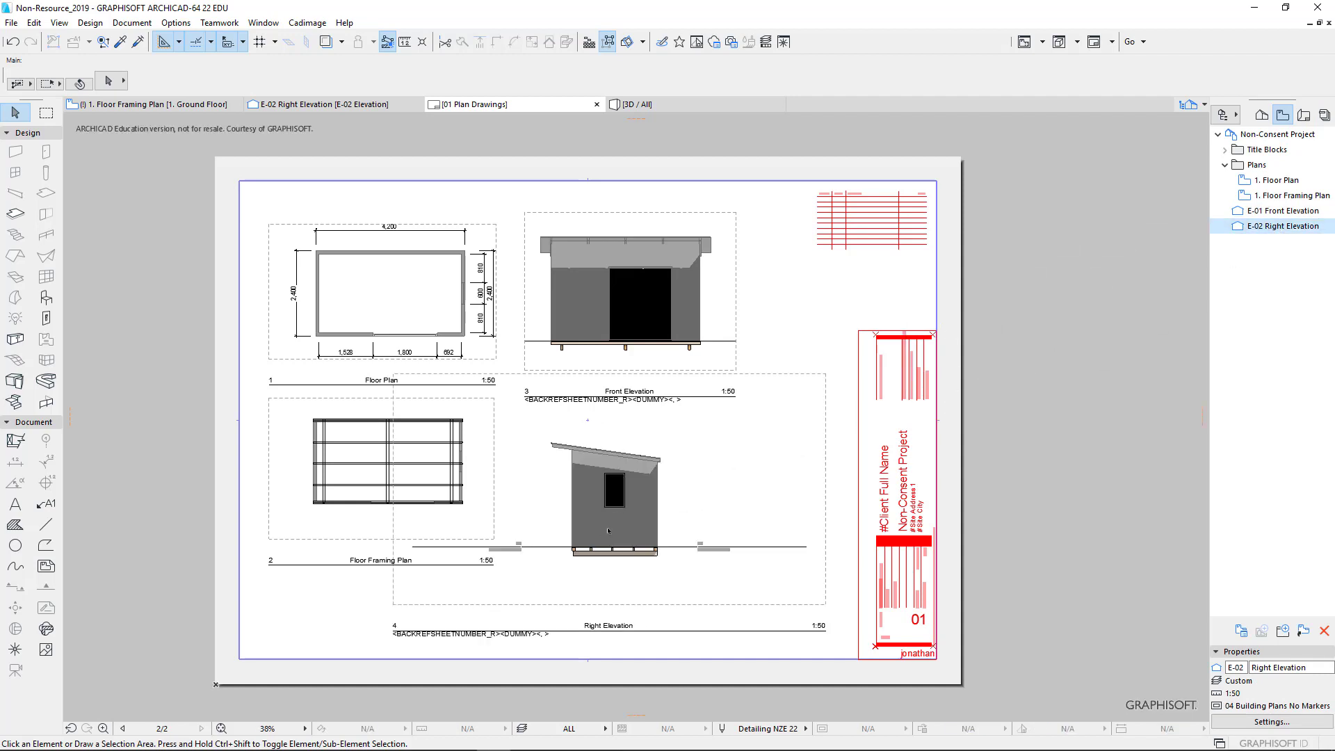
pyautogui.click(826, 521)
pyautogui.click(826, 516)
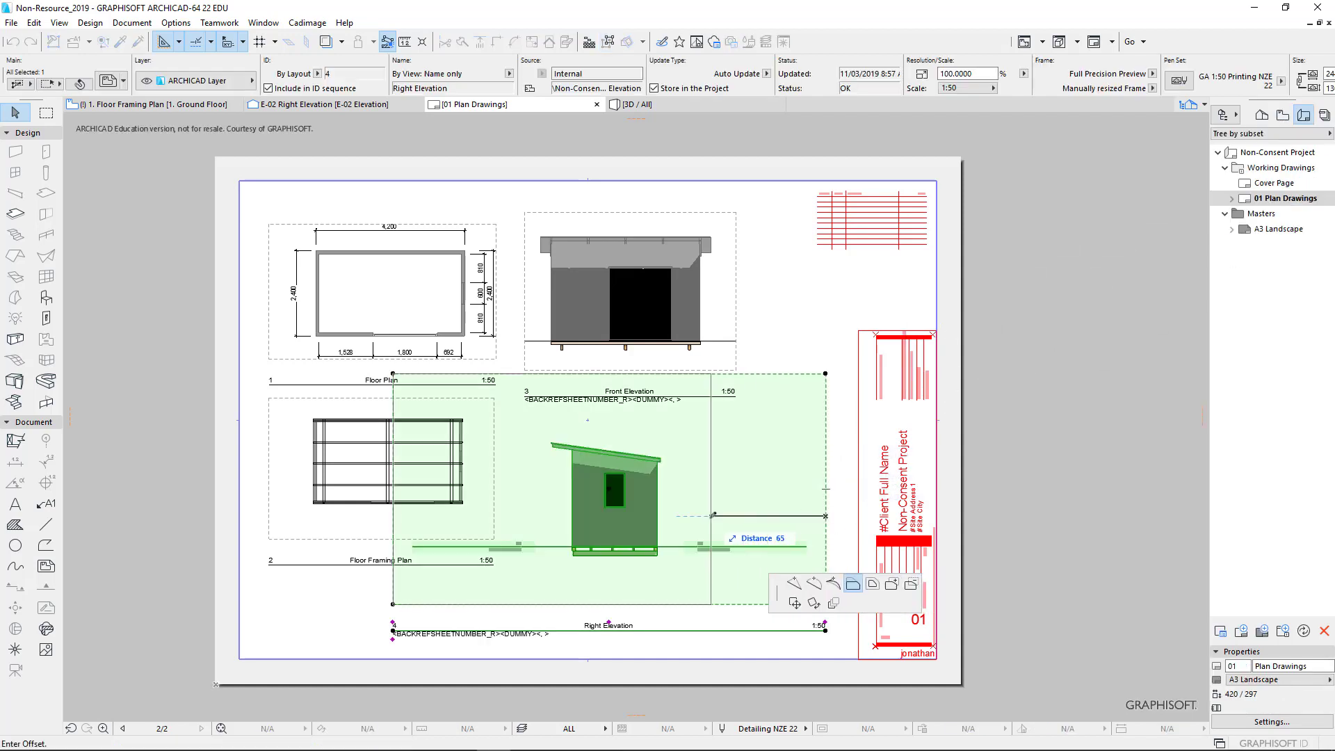
pyautogui.click(691, 518)
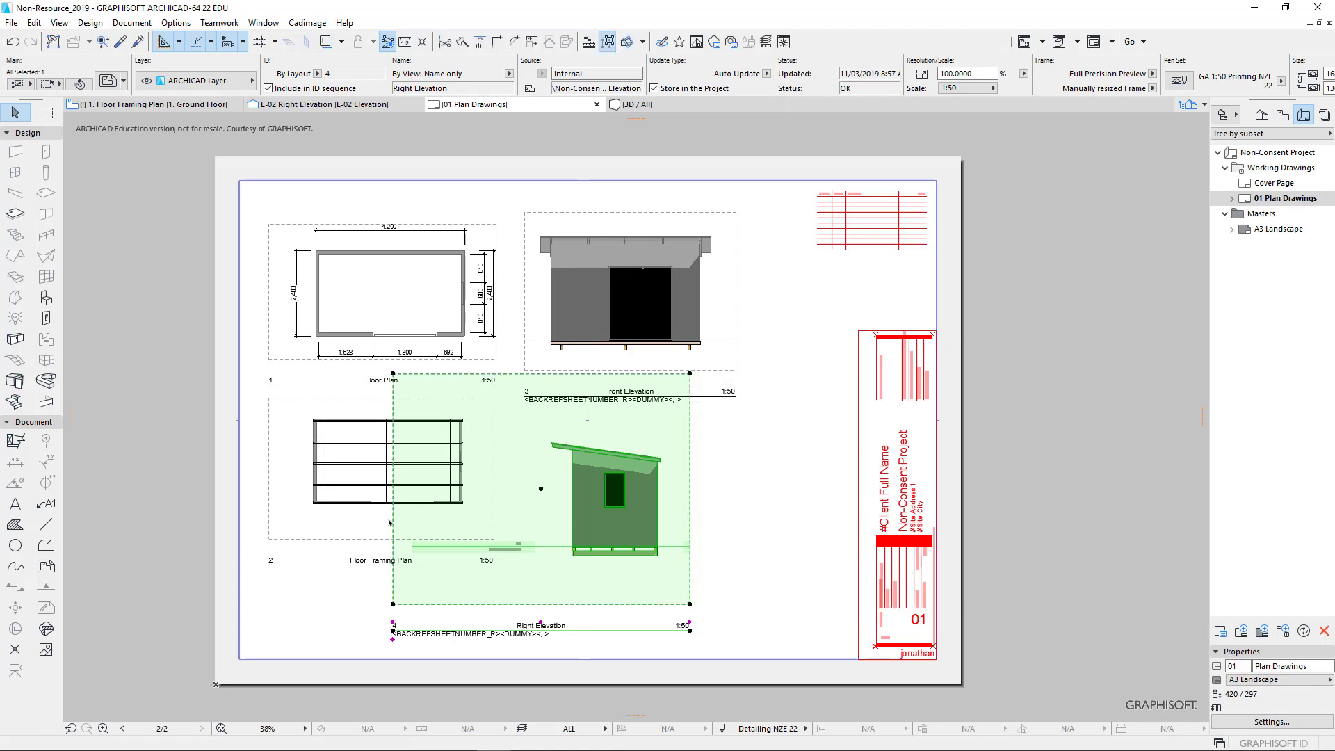
# Crop the Right Elevation frame's left and top edges and move it to the sheet's lower right.
pyautogui.click(394, 522)
pyautogui.click(491, 596)
pyautogui.click(532, 459)
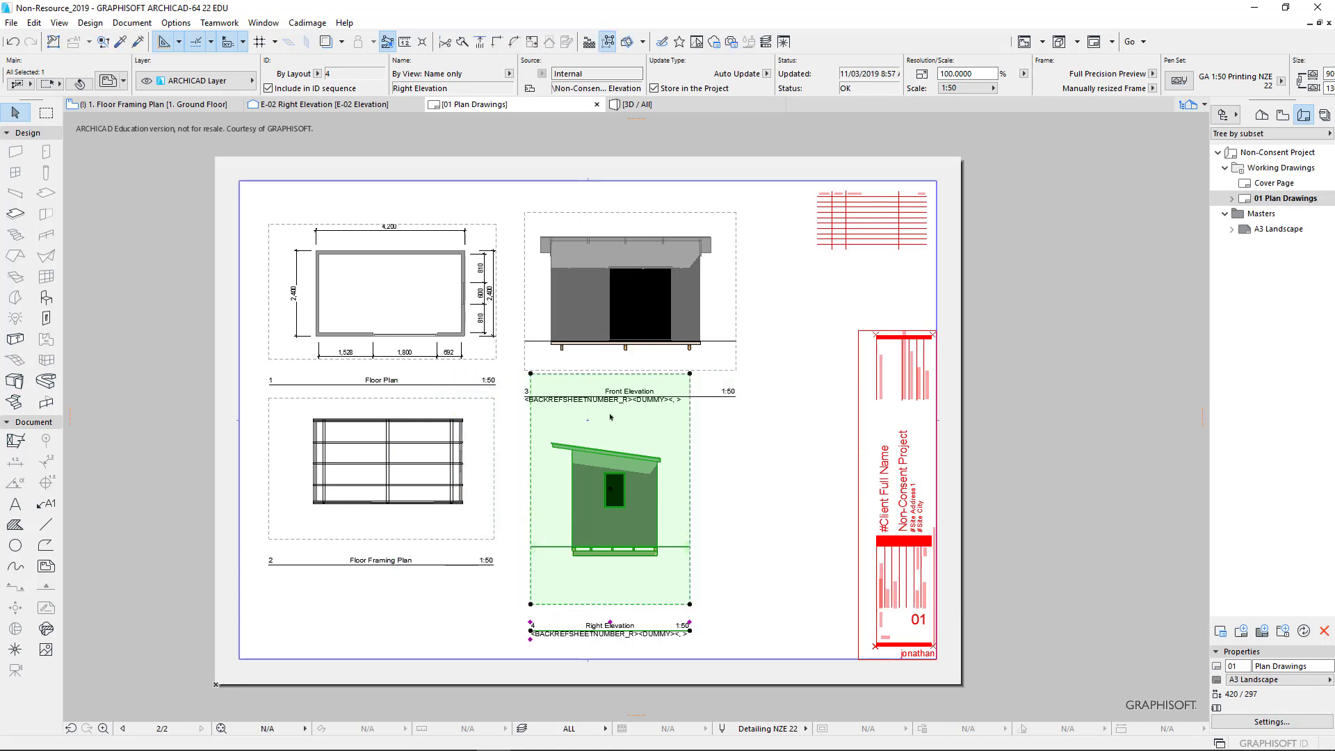
pyautogui.click(624, 376)
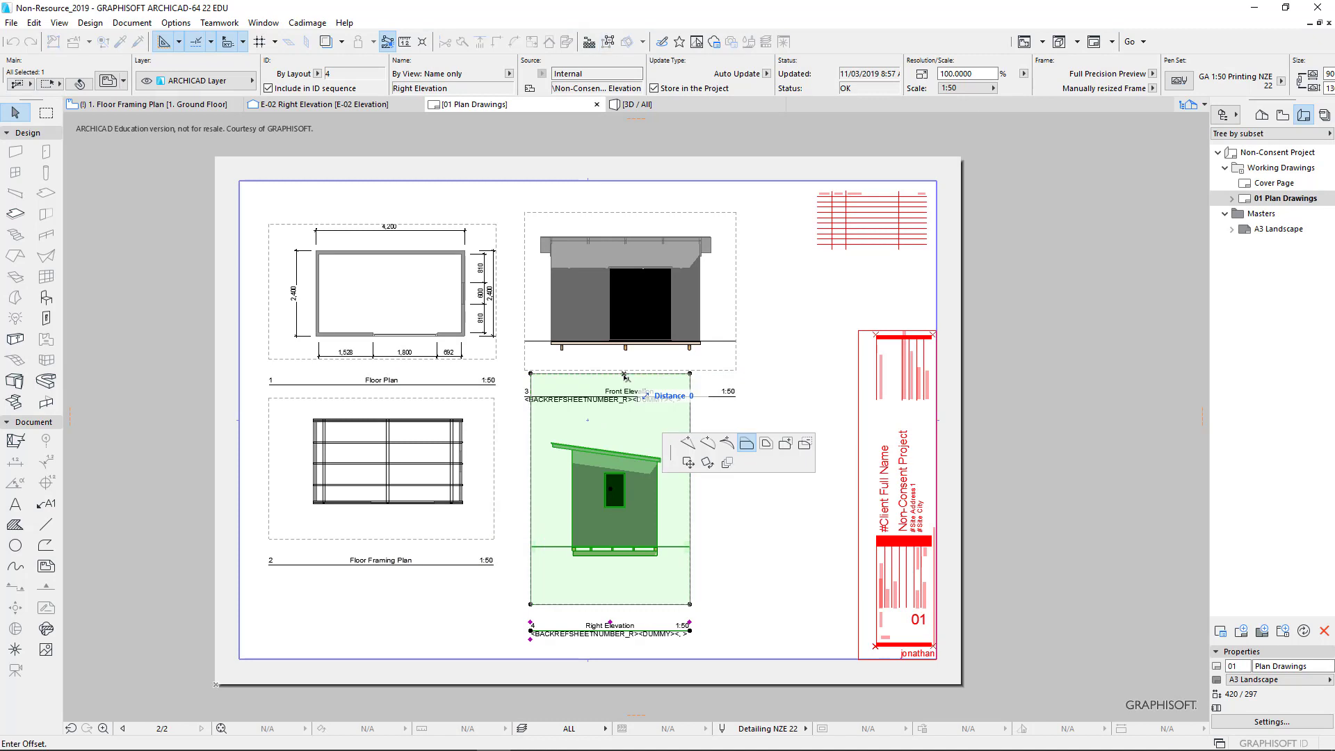
pyautogui.click(622, 432)
pyautogui.click(658, 461)
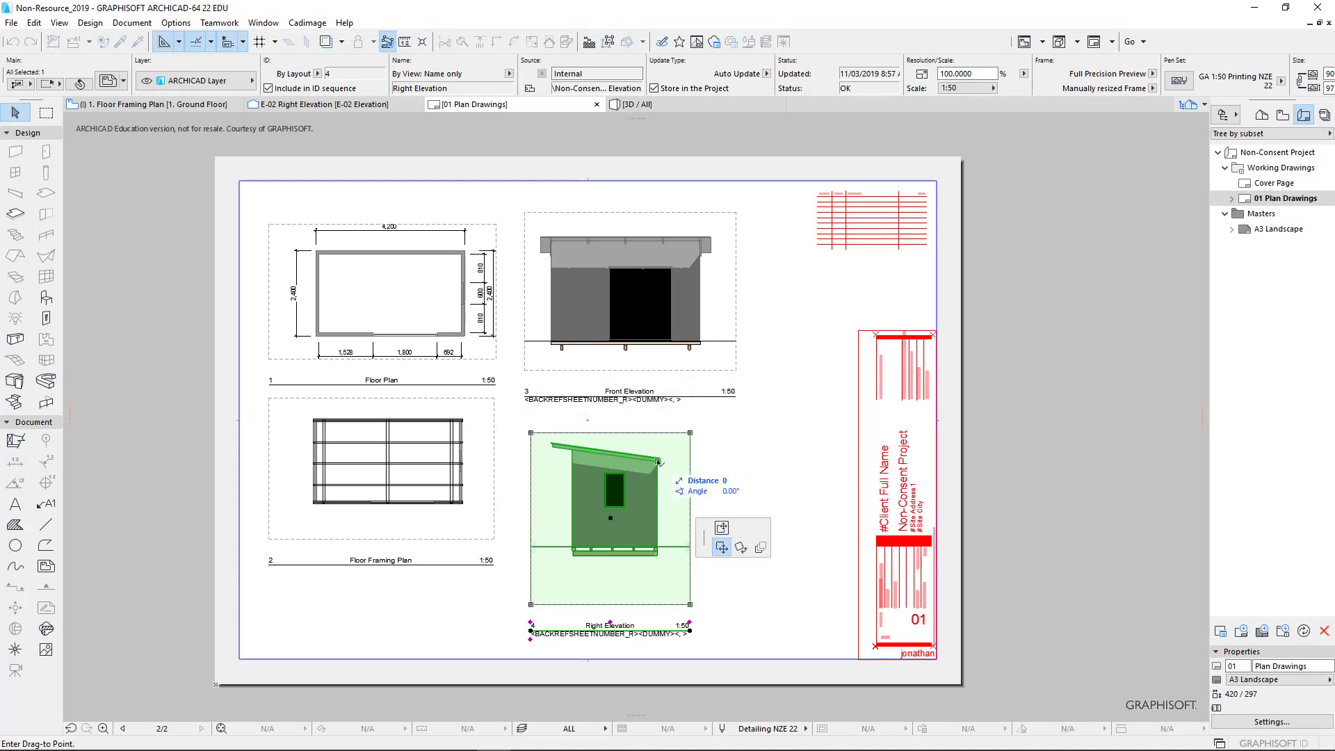
pyautogui.click(807, 444)
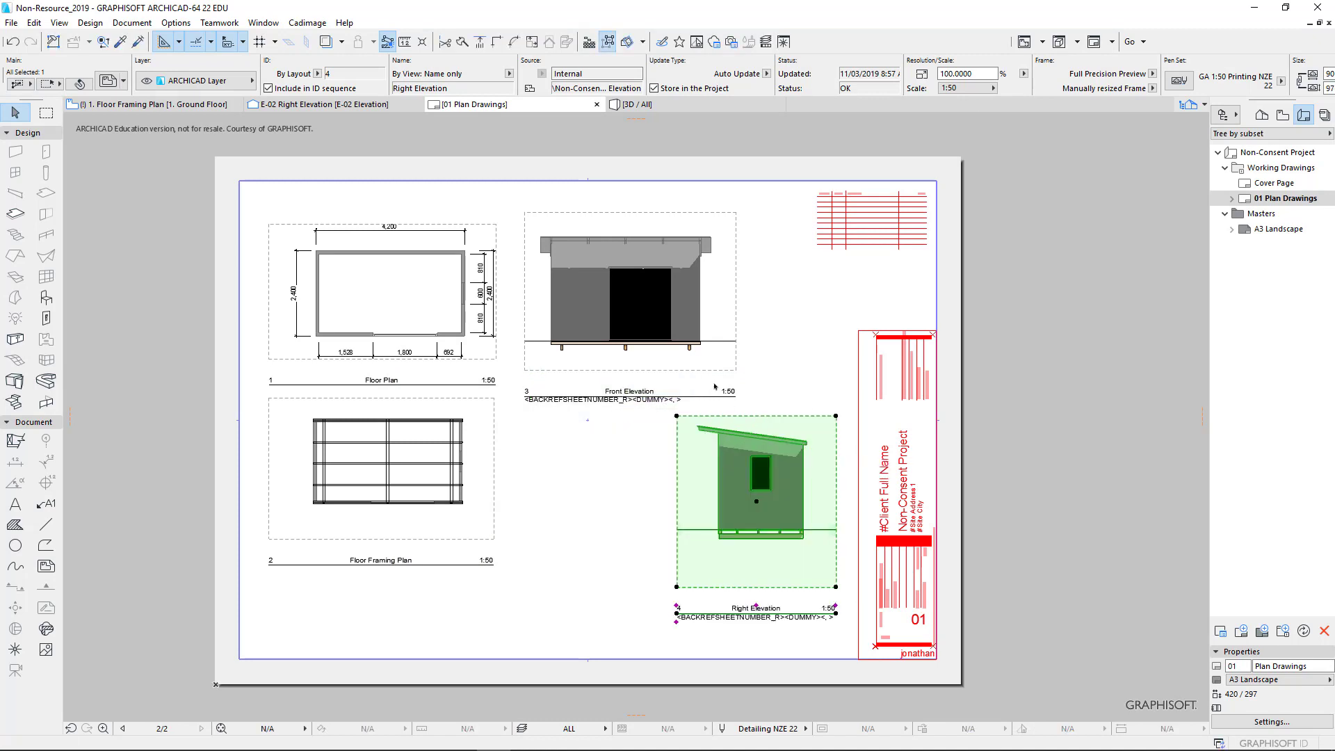
# Move the Front Elevation drawing down beside the Right Elevation.
pyautogui.click(588, 426)
pyautogui.click(657, 342)
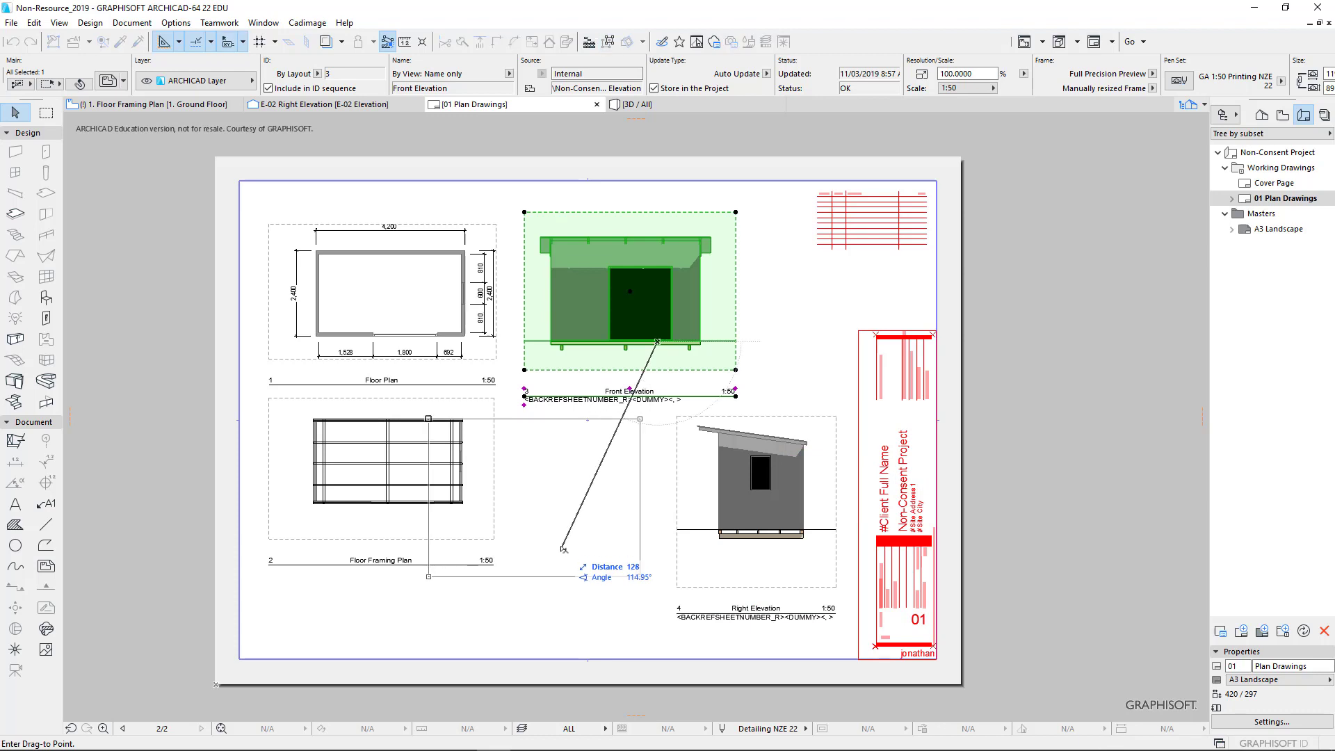
pyautogui.click(598, 546)
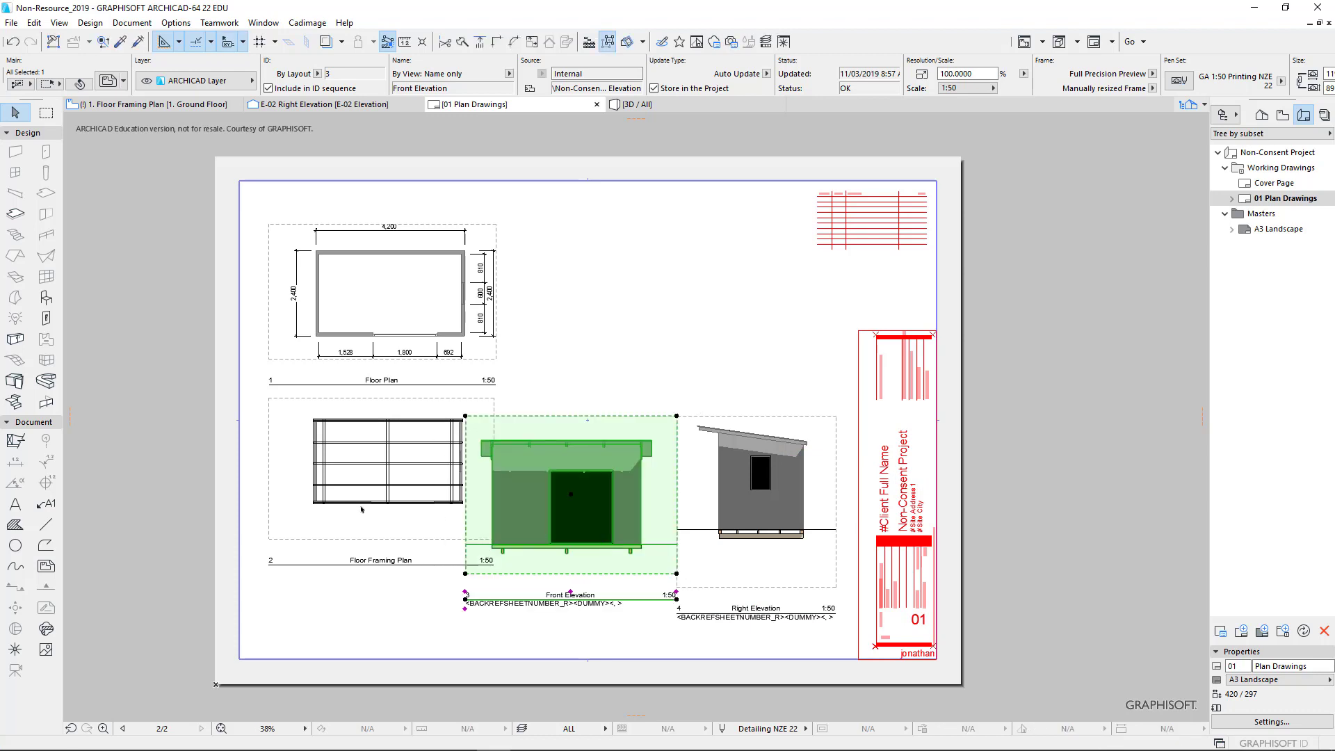
# Move the Floor Framing Plan to the top right, beside the floor plan.
pyautogui.click(313, 503)
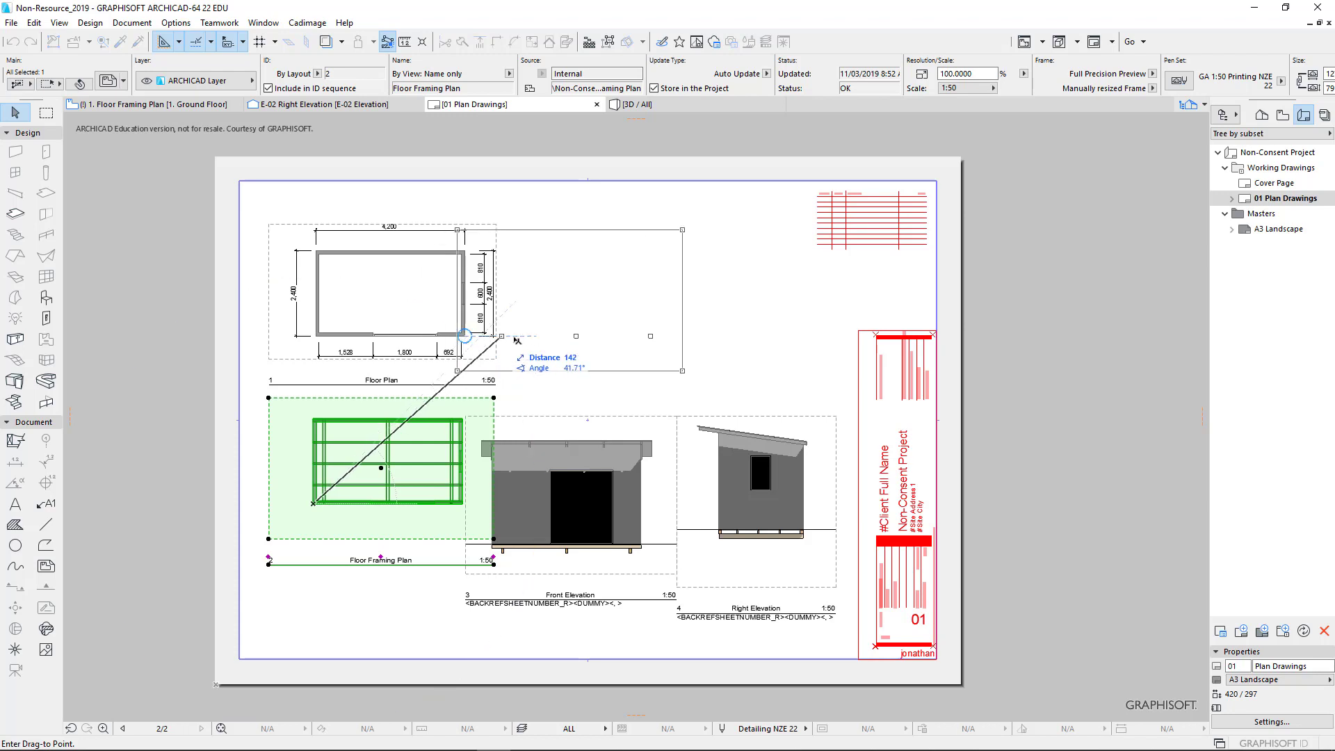
pyautogui.click(564, 336)
pyautogui.press('Escape')
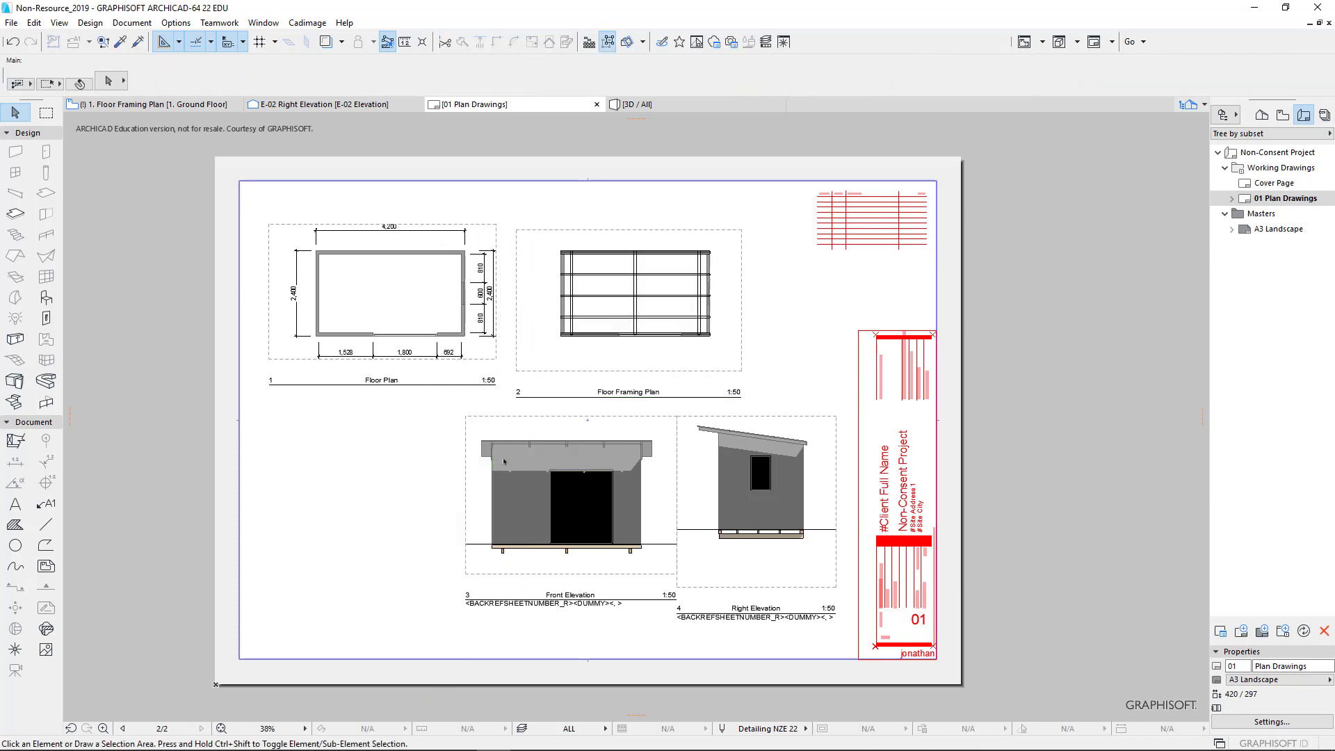
# Select both the Front and Right Elevation drawings with a selection rectangle.
pyautogui.click(471, 460)
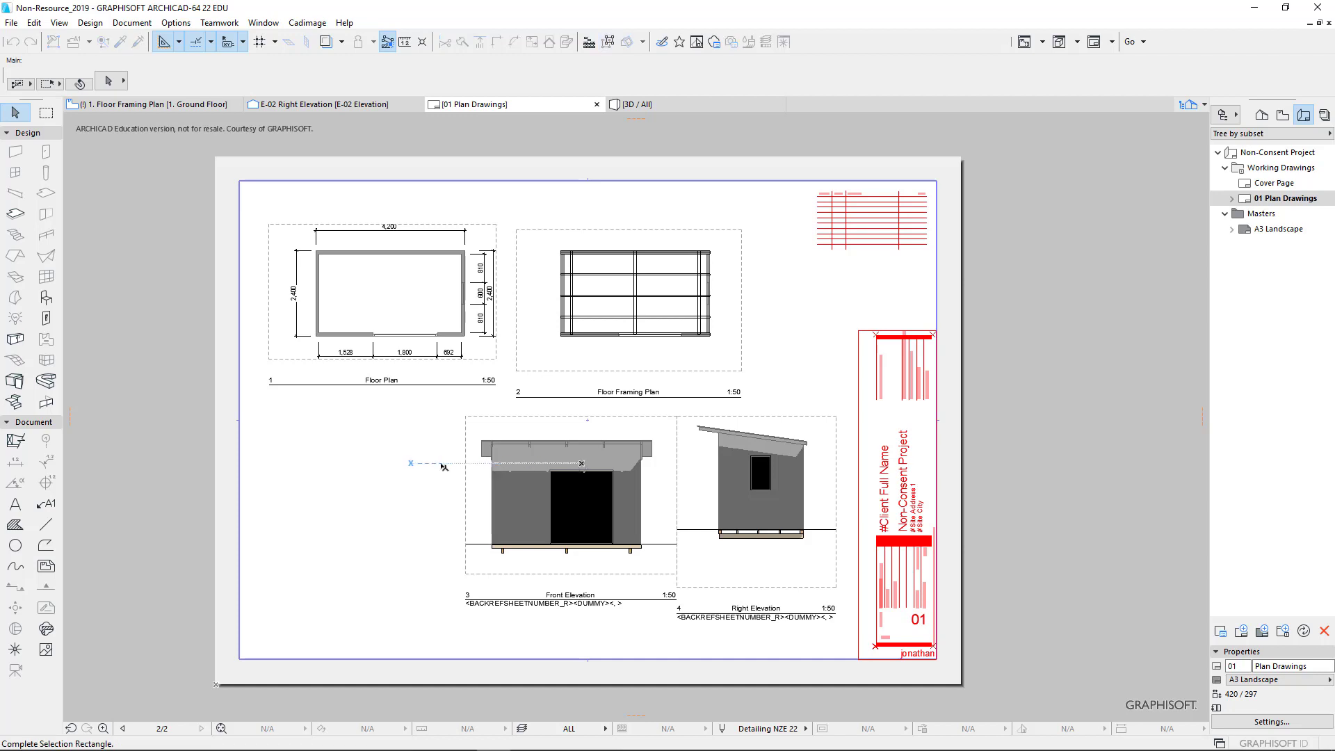
pyautogui.press('Escape')
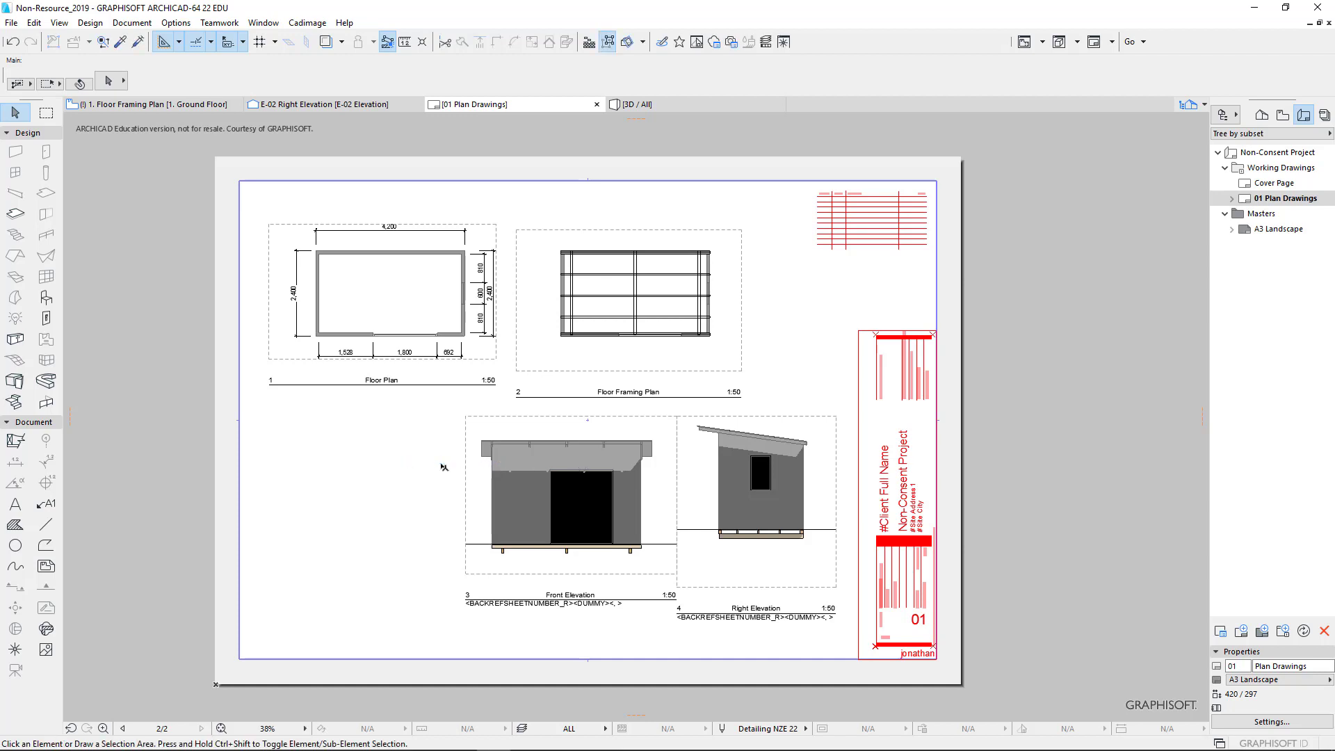
pyautogui.press('x')
pyautogui.press('Return')
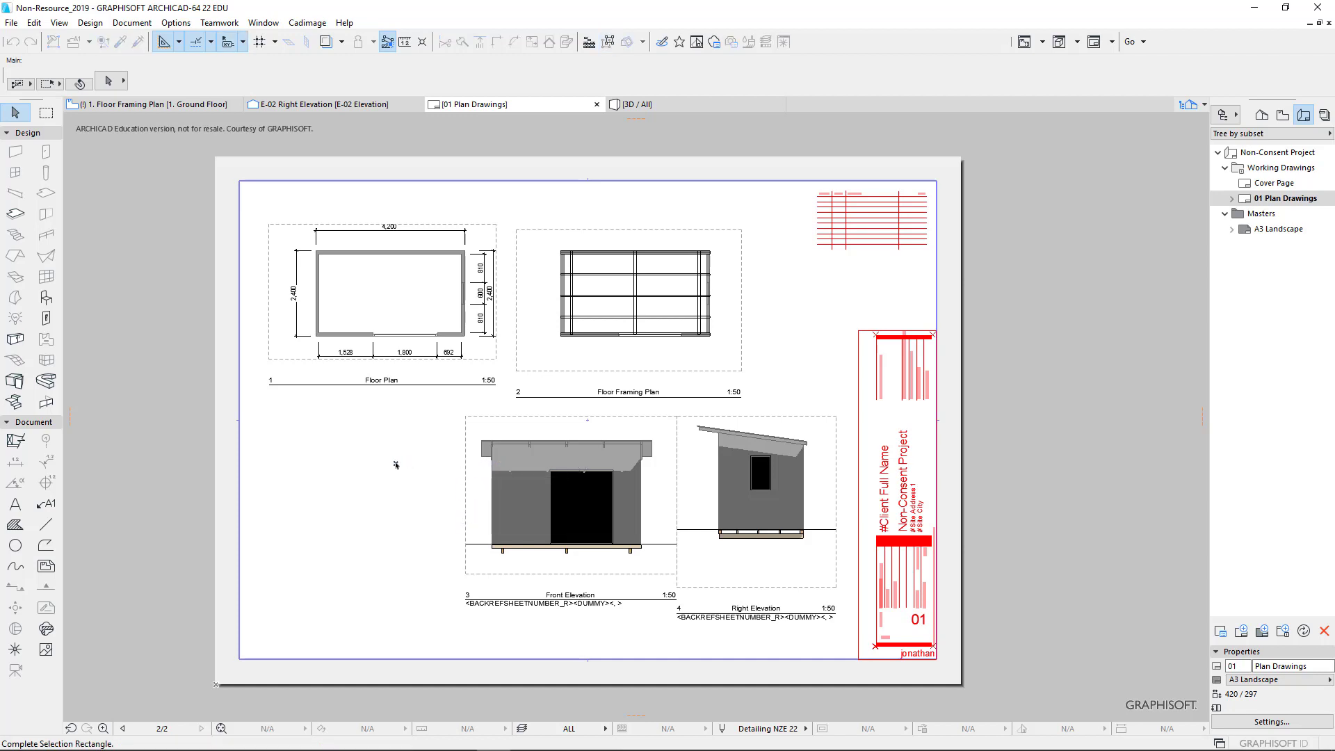
pyautogui.click(499, 457)
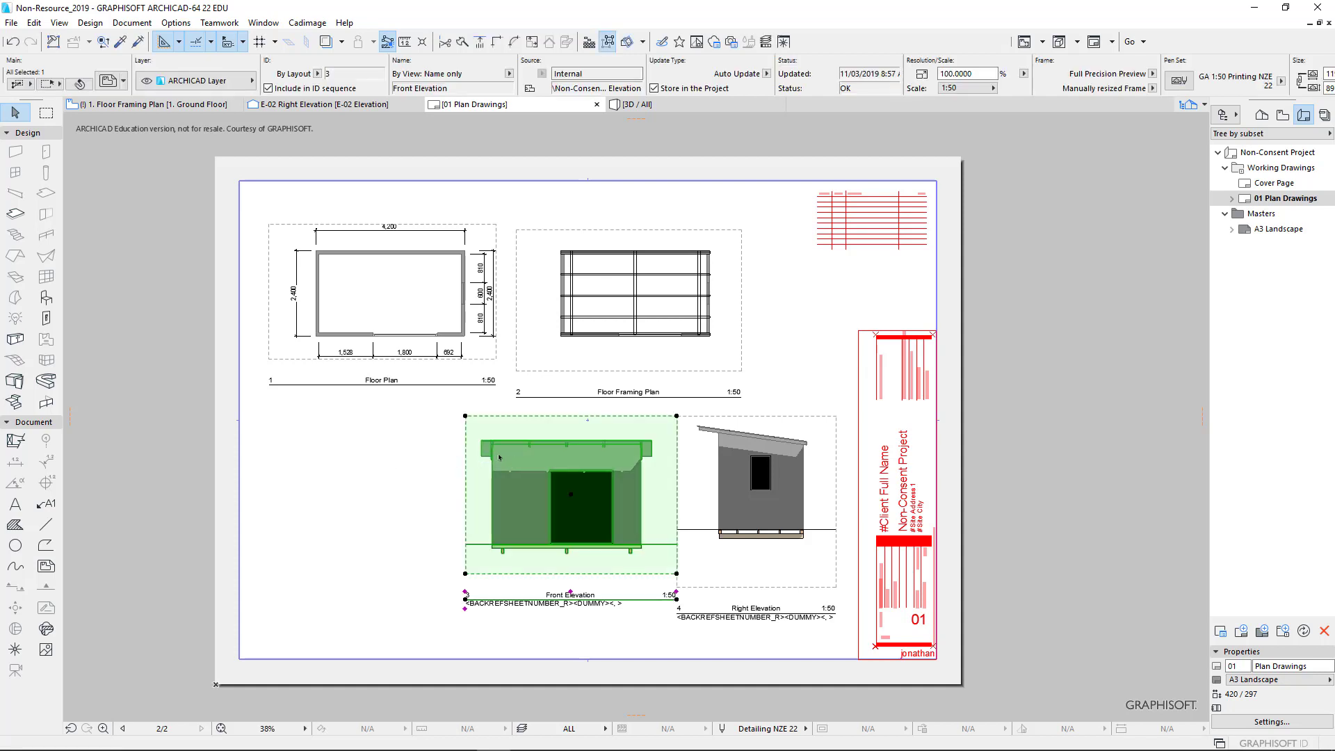
pyautogui.press('Escape')
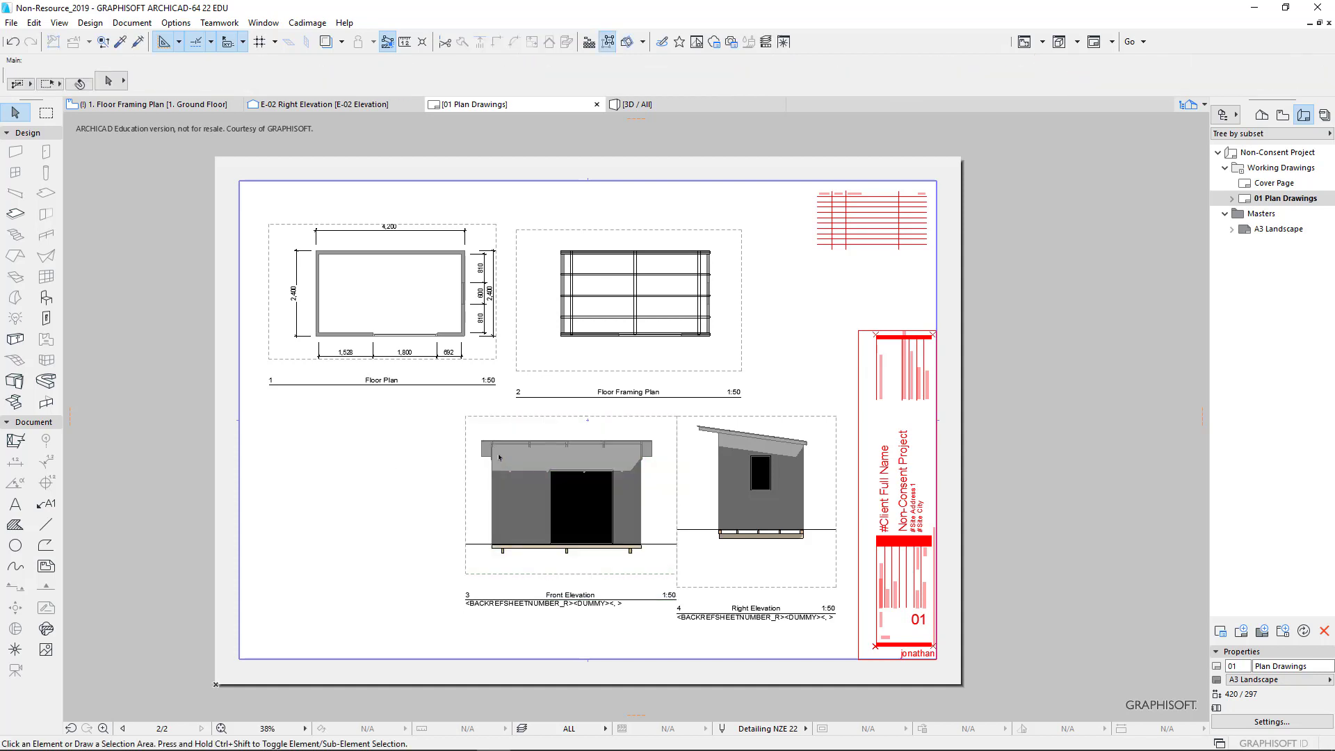
pyautogui.click(603, 484)
pyautogui.click(688, 542)
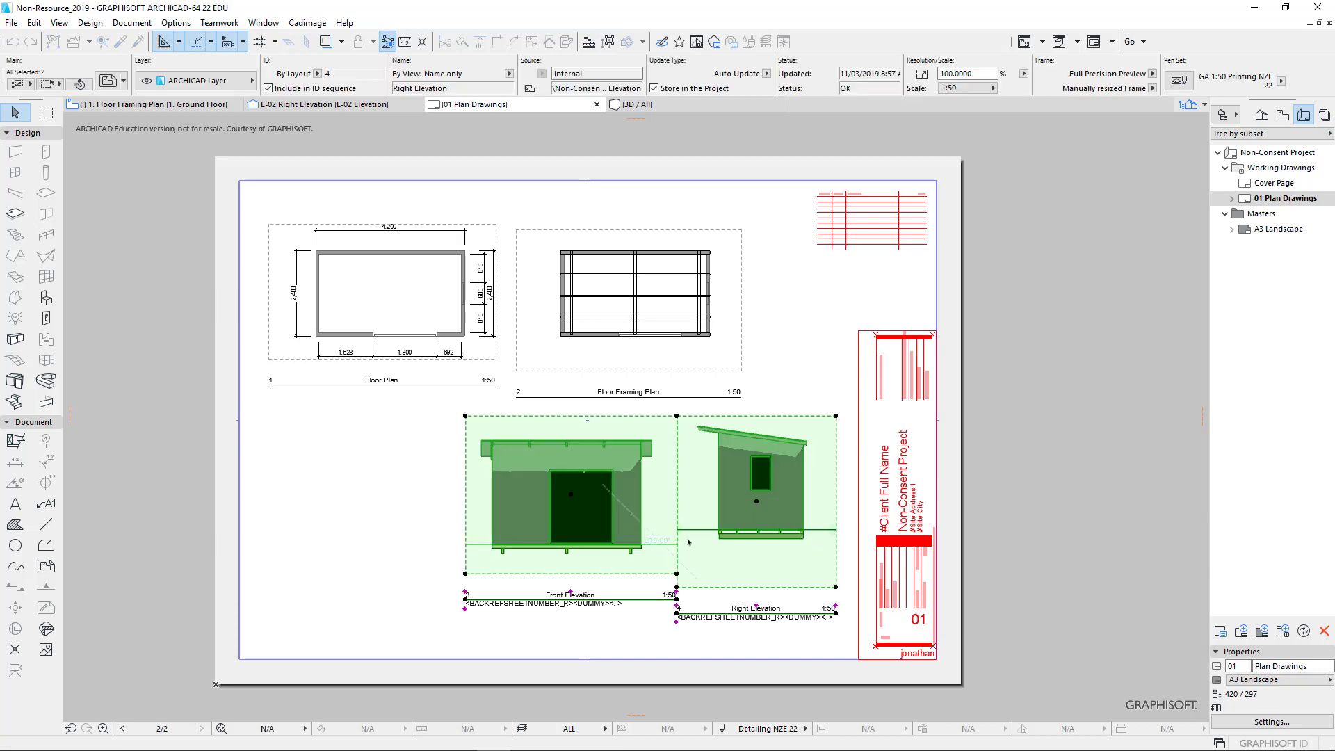
# Drop the Right Elevation down onto the Front Elevation's ground line.
pyautogui.scroll(5, 688, 541)
pyautogui.click(572, 656)
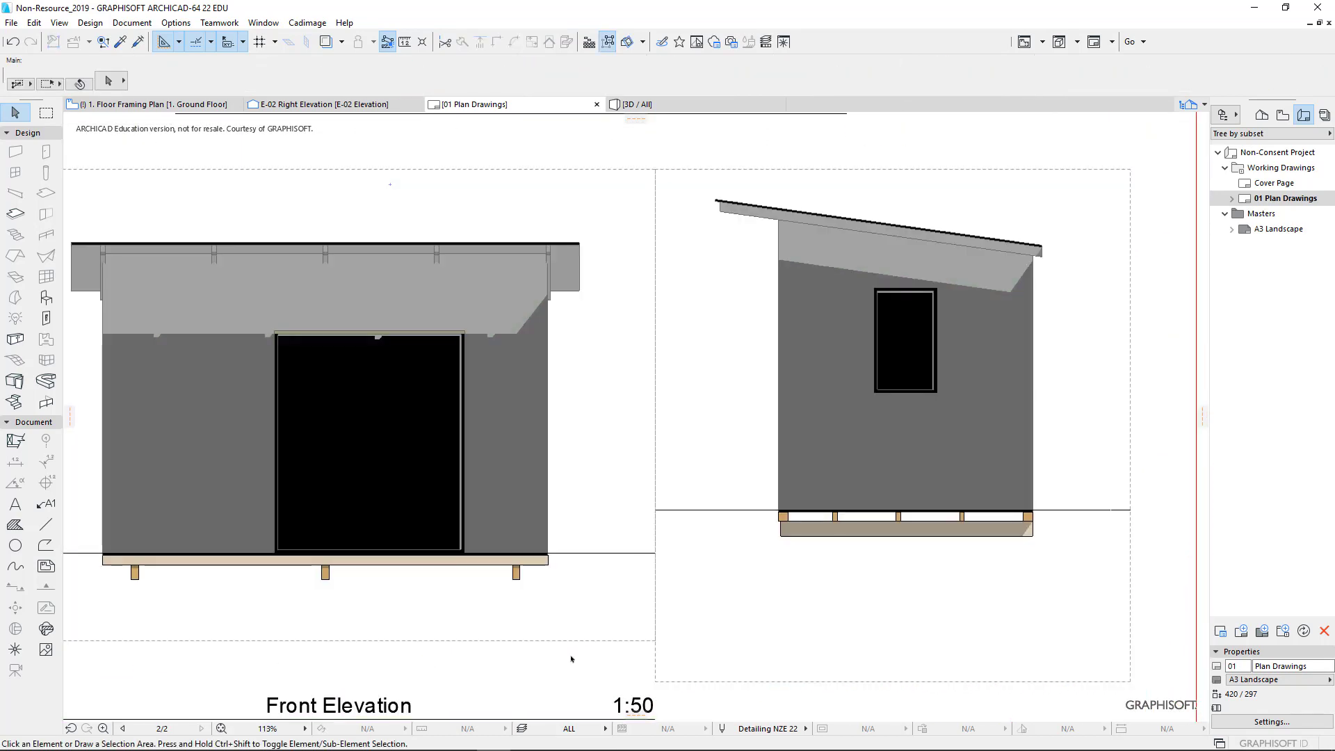
pyautogui.click(661, 511)
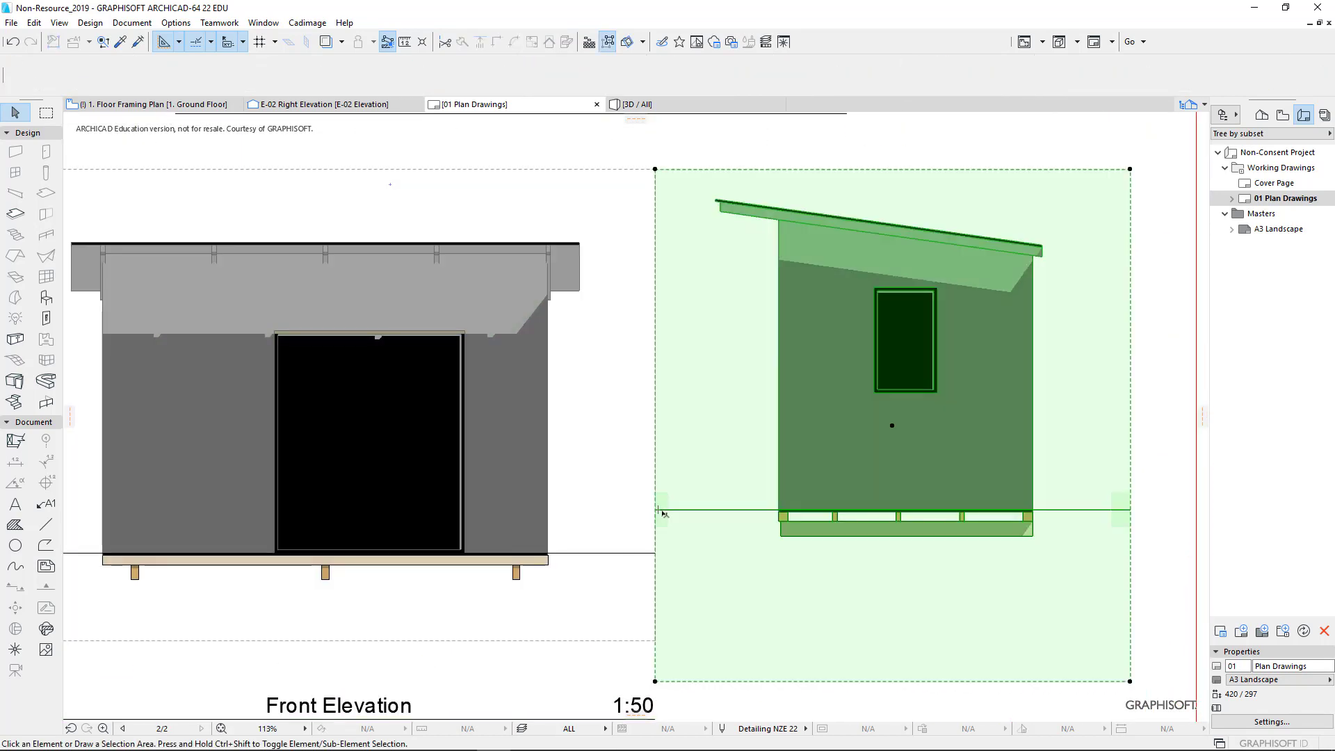
pyautogui.moveTo(662, 510)
pyautogui.mouseDown()
pyautogui.moveTo(666, 554)
pyautogui.moveTo(652, 555)
pyautogui.mouseUp()
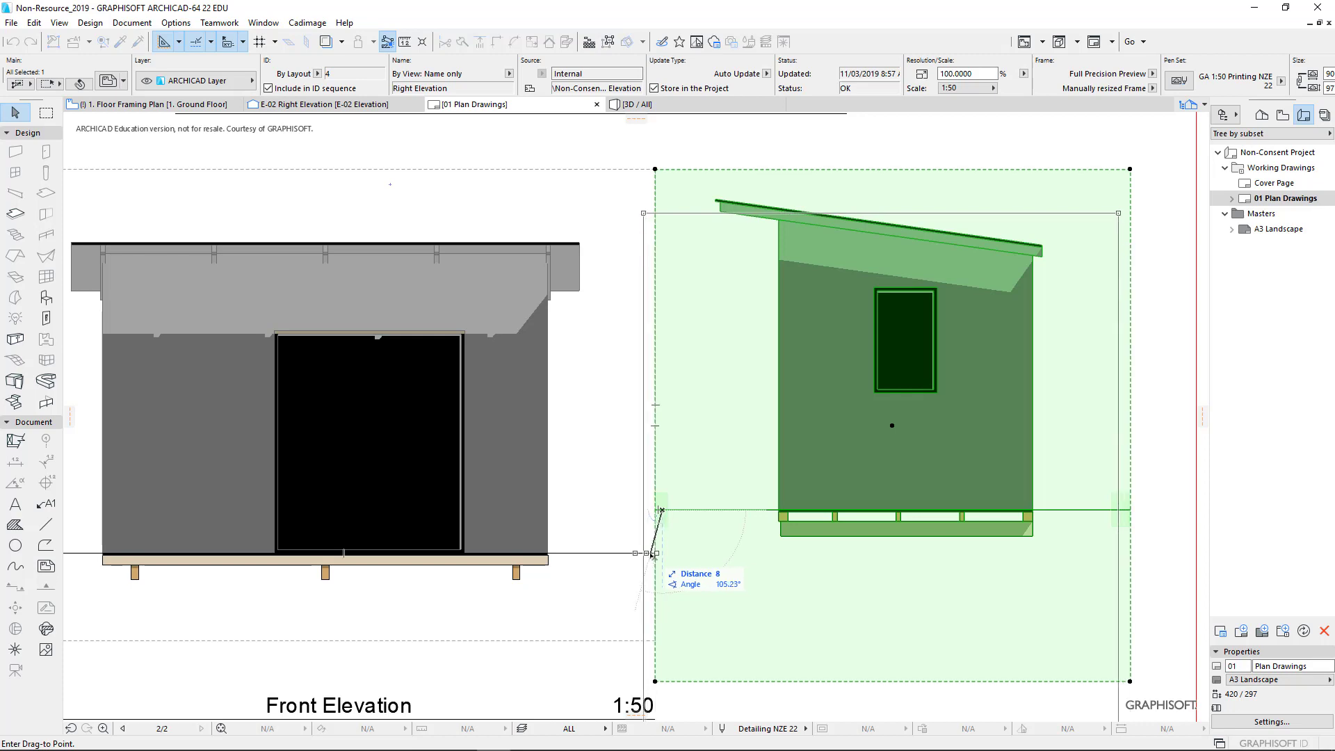
pyautogui.click(652, 554)
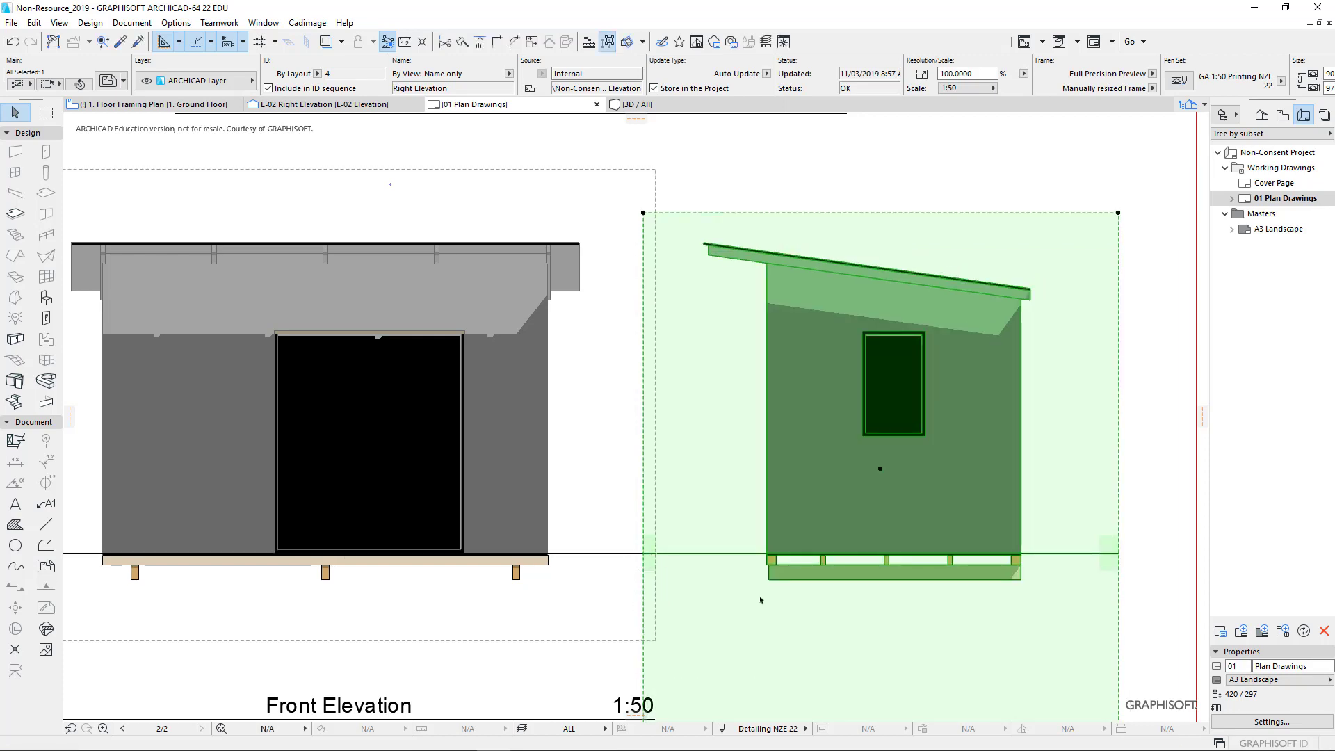
pyautogui.press('Escape')
pyautogui.scroll(-4, 760, 598)
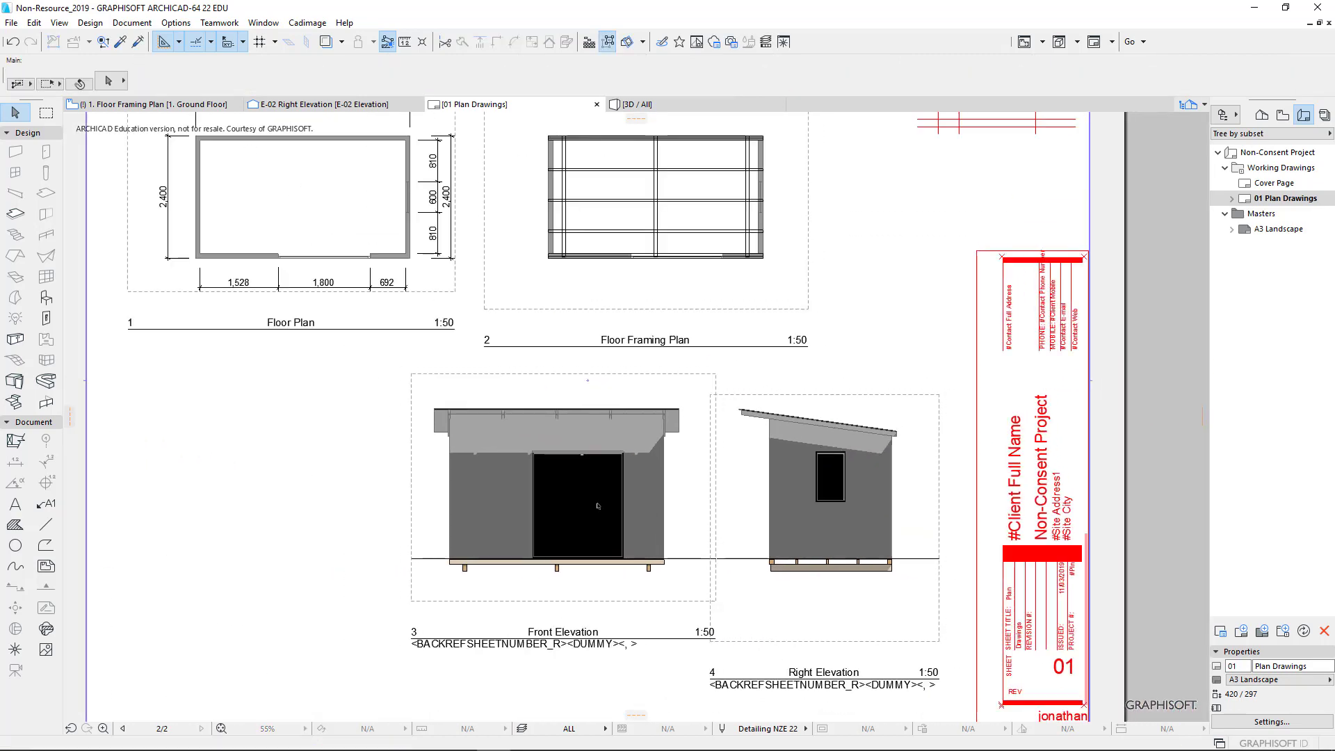
# Shift the Front Elevation left and move the Right Elevation alongside it.
pyautogui.click(514, 499)
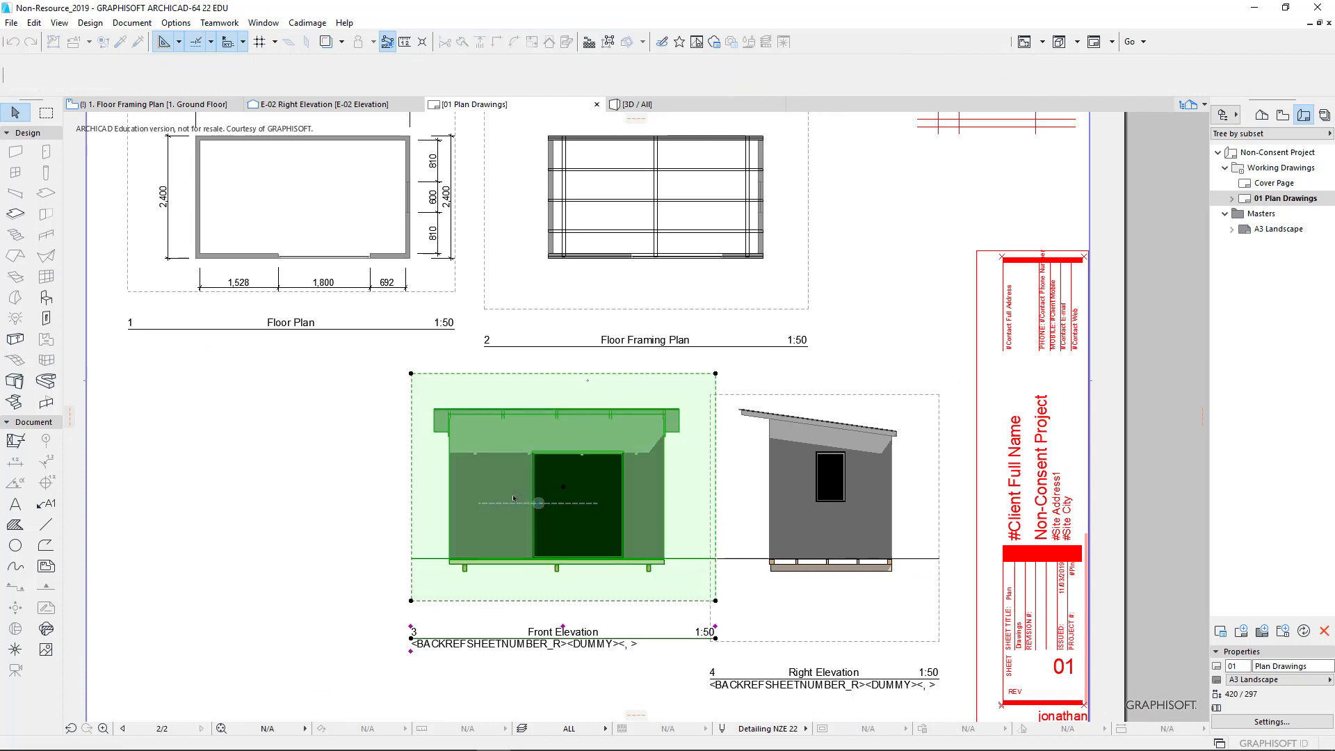
pyautogui.click(564, 487)
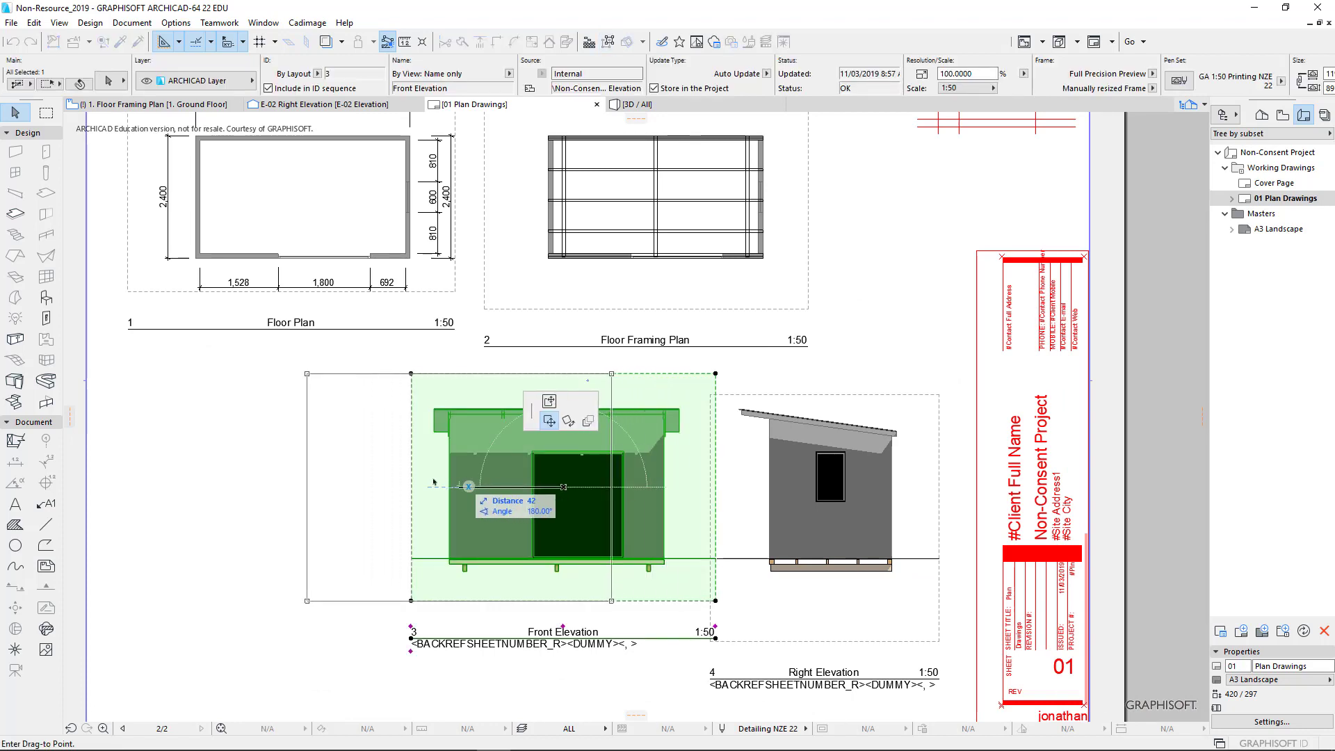
pyautogui.click(330, 486)
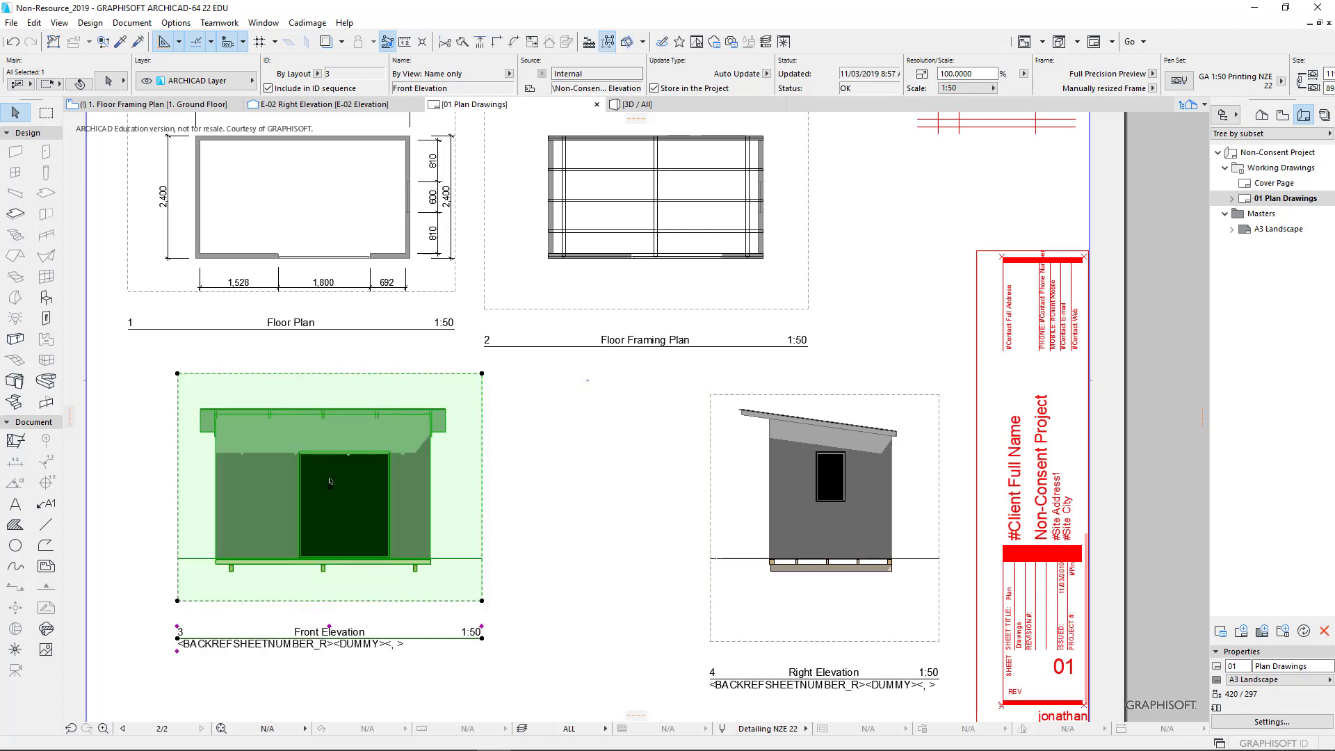
pyautogui.press('Escape')
pyautogui.click(833, 503)
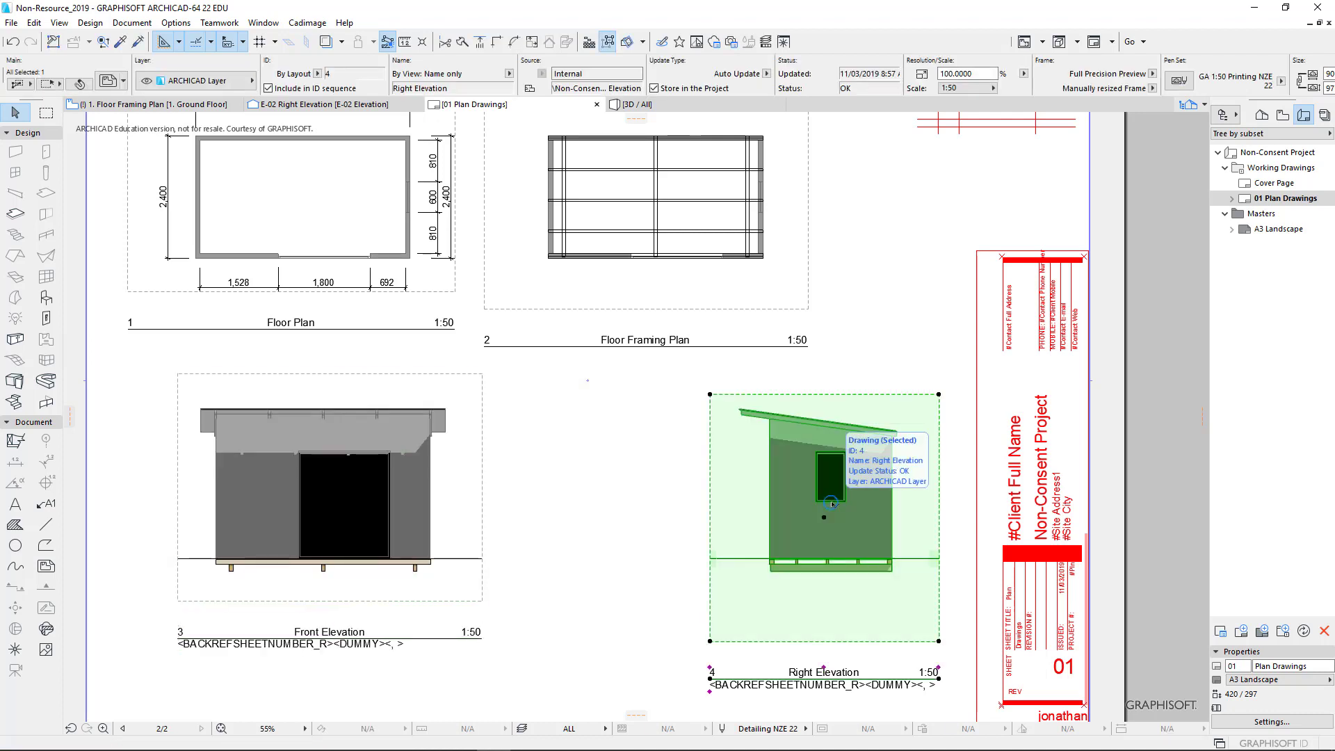
pyautogui.hotkey('ctrl', 'd')
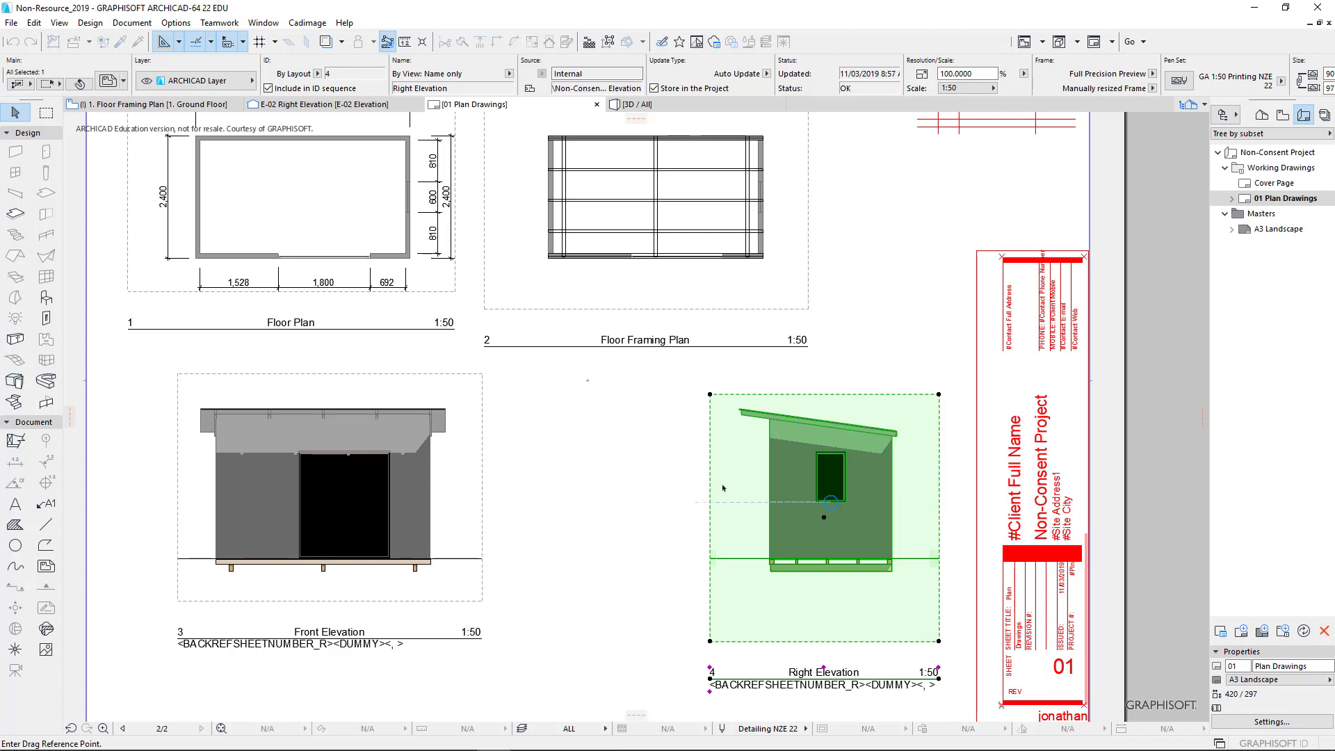
pyautogui.click(719, 428)
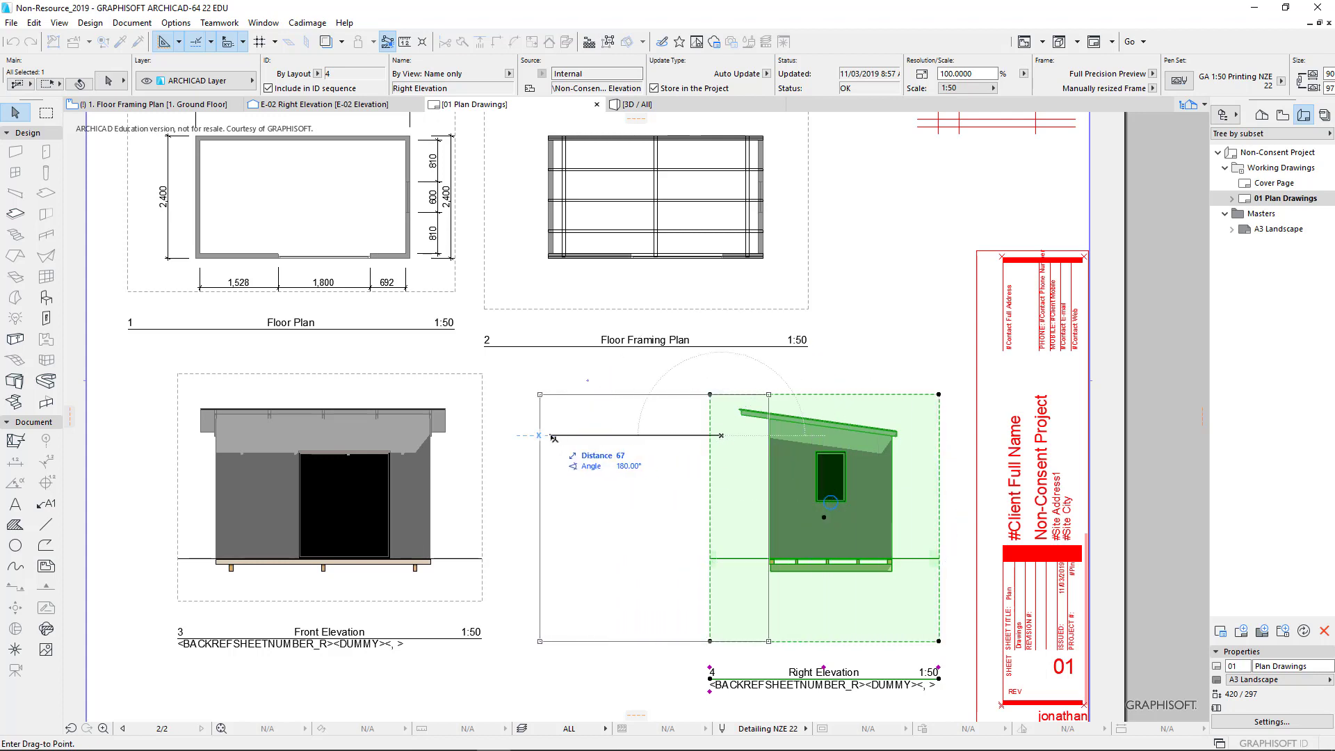
pyautogui.click(549, 428)
pyautogui.click(925, 537)
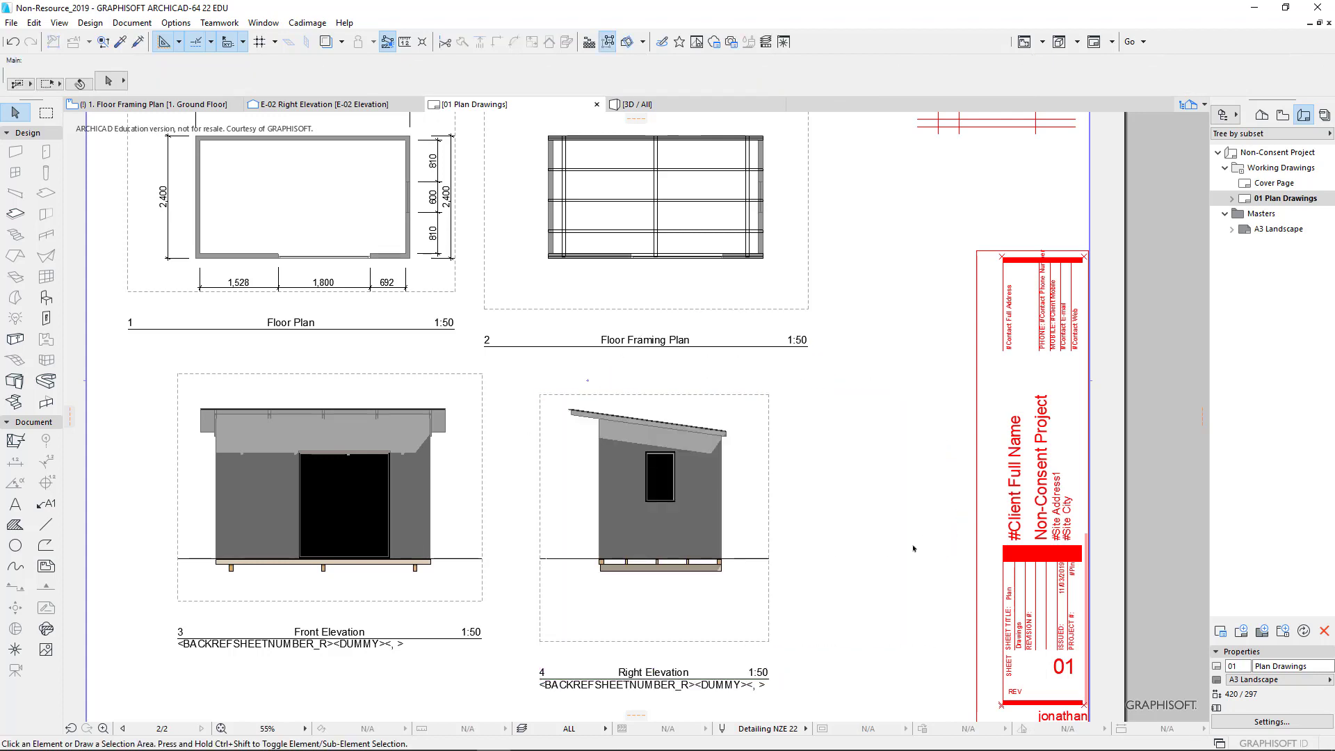
# Offset the Right Elevation frame's bottom edge upward.
pyautogui.click(600, 638)
pyautogui.click(599, 639)
pyautogui.click(597, 639)
pyautogui.click(596, 639)
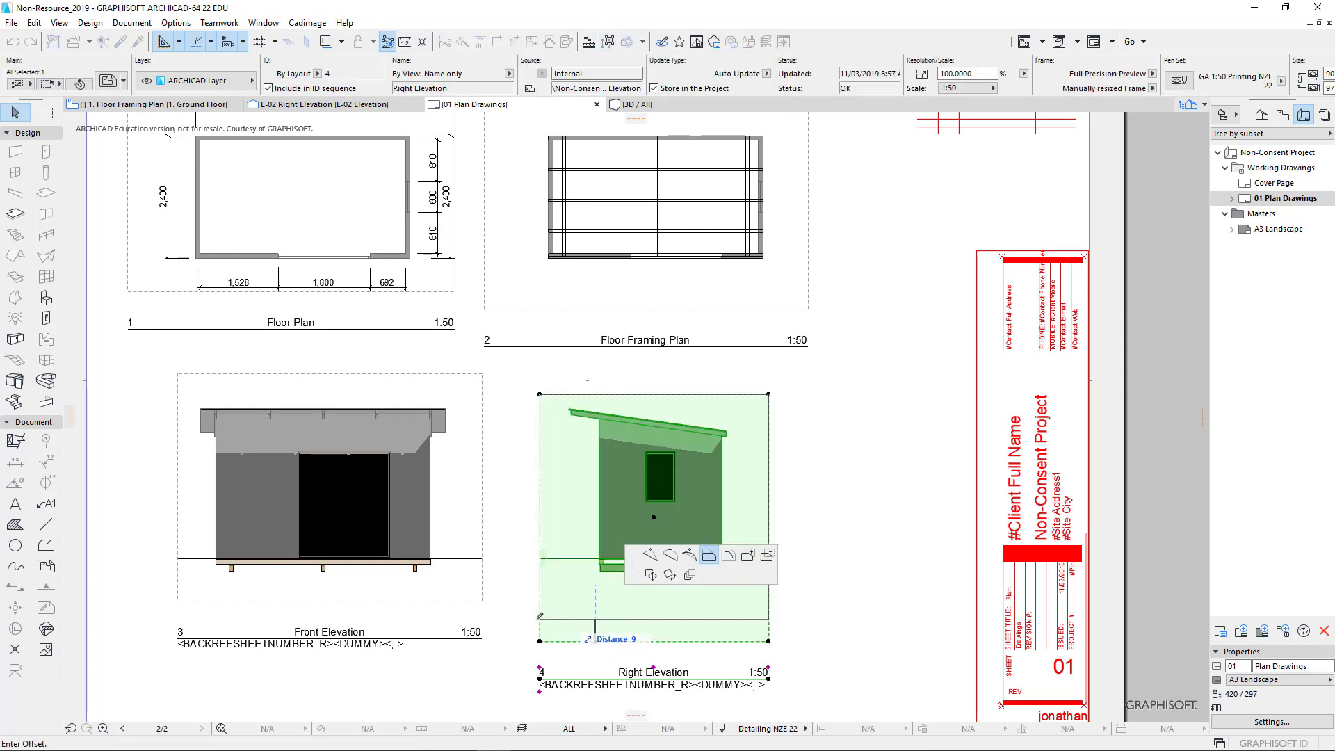
pyautogui.click(484, 597)
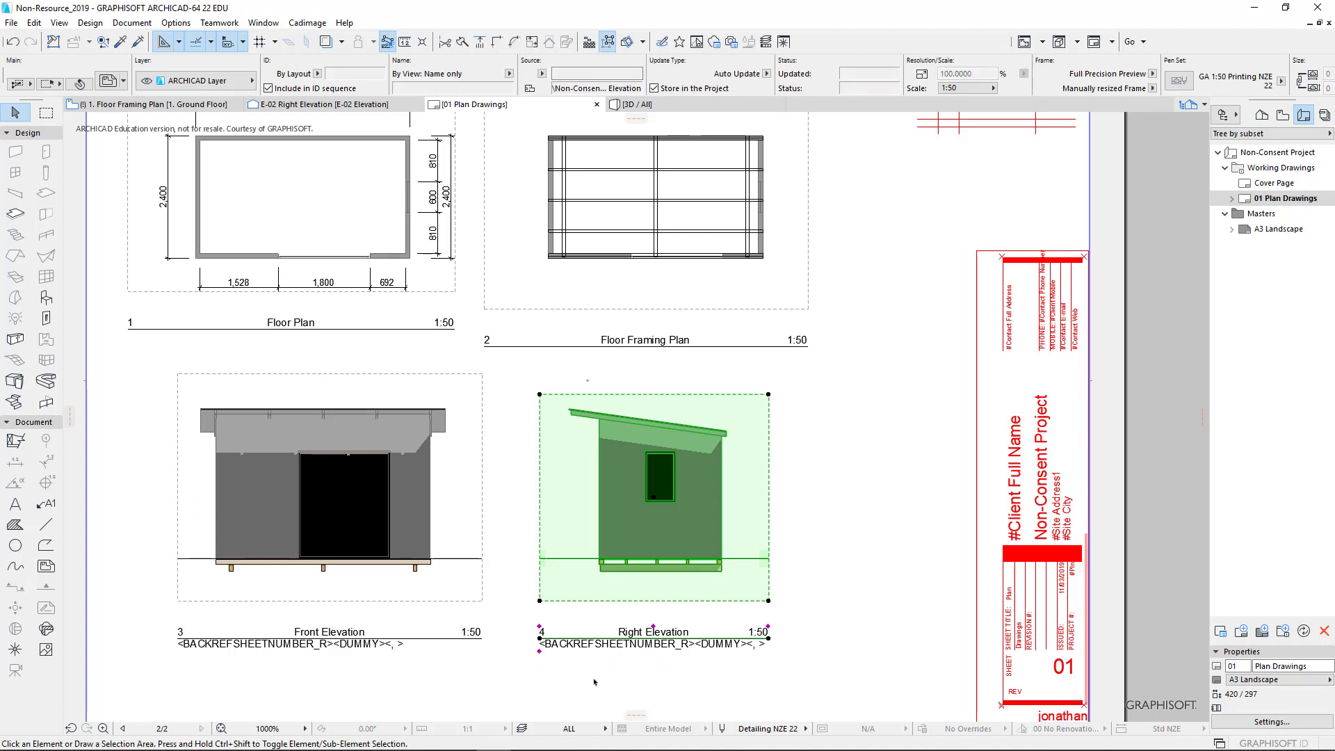
pyautogui.press('Escape')
pyautogui.click(637, 639)
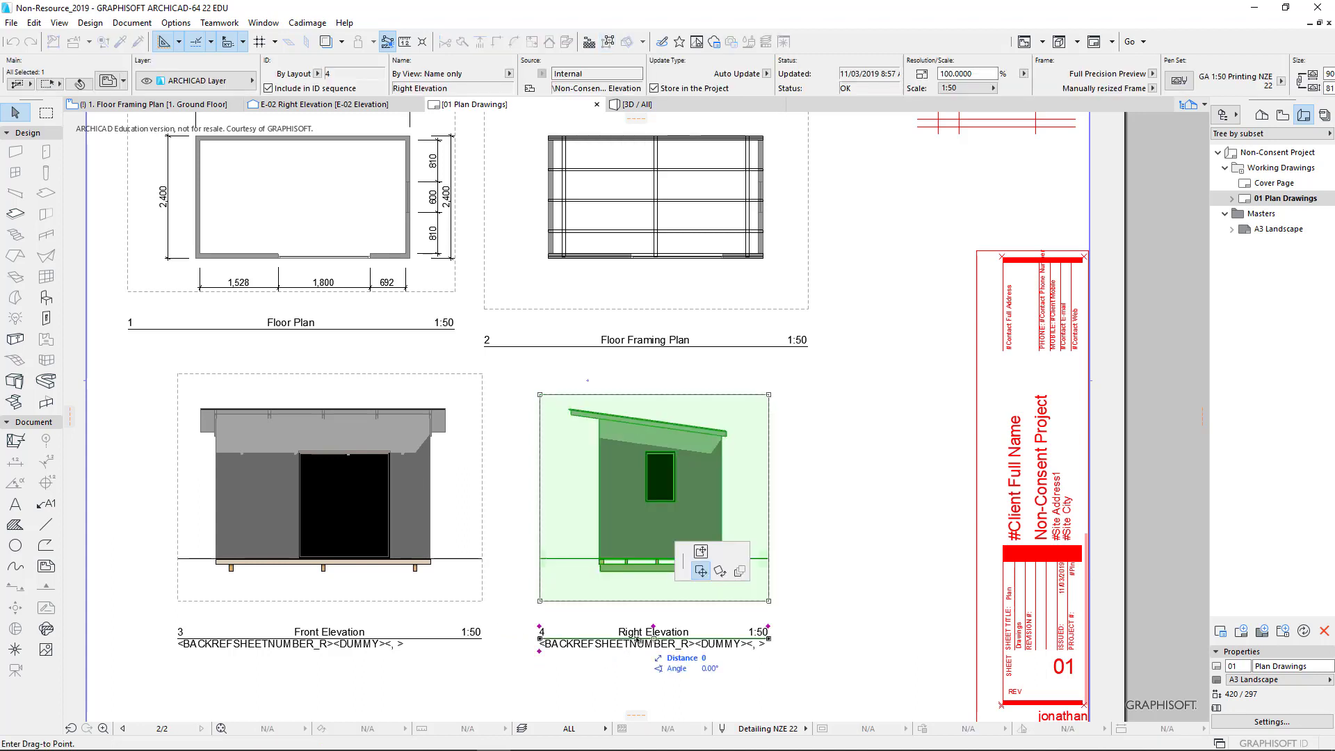
pyautogui.press('Escape')
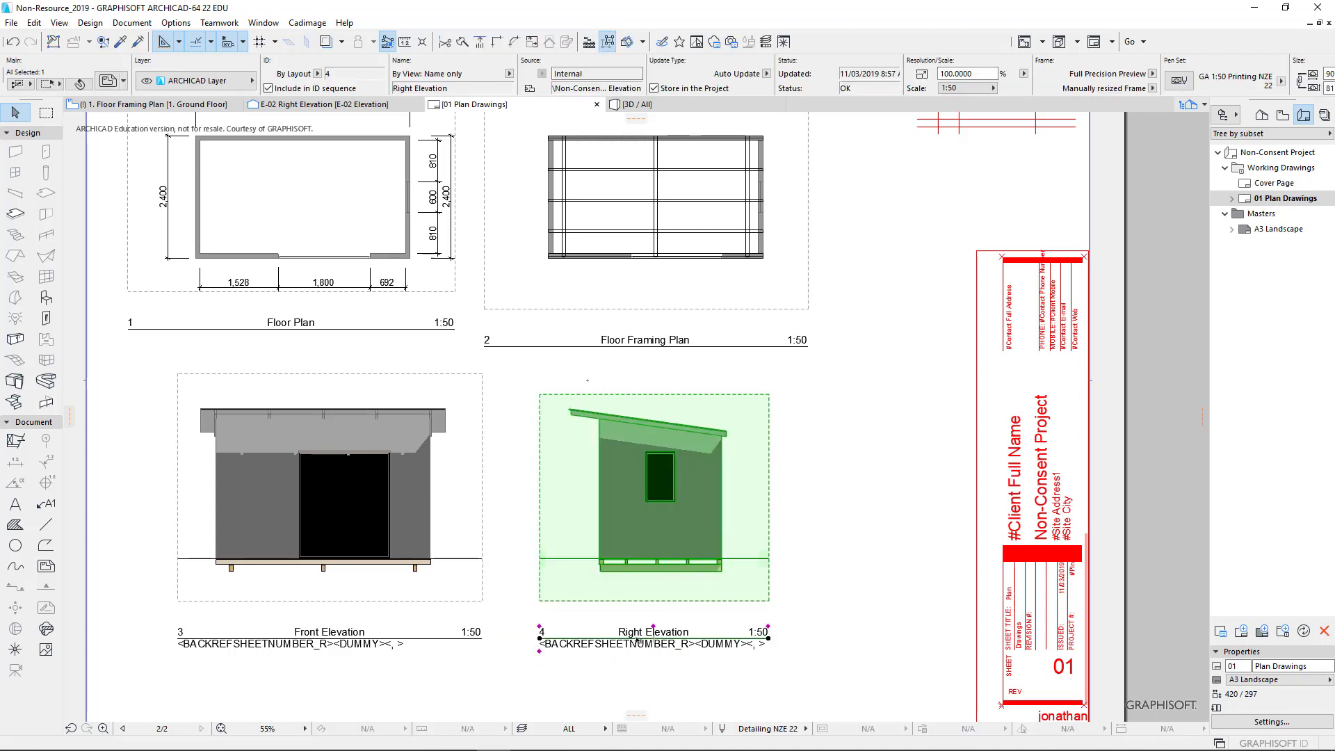
pyautogui.click(282, 645)
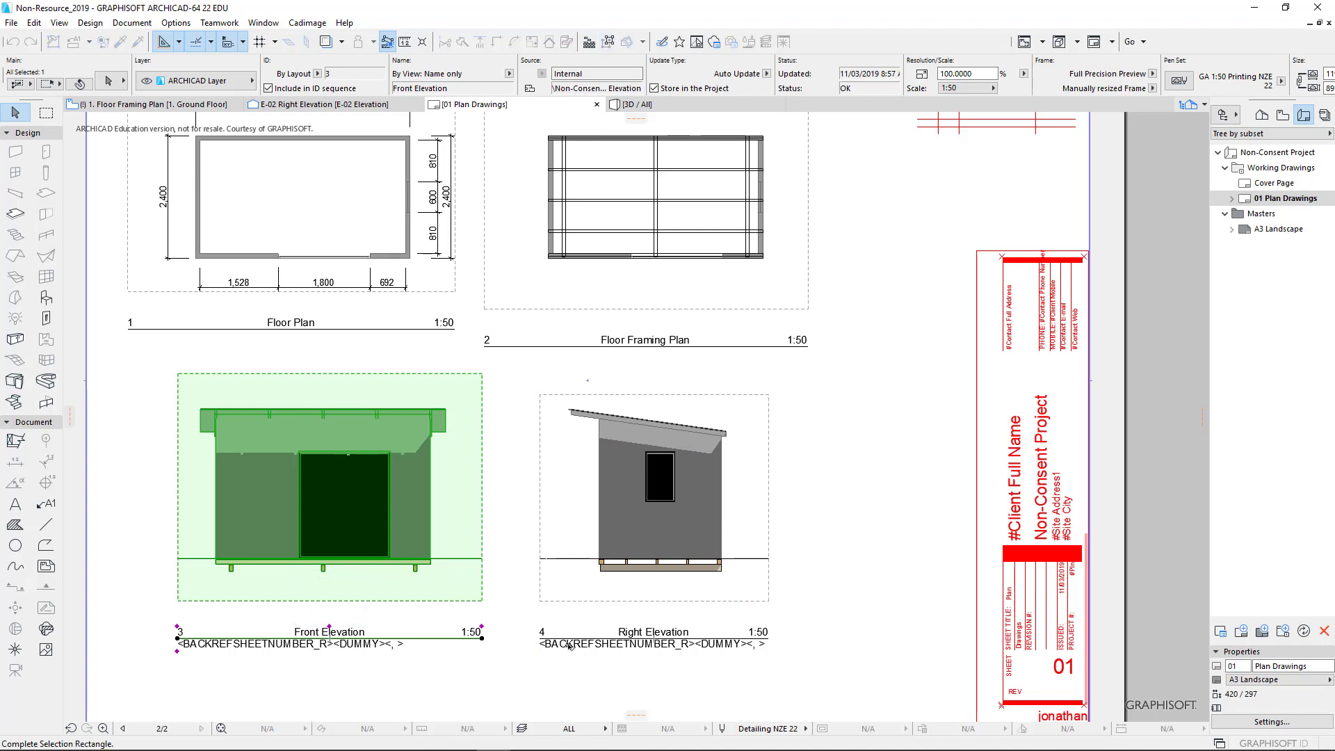
pyautogui.moveTo(568, 644)
pyautogui.mouseDown()
pyautogui.moveTo(608, 551)
pyautogui.moveTo(584, 416)
pyautogui.moveTo(569, 417)
pyautogui.mouseUp()
# Offset the Floor Plan frame edge so its title lines up with the Floor Framing Plan title.
pyautogui.click(523, 312)
pyautogui.click(442, 298)
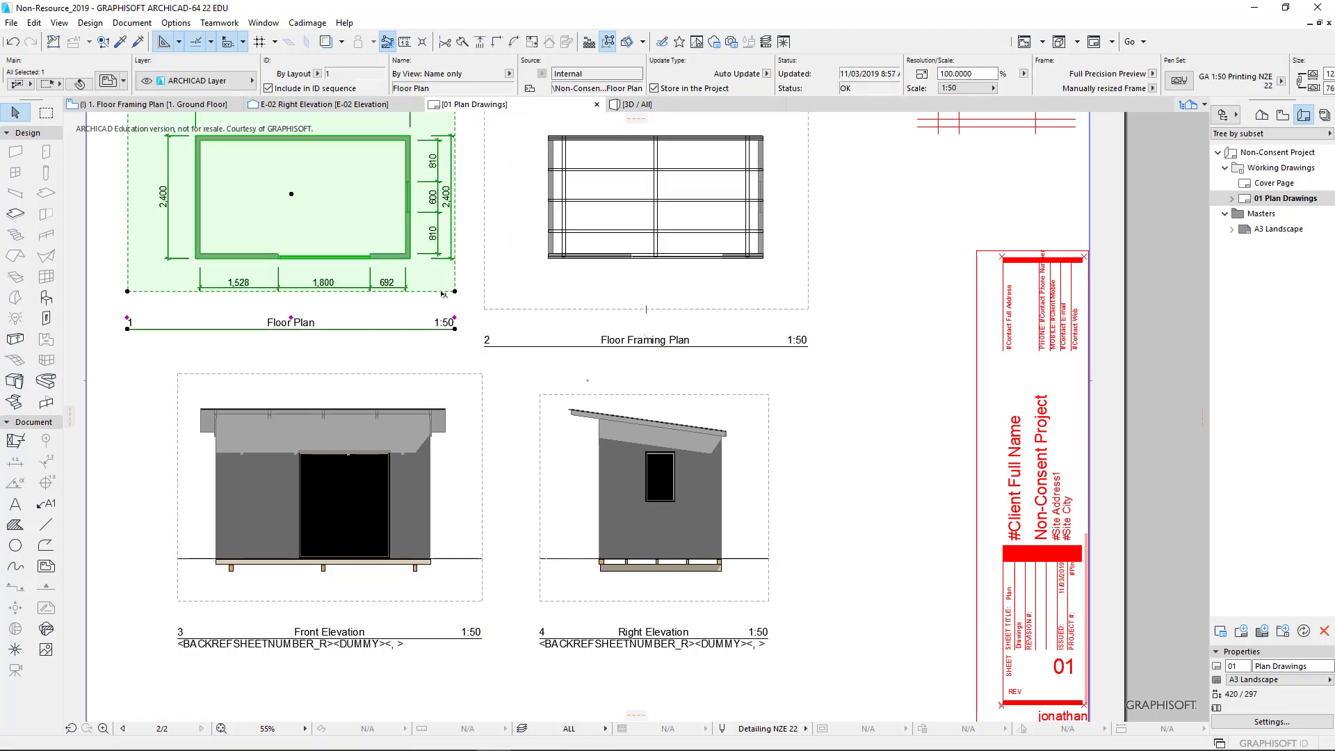
pyautogui.click(441, 292)
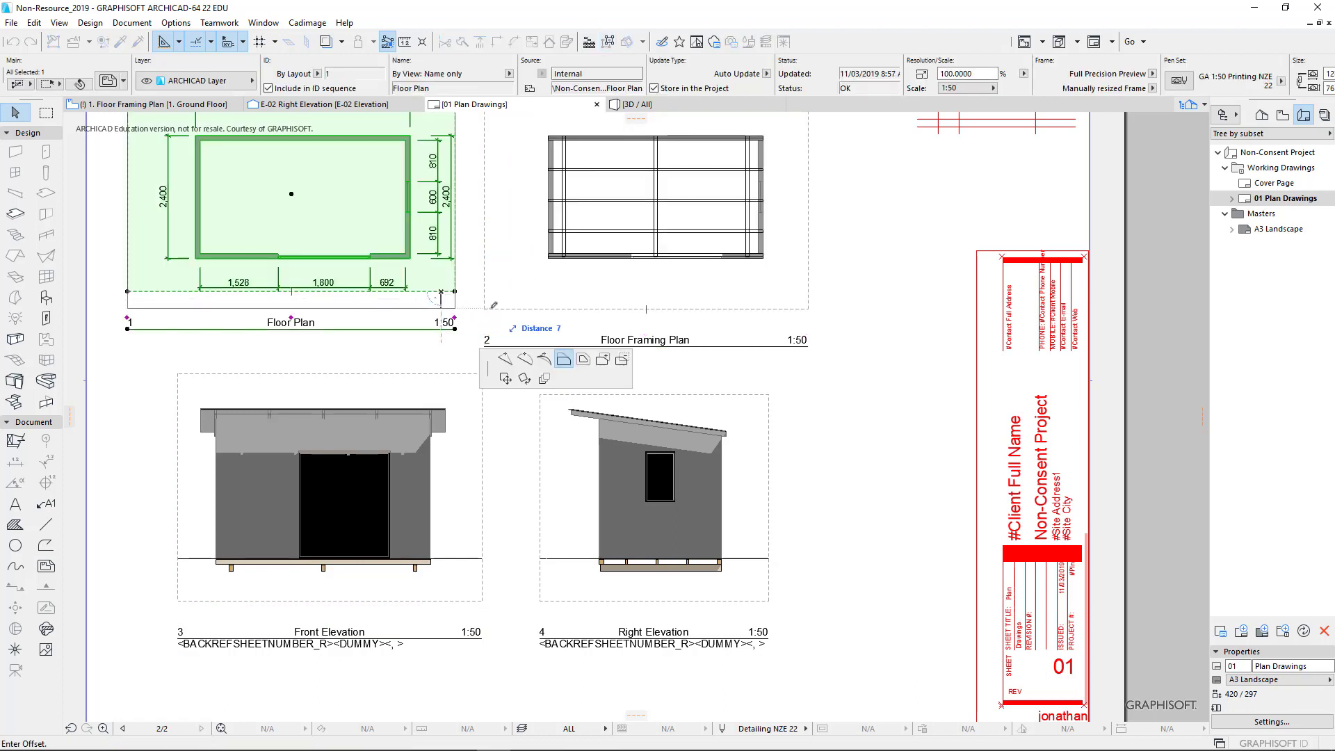
pyautogui.press('Escape')
pyautogui.press('Escape')
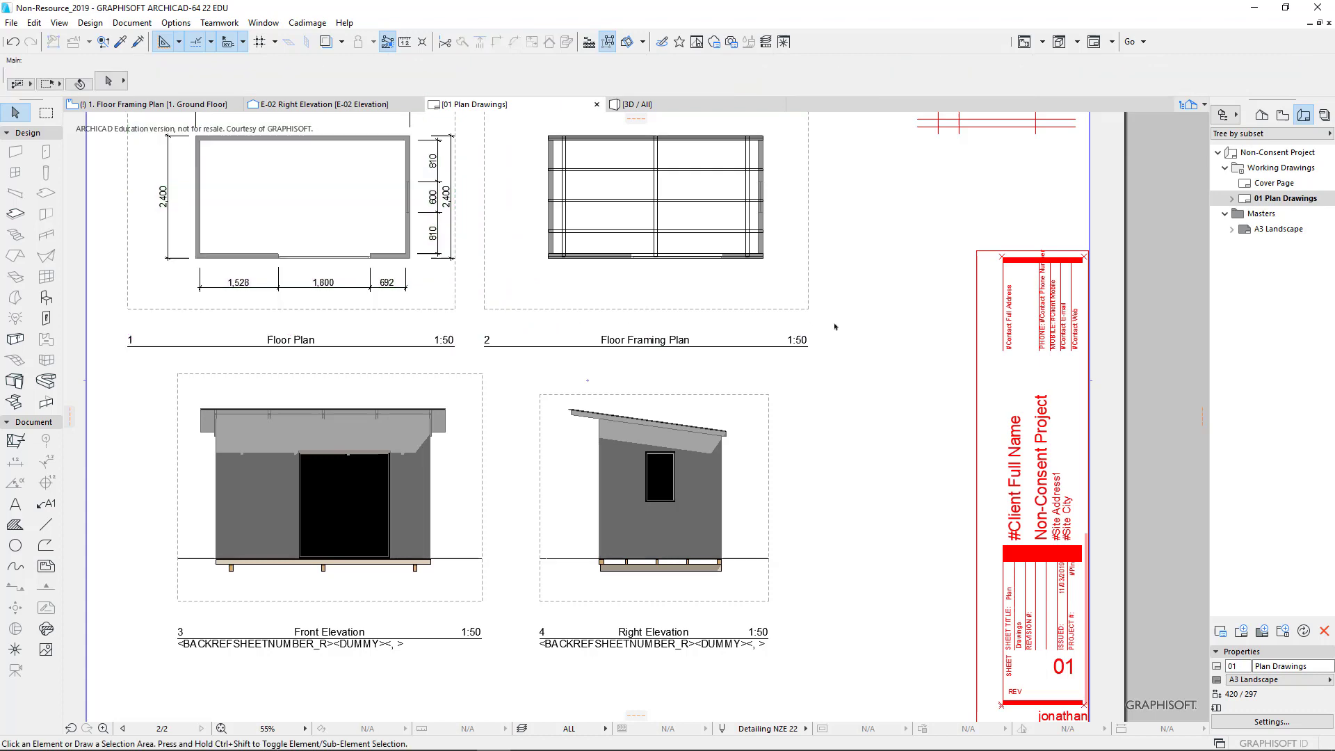
# With the whole A3 sheet in view, nudge the Right Elevation further left.
pyautogui.middleClick(860, 357)
pyautogui.middleClick(860, 357)
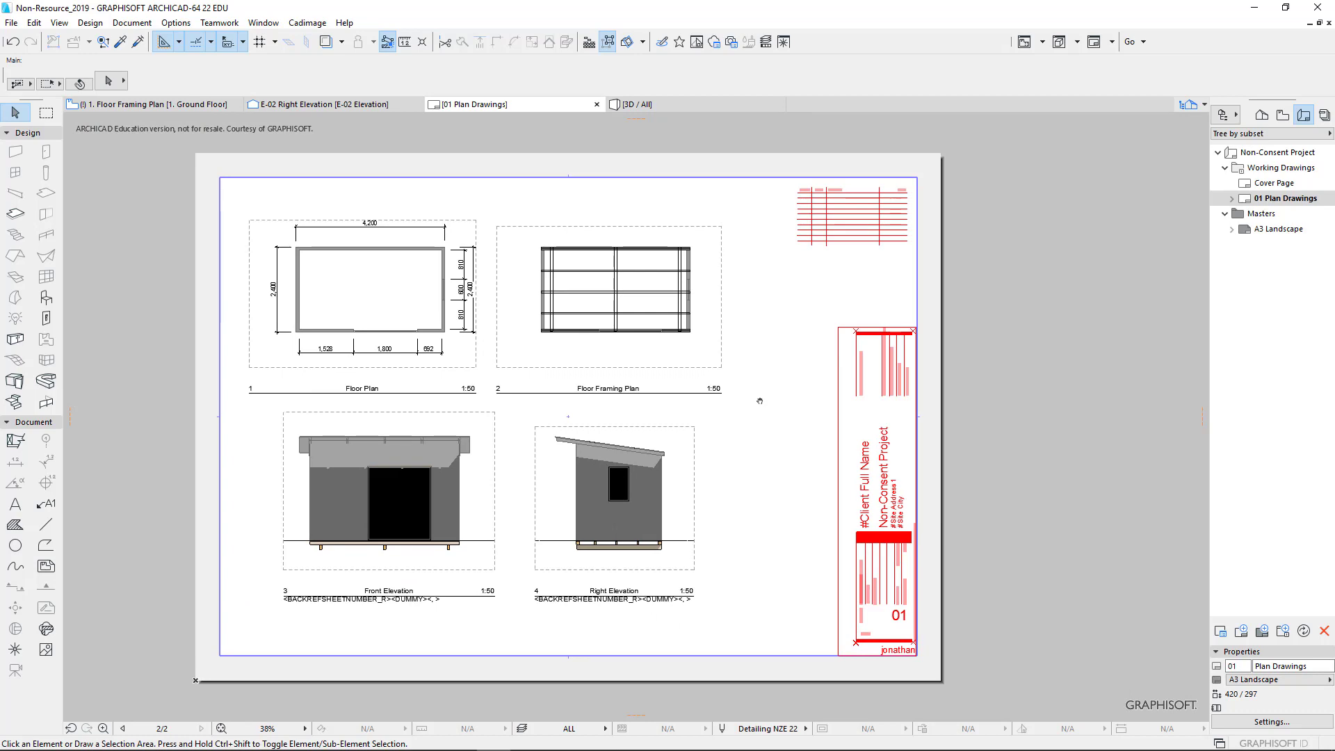
pyautogui.scroll(3, 605, 487)
pyautogui.click(607, 504)
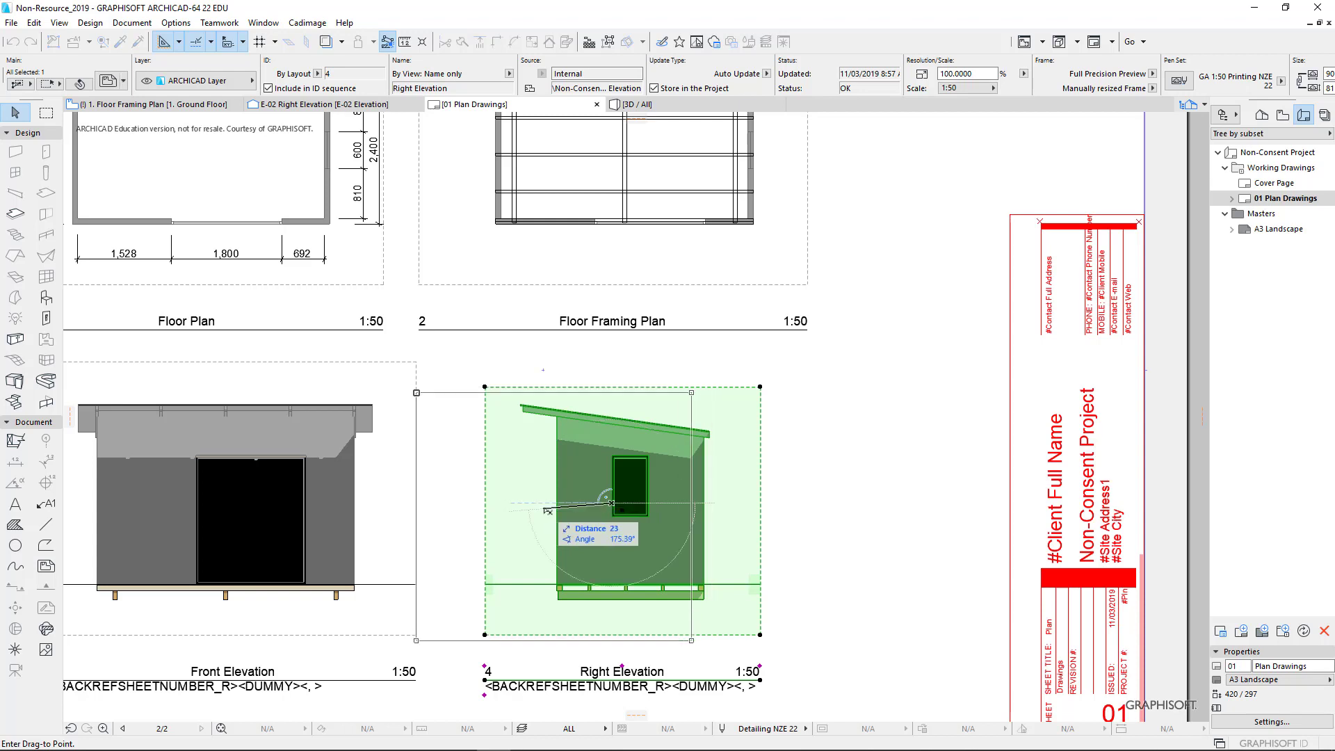
pyautogui.click(553, 511)
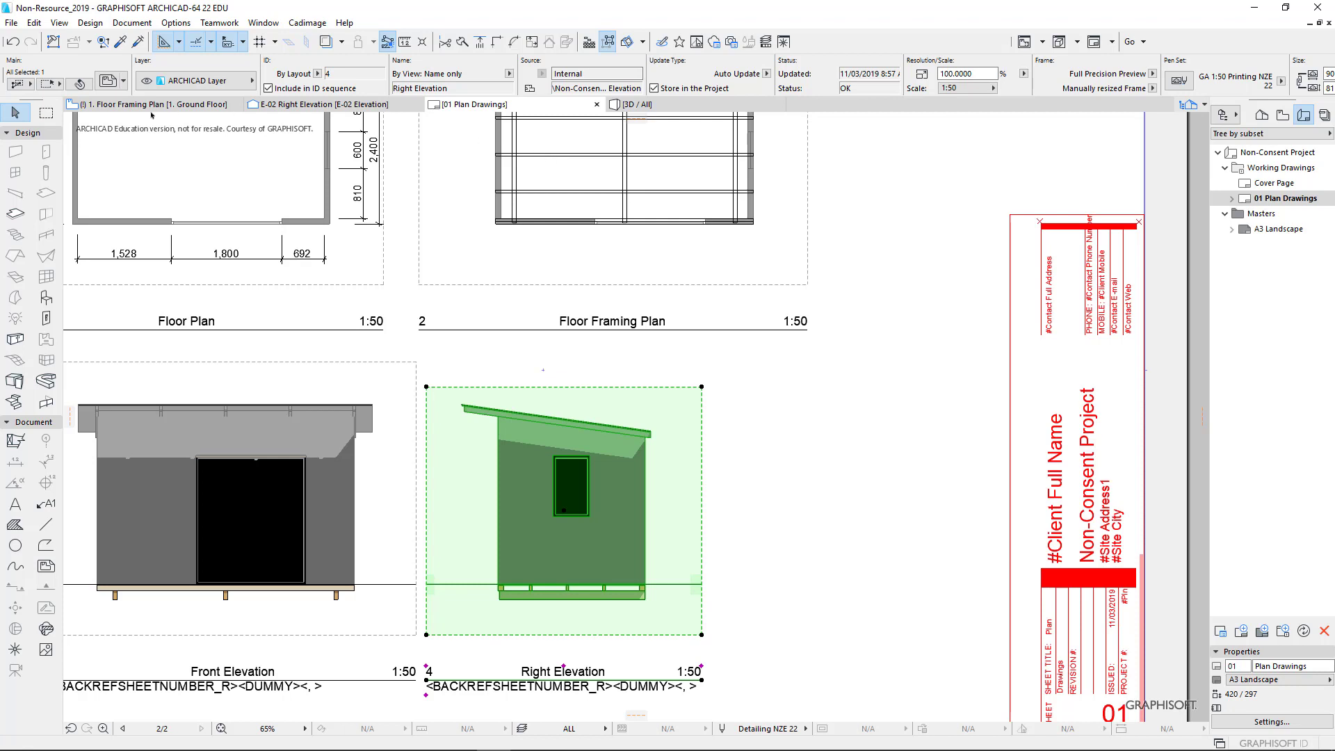
pyautogui.press('Escape')
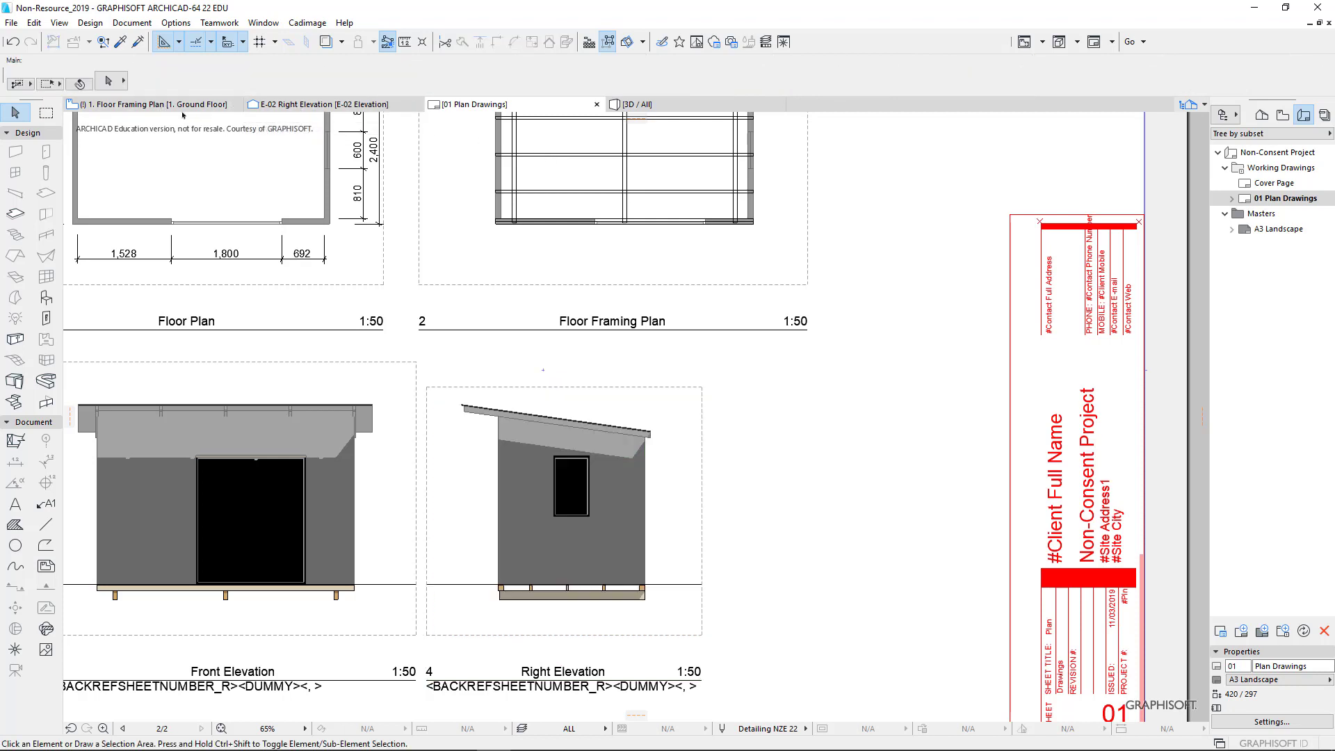
# In the Floor Framing Plan, draw a vertical Section A line down to E-01, looking left.
pyautogui.click(186, 105)
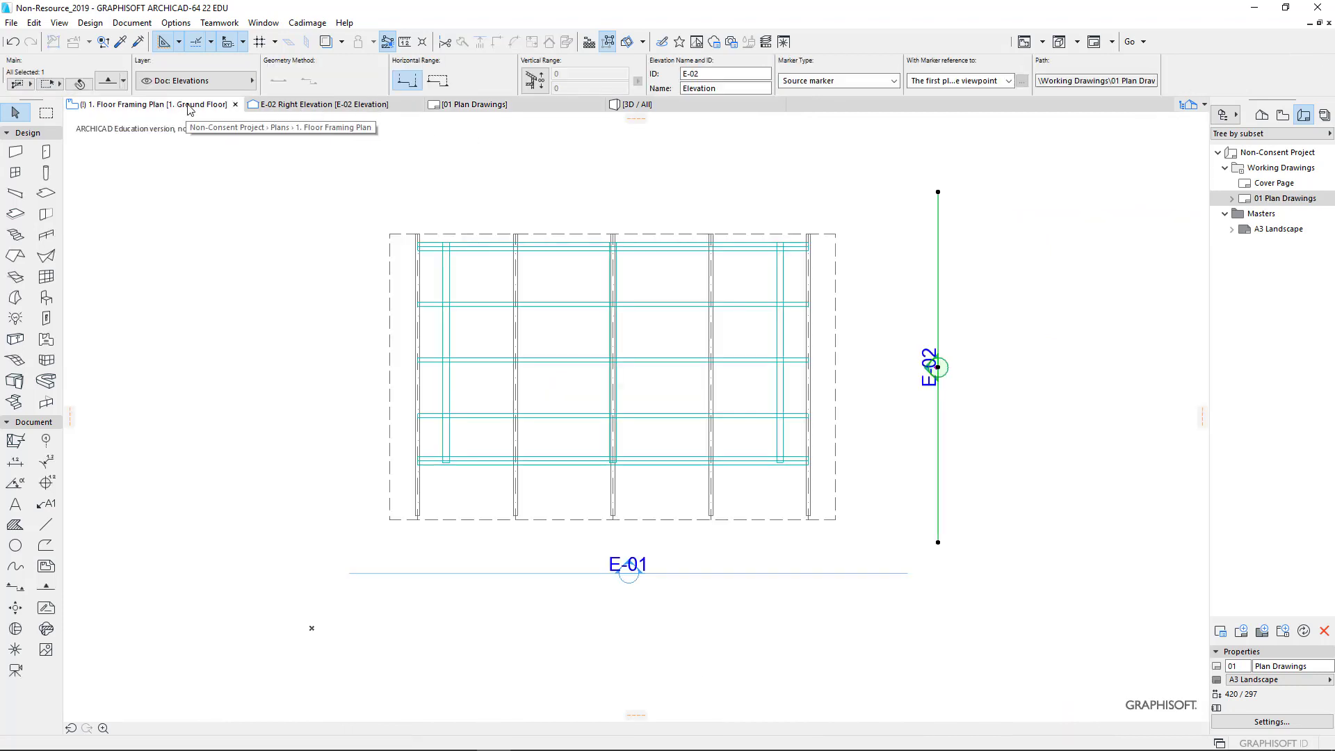
pyautogui.click(16, 588)
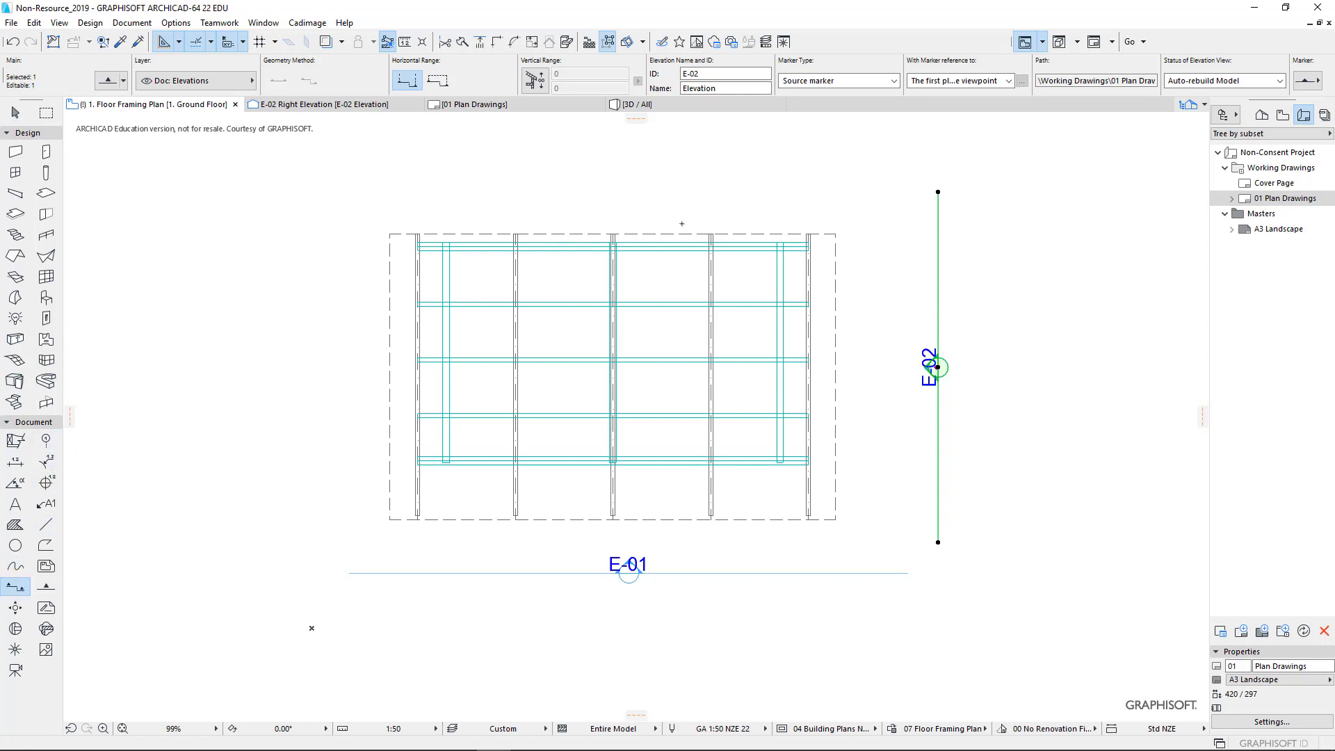
pyautogui.press('Escape')
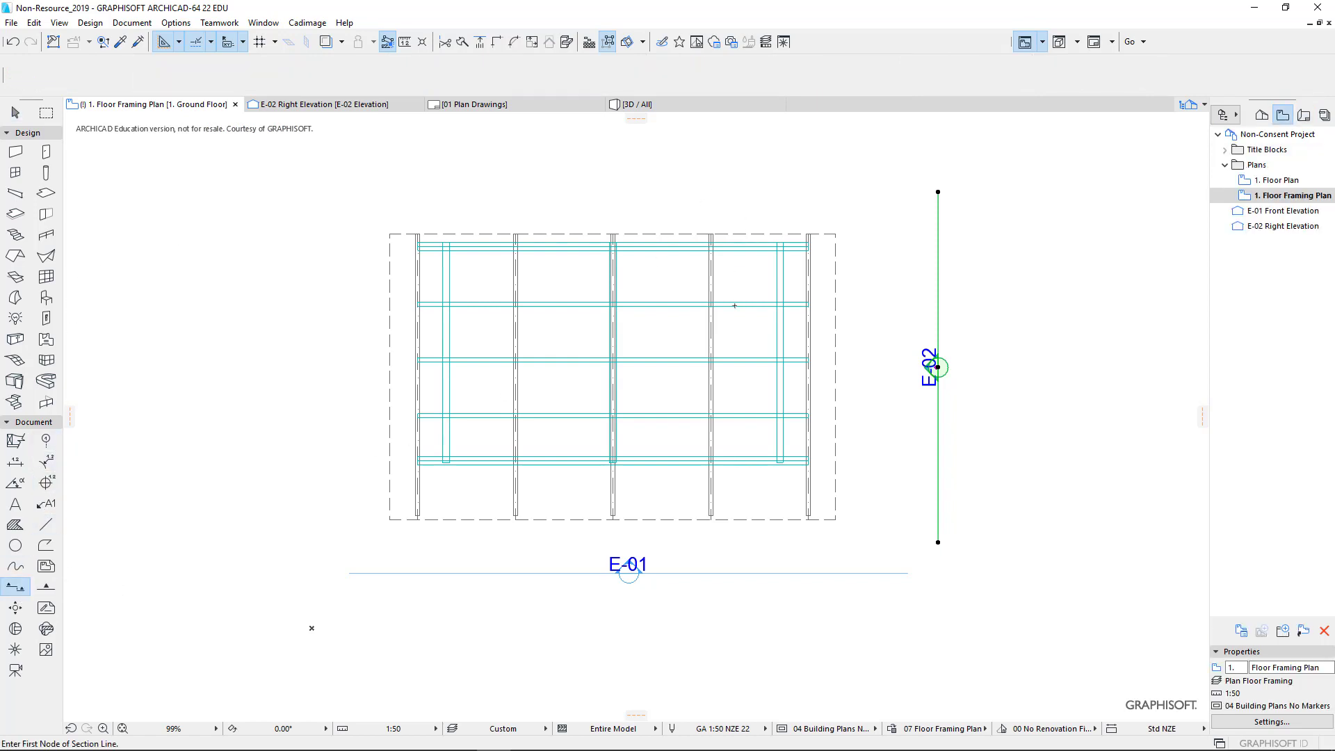
pyautogui.click(744, 199)
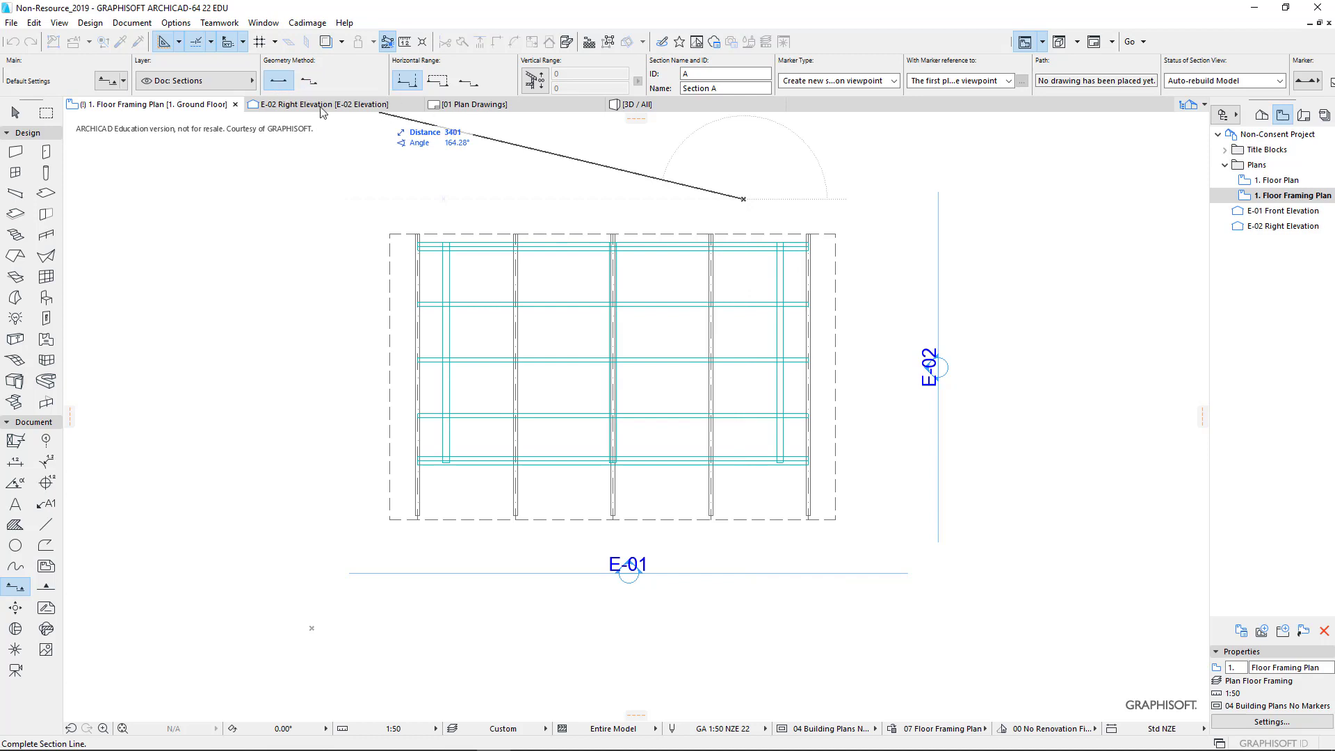
pyautogui.click(743, 564)
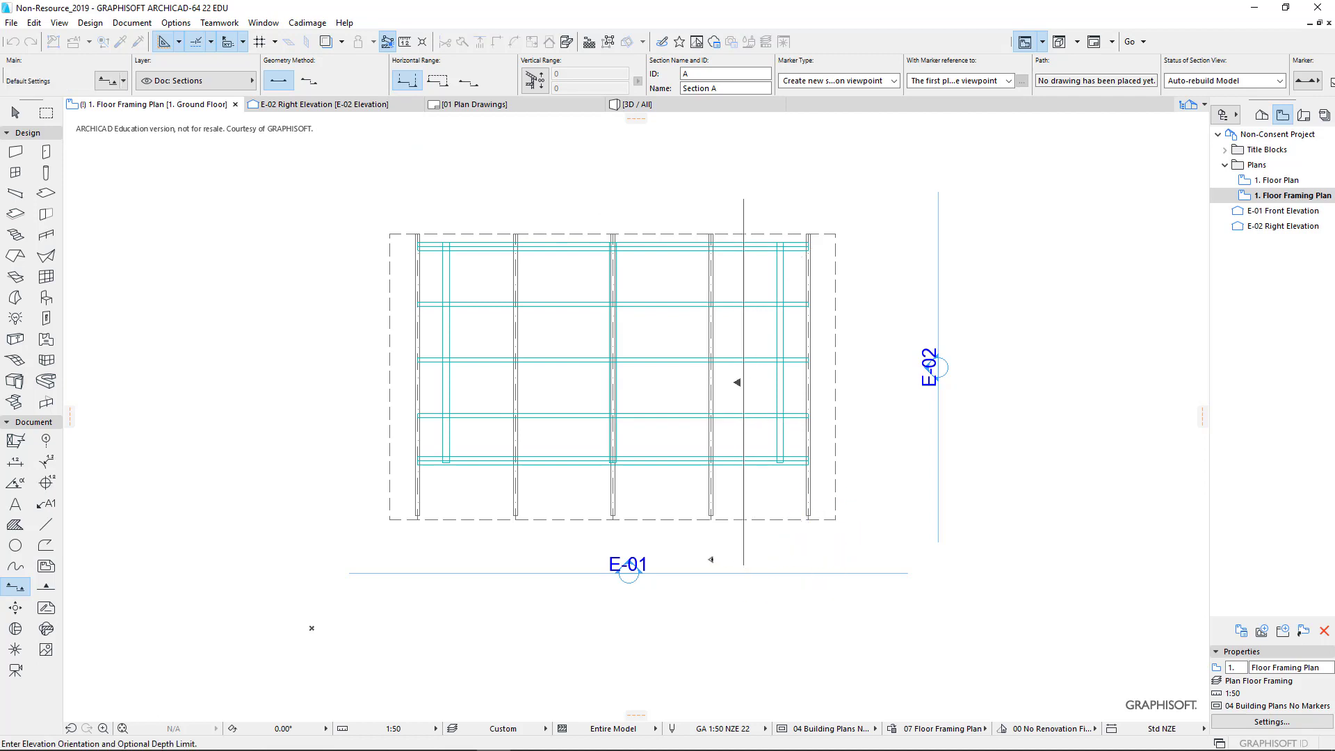
pyautogui.click(738, 382)
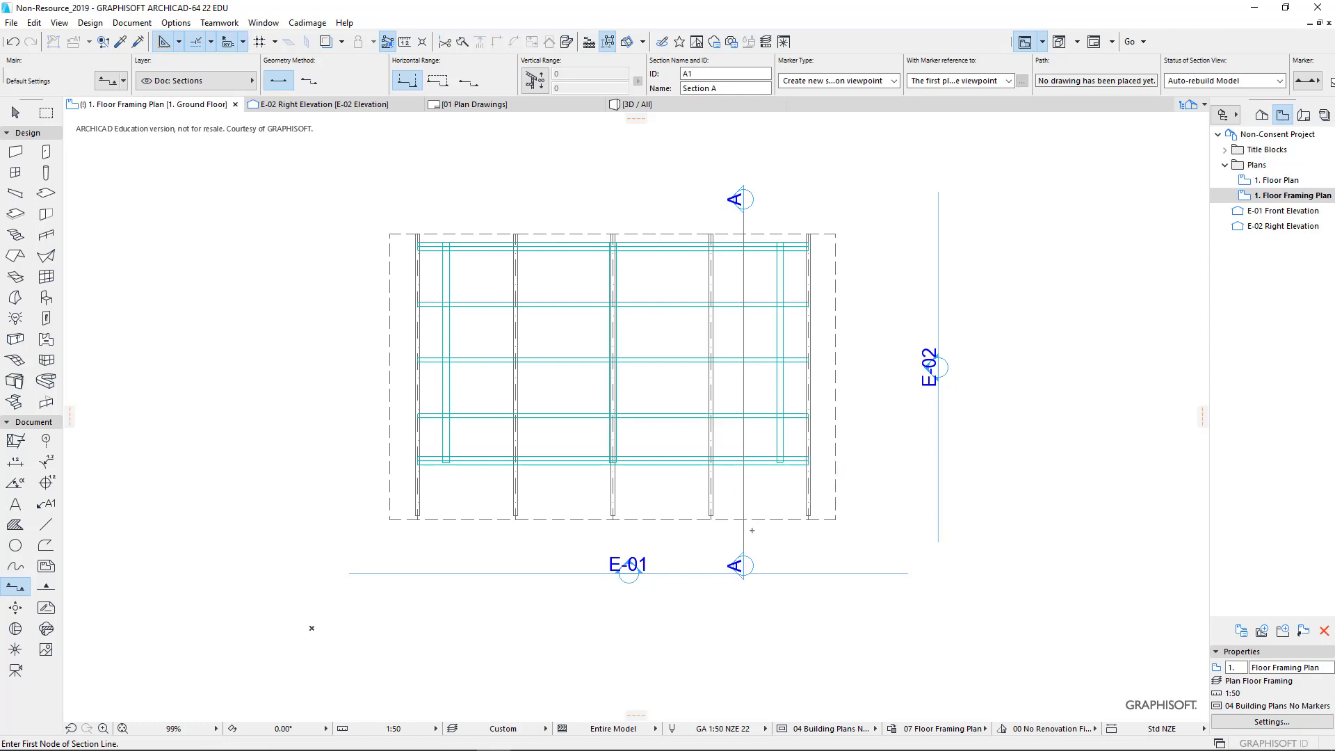
# Select section line A and check its lower end and options, leaving it unchanged.
pyautogui.click(15, 112)
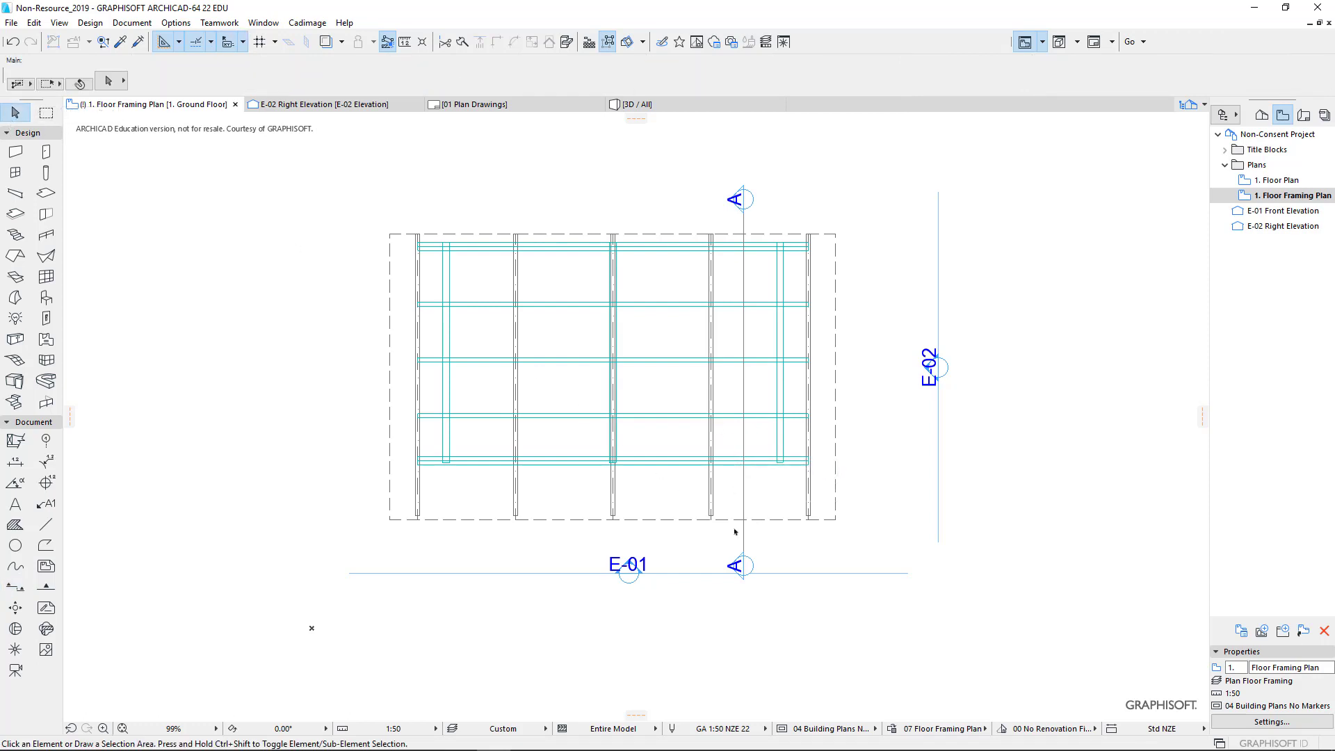
pyautogui.click(745, 547)
pyautogui.click(744, 546)
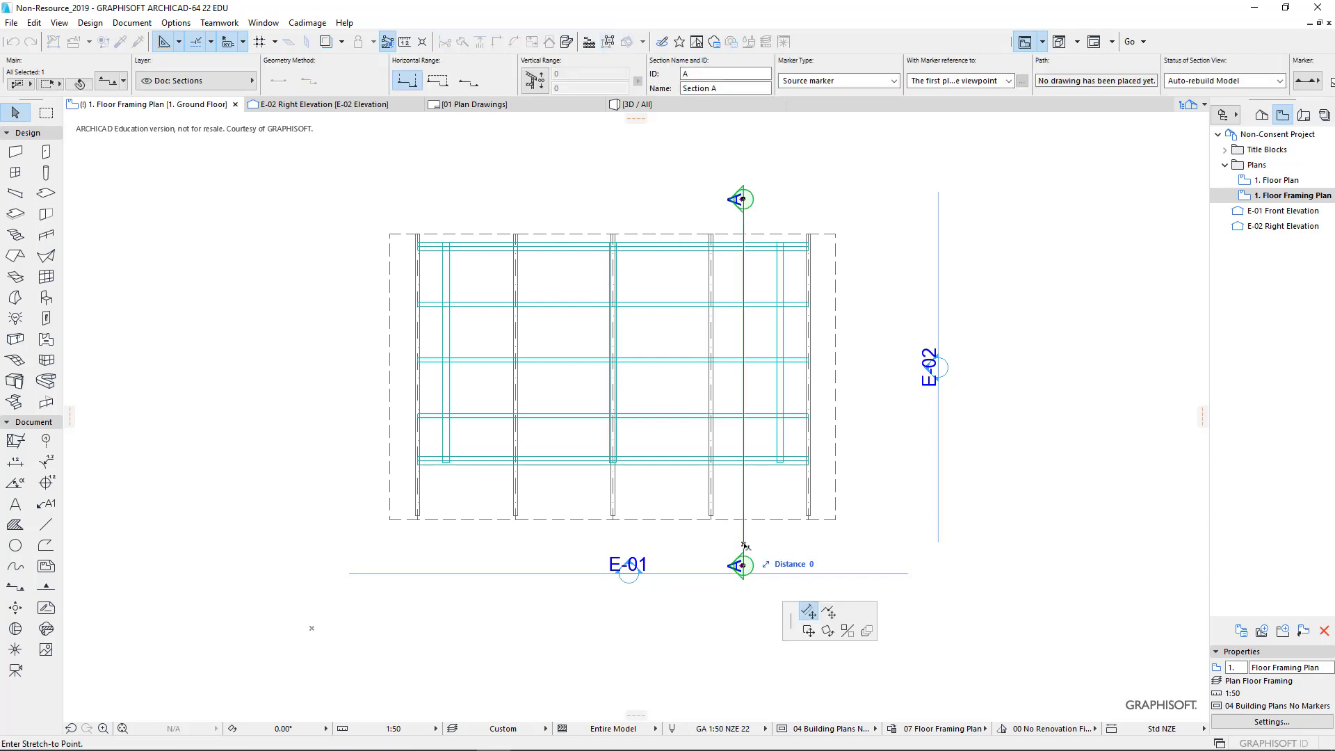
pyautogui.rightClick(744, 544)
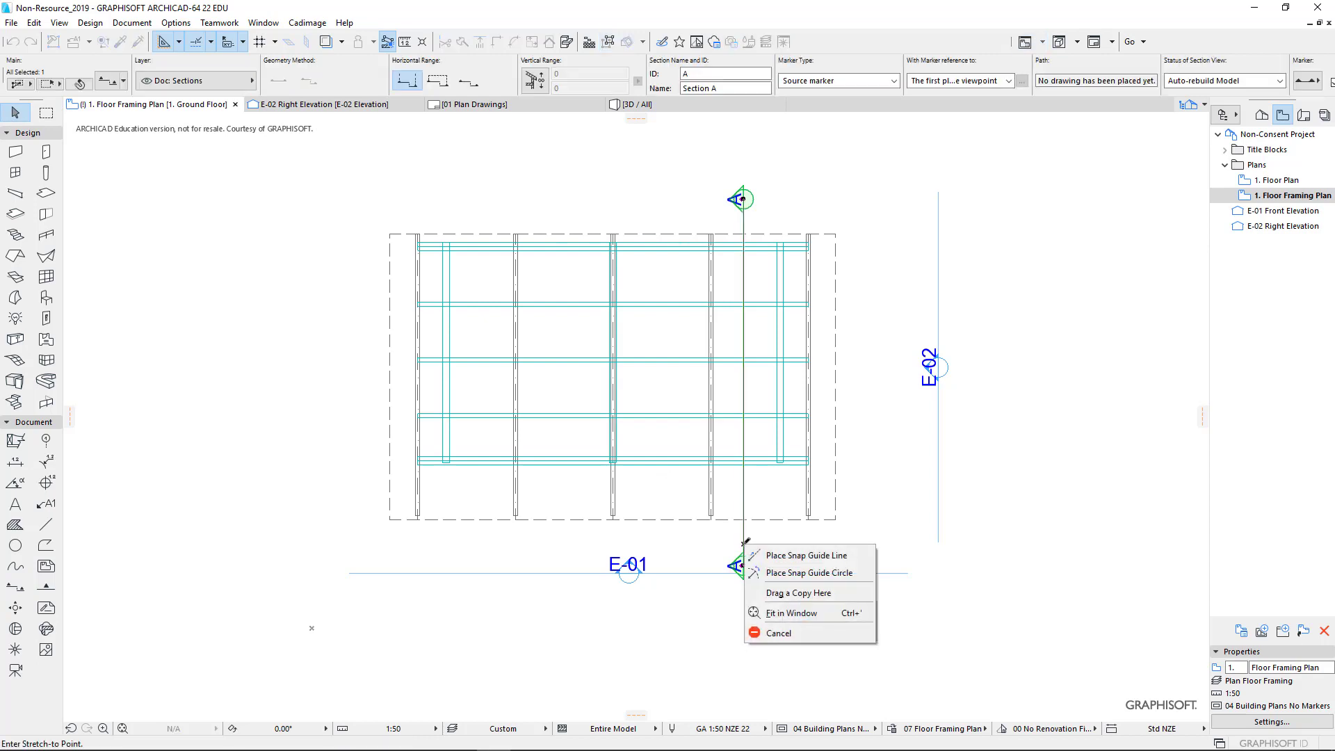
pyautogui.press('Escape')
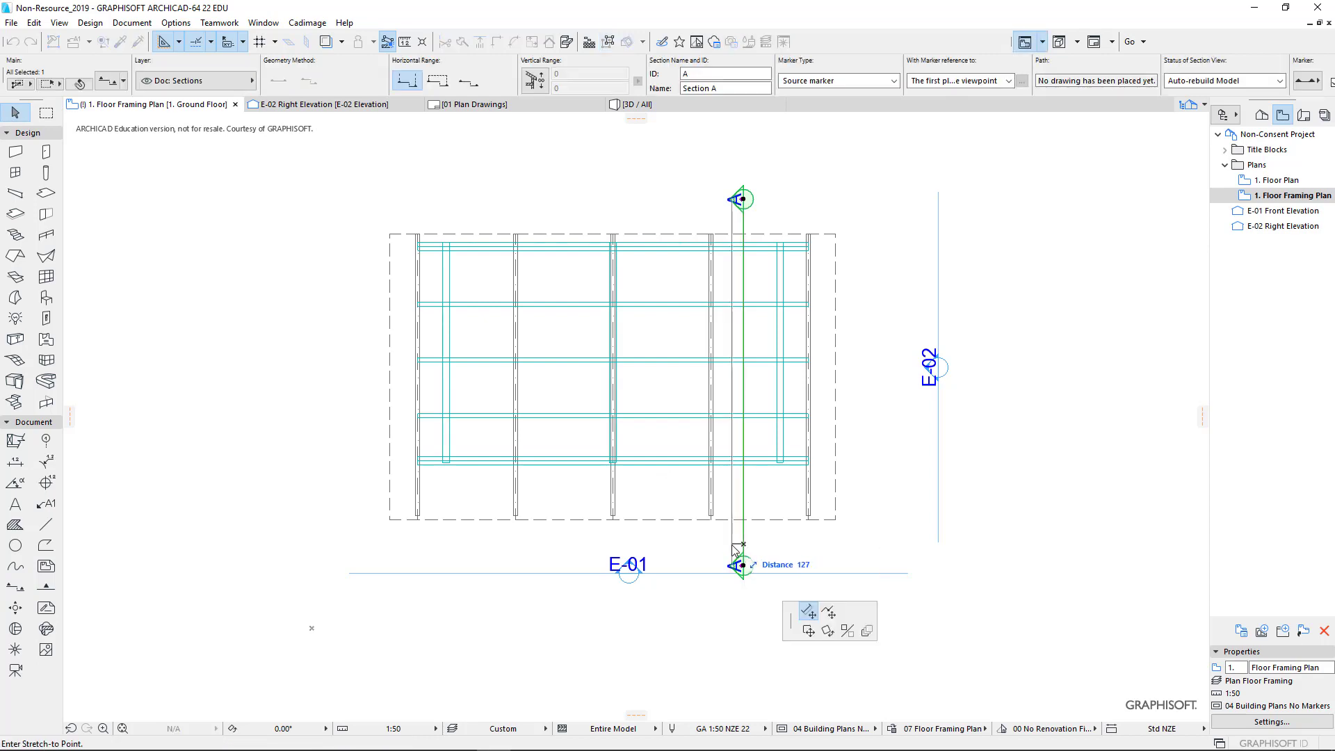
pyautogui.press('Escape')
pyautogui.click(745, 536)
pyautogui.rightClick(744, 536)
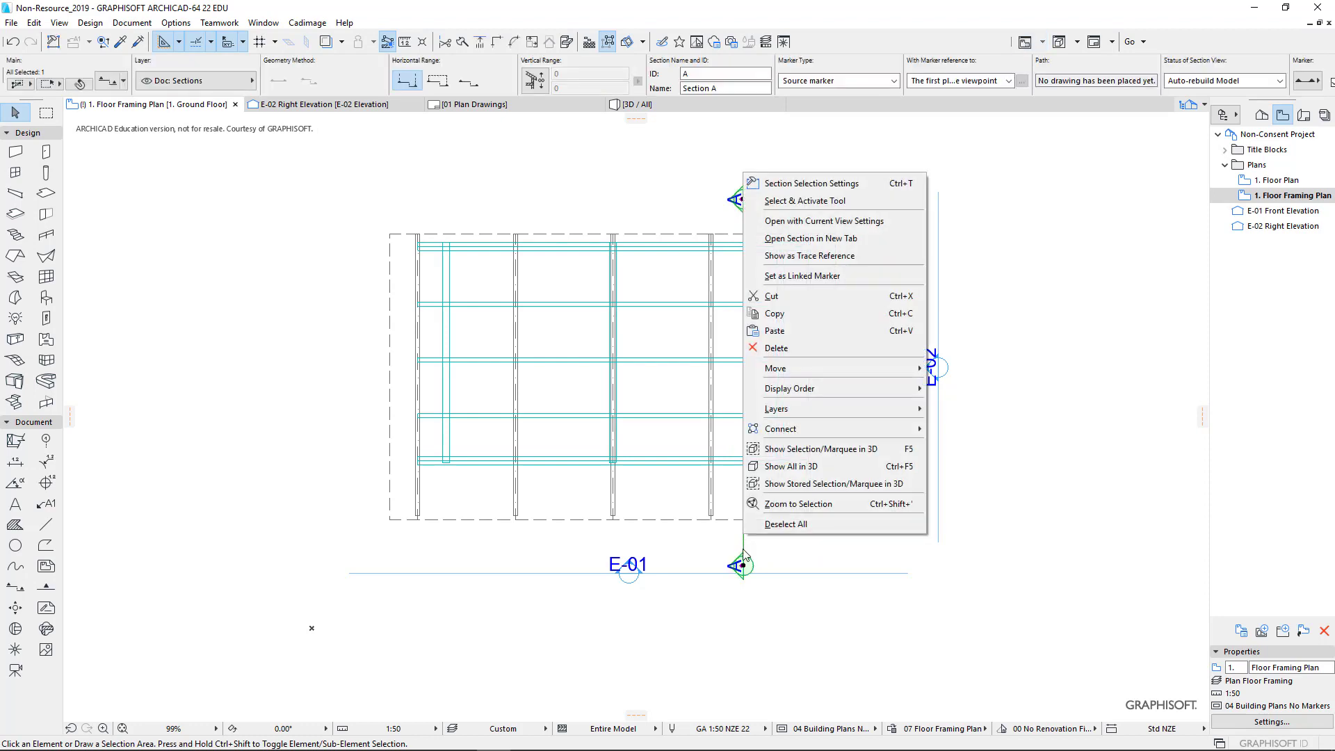
pyautogui.click(763, 560)
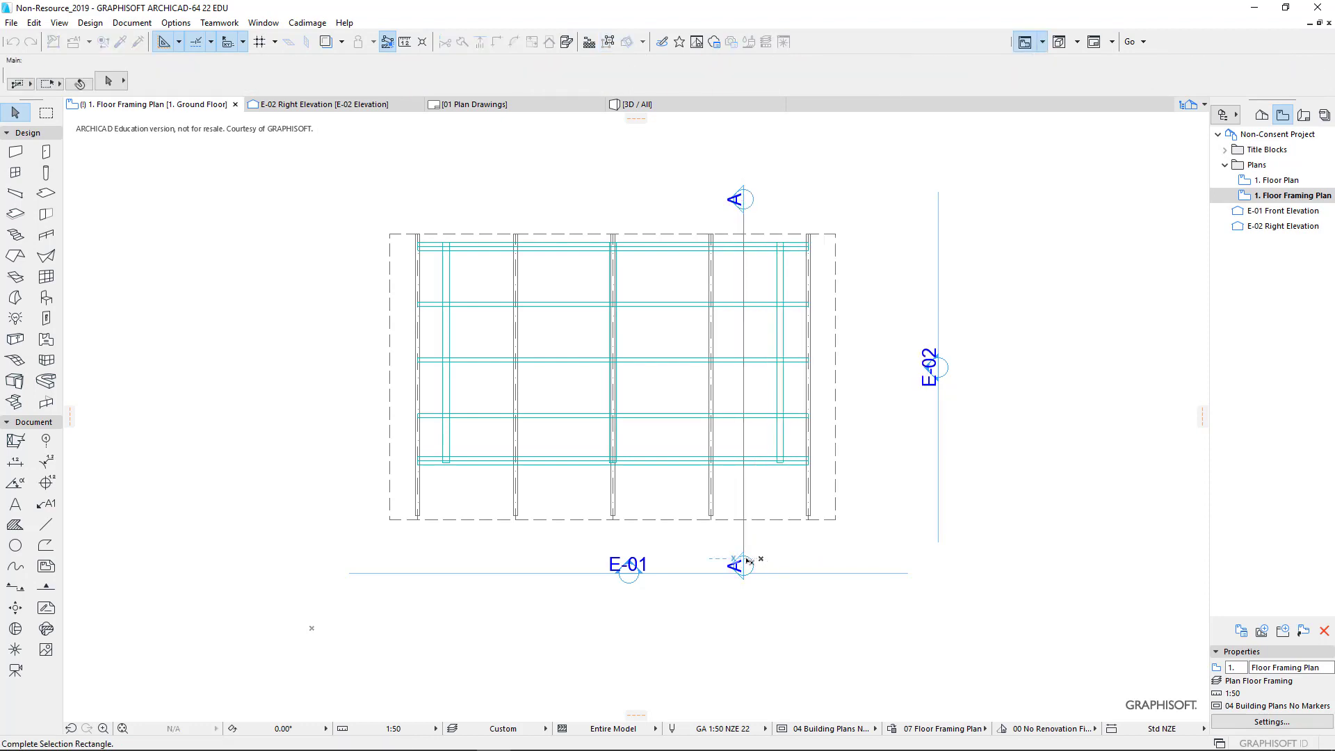
# Open the Section A drawing with current view settings.
pyautogui.click(746, 561)
pyautogui.rightClick(747, 561)
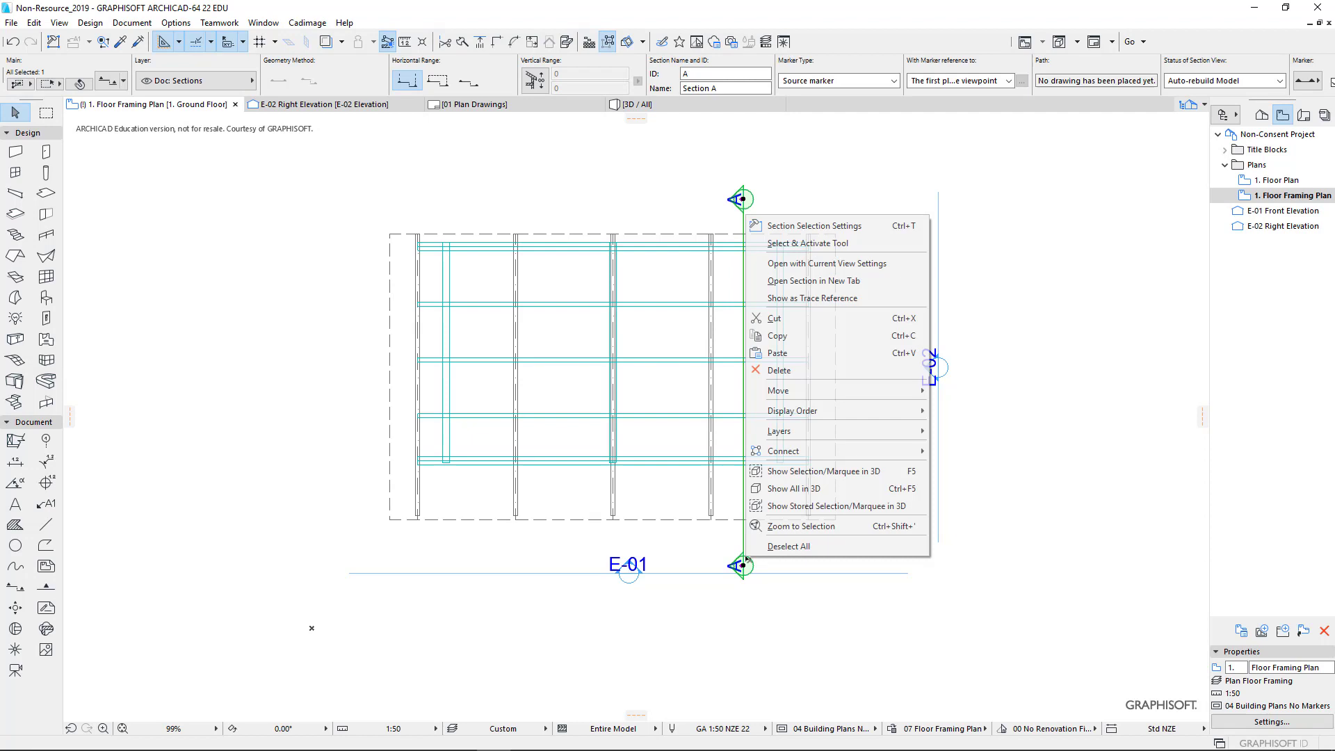
pyautogui.click(801, 271)
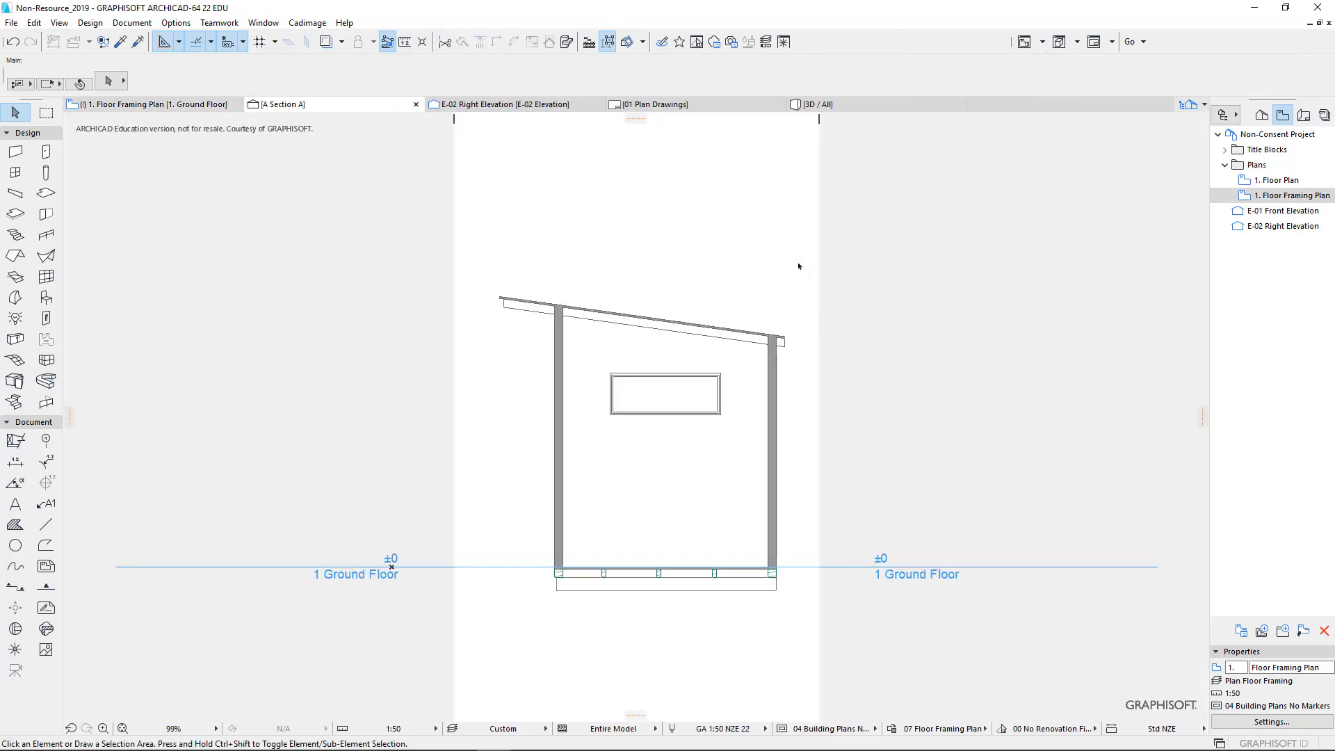
# Save Section A as a view named Section A with Zooming set to Current Zoom.
pyautogui.rightClick(386, 107)
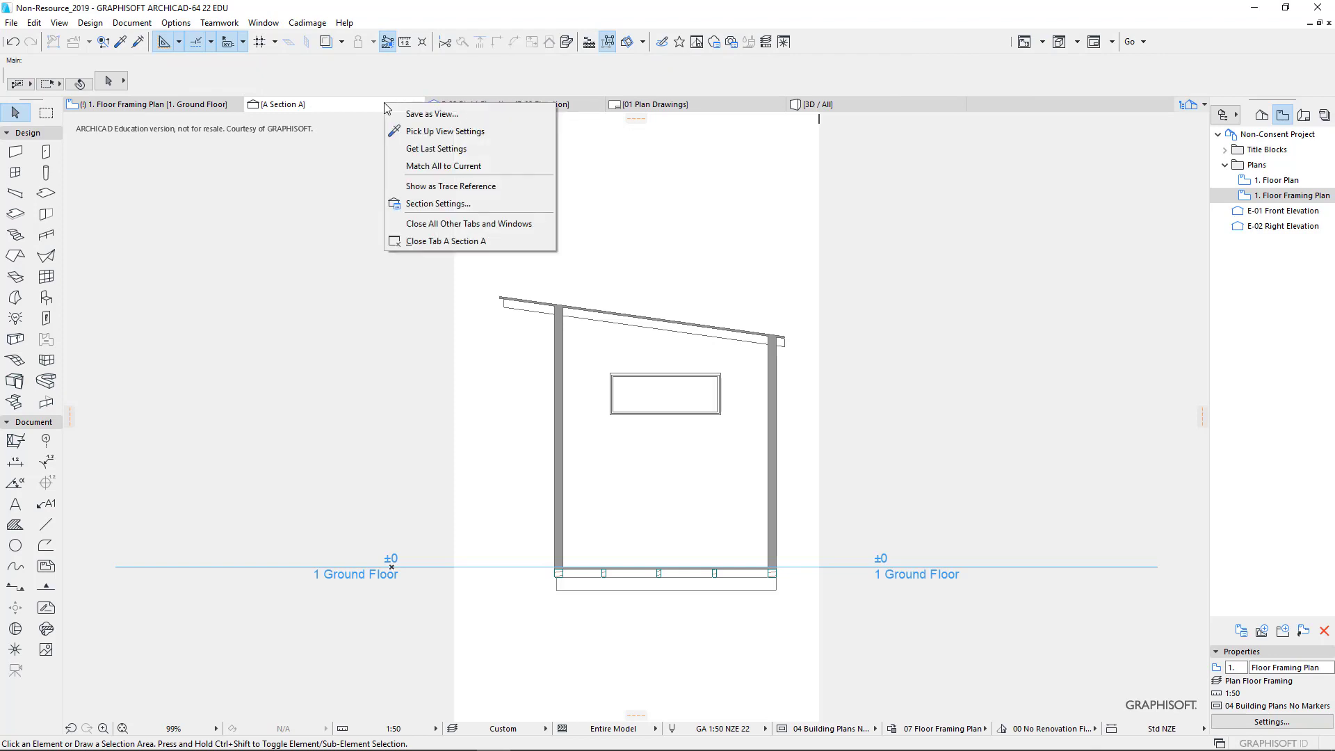
pyautogui.click(412, 115)
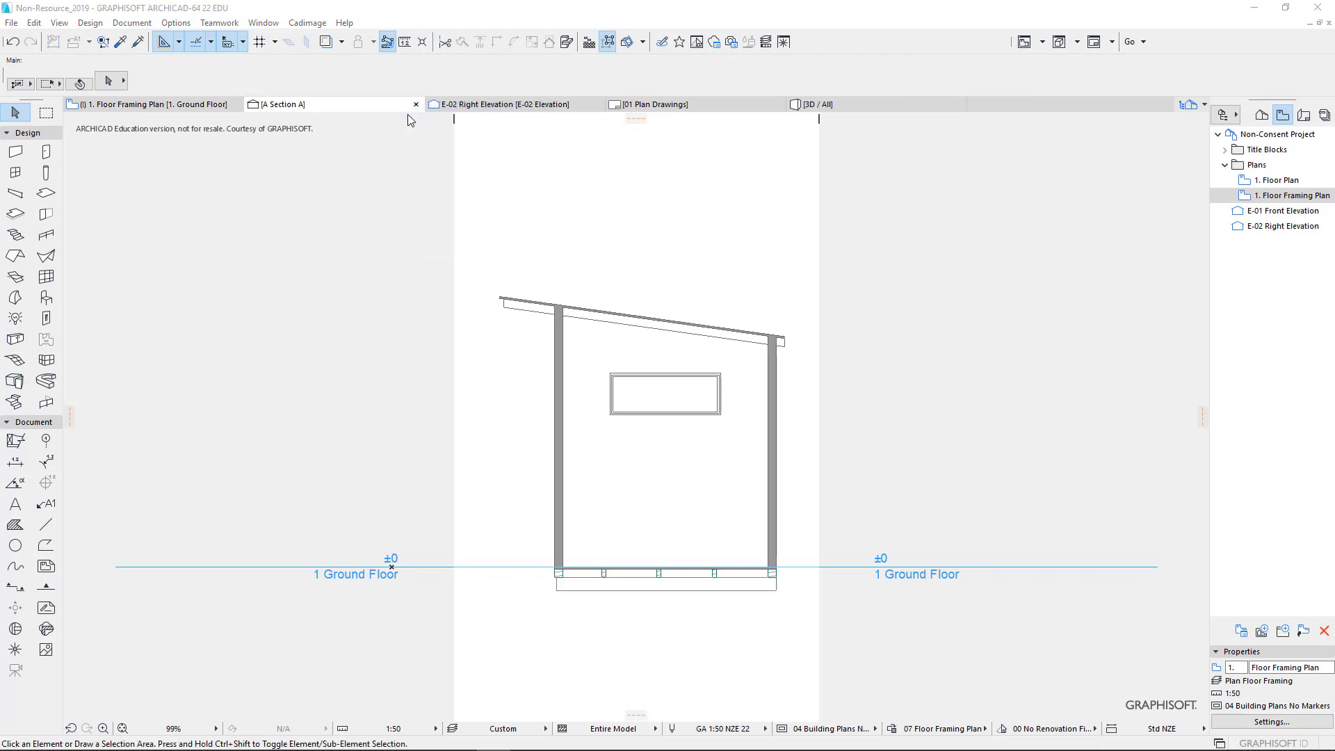
pyautogui.click(728, 174)
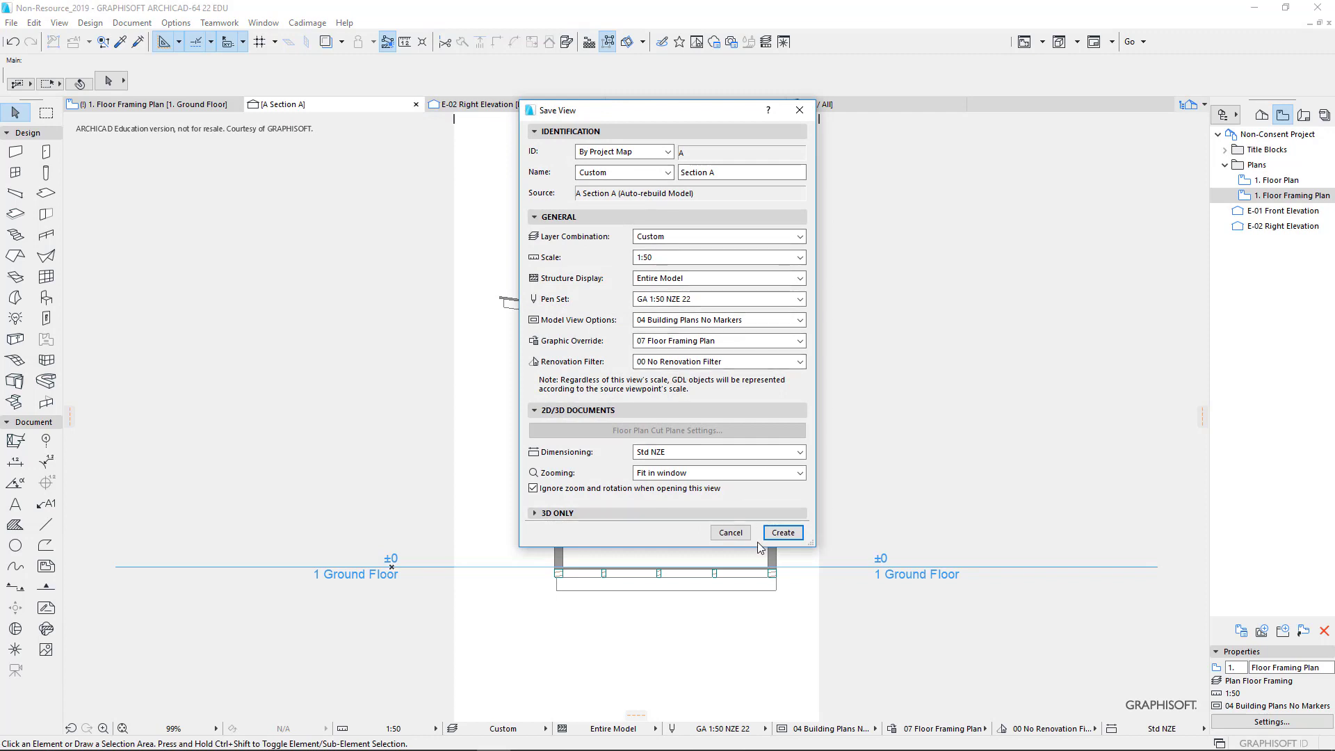
pyautogui.click(661, 474)
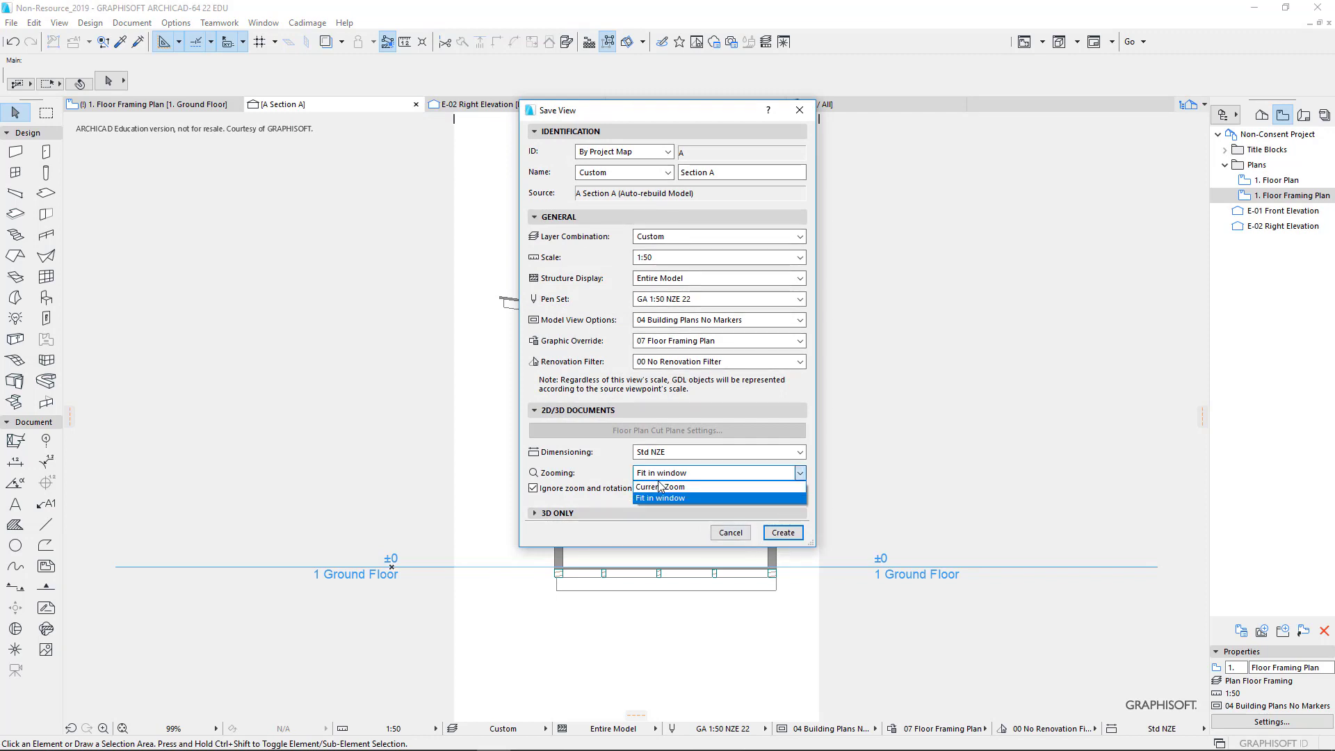
pyautogui.click(660, 487)
pyautogui.click(783, 533)
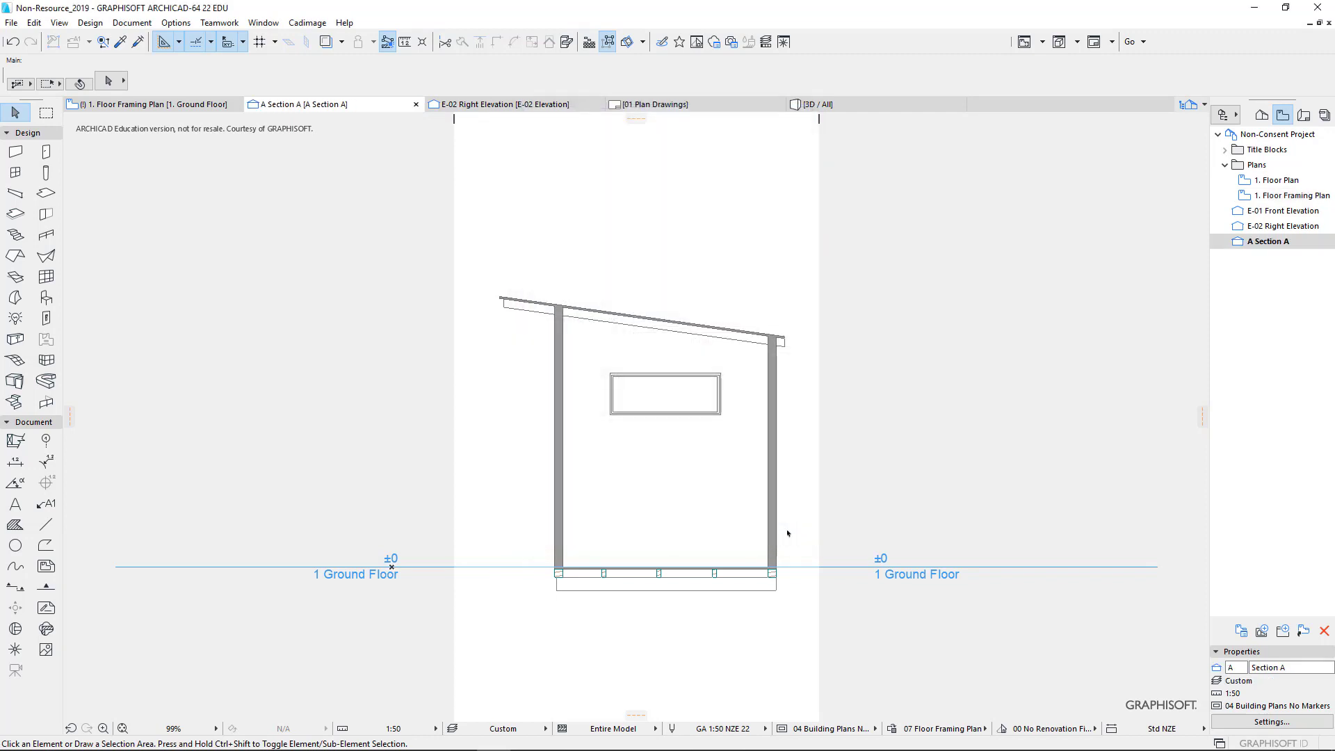
# Open the 01 Plan Drawings layout and drag Section A onto it.
pyautogui.click(1303, 115)
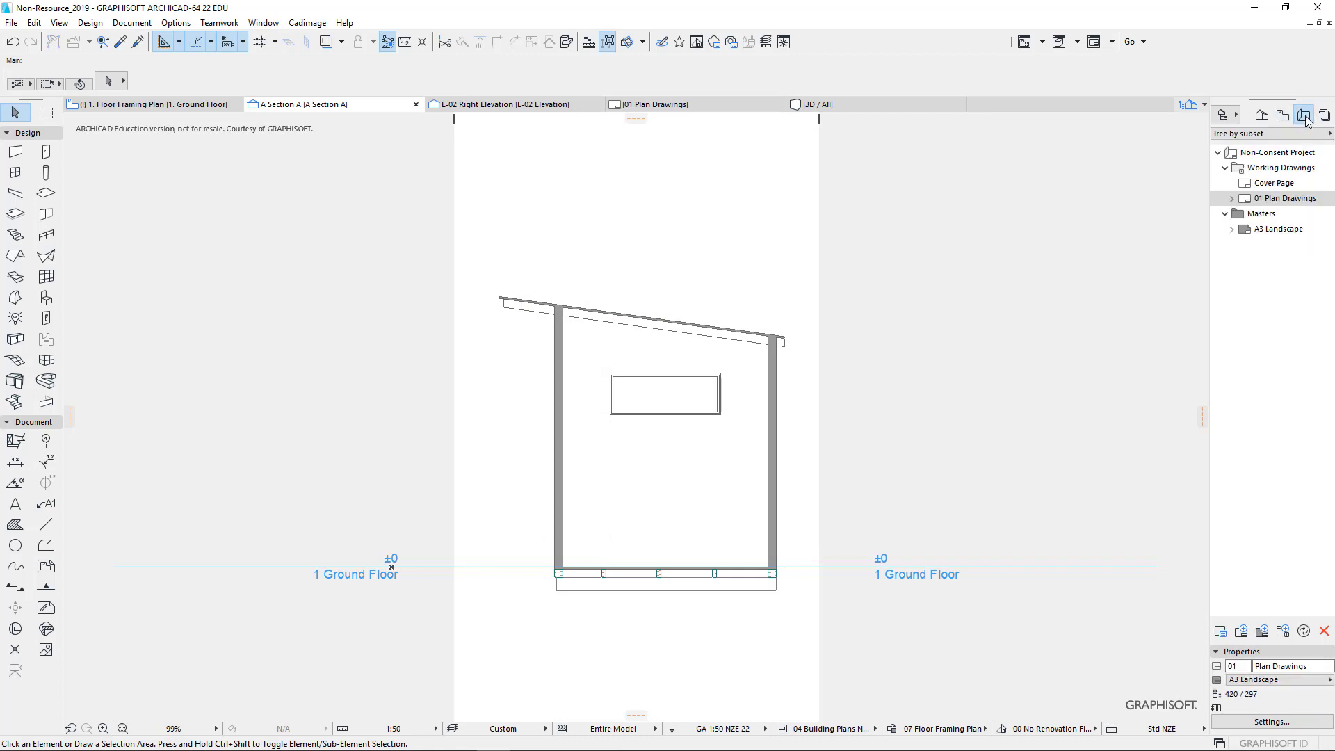
pyautogui.click(1275, 199)
pyautogui.doubleClick(1276, 200)
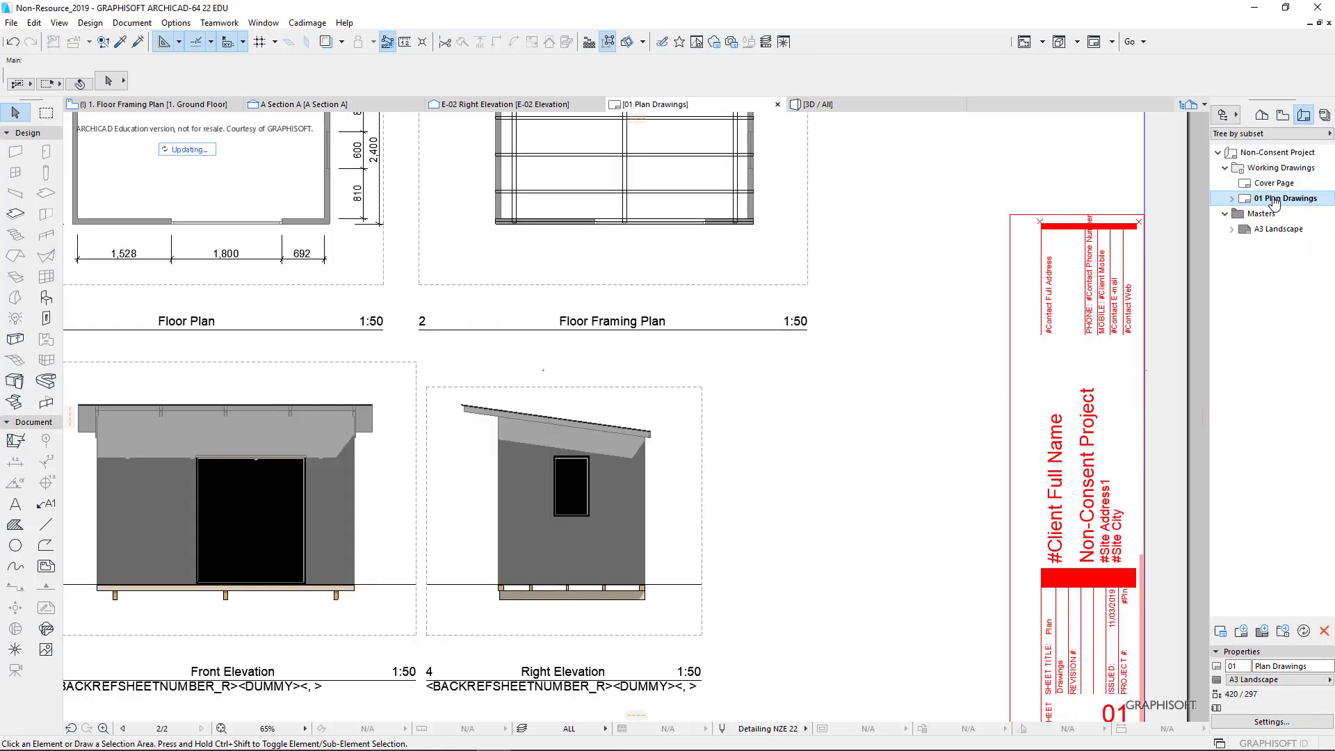
pyautogui.click(1283, 115)
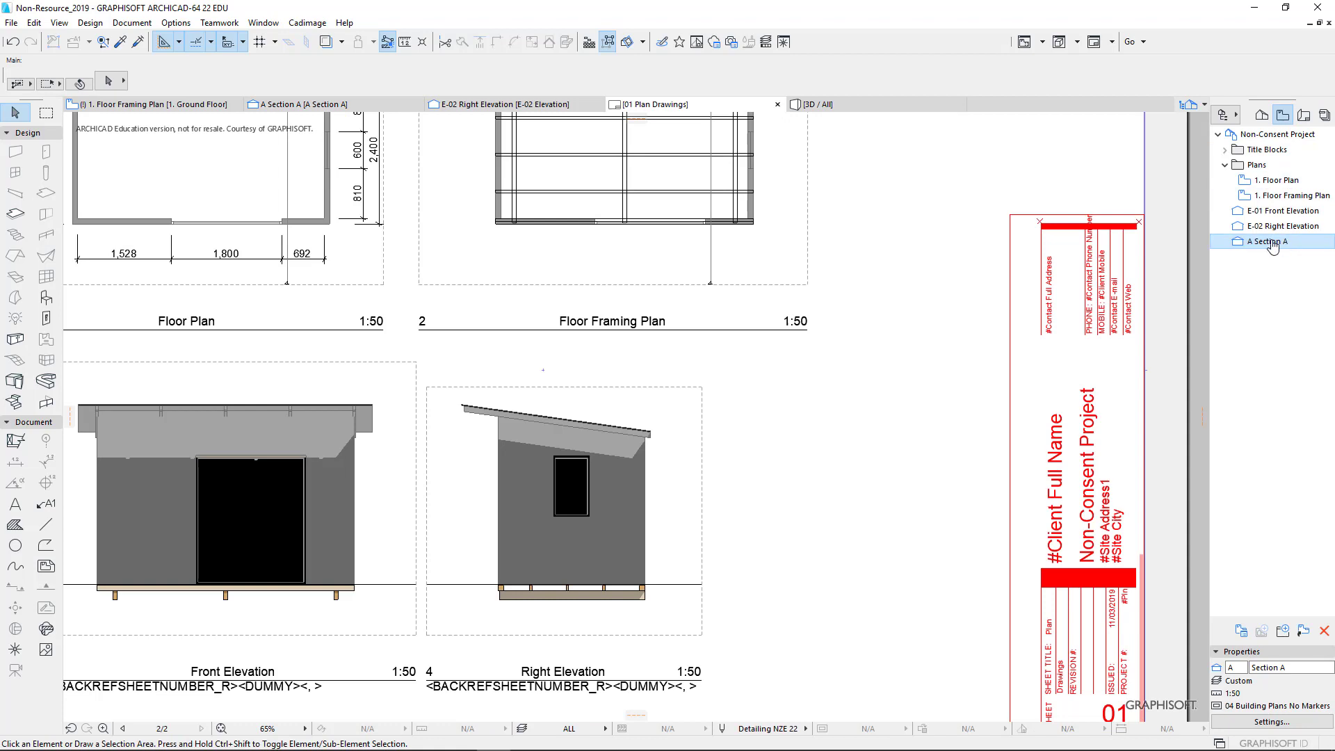
pyautogui.moveTo(1267, 241); pyautogui.dragTo(820, 539)
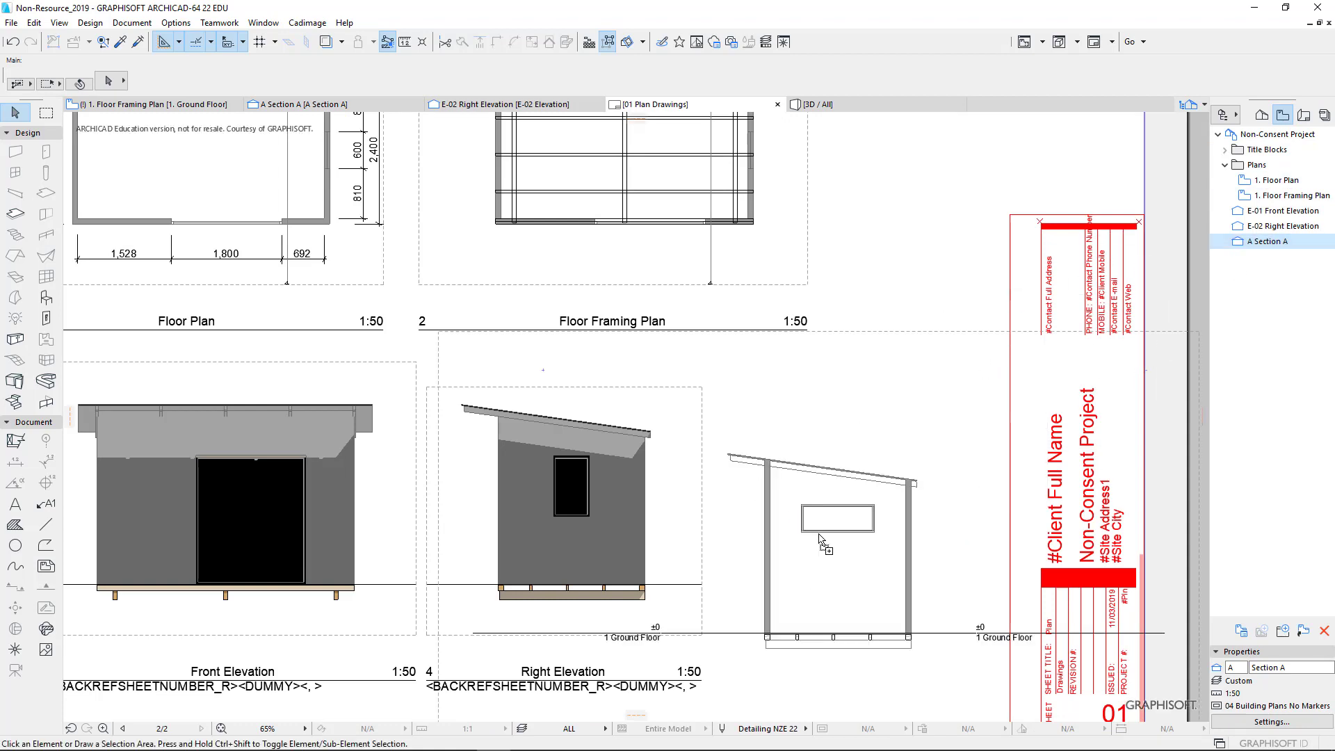
# Move Section A to the right of the Right Elevation, lined up with it.
pyautogui.click(745, 635)
pyautogui.moveTo(743, 633); pyautogui.dragTo(697, 585)
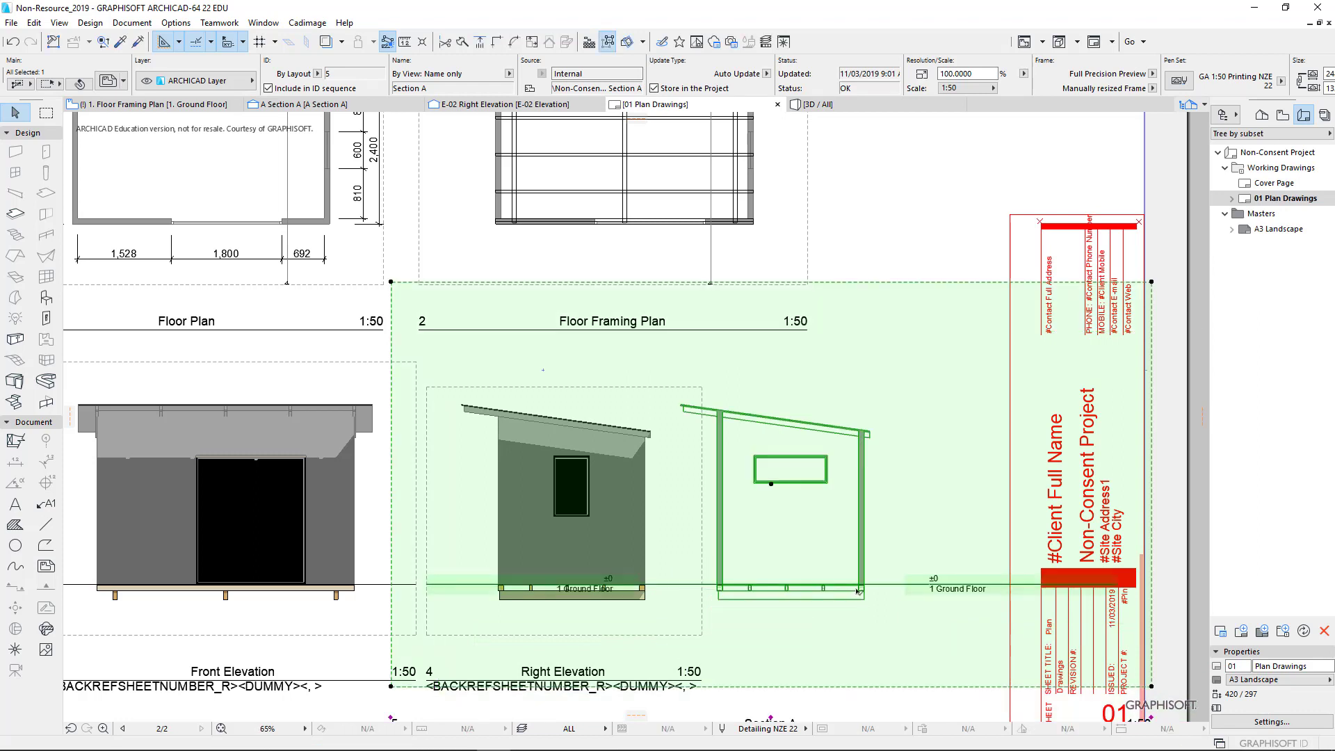
pyautogui.moveTo(858, 591)
pyautogui.mouseDown()
pyautogui.moveTo(922, 593)
pyautogui.moveTo(904, 577)
pyautogui.mouseUp()
pyautogui.scroll(-2, 897, 560)
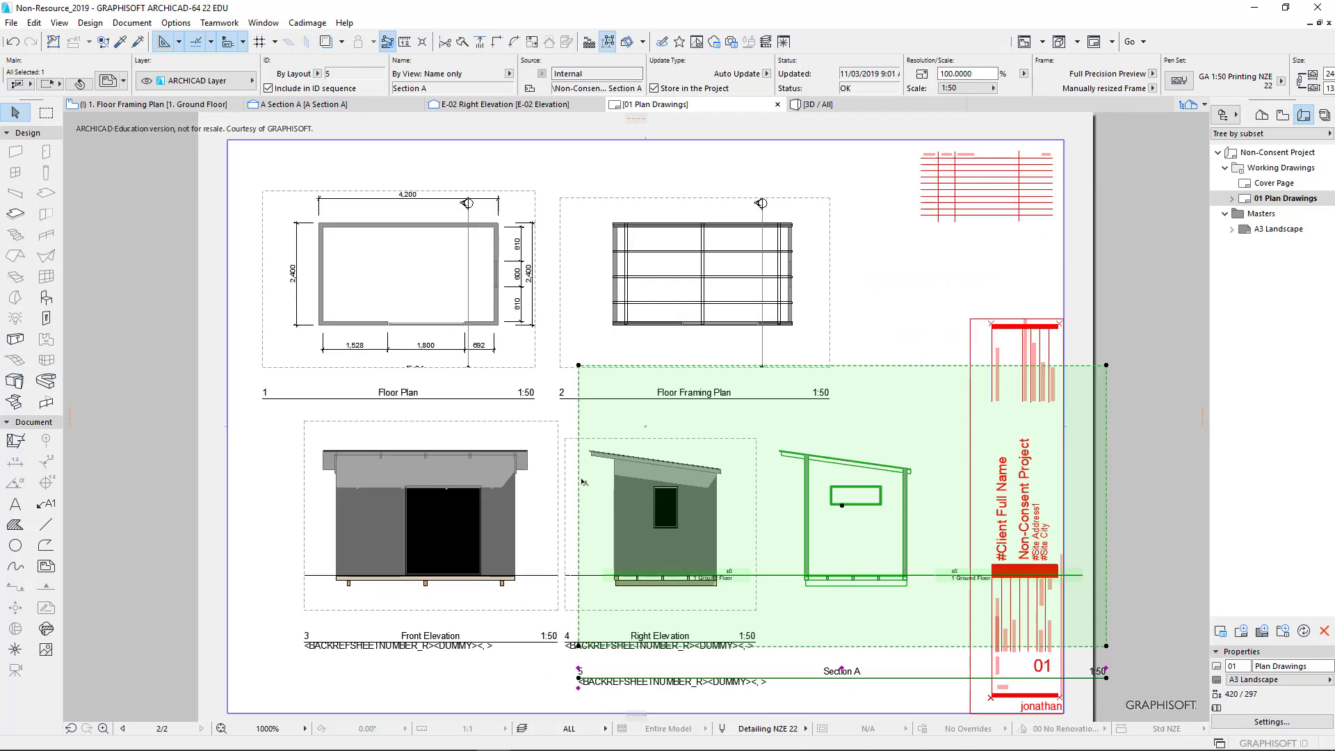
pyautogui.moveTo(583, 423); pyautogui.dragTo(774, 443)
# Trim Section A's top, bottom and right frame edges to match the elevations and clear the title block.
pyautogui.click(772, 443)
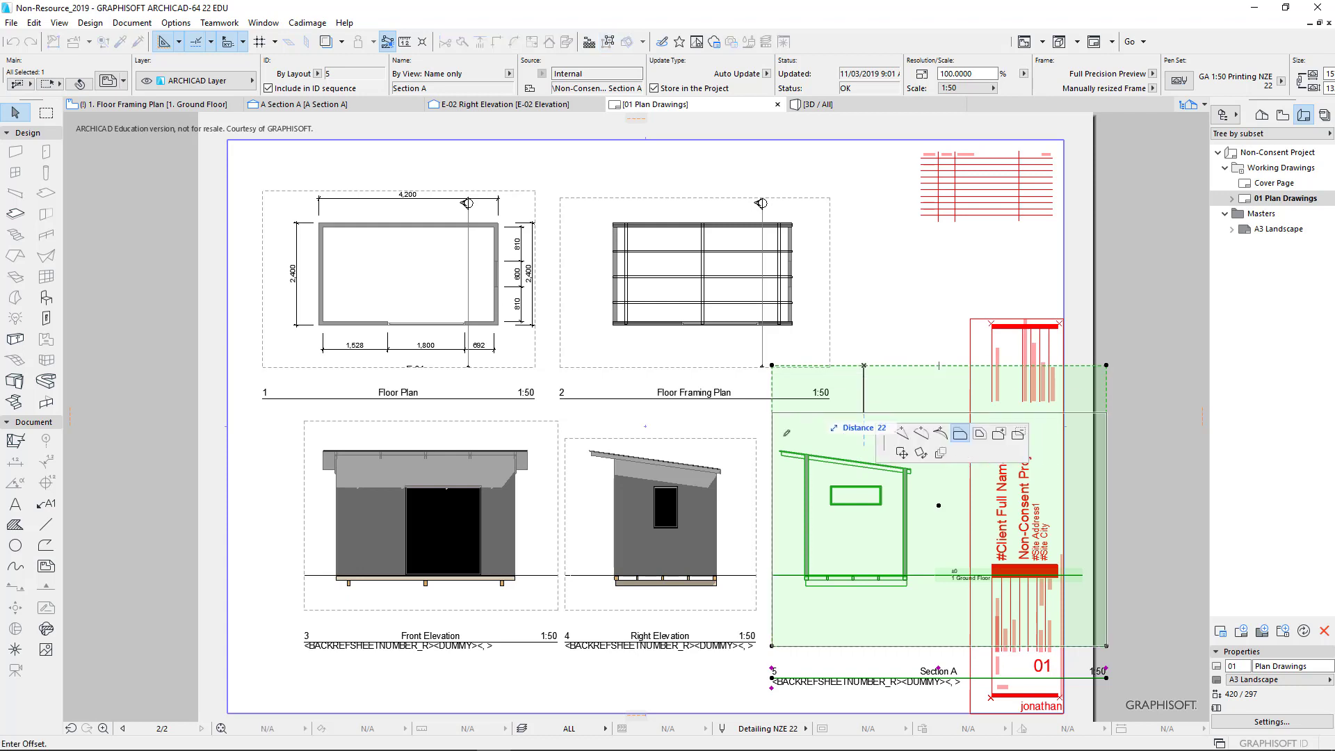
pyautogui.click(789, 438)
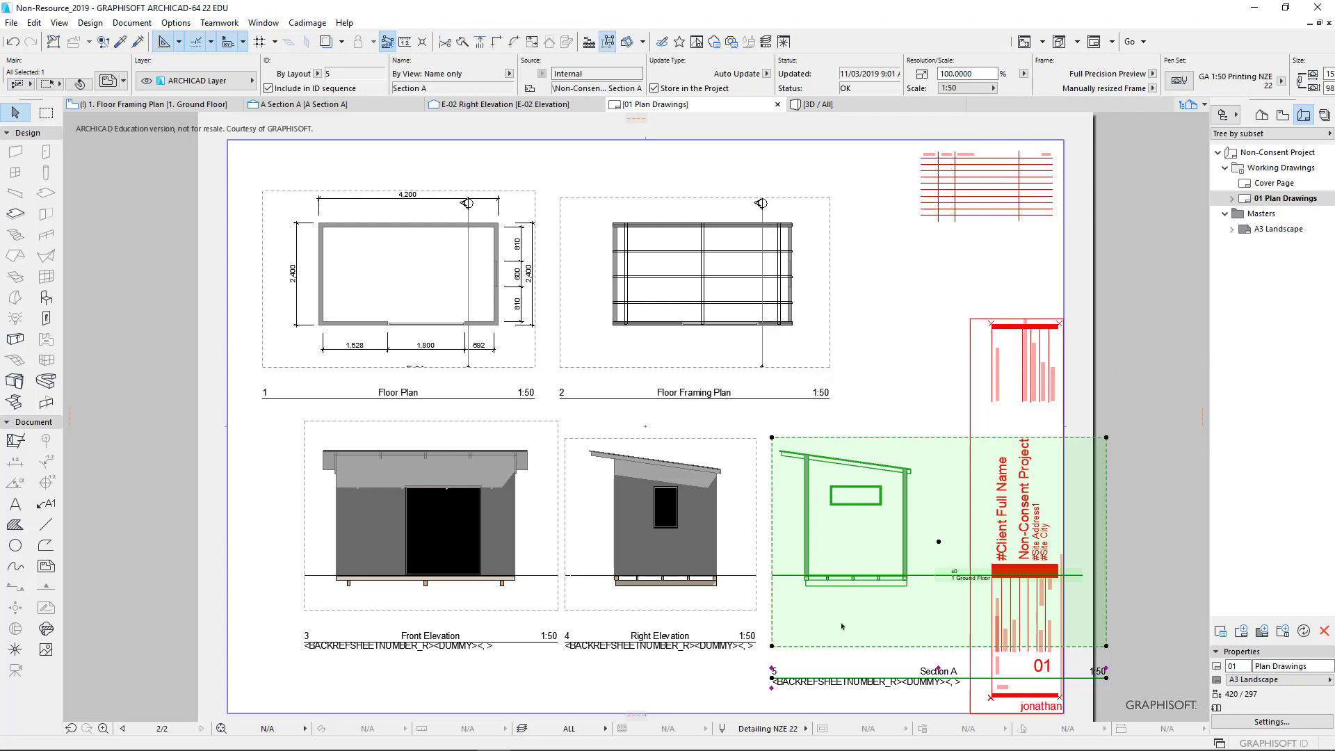
pyautogui.click(827, 646)
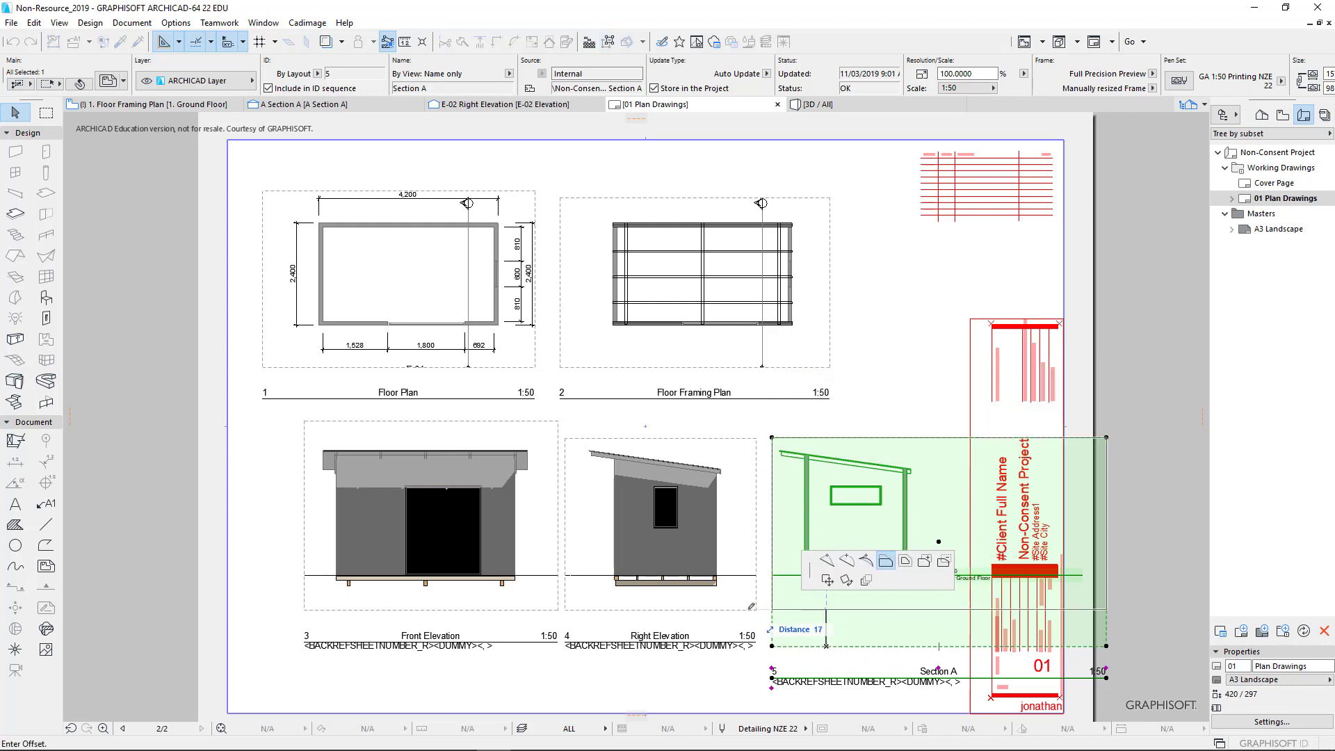
pyautogui.click(826, 609)
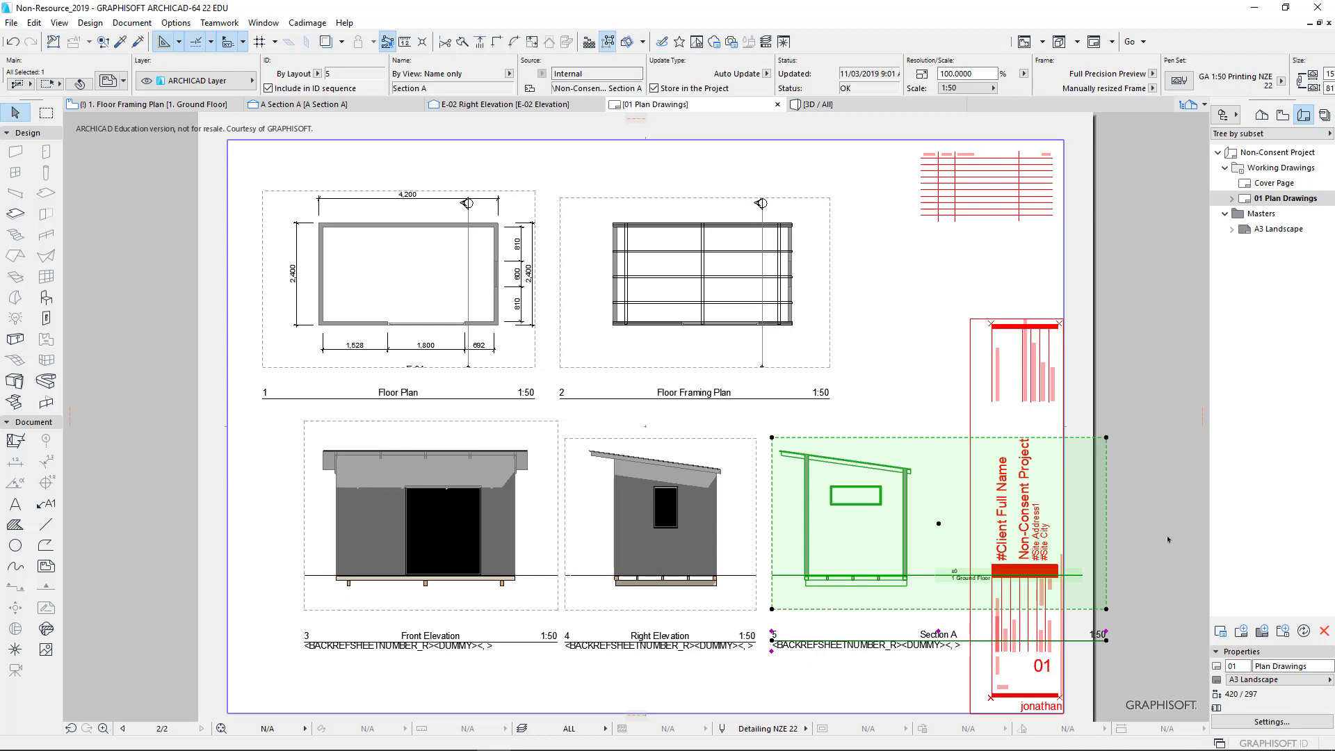
pyautogui.click(1110, 538)
pyautogui.click(960, 546)
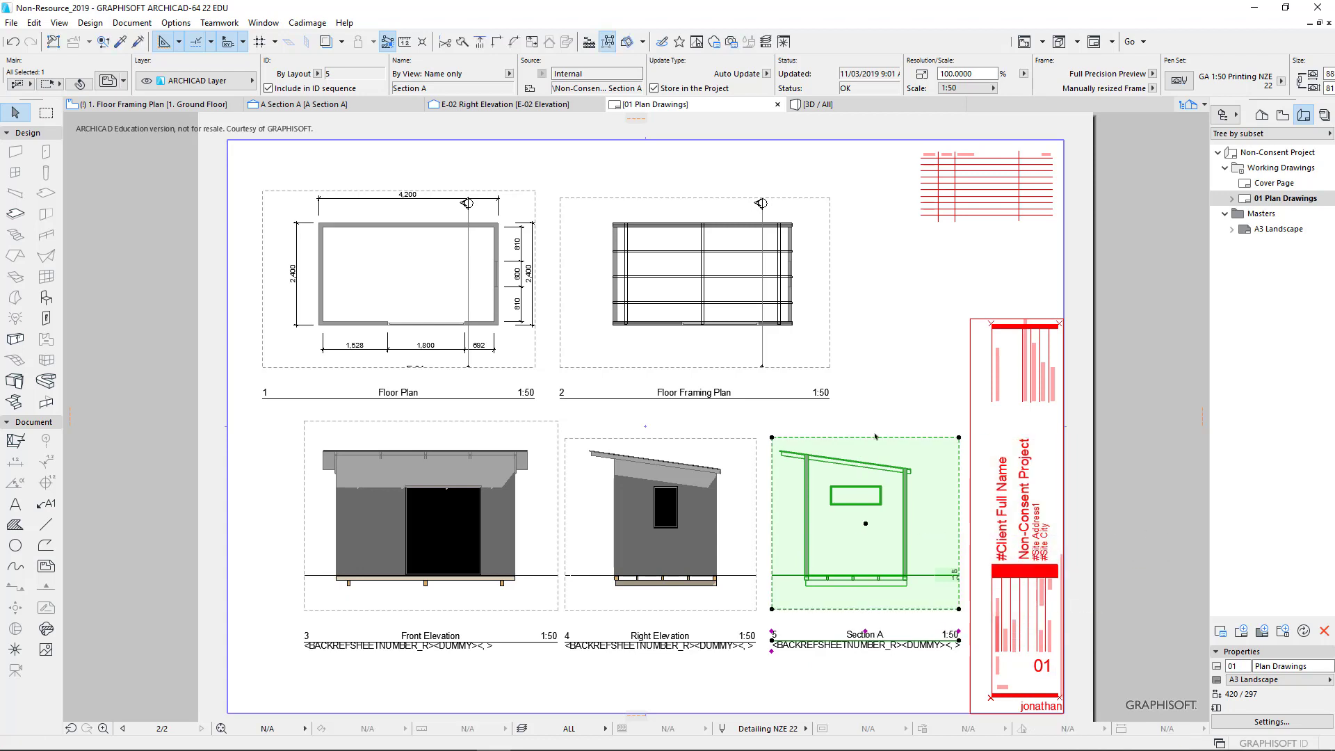
pyautogui.press('Escape')
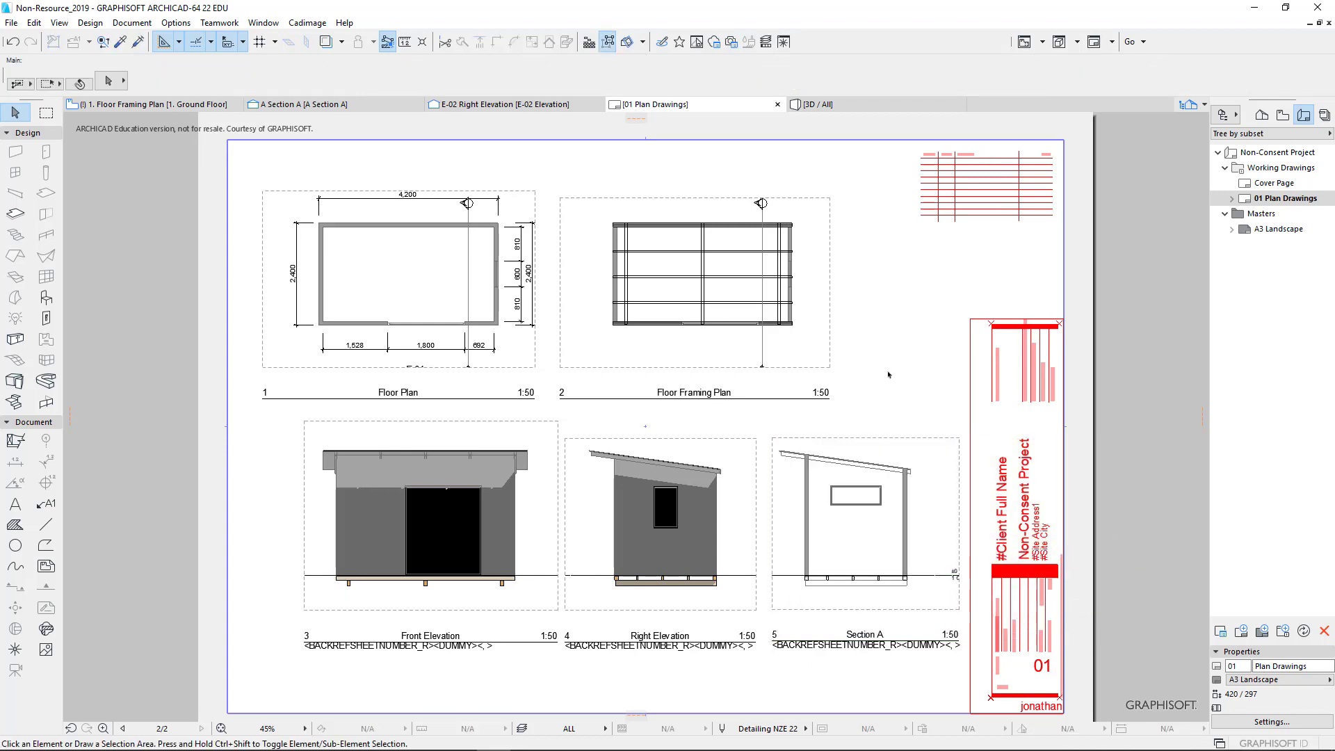